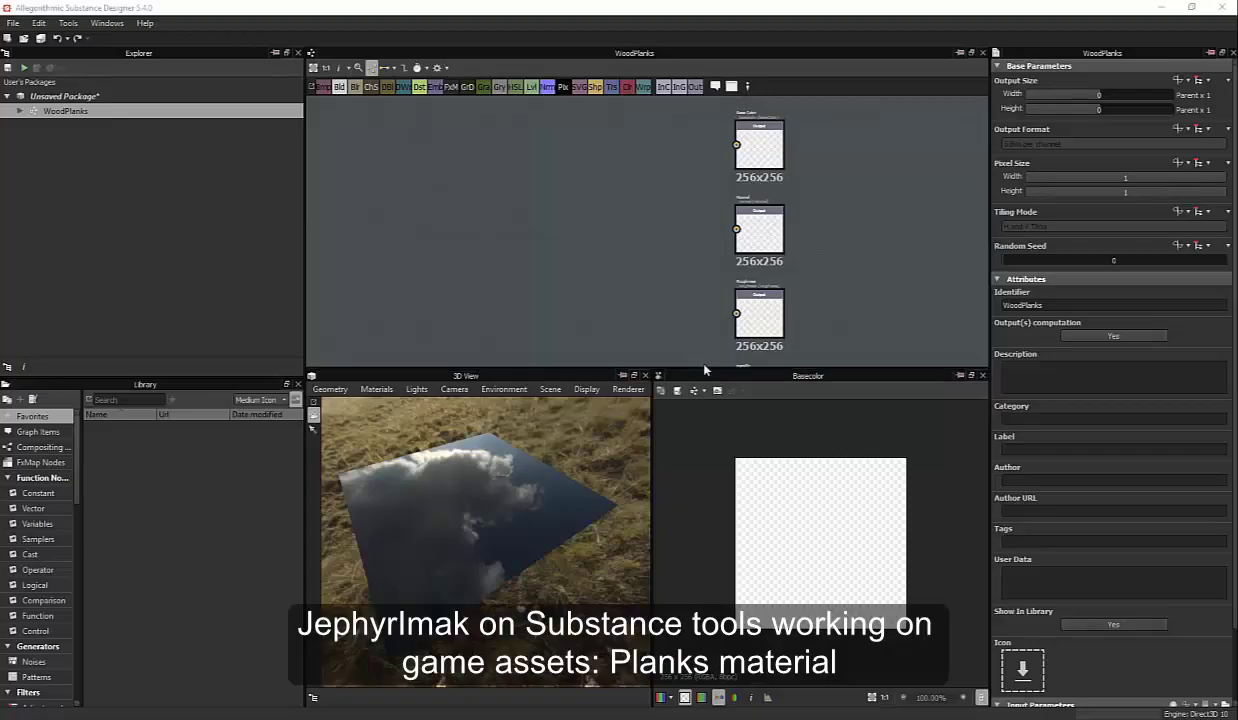
Add a Uniform Color node left of the outputs and wire it into Base Color
mouse_move(467, 496)
left_mouse_down()
mouse_move(473, 516)
mouse_move(567, 263)
left_mouse_up()
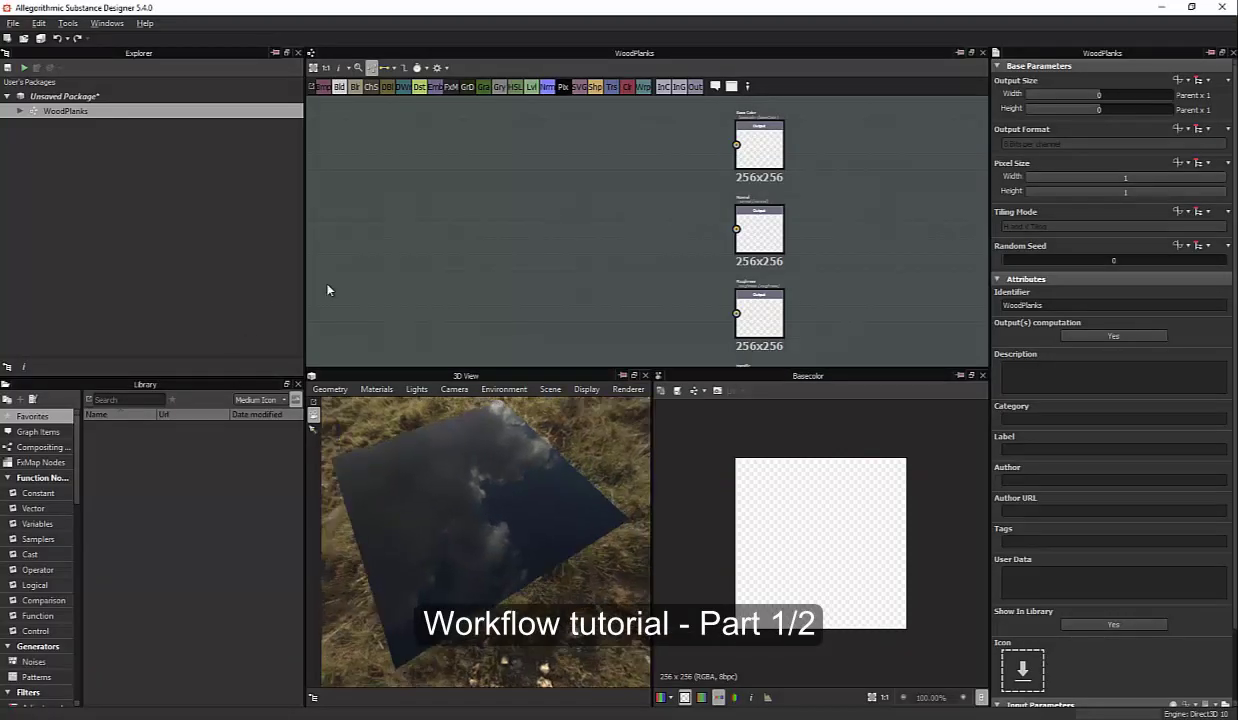
middle_click_drag(584, 250, 600, 235)
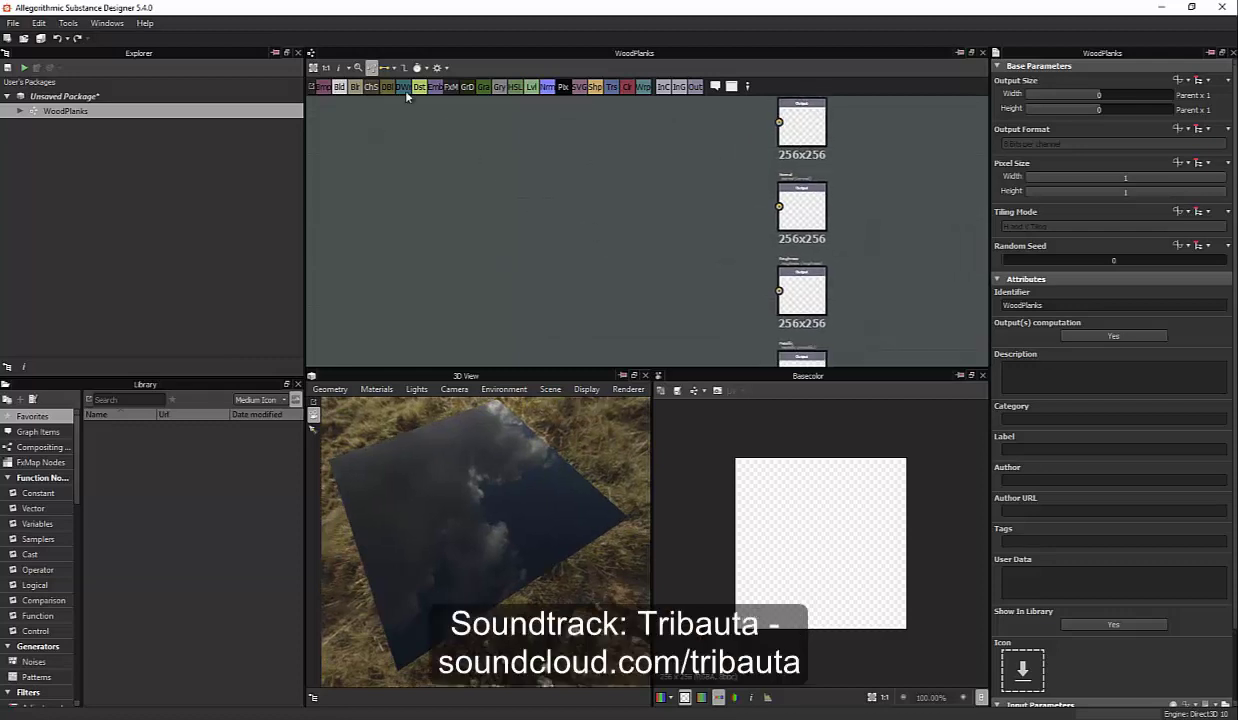
left_click(627, 91)
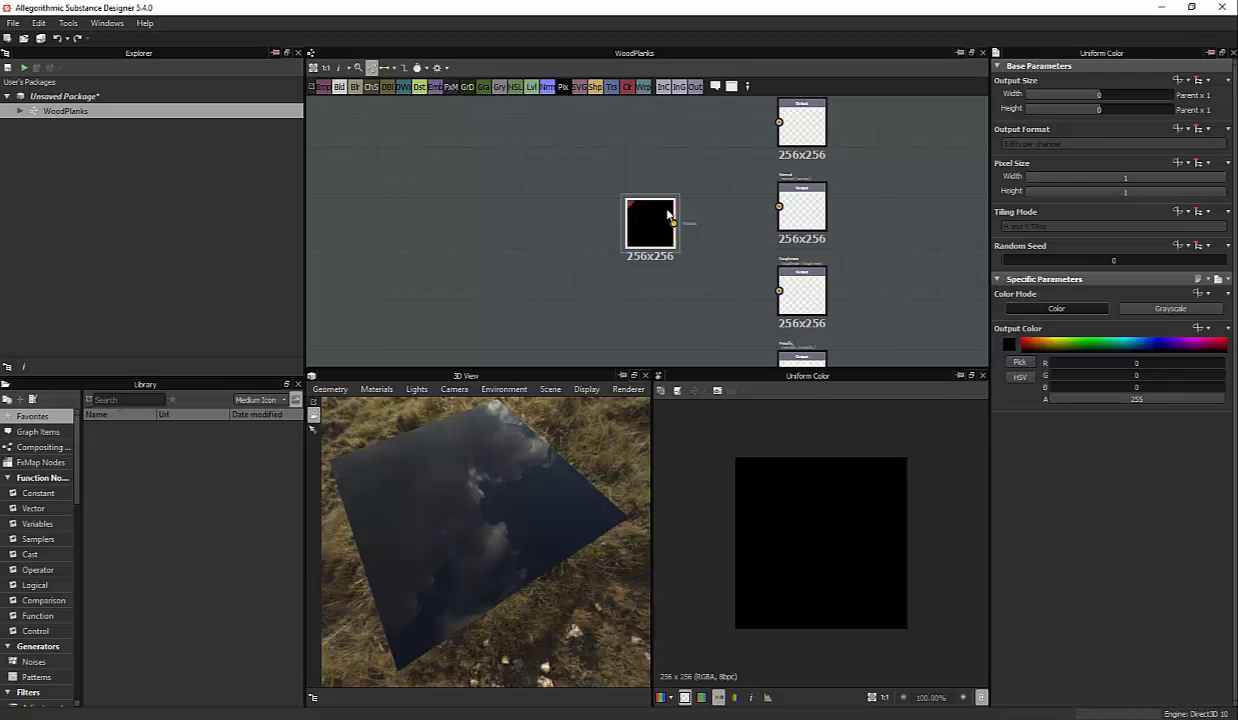
left_click_drag(630, 210, 500, 167)
middle_click_drag(583, 180, 455, 203)
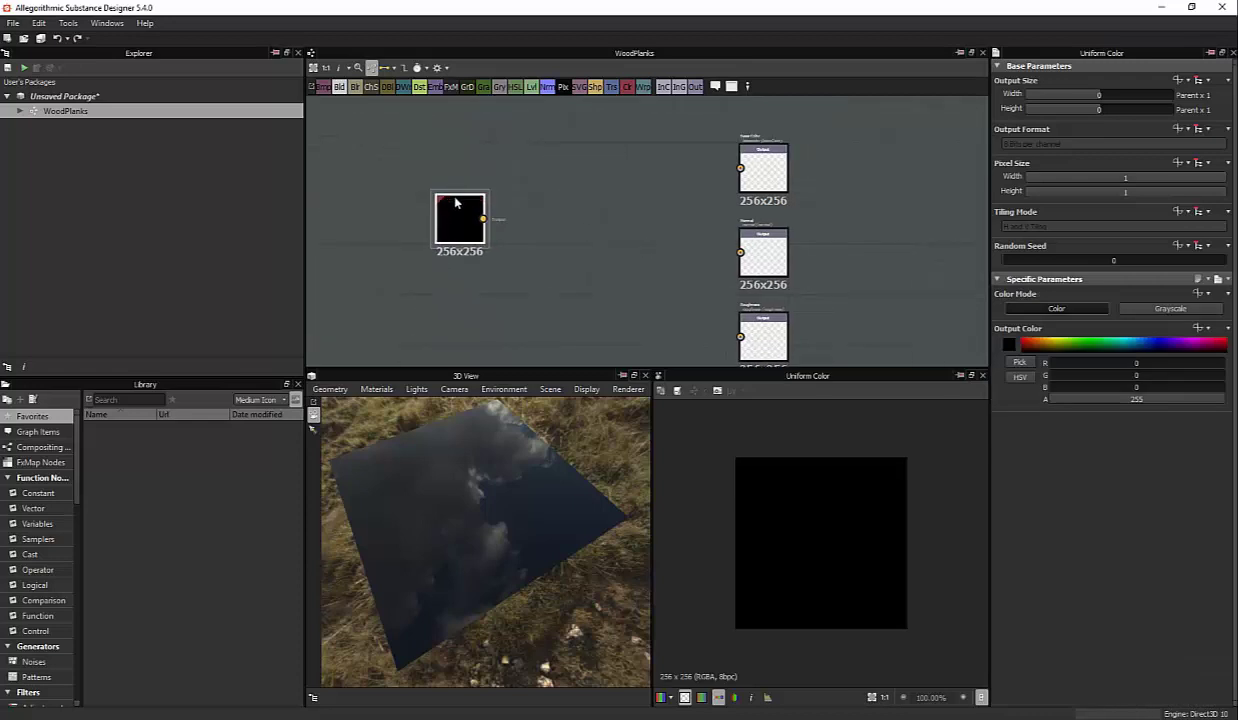
mouse_move(463, 219)
left_mouse_down()
mouse_move(444, 180)
mouse_move(740, 168)
left_mouse_up()
left_click_drag(434, 181, 417, 164)
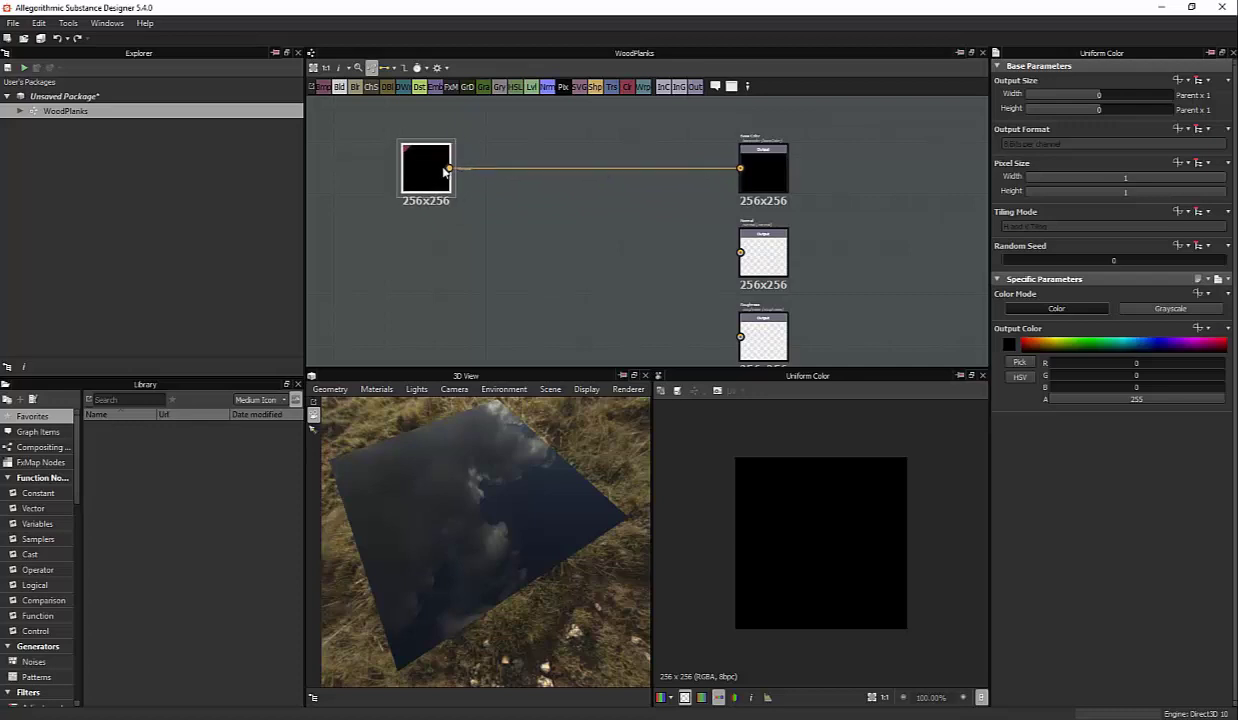
Set the uniform colour to dark brown (R61 G40 B29) in the Color Editor
left_click(1042, 350)
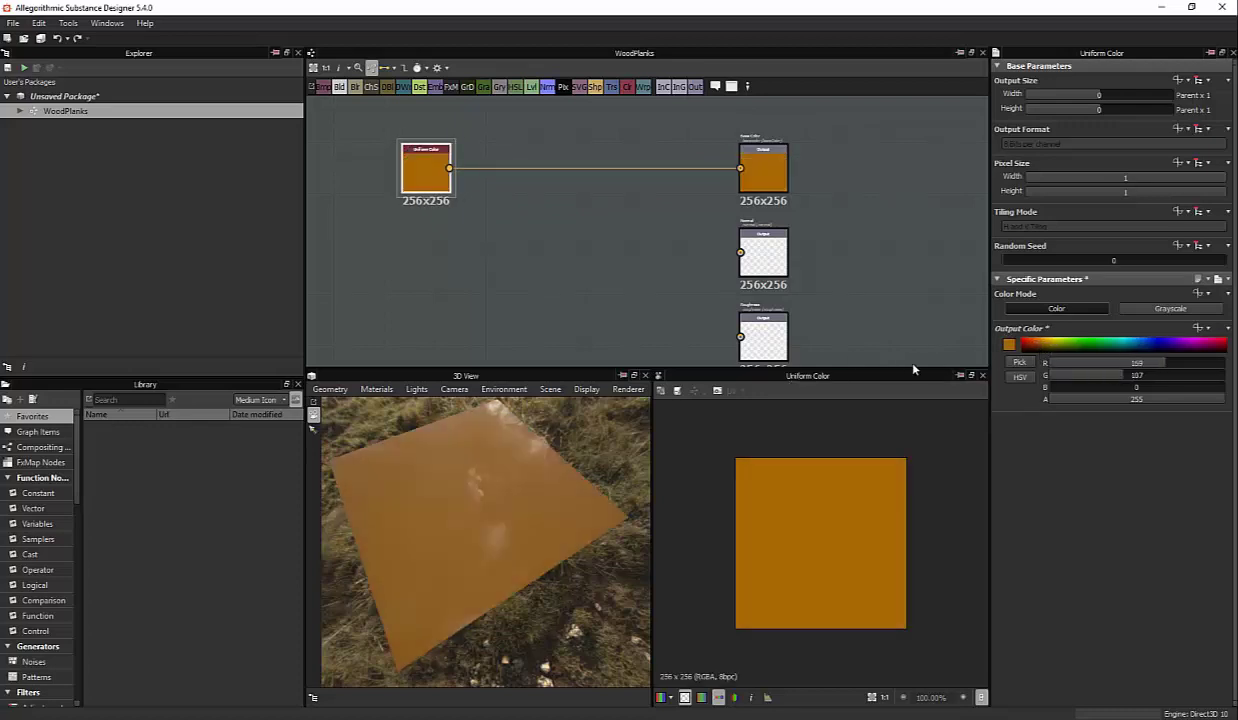
left_click(1030, 343)
left_click_drag(1030, 343, 1015, 380)
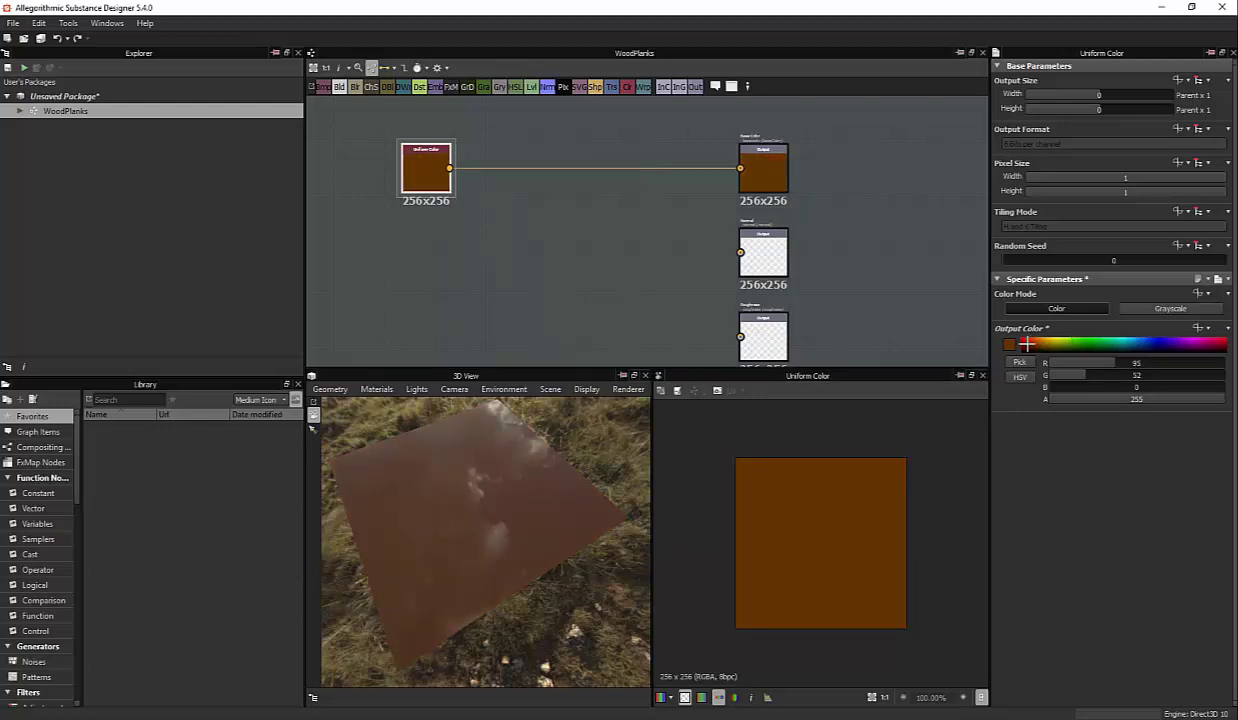
left_click(1009, 345)
left_click_drag(566, 382, 541, 393)
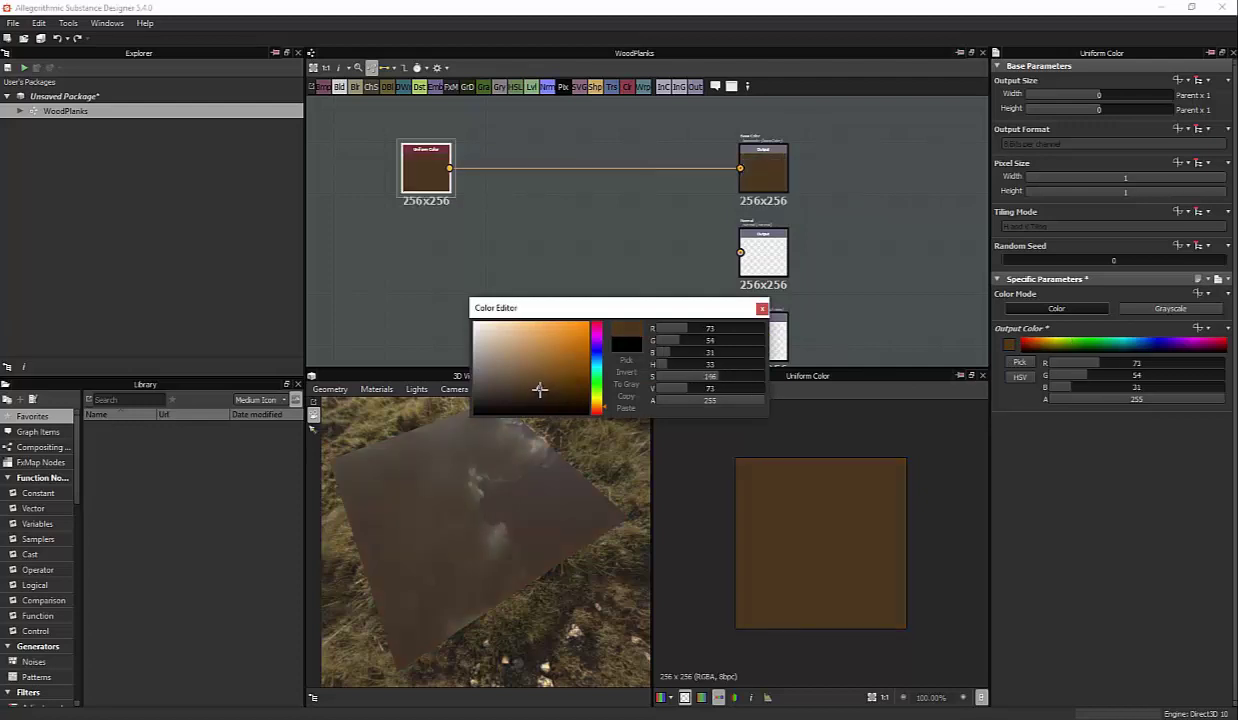
left_click_drag(540, 389, 533, 392)
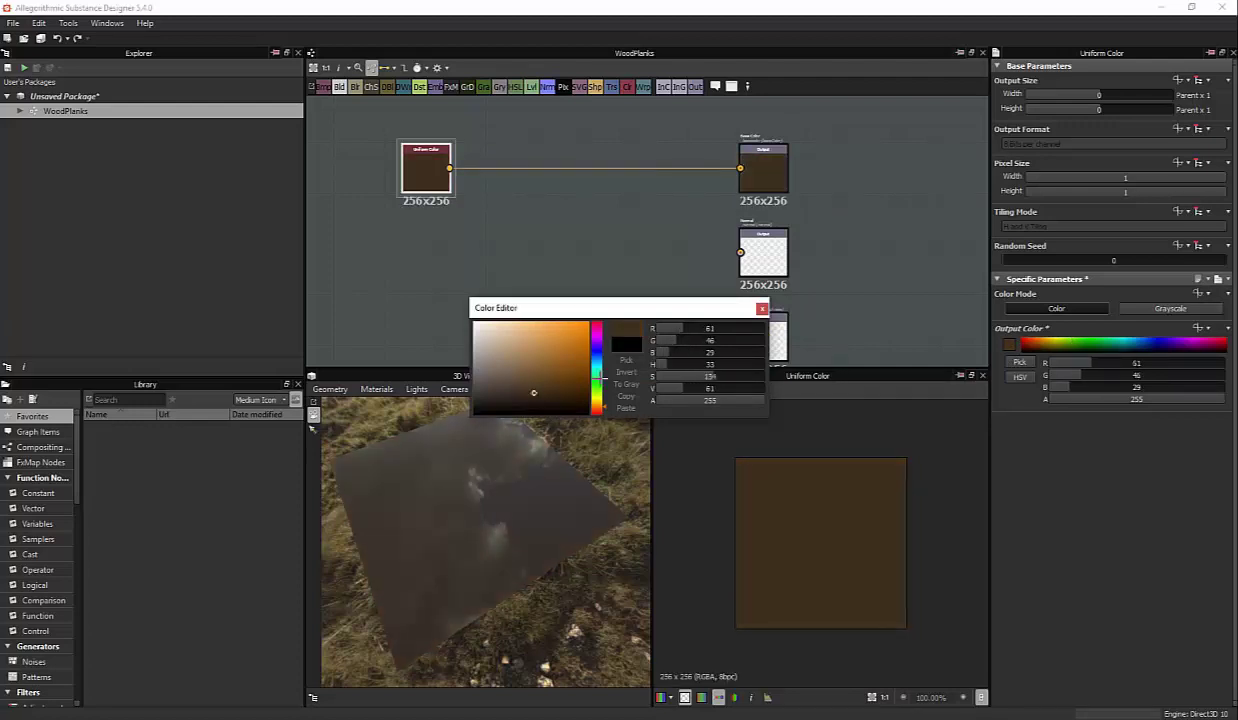
left_click(600, 408)
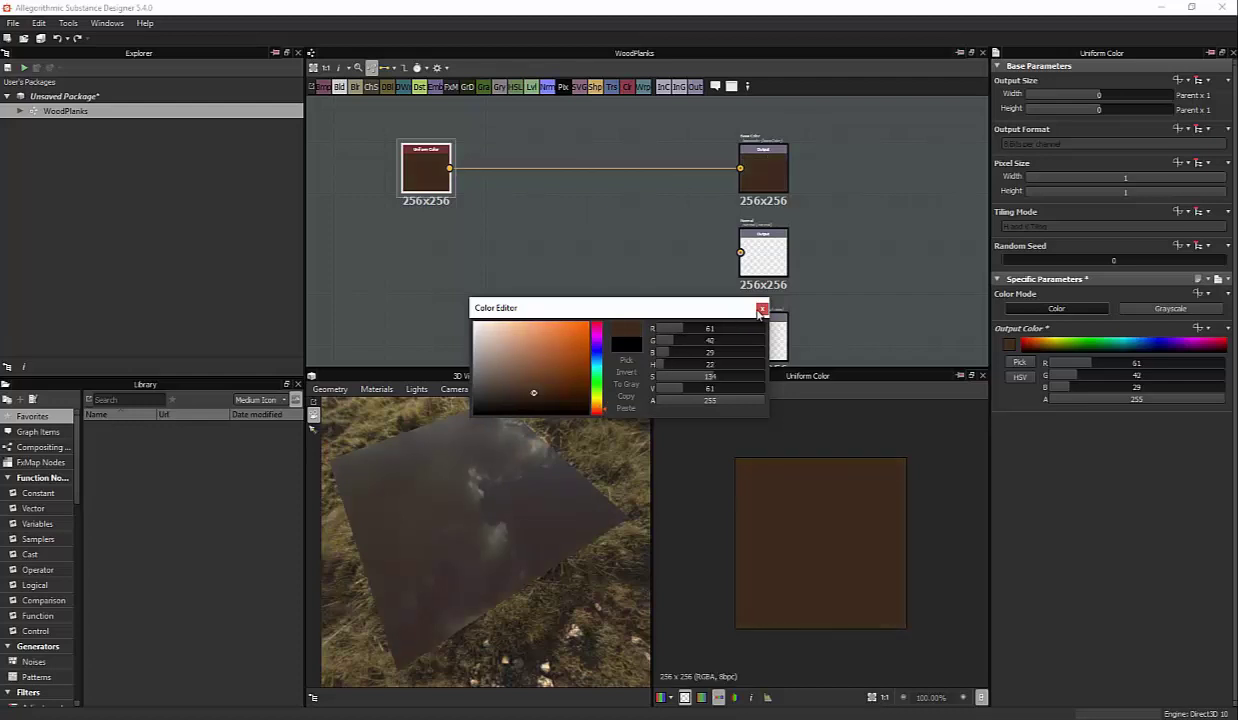
left_click(763, 309)
left_click_drag(439, 178, 422, 178)
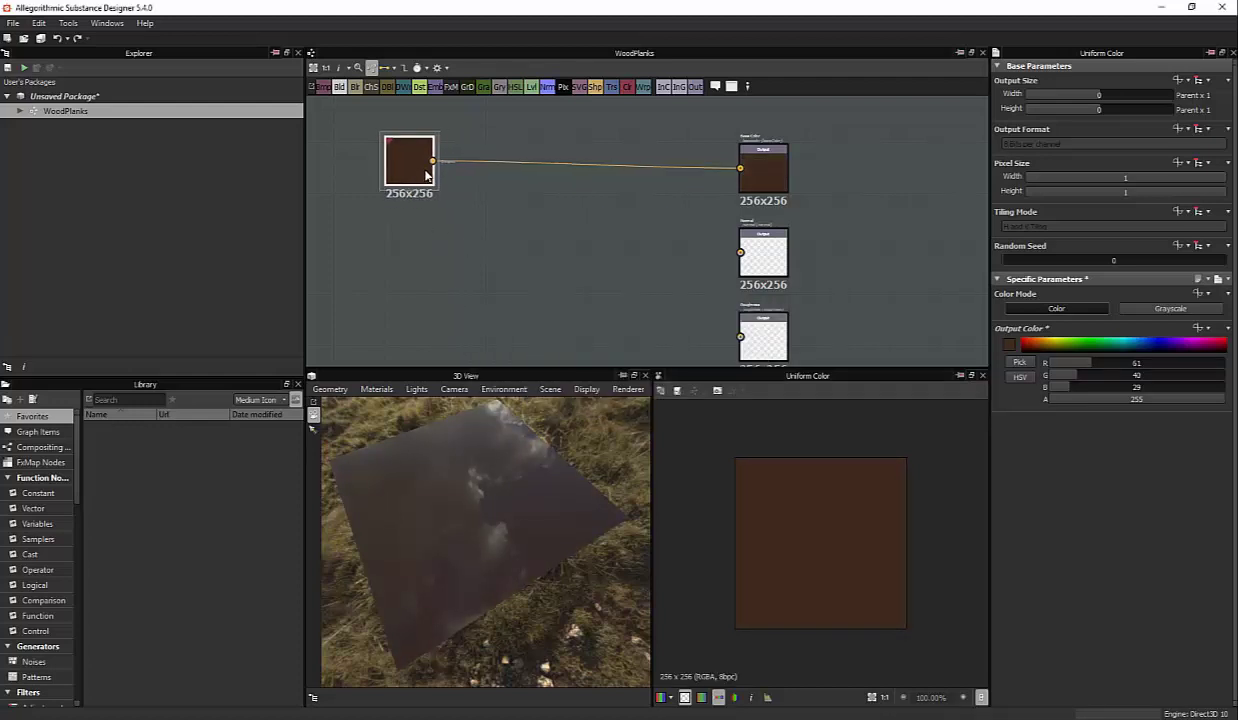
Duplicate the Uniform Color node and make the copy a grayscale light grey (198)
key("ctrl+d")
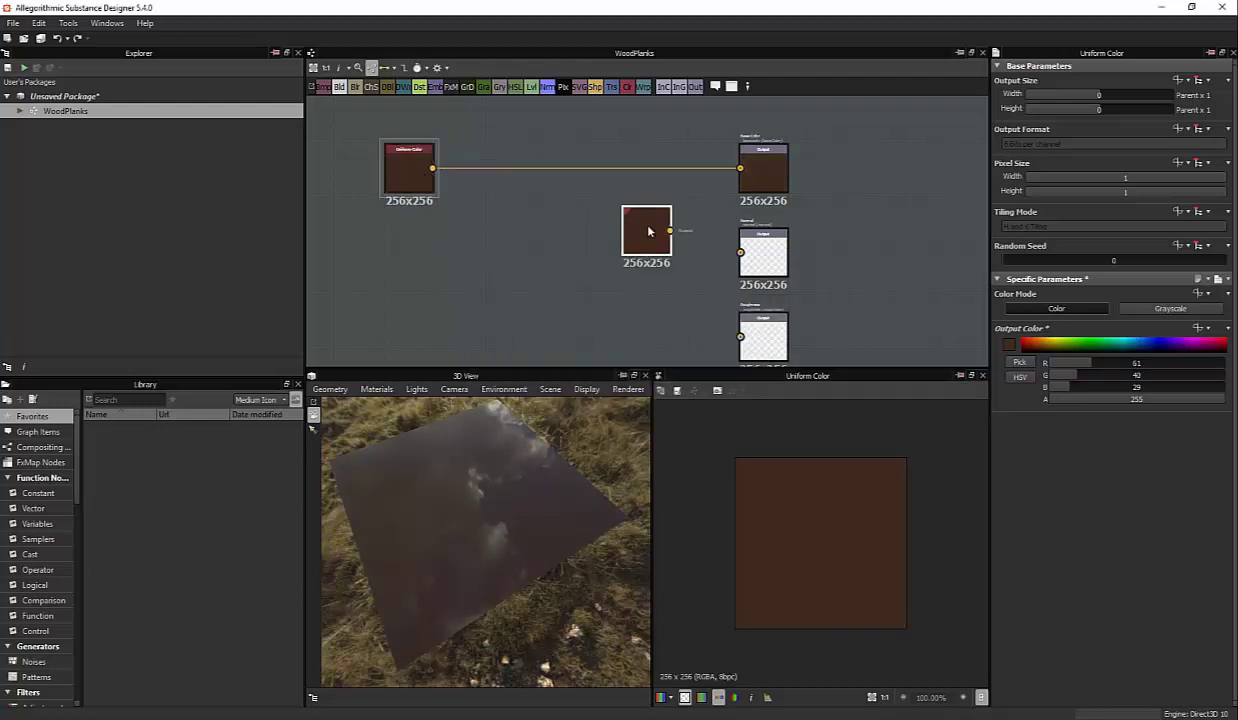
left_click_drag(625, 226, 407, 273)
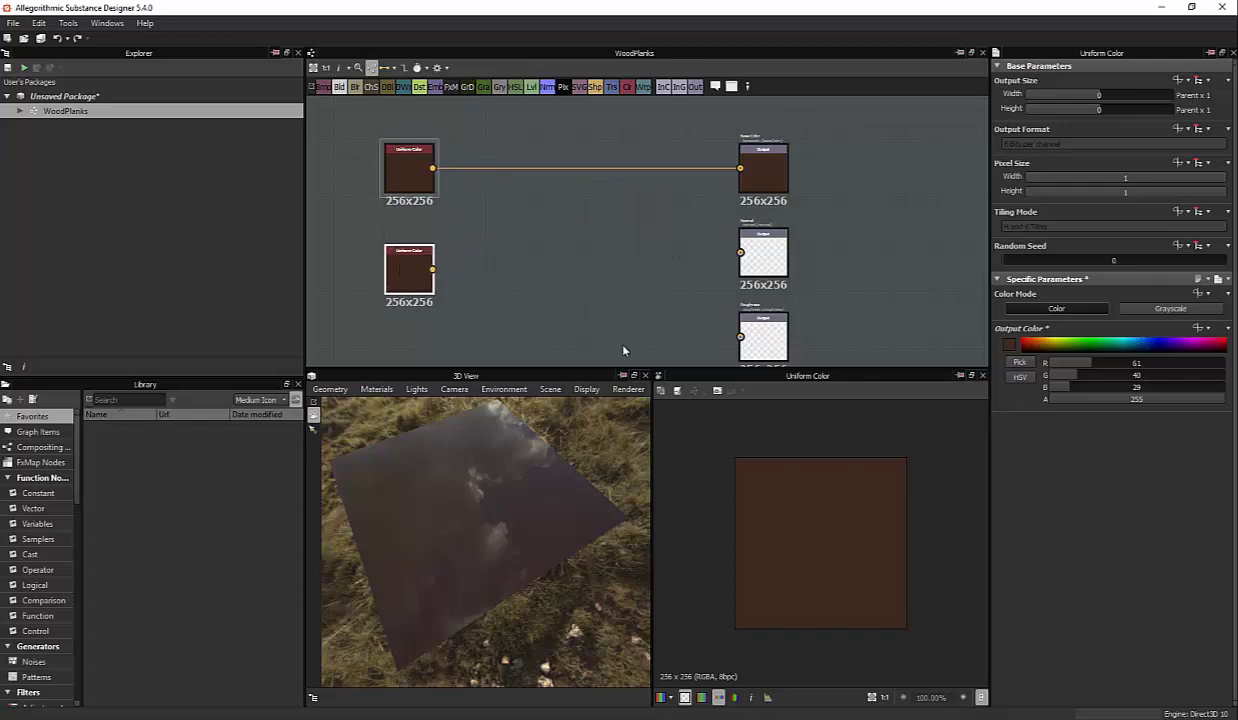
middle_click_drag(602, 333, 602, 243)
mouse_move(399, 209)
left_mouse_down()
mouse_move(408, 259)
mouse_move(398, 259)
left_mouse_up()
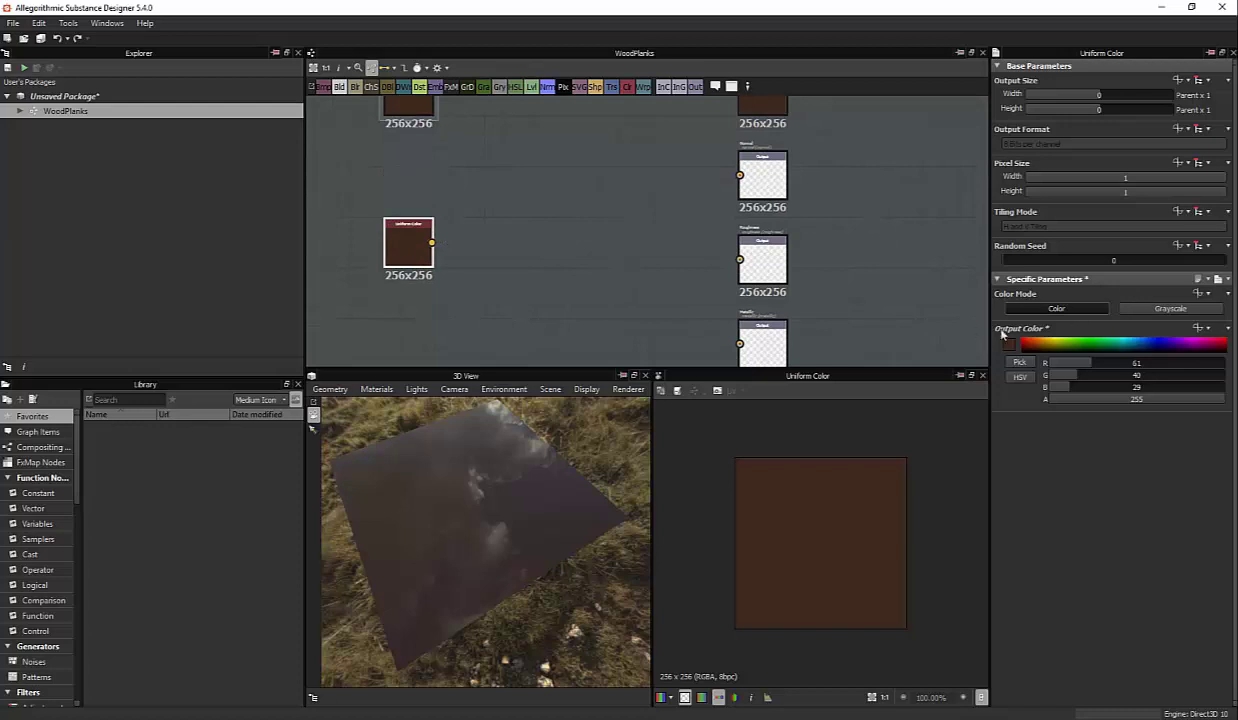
left_click(1170, 308)
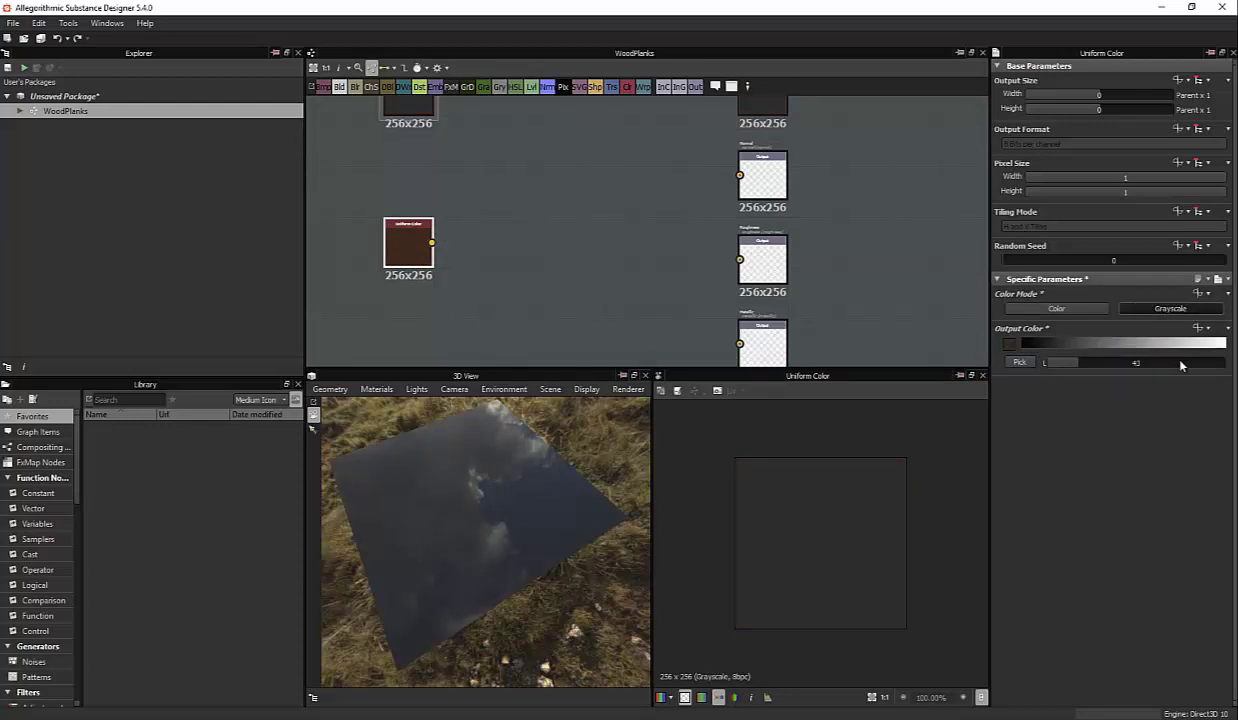
left_click(1180, 363)
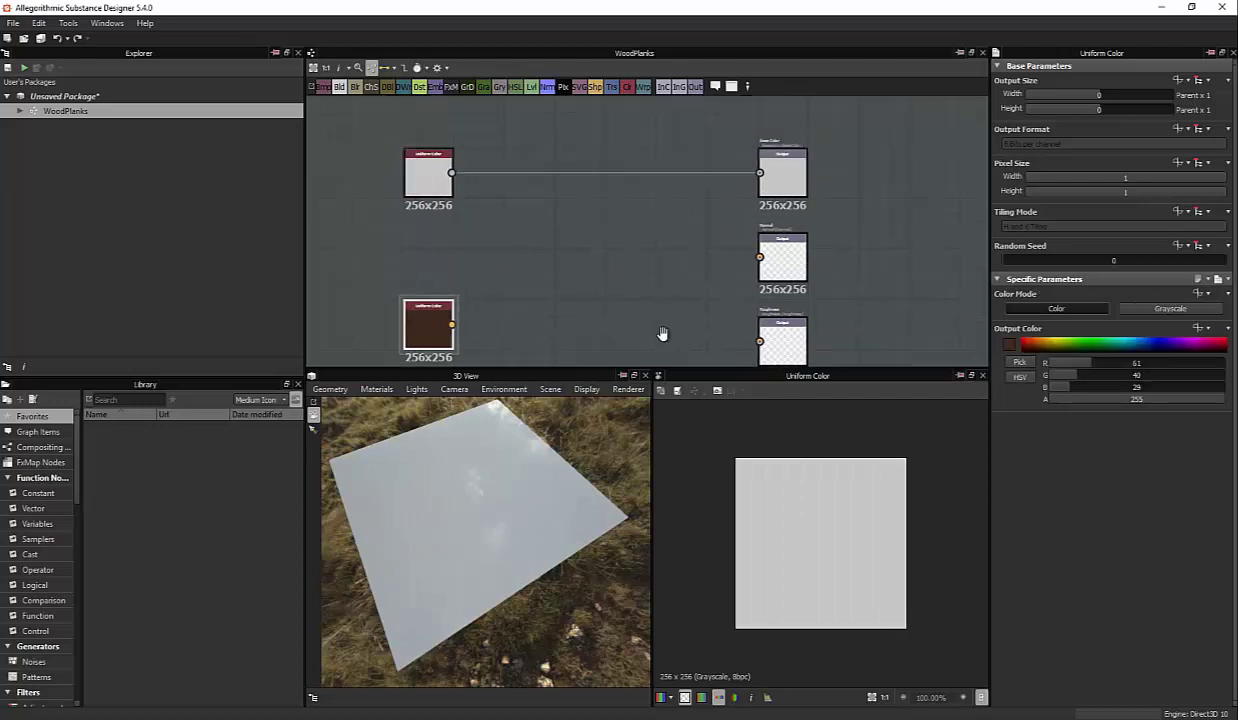
Wire the brown node to Base Color and the light grey node to Roughness
middle_click_drag(662, 333, 667, 362)
mouse_move(433, 340)
left_mouse_down()
mouse_move(601, 221)
mouse_move(758, 207)
left_mouse_up()
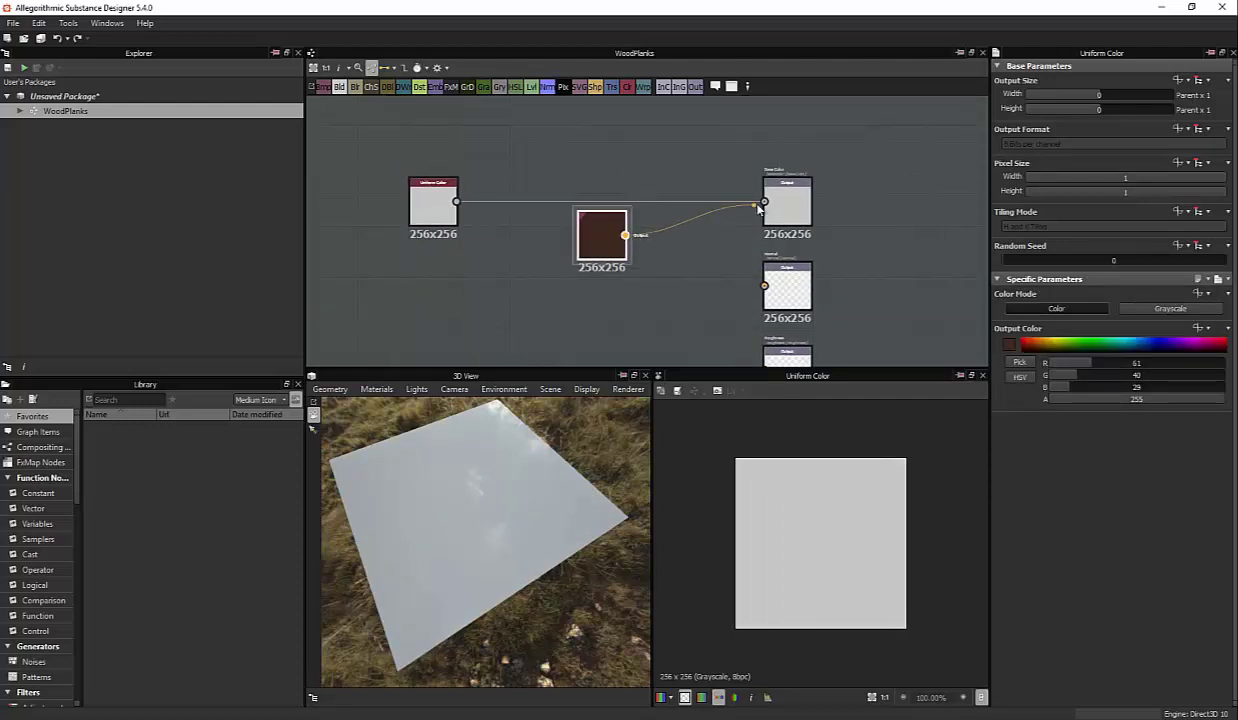
left_click_drag(601, 240, 601, 207)
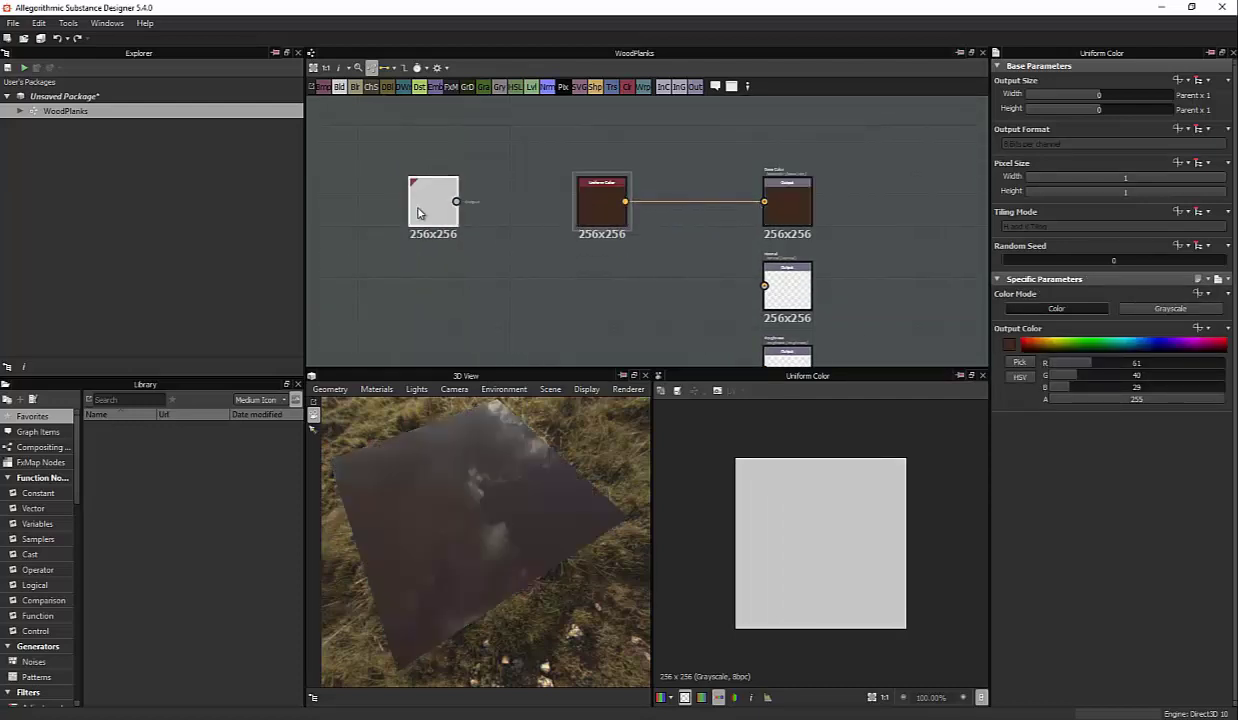
left_click_drag(418, 212, 433, 346)
middle_click_drag(545, 297, 591, 207)
mouse_move(477, 240)
left_mouse_down()
mouse_move(477, 278)
mouse_move(810, 262)
left_mouse_up()
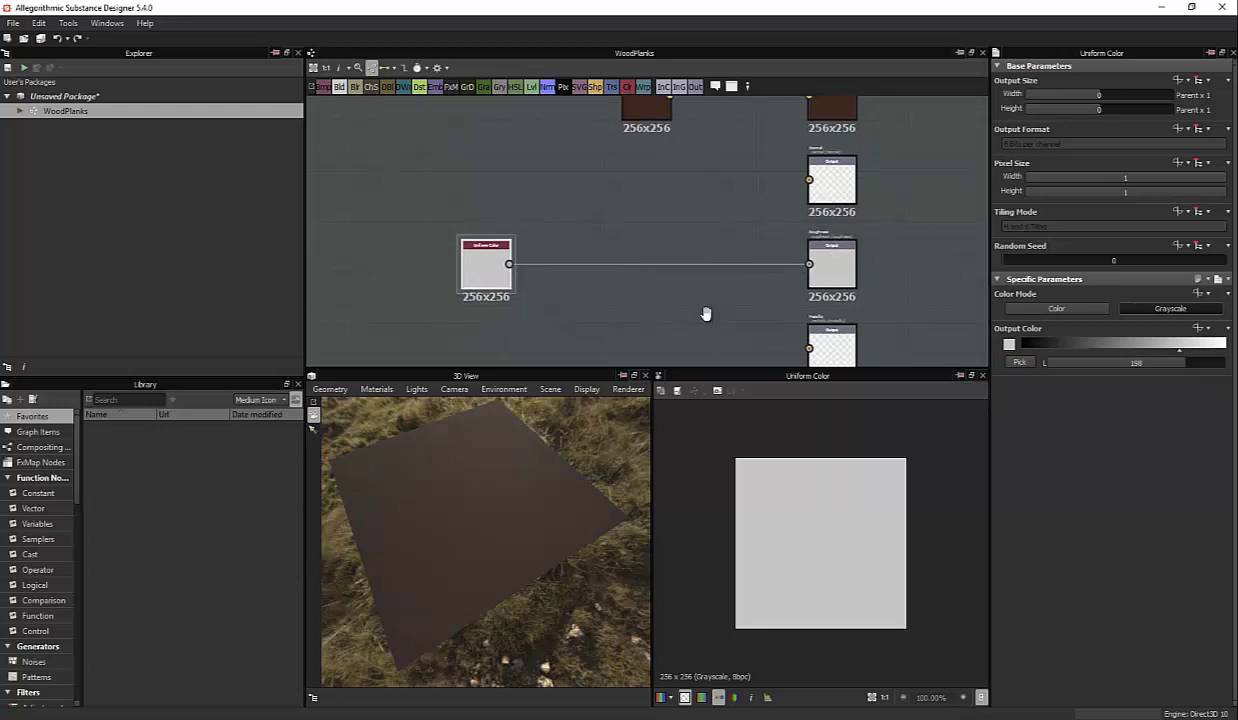
Give the metallic output node height usage, with identifier and label 'height'
middle_click_drag(705, 312, 691, 266)
middle_click_drag(815, 293, 758, 287)
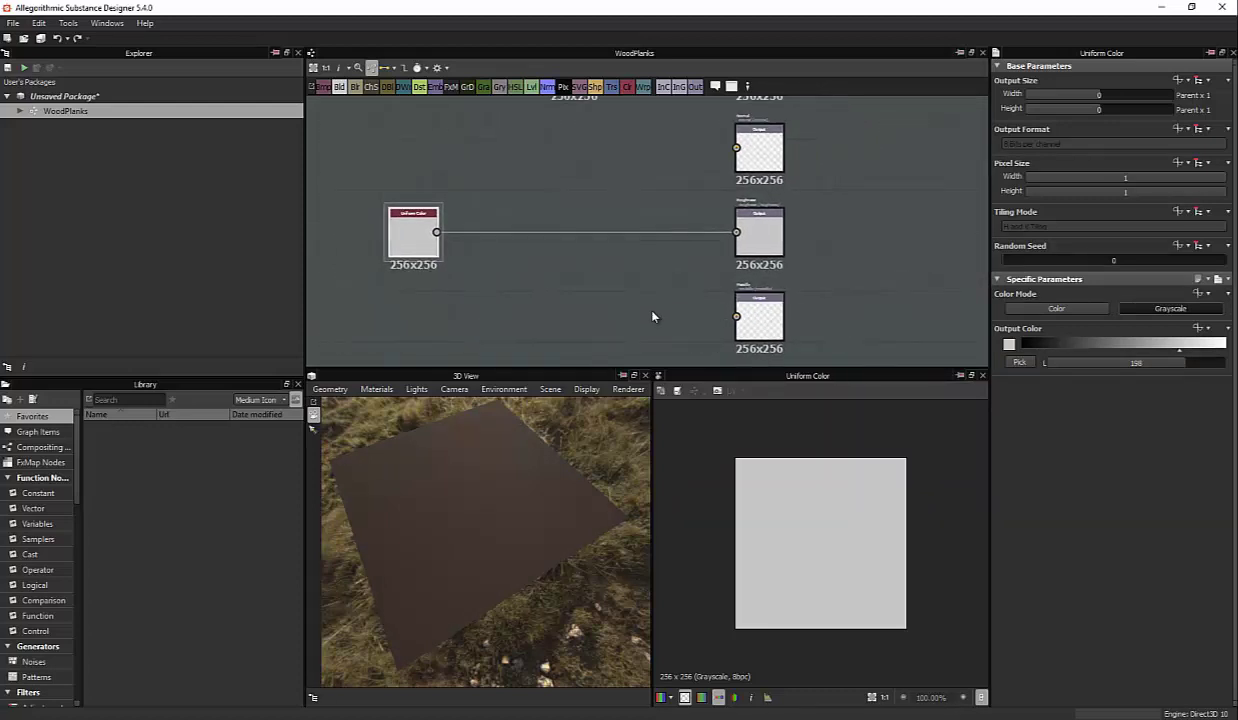
left_click(757, 282)
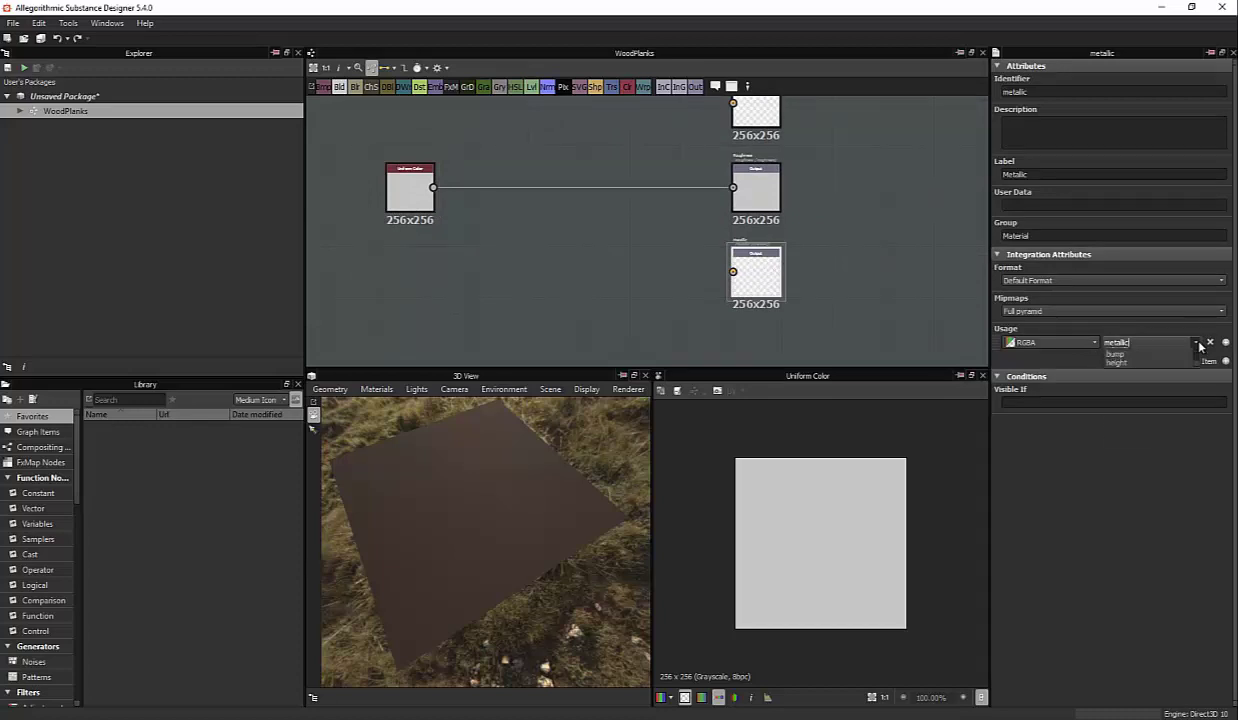
left_click(1196, 342)
left_click_drag(1201, 411, 1199, 382)
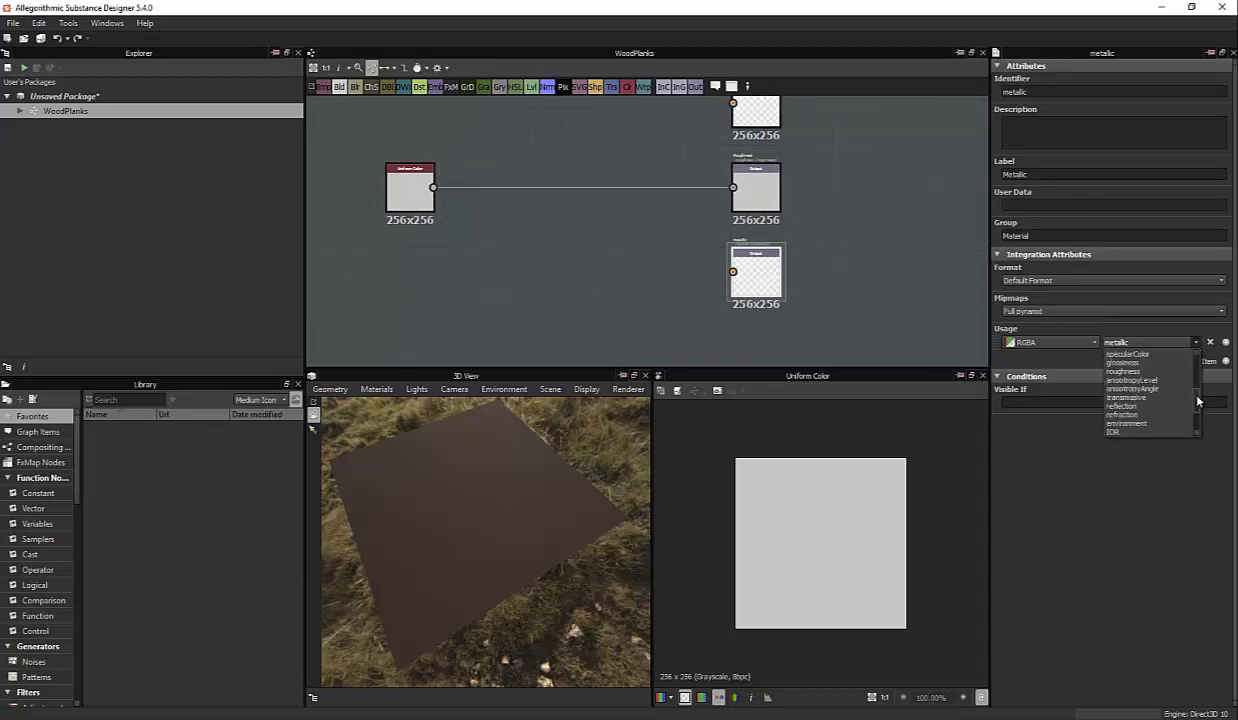
left_click(1136, 394)
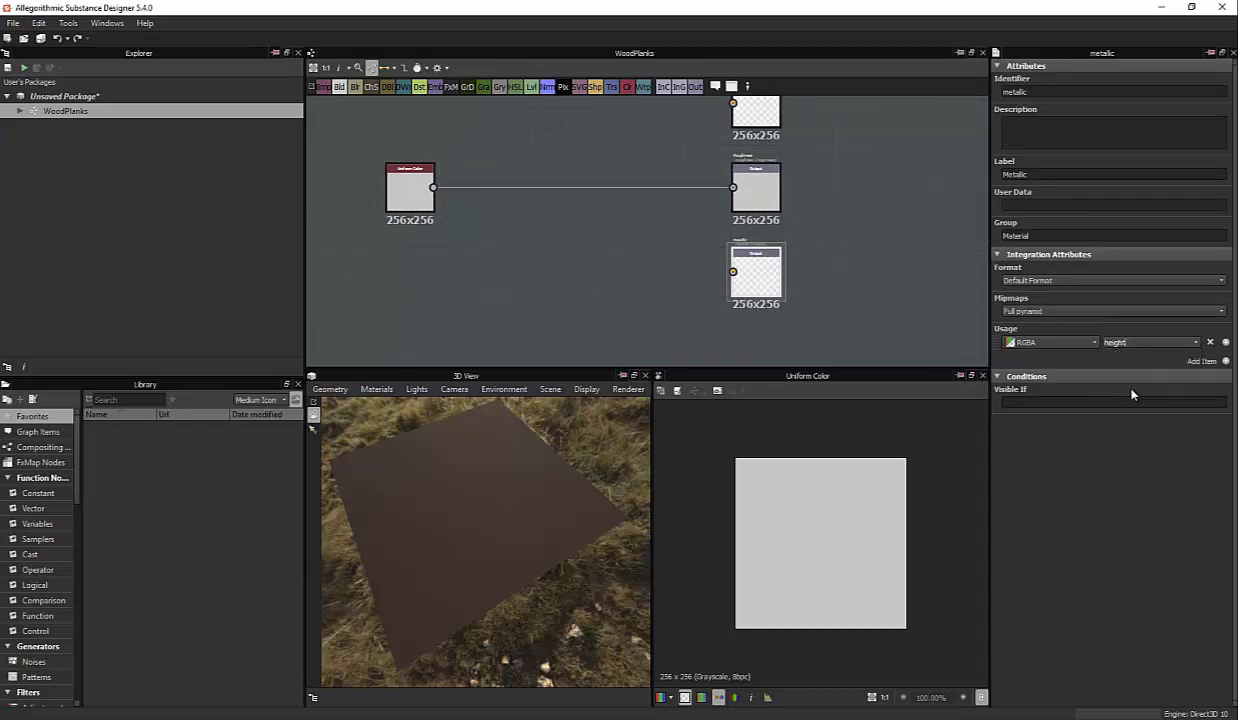
double_click(1041, 93)
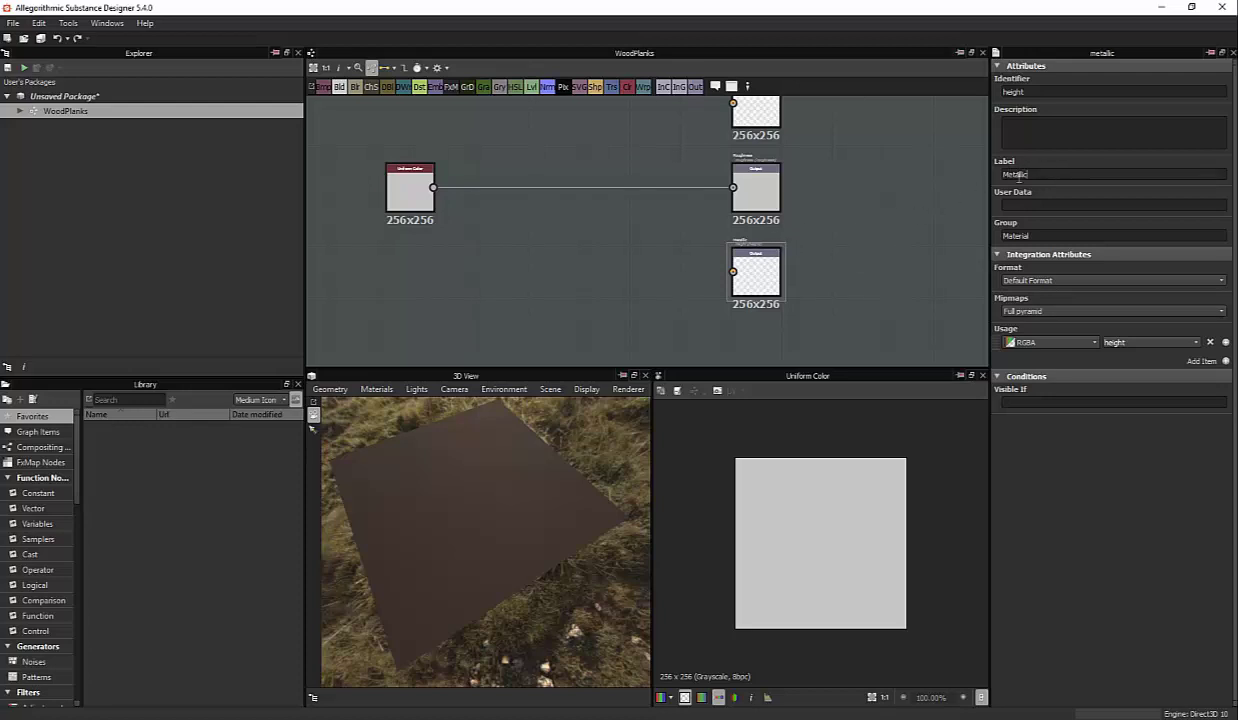
type("height")
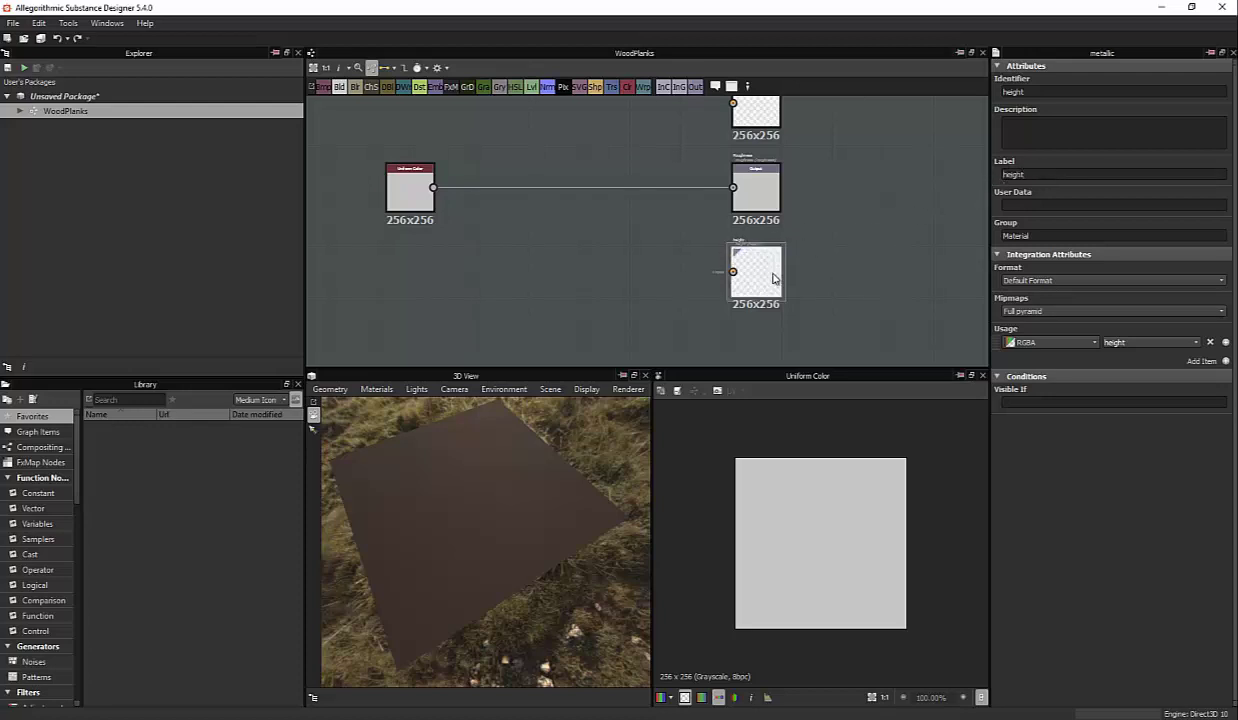
Show the height output in the 2D view, leaving the 3D preview channel unchanged
double_click(756, 270)
right_click(757, 271)
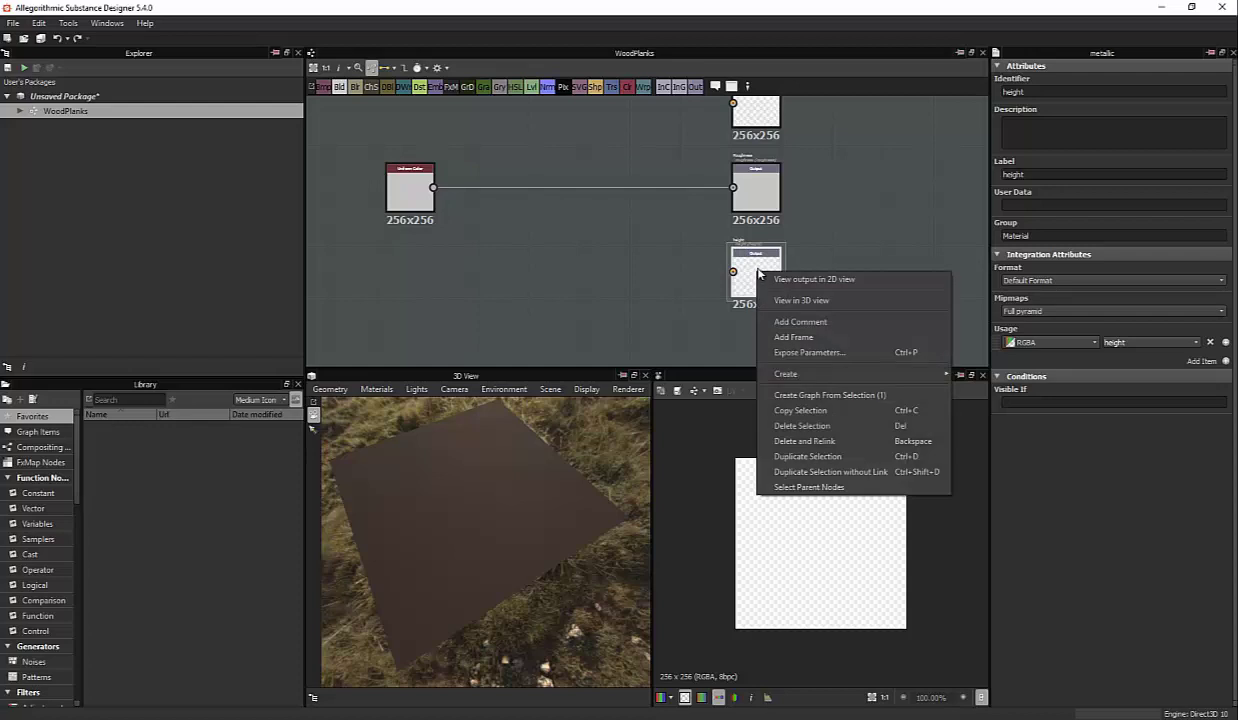
left_click(800, 300)
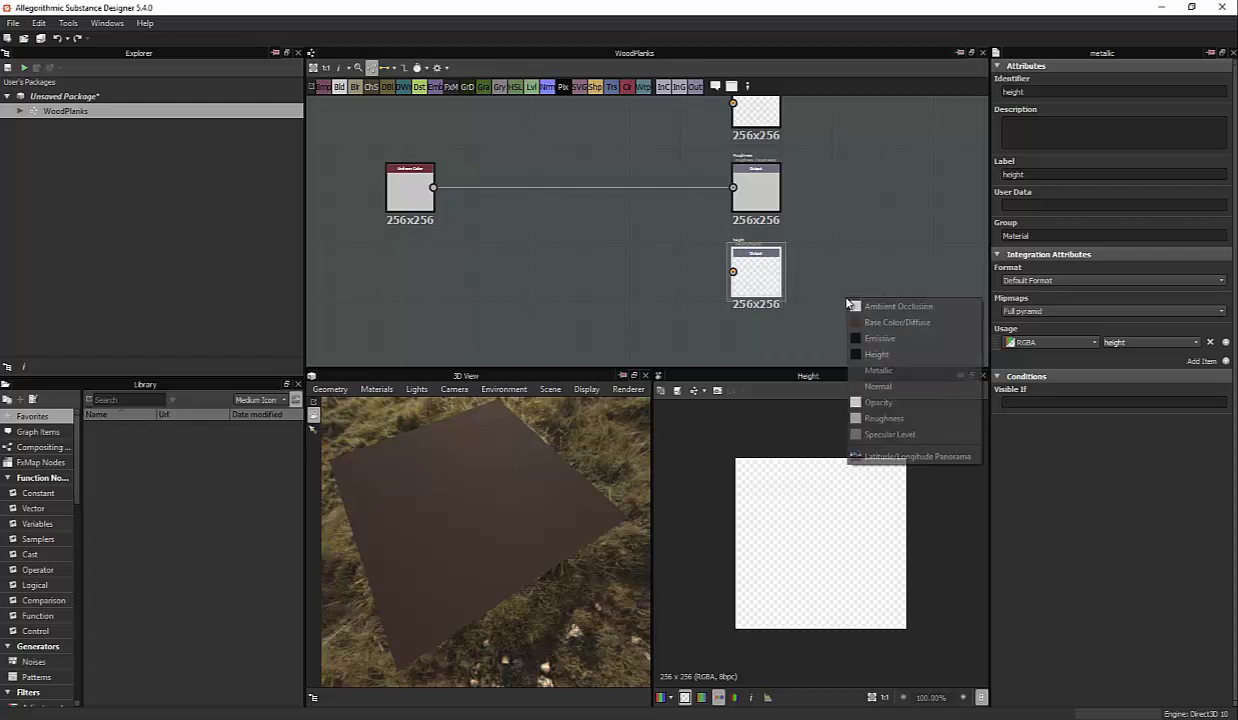
left_click(898, 366)
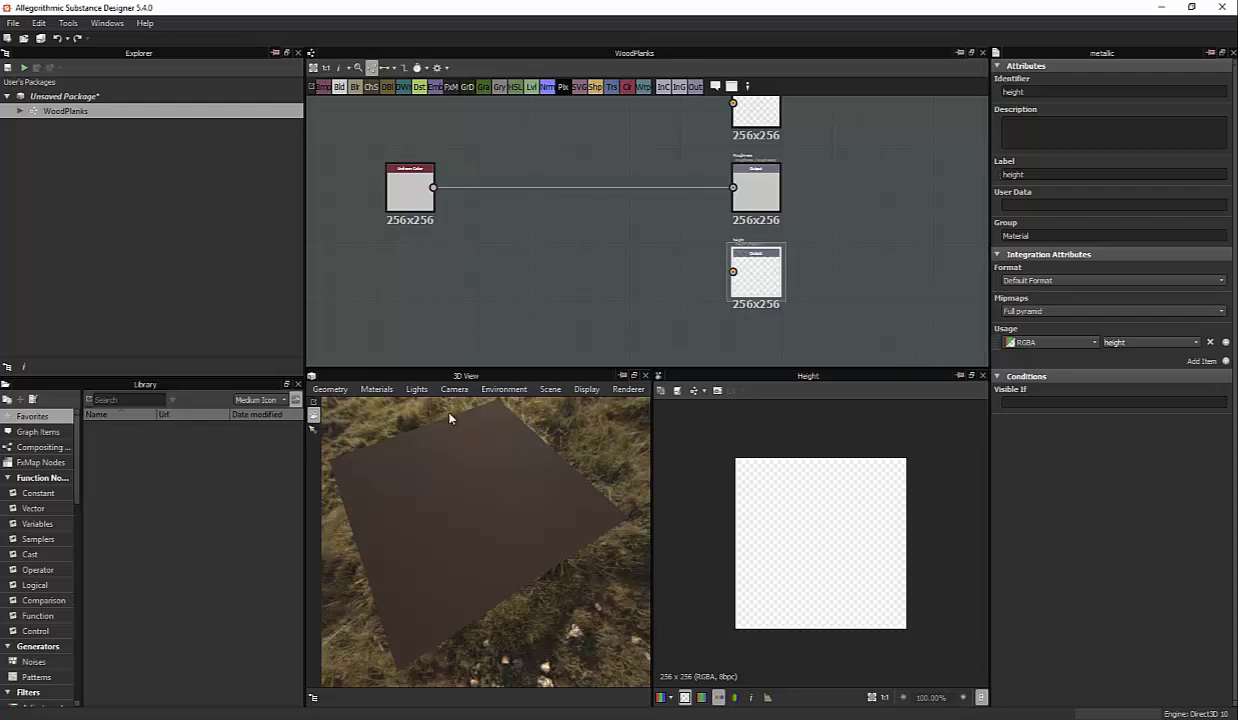
Duplicate the light grey (198) Uniform Color node, wire the copy into height, and align both nodes
left_click(417, 389)
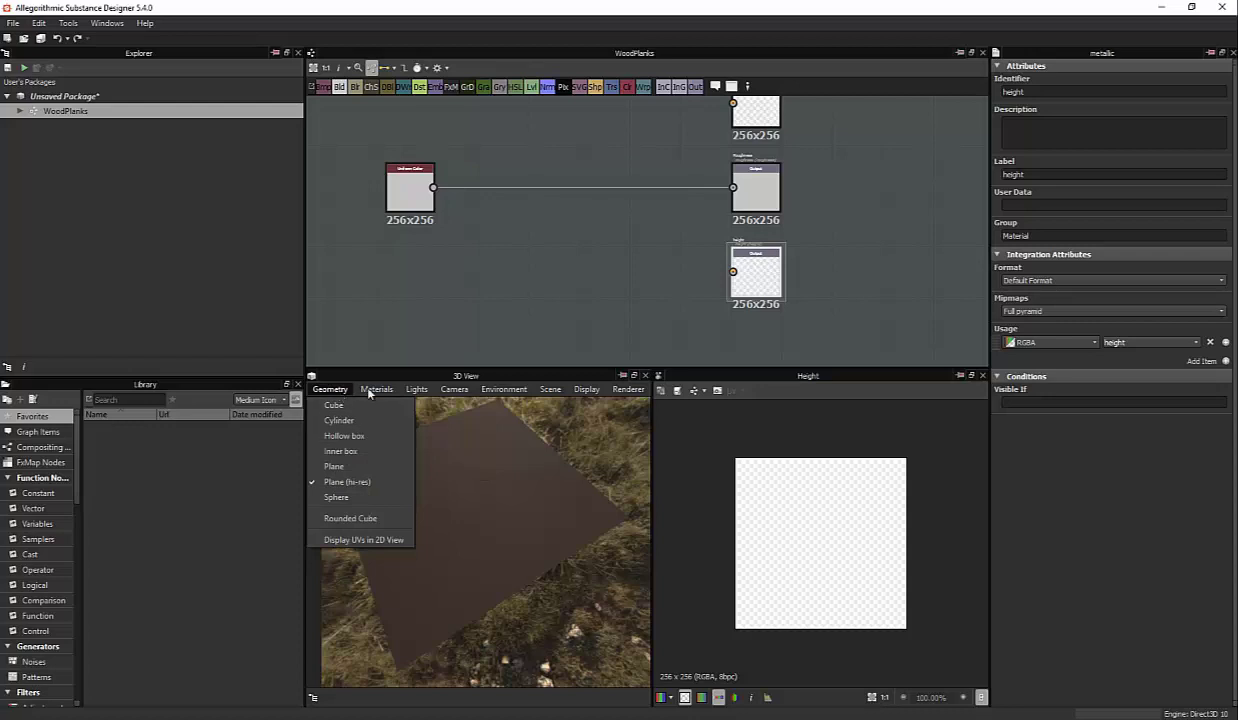
mouse_move(385, 405)
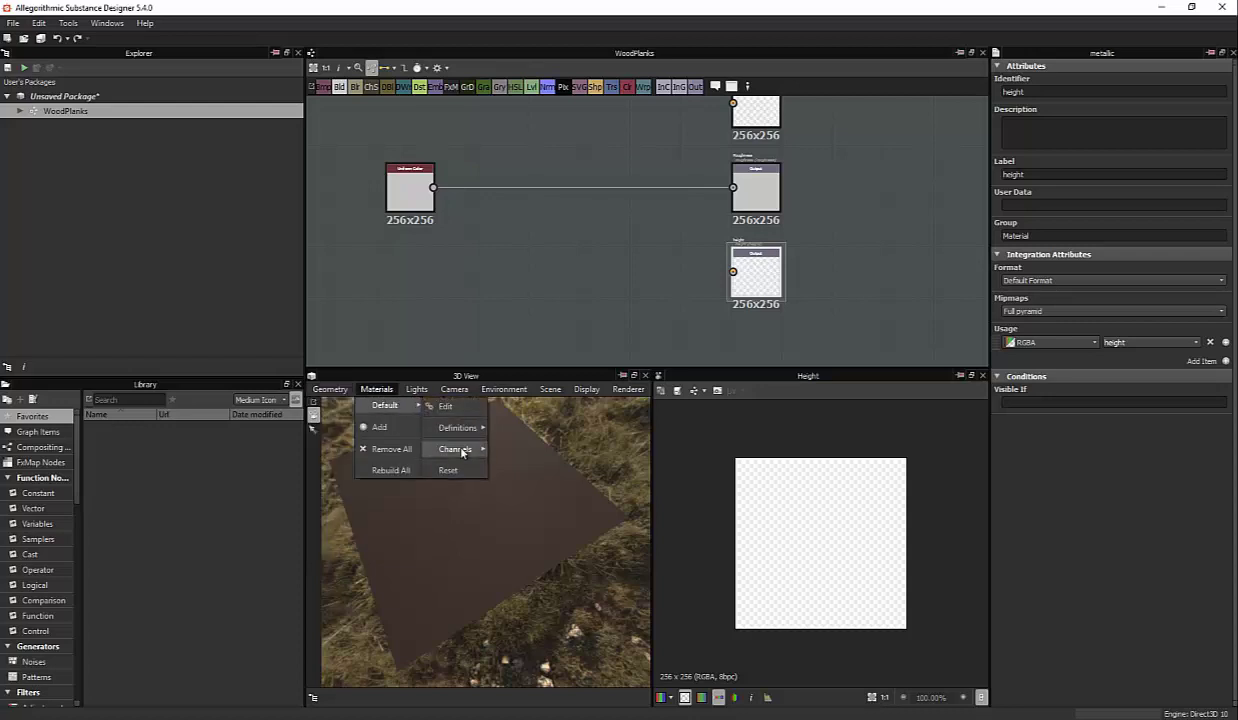
mouse_move(457, 428)
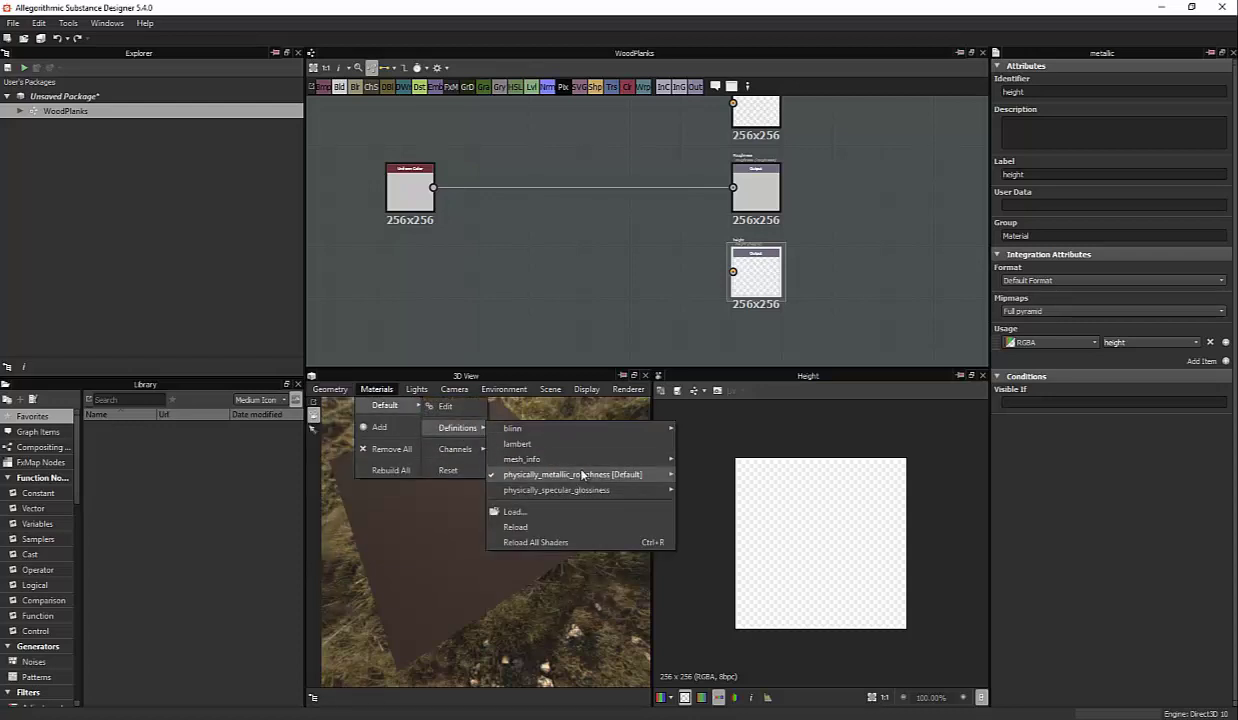
left_click(551, 336)
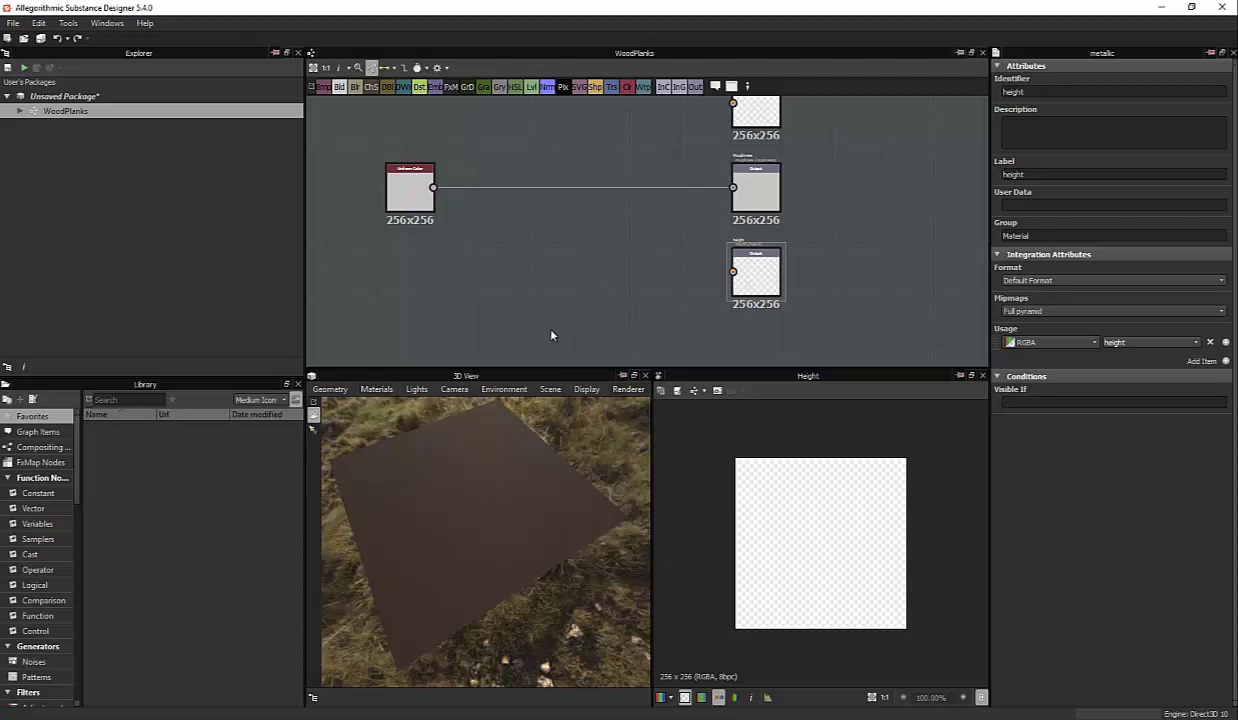
middle_click_drag(551, 336, 601, 308)
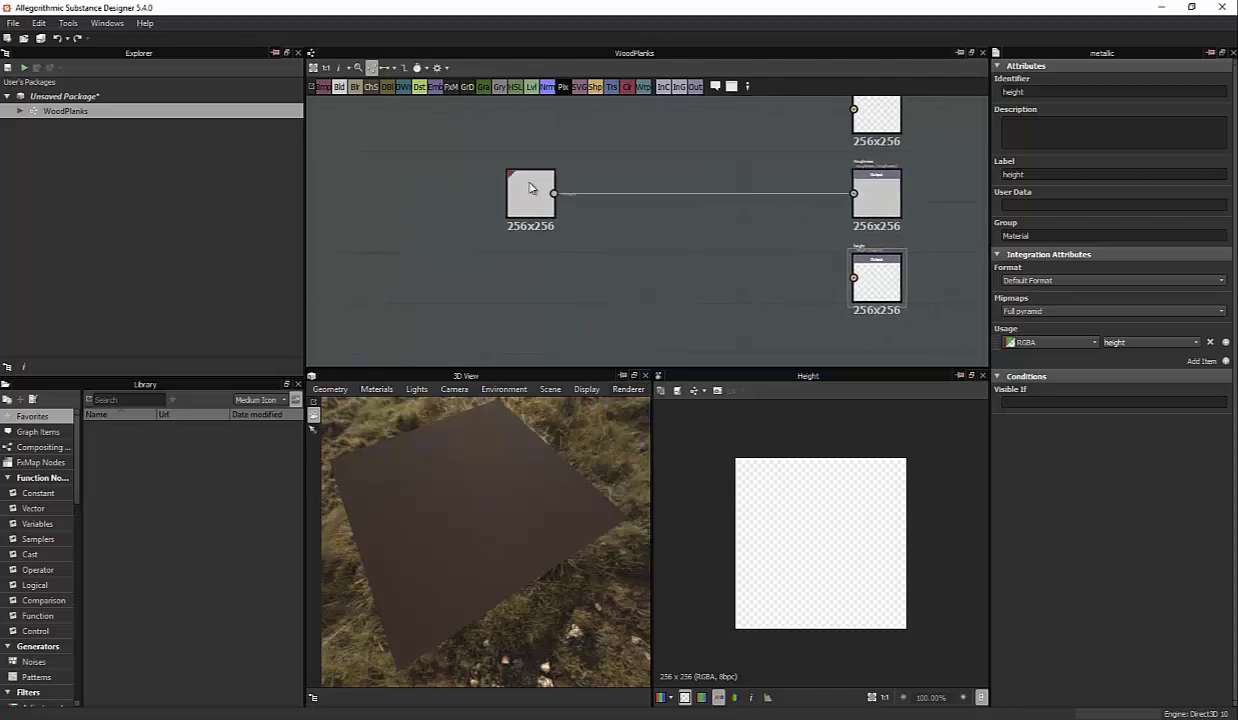
left_click_drag(530, 188, 515, 190)
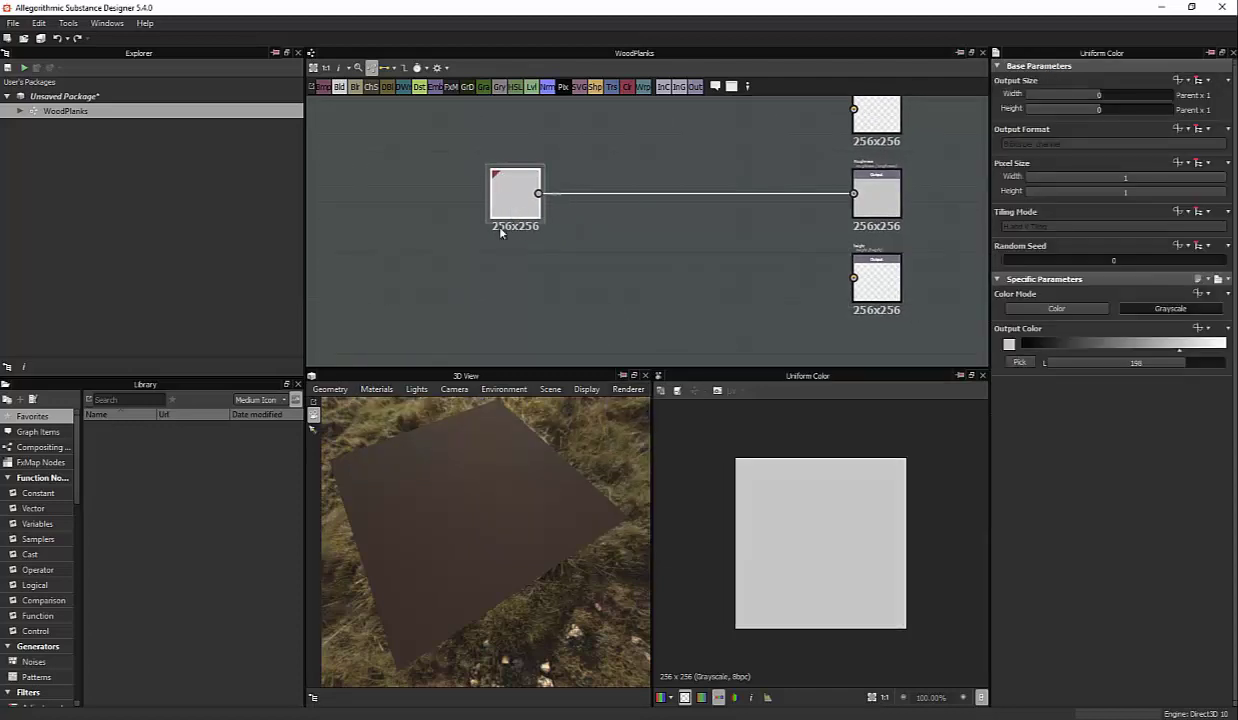
key("ctrl+d")
mouse_move(633, 243)
left_mouse_down()
mouse_move(541, 298)
mouse_move(853, 278)
left_mouse_up()
left_click(515, 300)
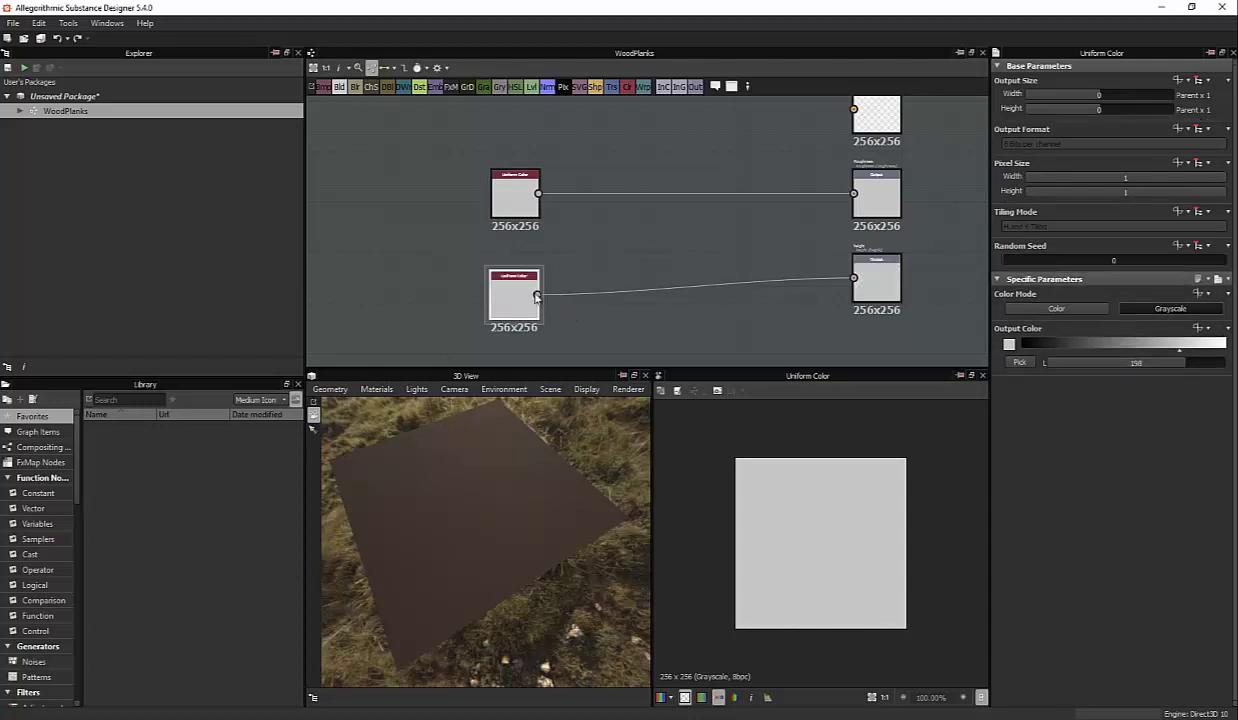
left_click_drag(497, 305, 505, 288)
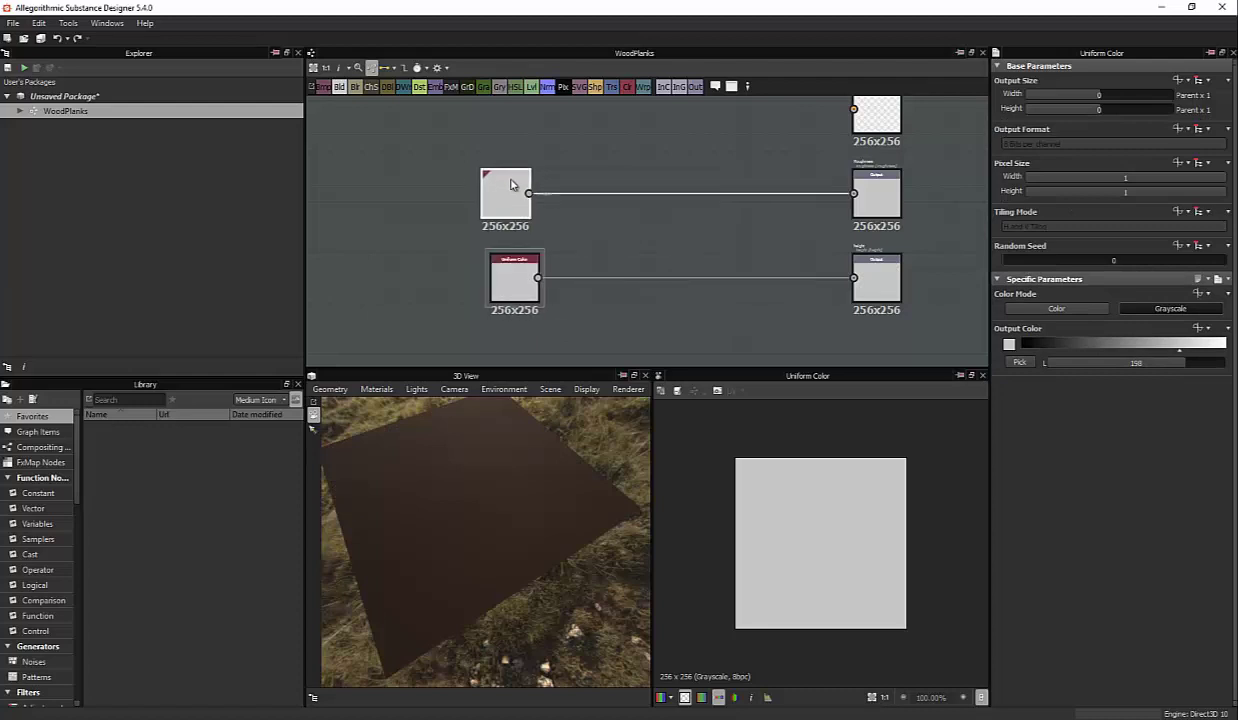
left_click_drag(510, 184, 516, 184)
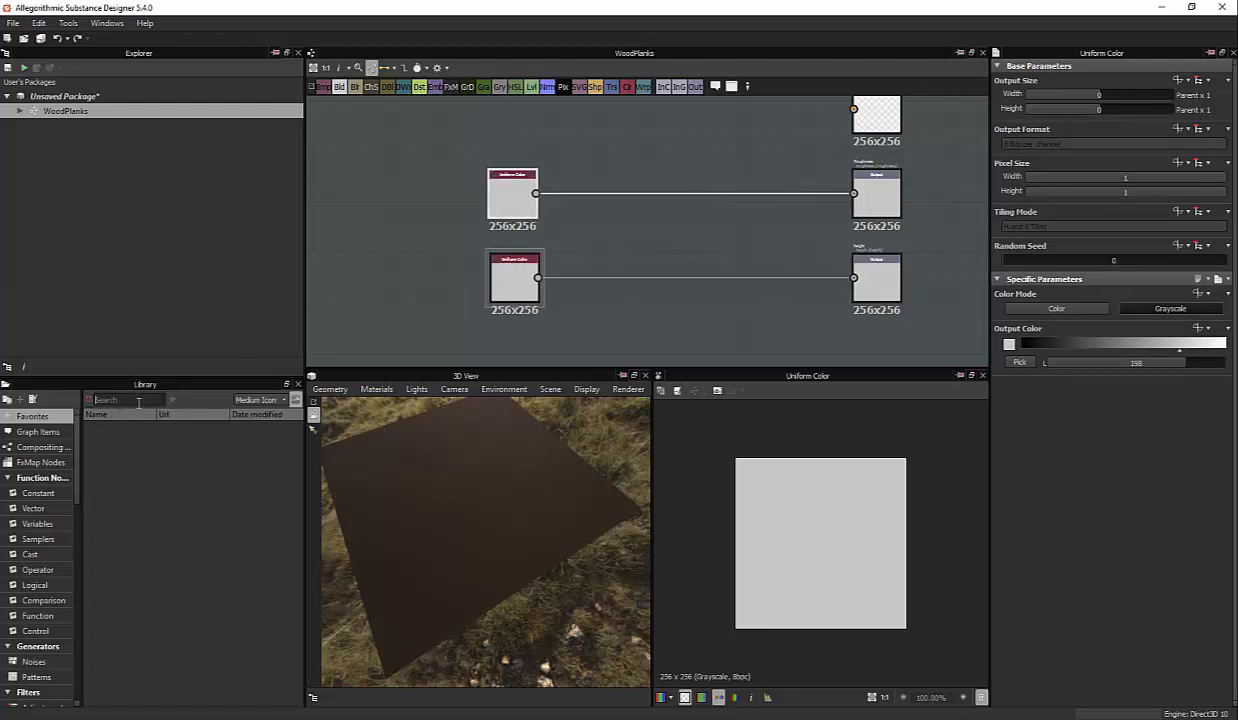
Drag a Brick 3 node from the Library's Generators > Patterns into the graph
left_click(20, 478)
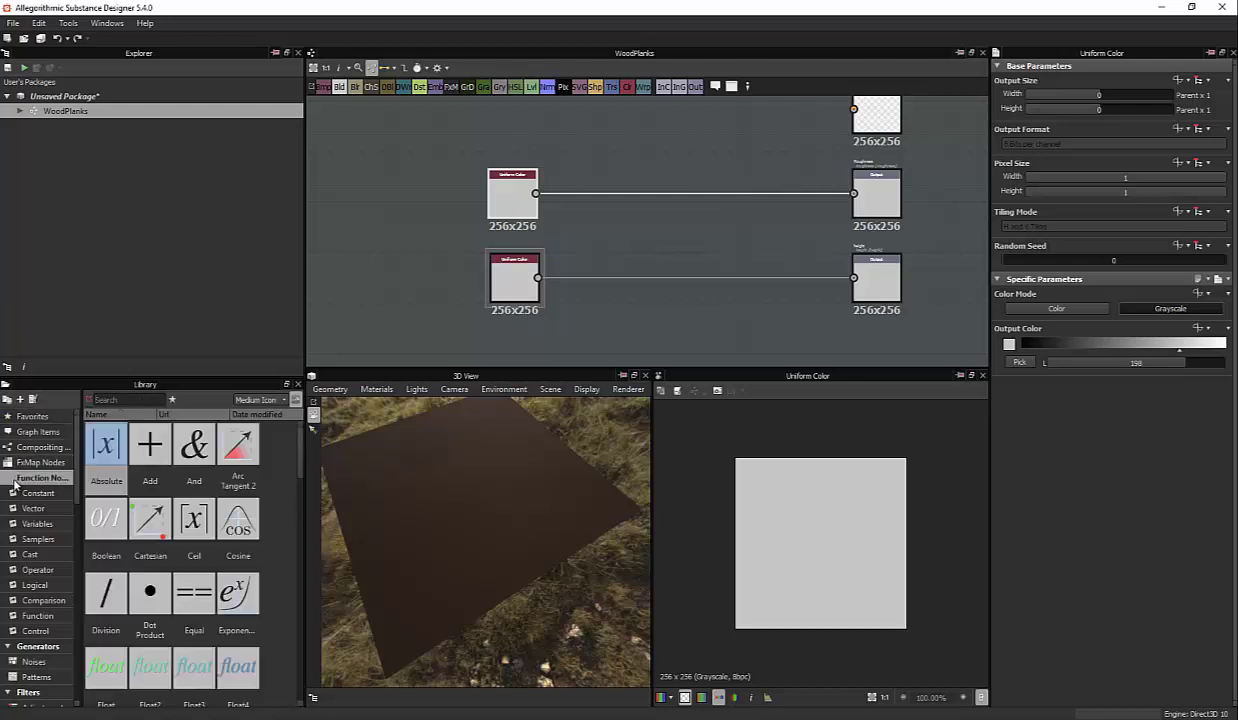
left_click(14, 482)
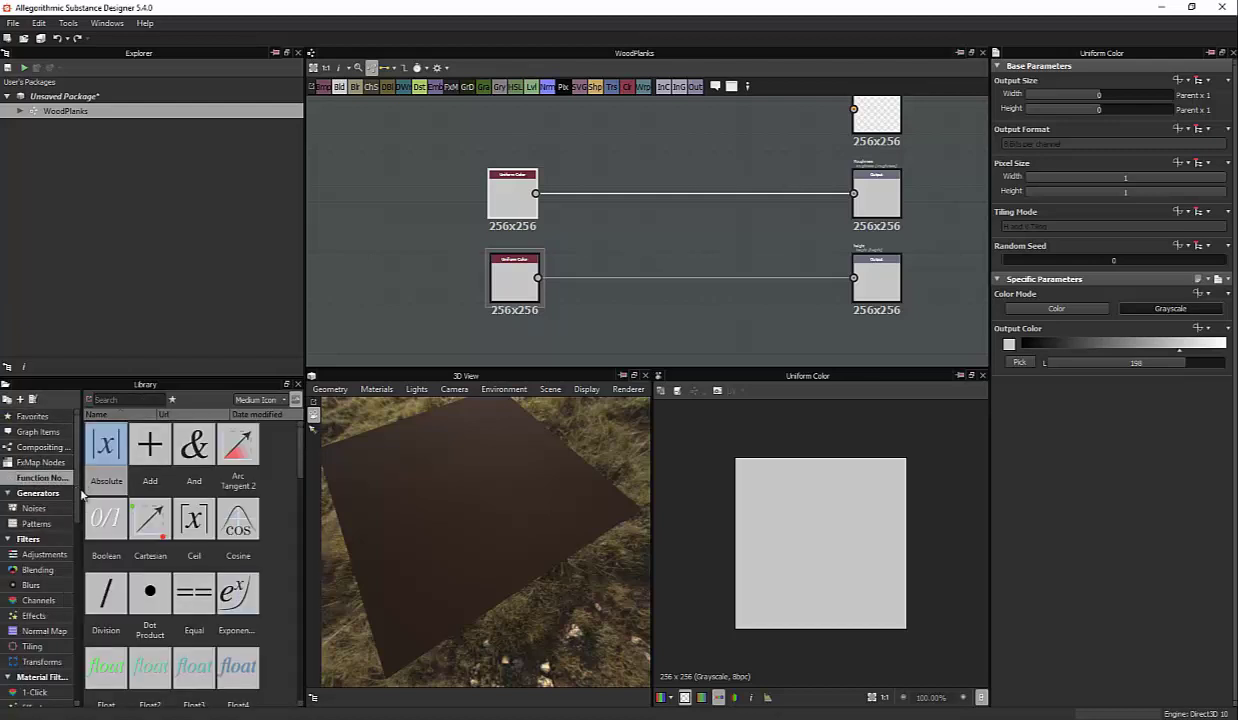
left_click(36, 523)
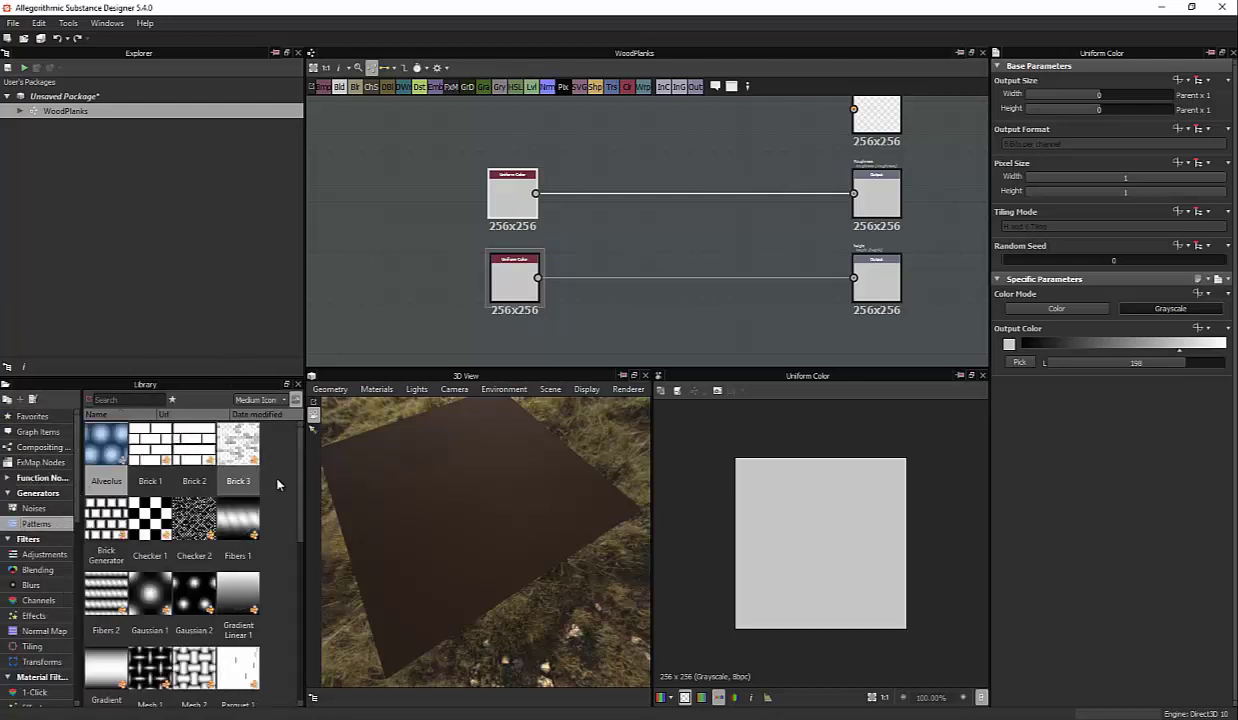
scroll(298, 482, "down", 2)
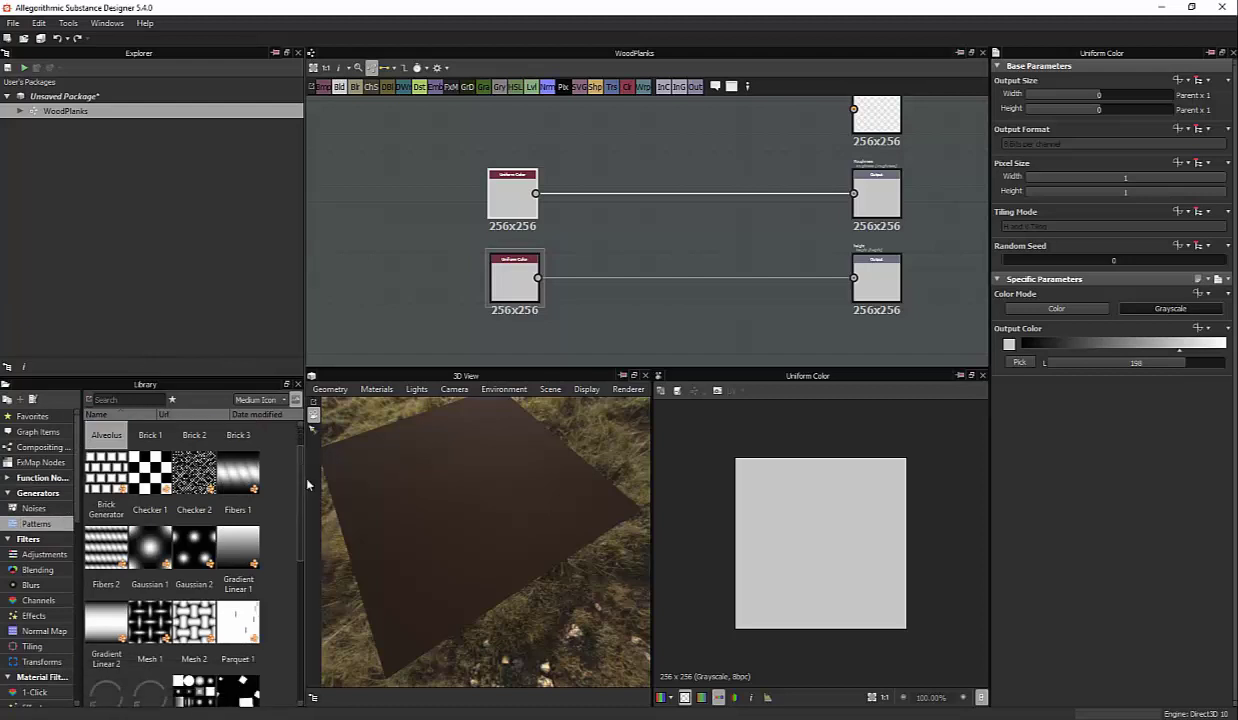
scroll(307, 485, "down", 5)
scroll(292, 573, "down", 5)
scroll(282, 614, "down", 3)
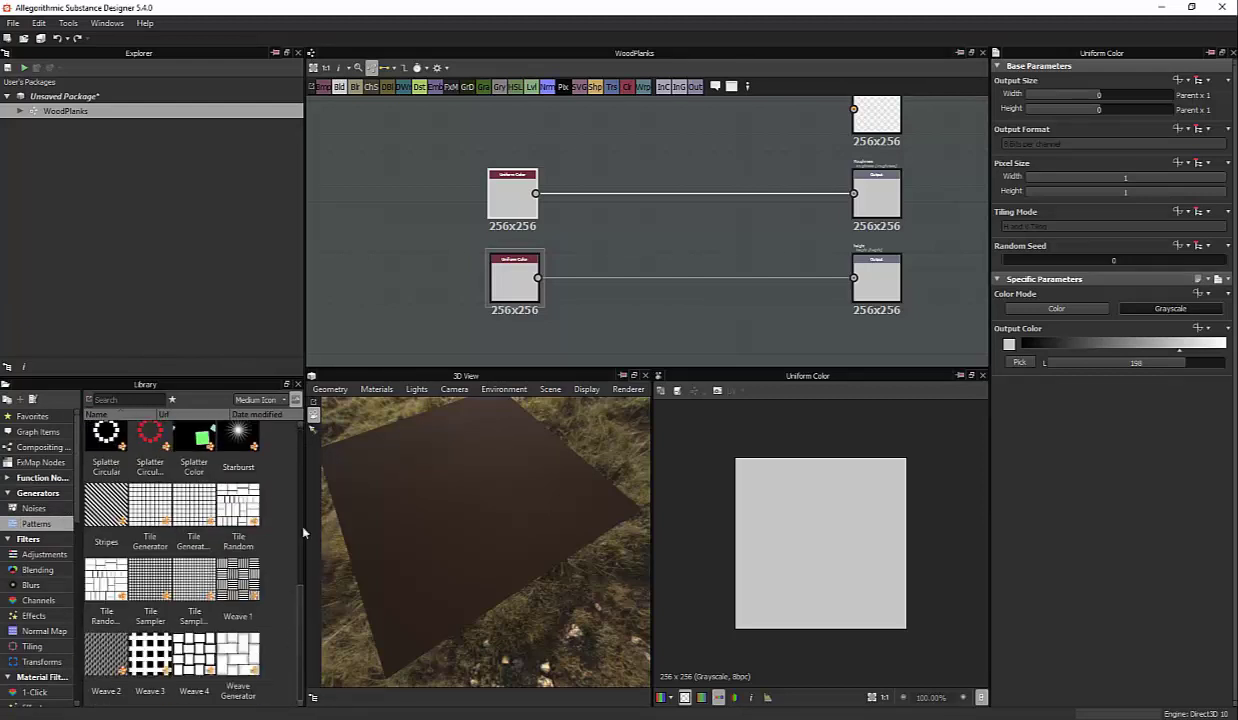
scroll(295, 490, "up", 5)
scroll(285, 440, "up", 5)
scroll(287, 445, "up", 3)
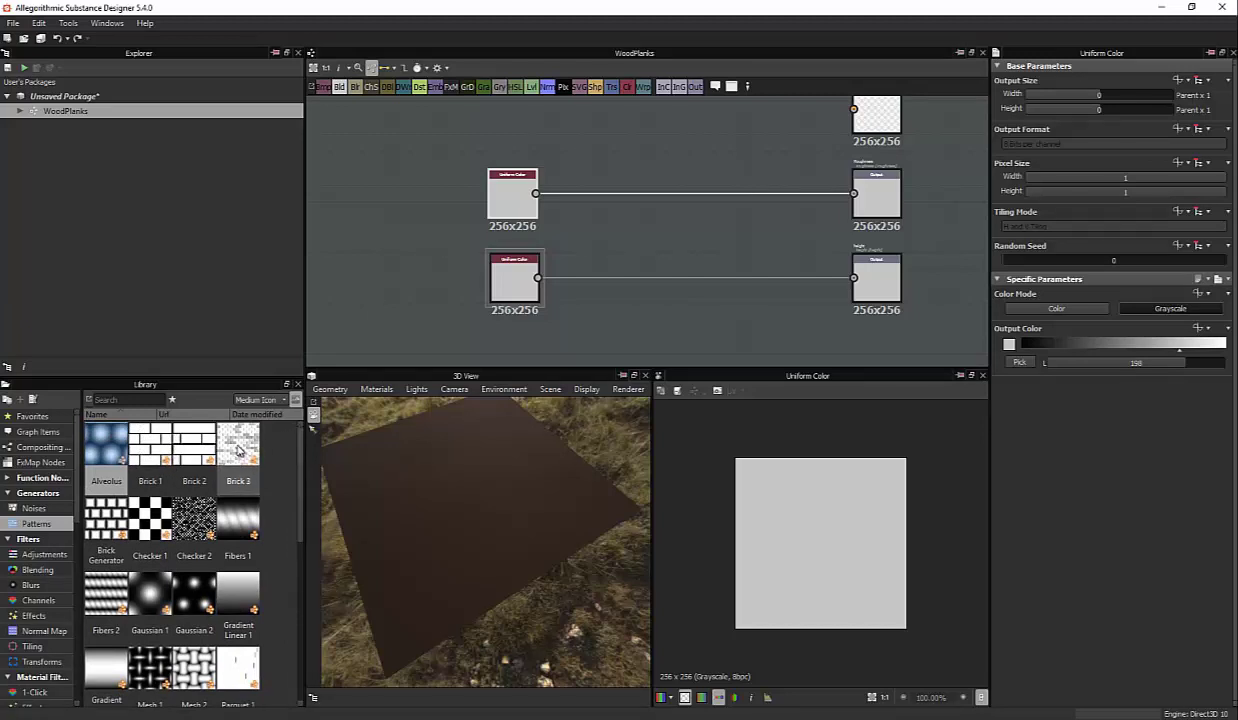
left_click_drag(246, 448, 372, 290)
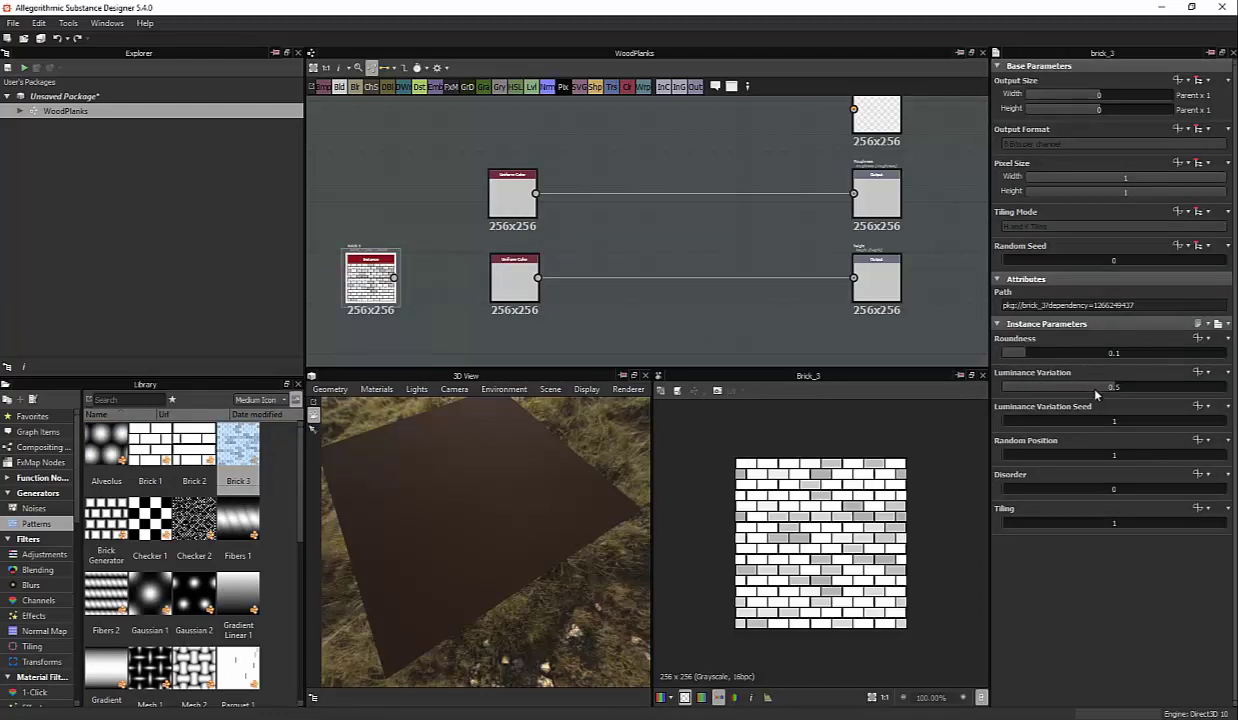
Set Brick 3 luminance variation 0.44, seed 502, disorder 1.49, and wire it into height
left_click_drag(1100, 390, 1096, 391)
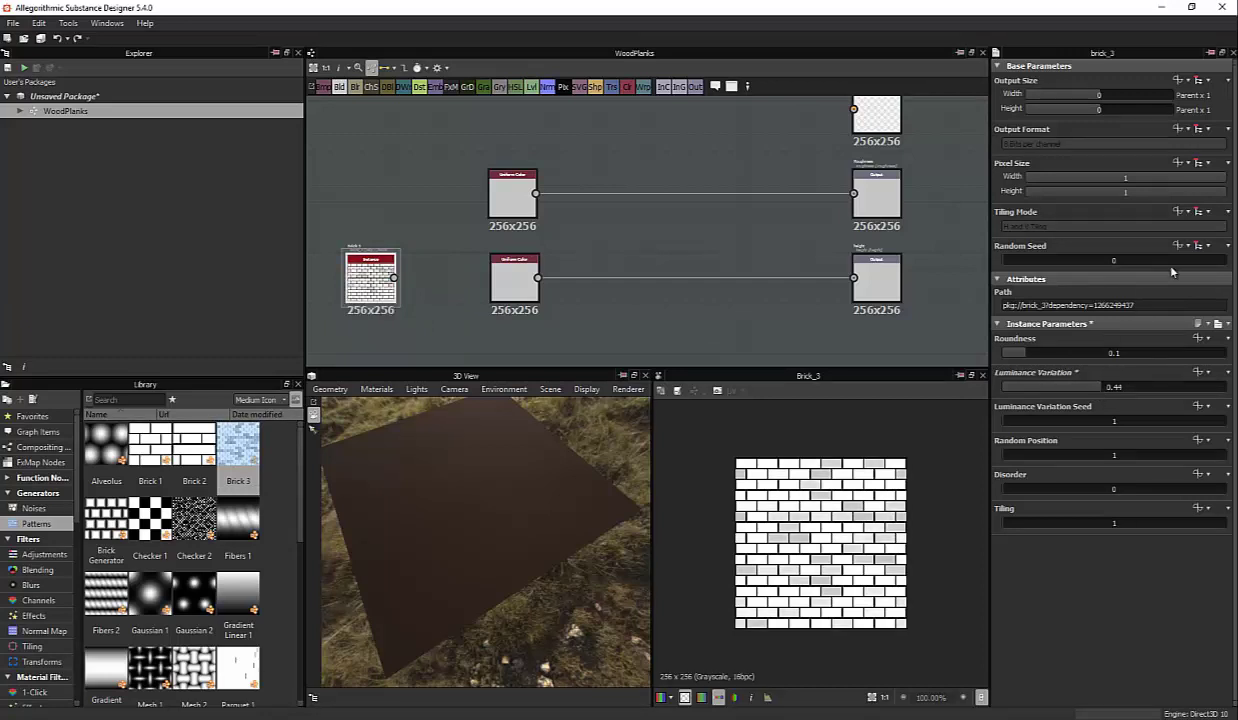
left_click_drag(1043, 421, 1048, 421)
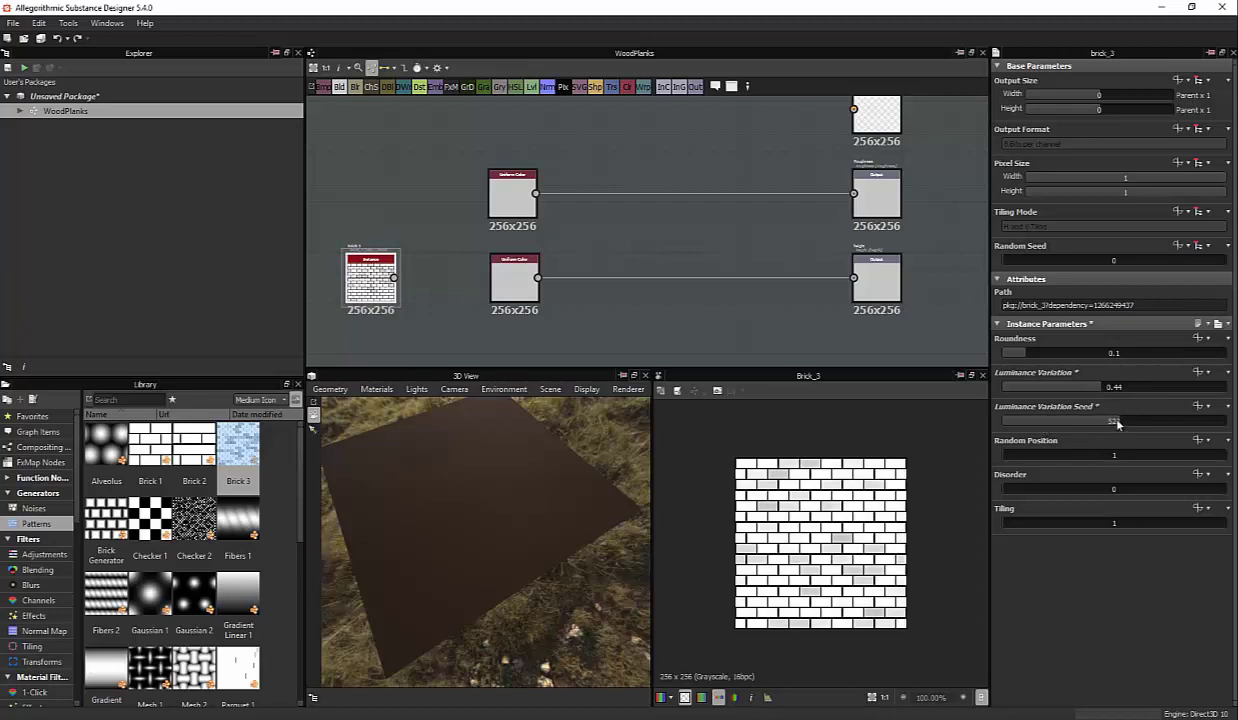
mouse_move(1025, 489)
left_mouse_down()
mouse_move(1035, 489)
mouse_move(1004, 489)
mouse_move(1027, 524)
mouse_move(1010, 523)
left_mouse_up()
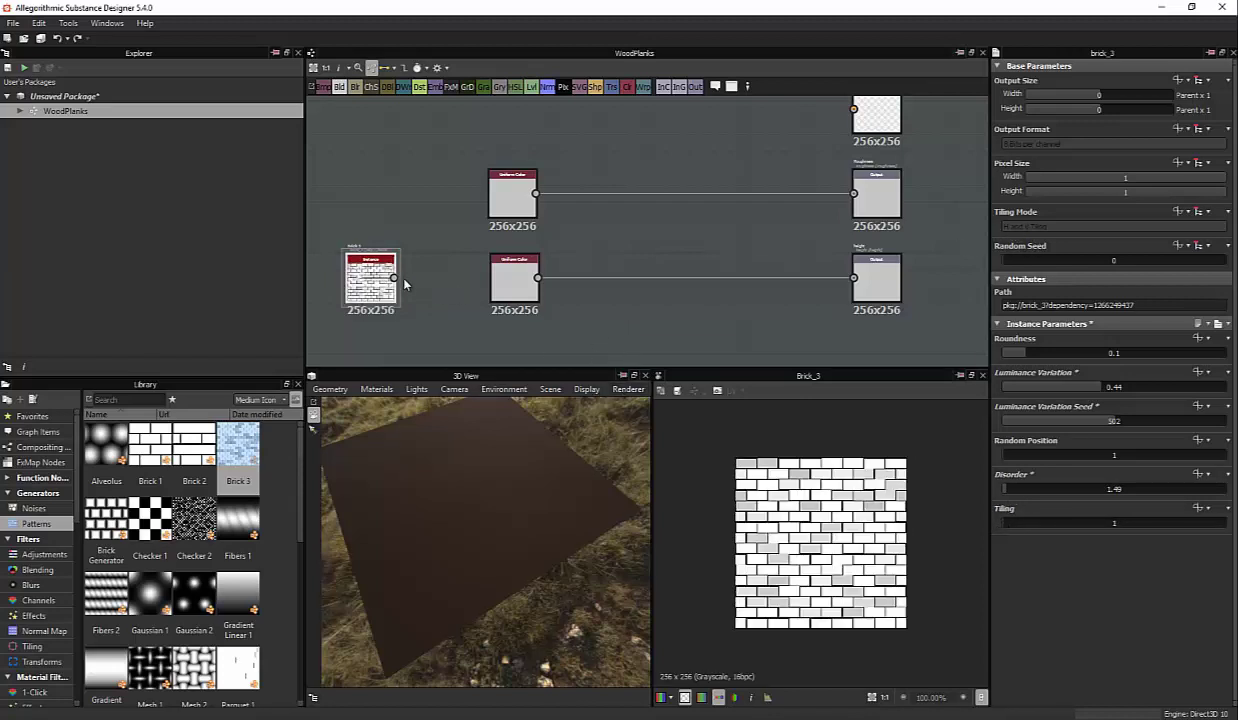
left_click_drag(396, 279, 854, 278)
Move the Brick 3 node under the lower Uniform Color node and orbit to a low view
left_click_drag(368, 280, 520, 330)
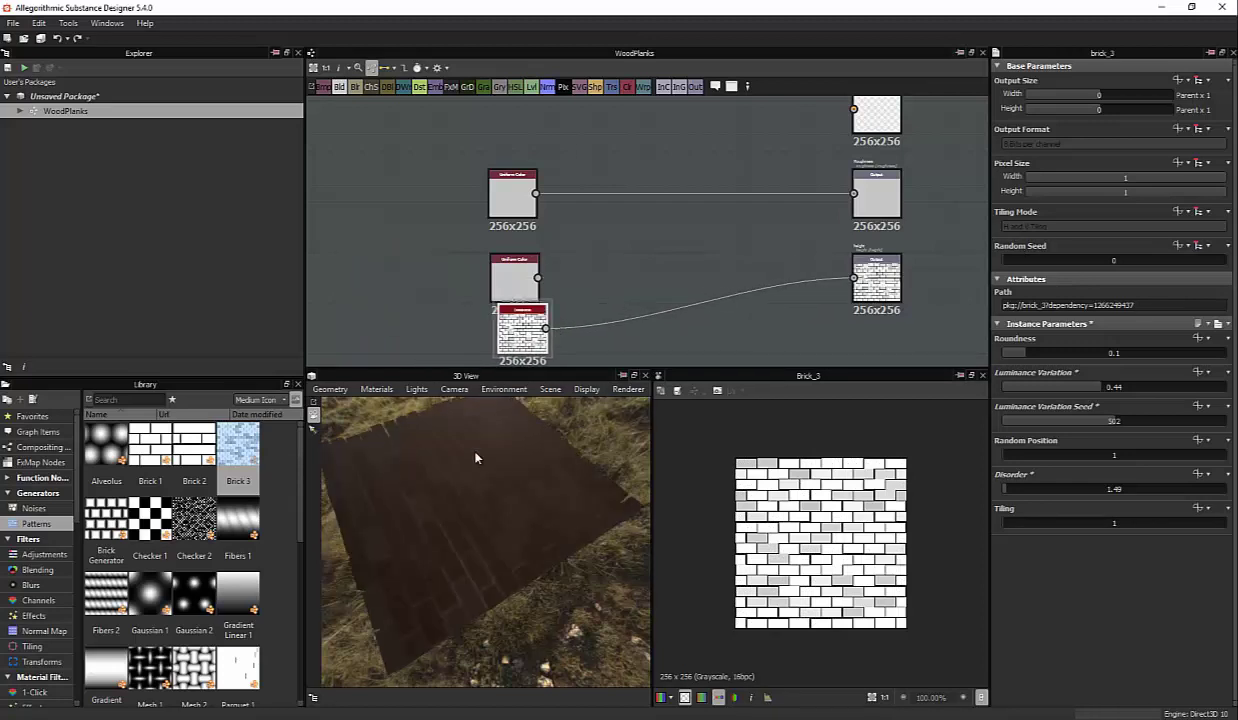
mouse_move(491, 448)
left_mouse_down()
mouse_move(600, 430)
mouse_move(474, 486)
mouse_move(514, 508)
mouse_move(431, 457)
mouse_move(500, 499)
mouse_move(545, 440)
left_mouse_up()
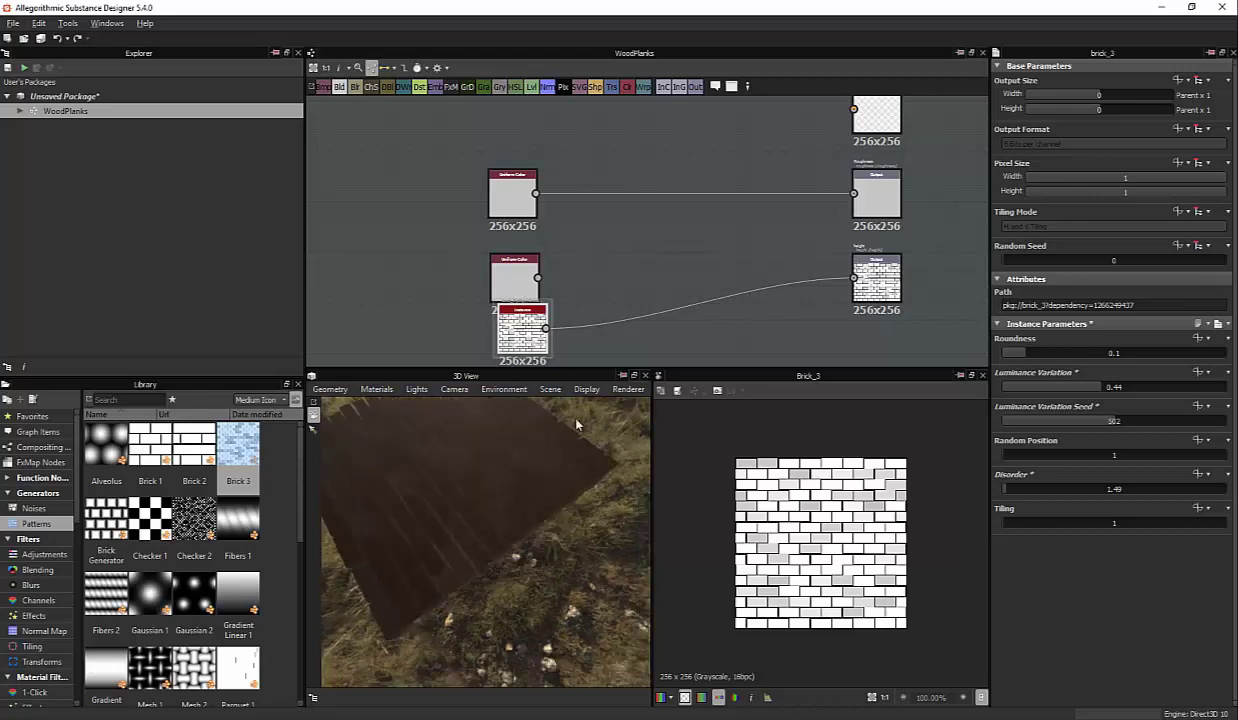
Switch the 3D preview renderer to iRay and orbit low over the brick plane
left_click(628, 389)
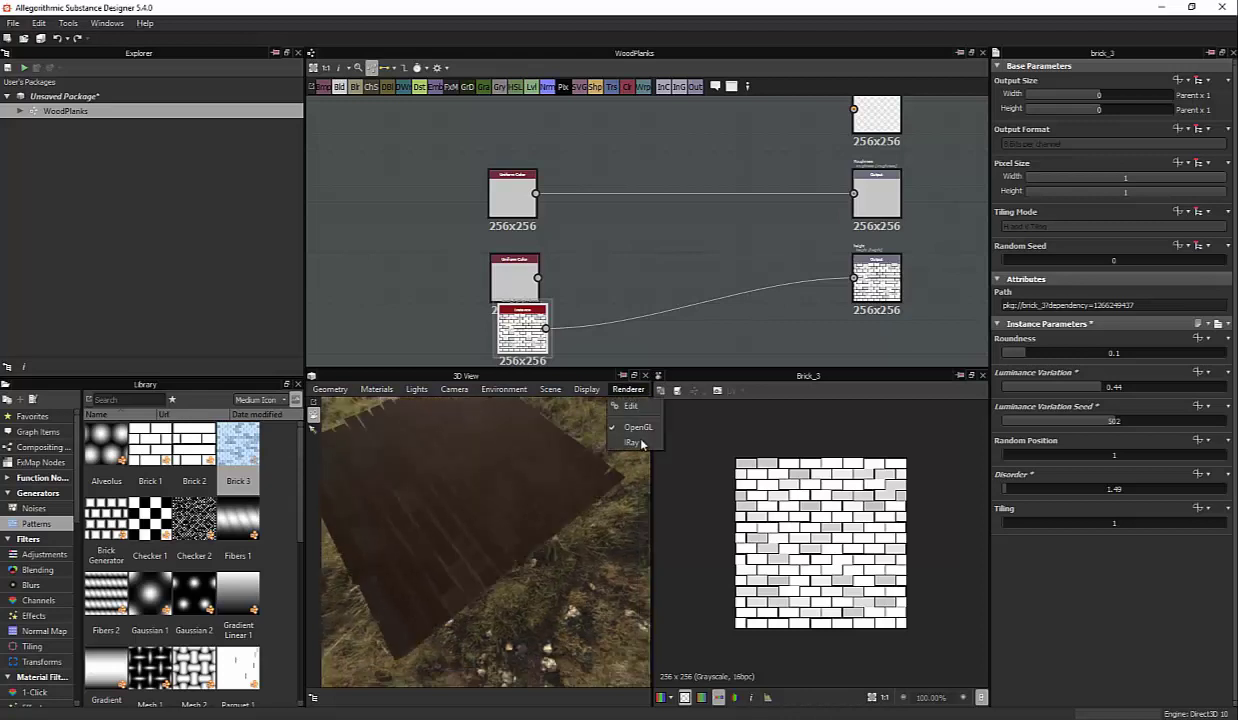
left_click(633, 442)
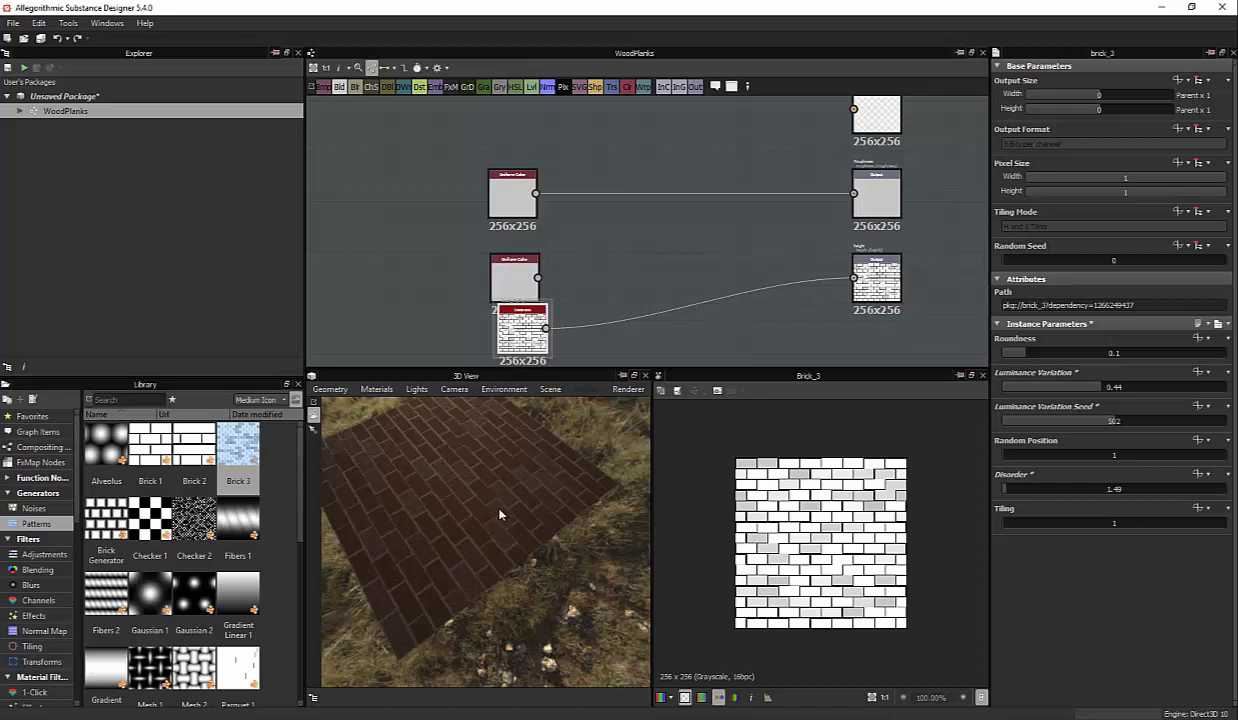
left_click_drag(499, 514, 499, 446)
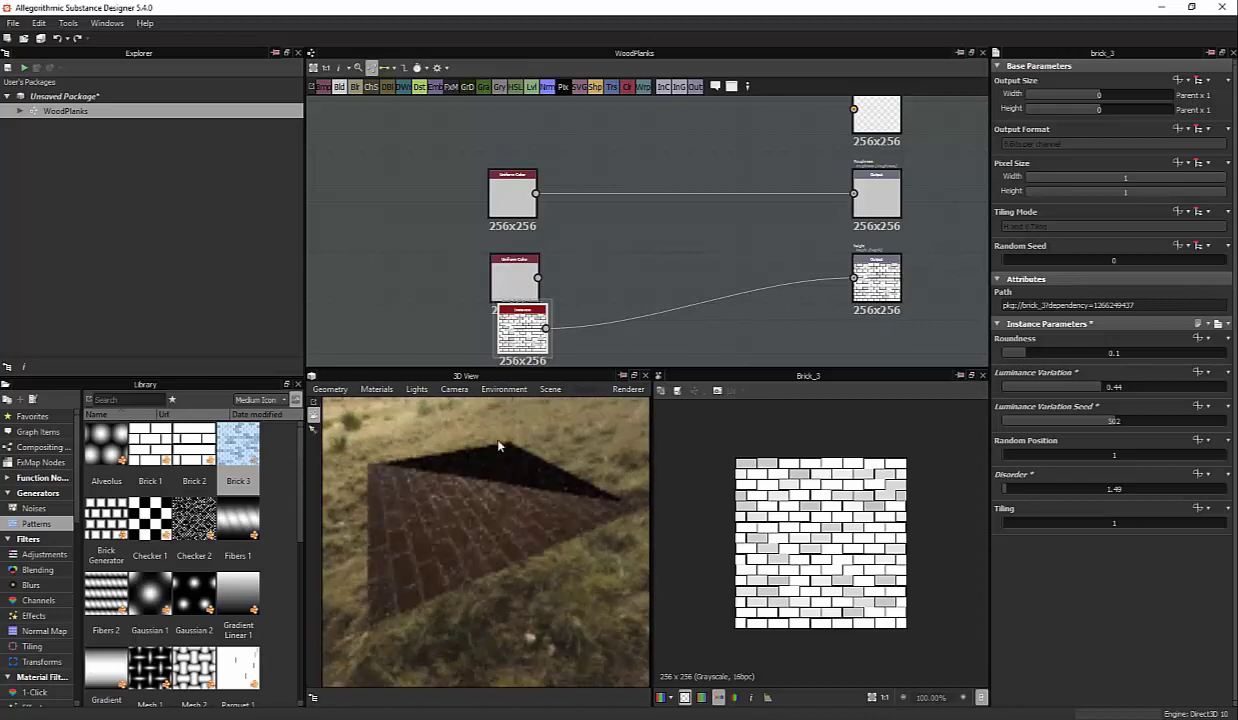
left_click(376, 389)
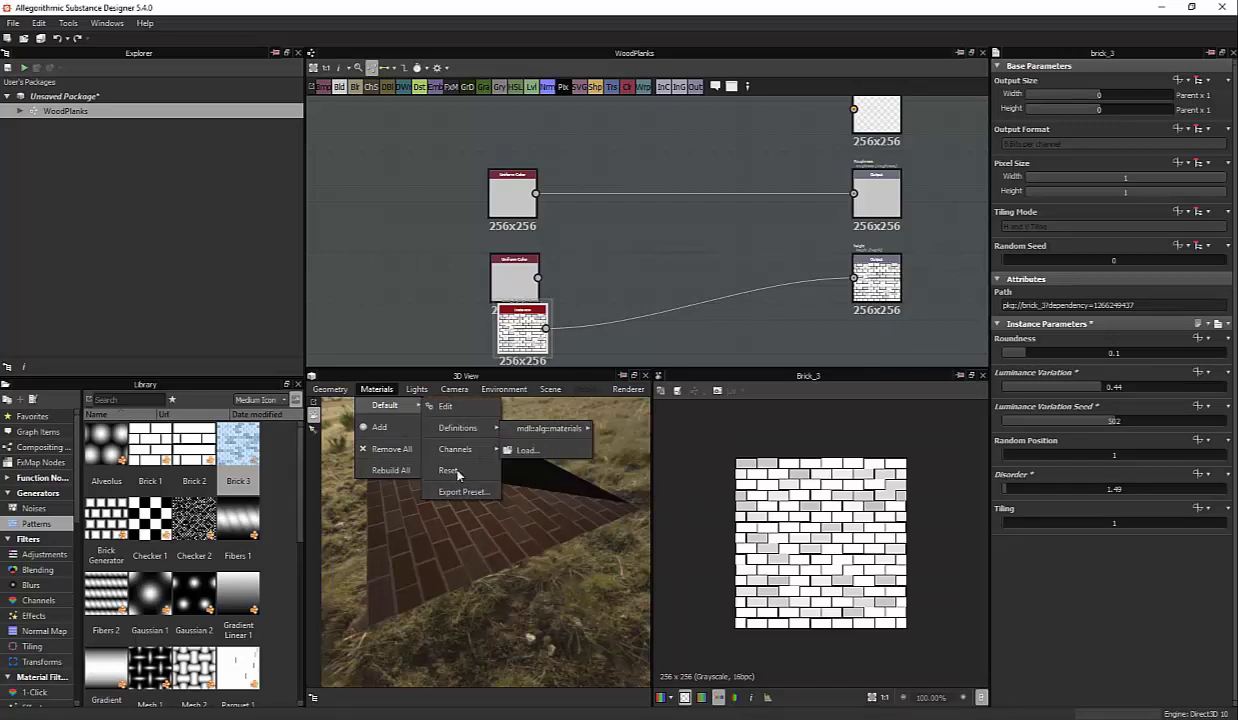
mouse_move(550, 389)
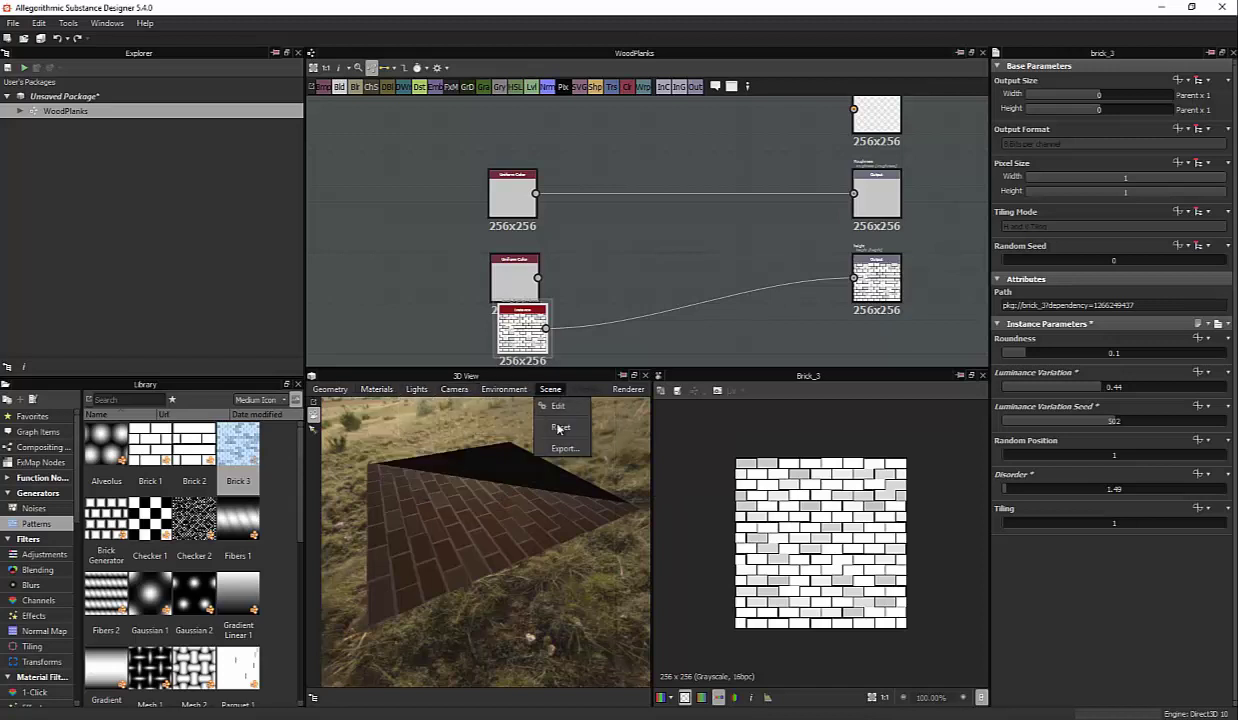
Set DirectX Normal to False on the default preview material
left_click(558, 406)
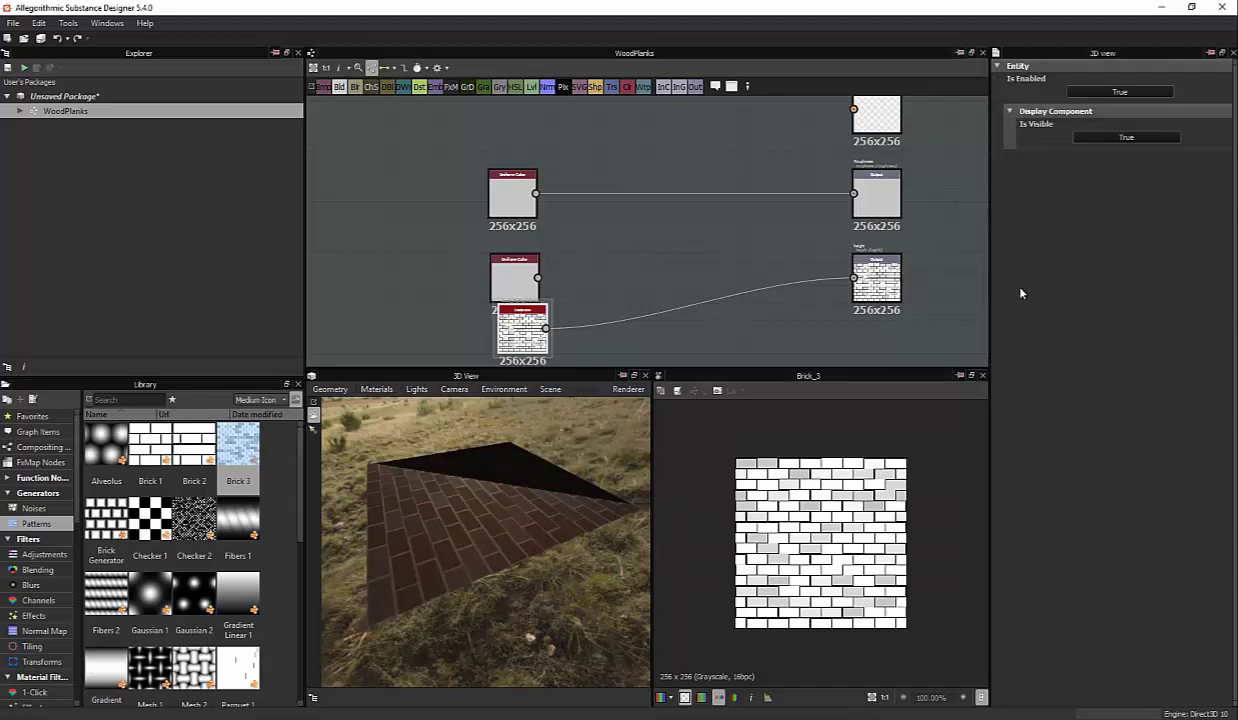
left_click_drag(440, 376, 410, 395)
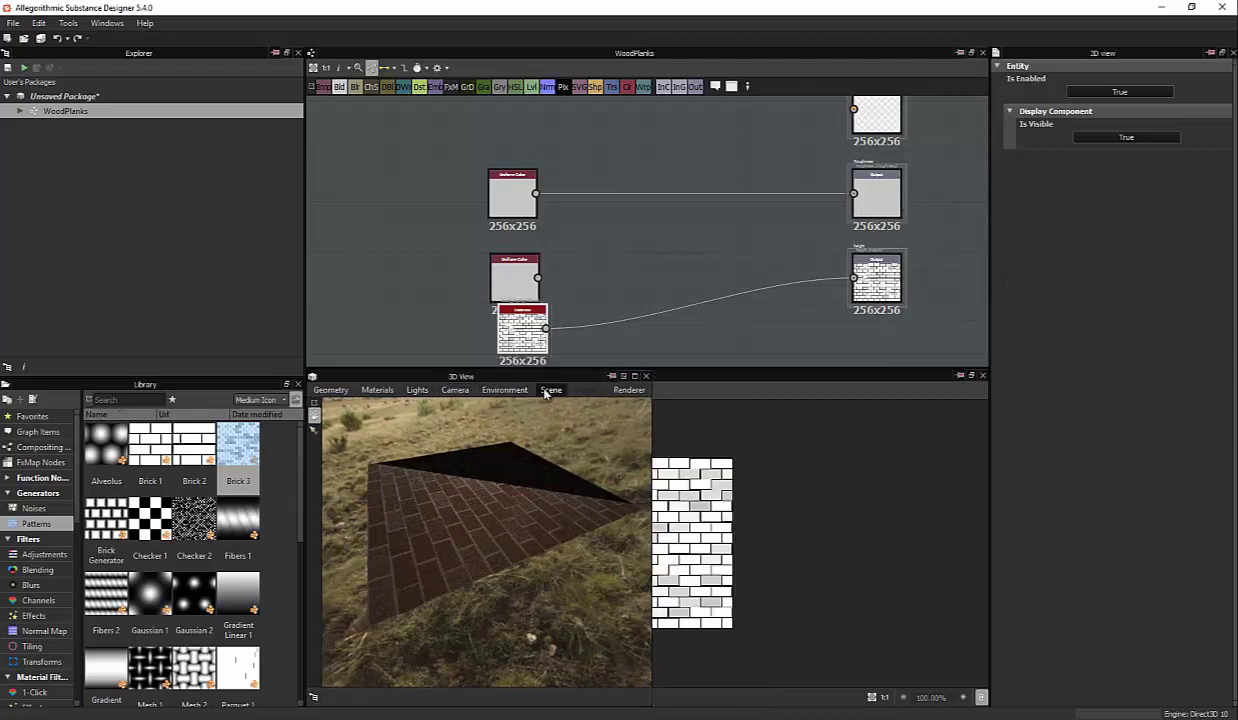
left_click(547, 390)
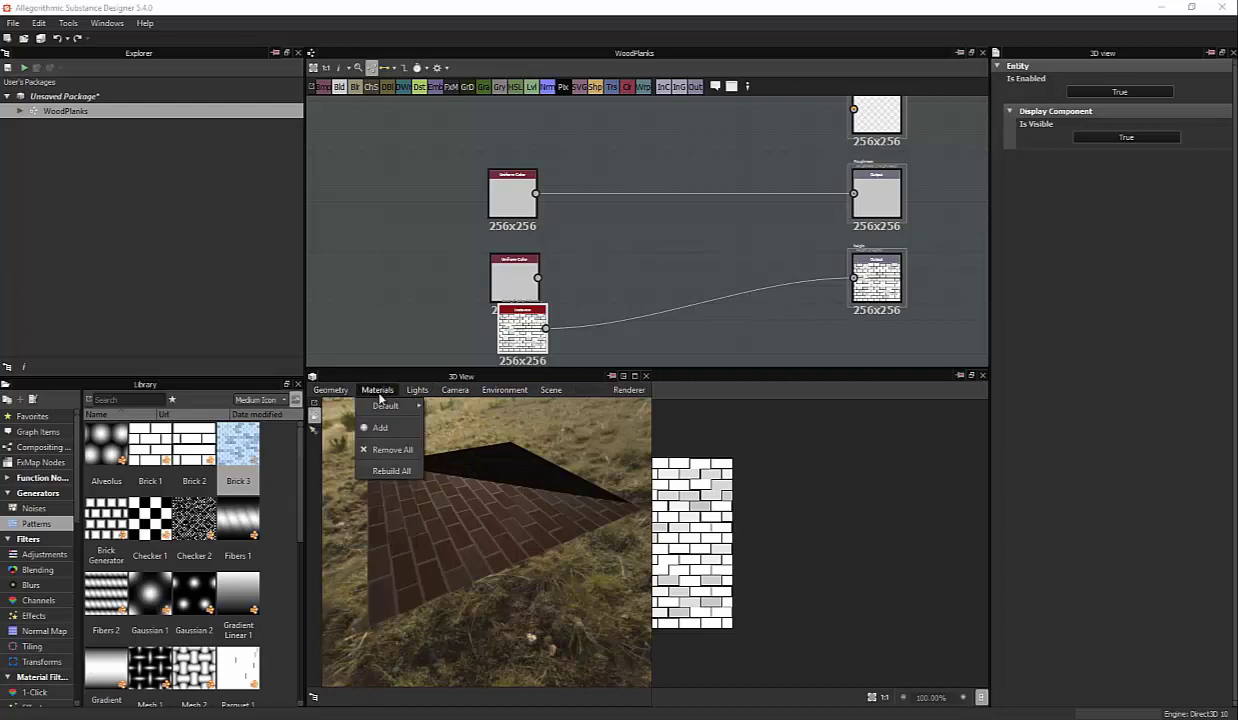
mouse_move(386, 406)
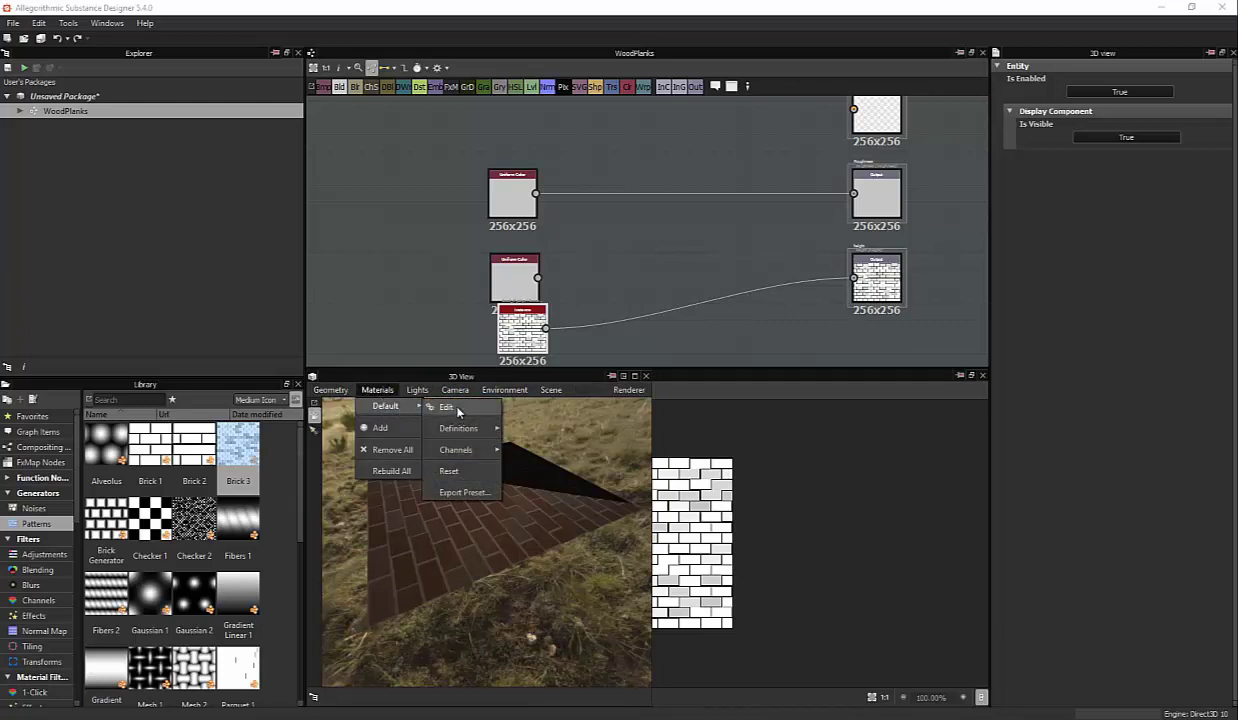
left_click(445, 407)
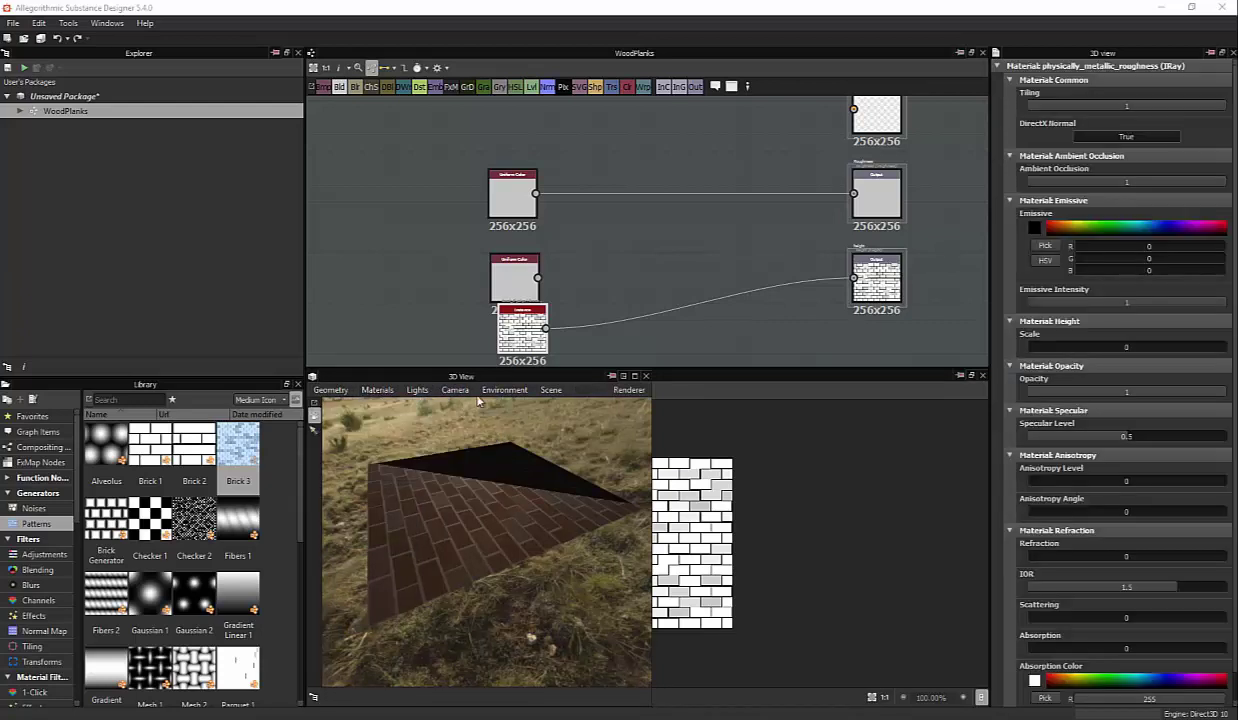
left_click(1131, 136)
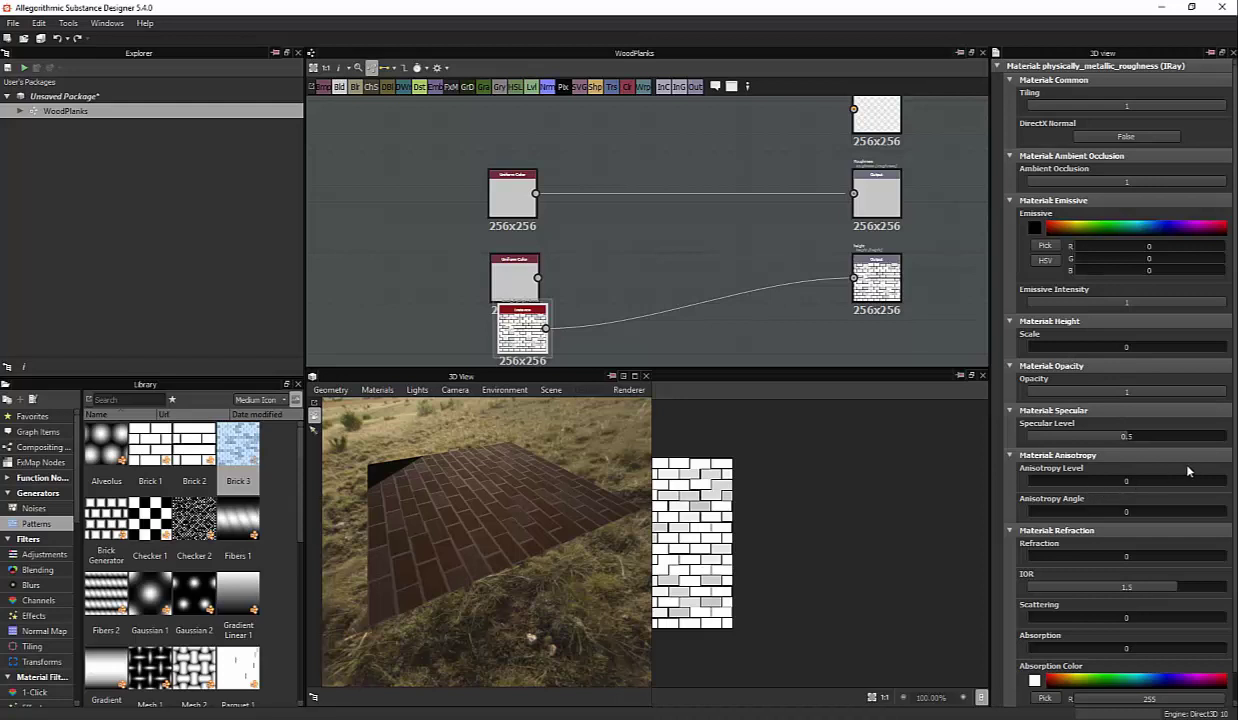
scroll(1234, 475, "down", 1)
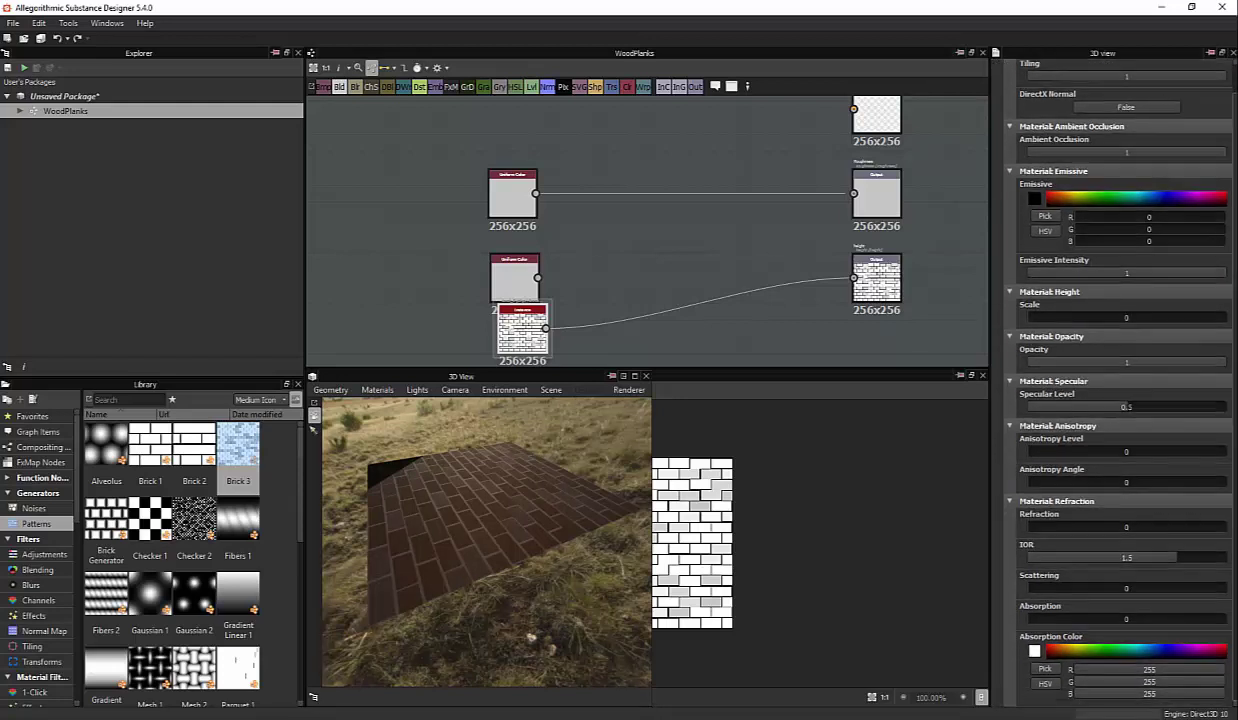
scroll(1126, 350, "up", 1)
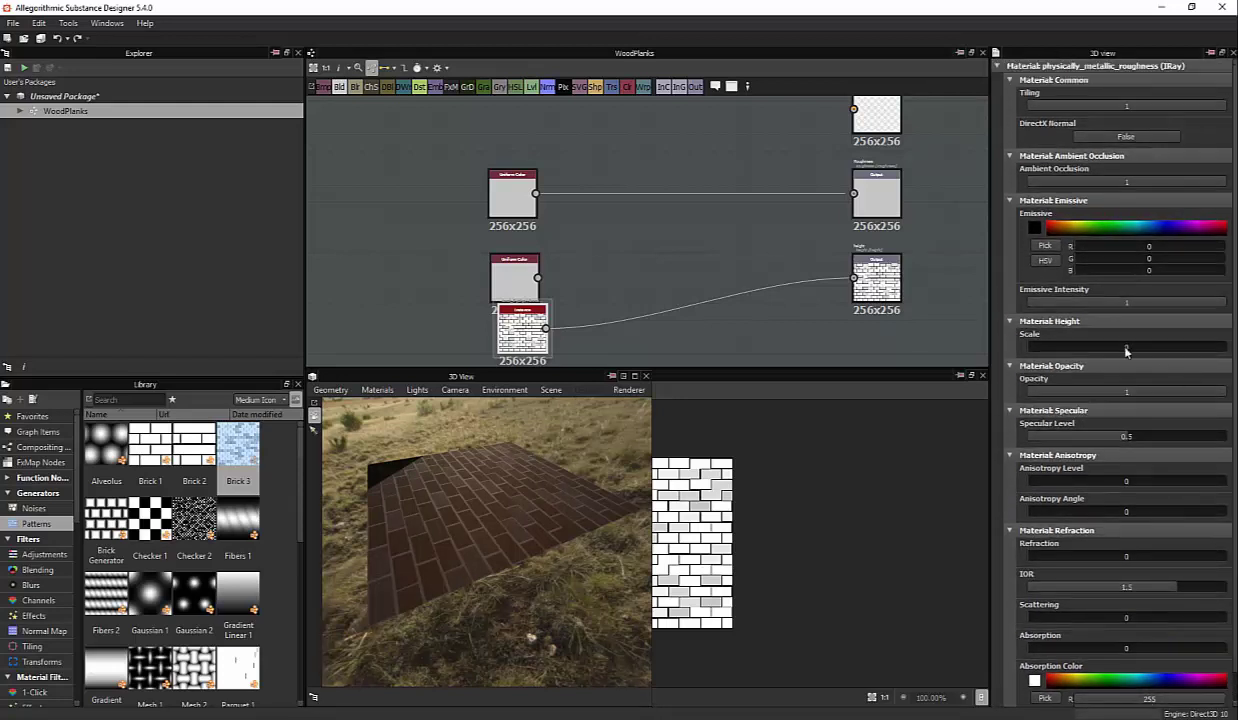
Set the preview material's Height Scale to 1 and orbit to view the displaced bricks
left_click(378, 388)
mouse_move(385, 406)
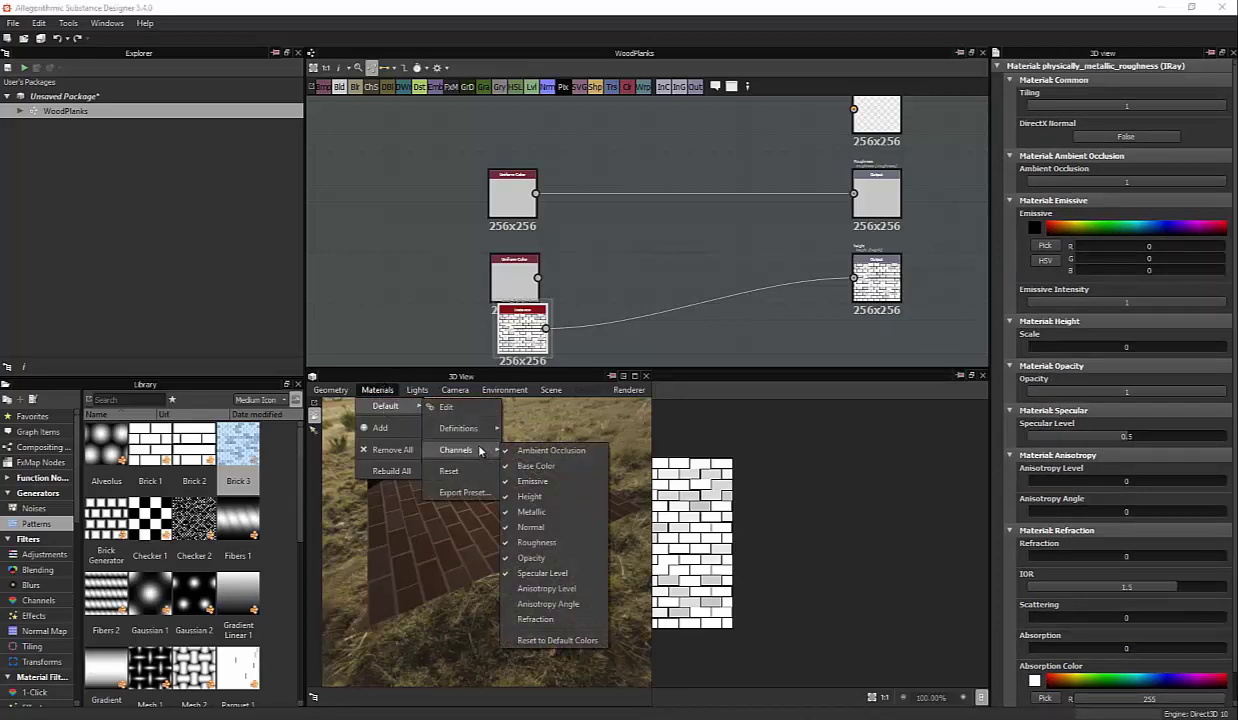
mouse_move(458, 428)
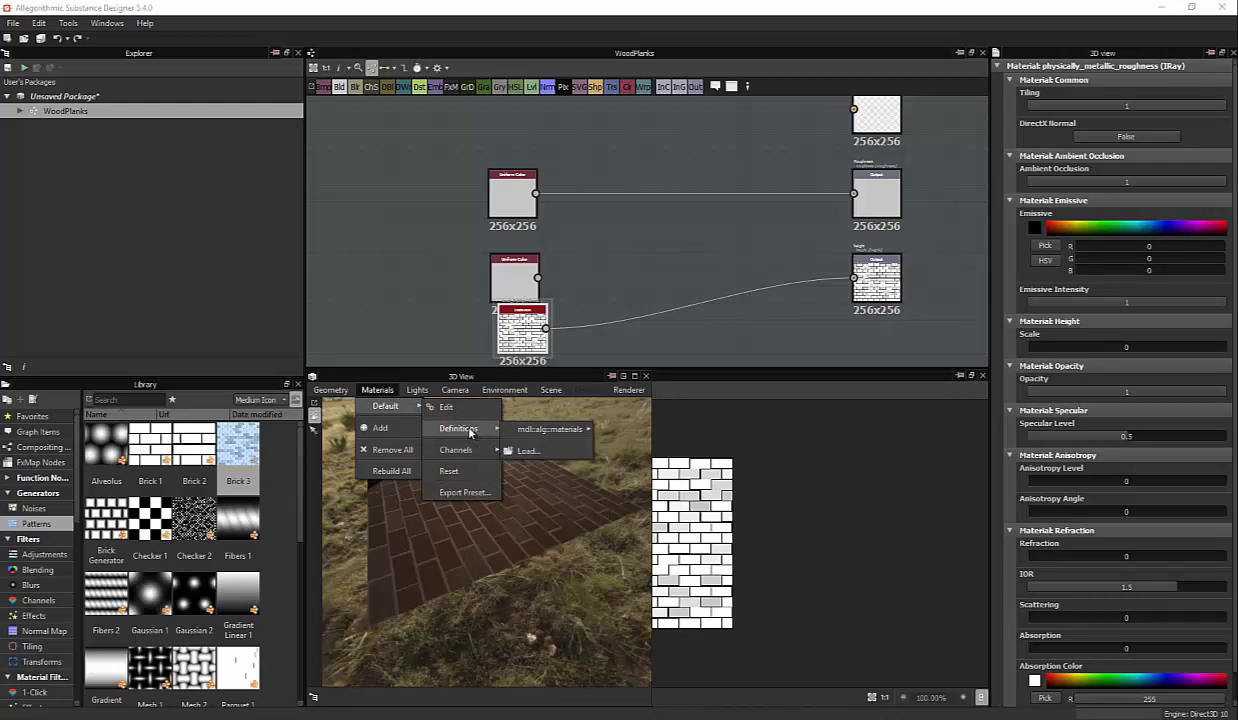
mouse_move(549, 429)
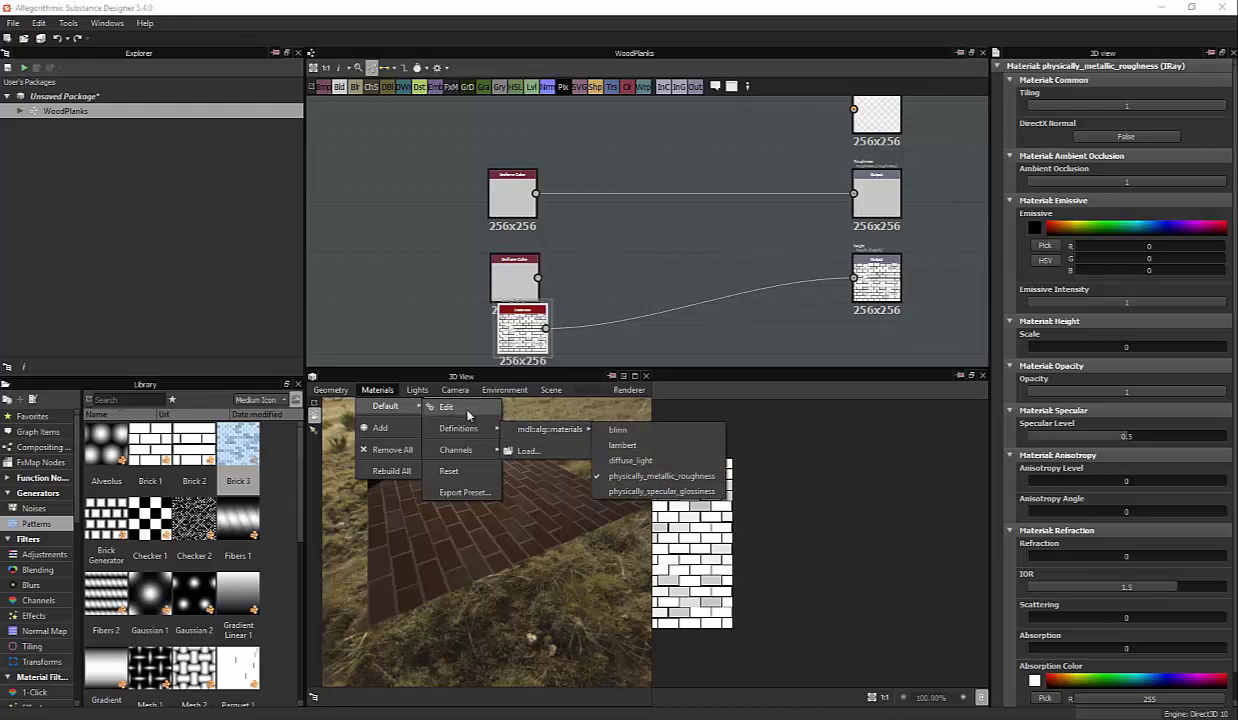
left_click(442, 391)
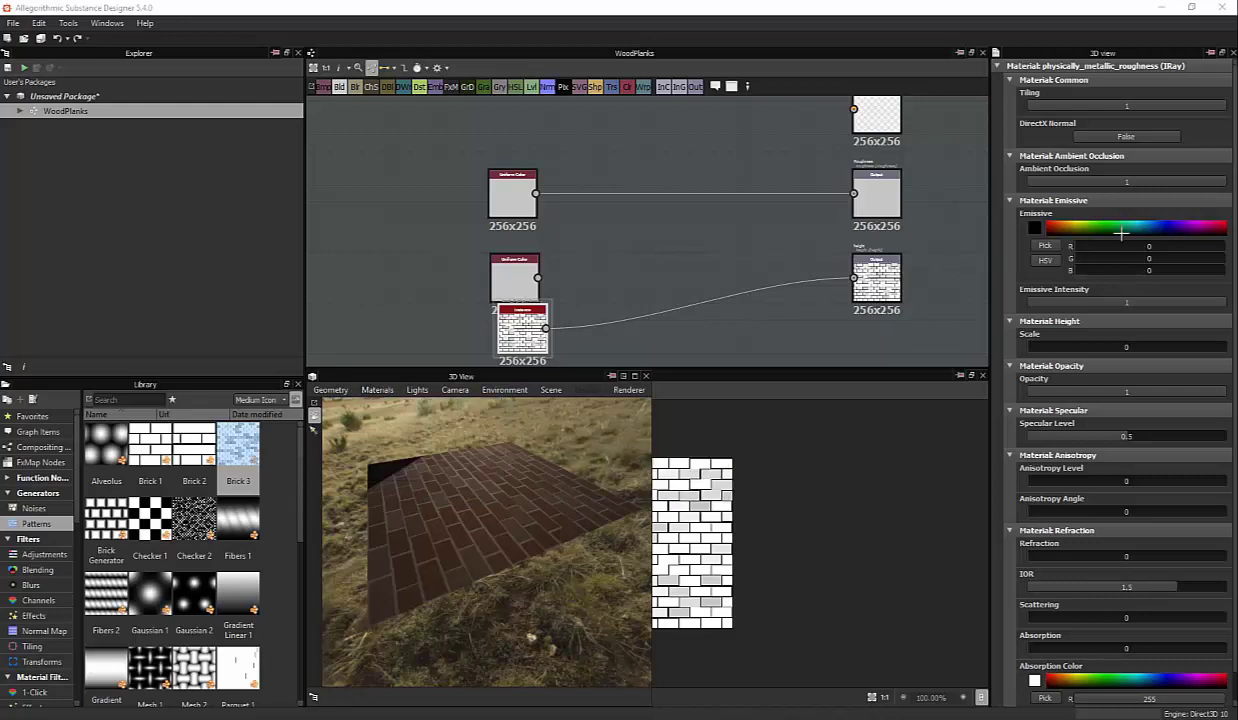
double_click(1128, 347)
left_click(1128, 367)
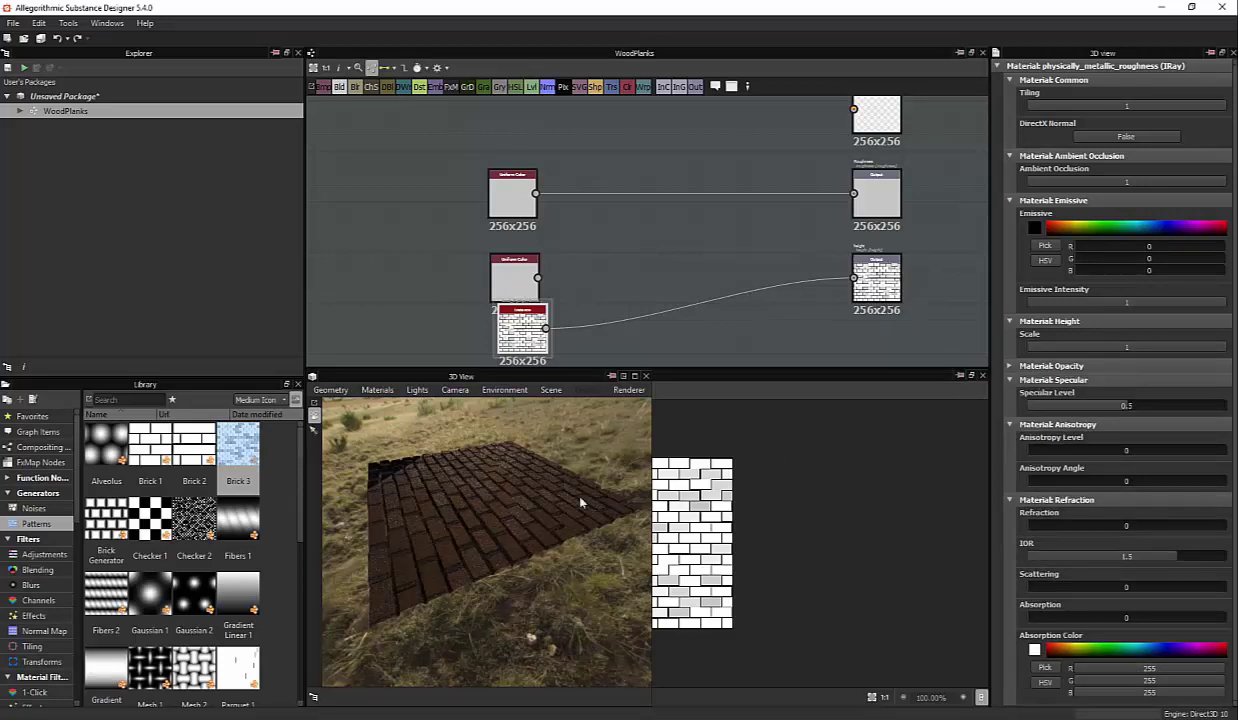
mouse_move(487, 488)
left_mouse_down()
mouse_move(419, 443)
mouse_move(497, 475)
mouse_move(528, 457)
left_mouse_up()
Search the library for 'norm' and place a Normal node linked to the normal output
middle_click_drag(652, 281, 664, 336)
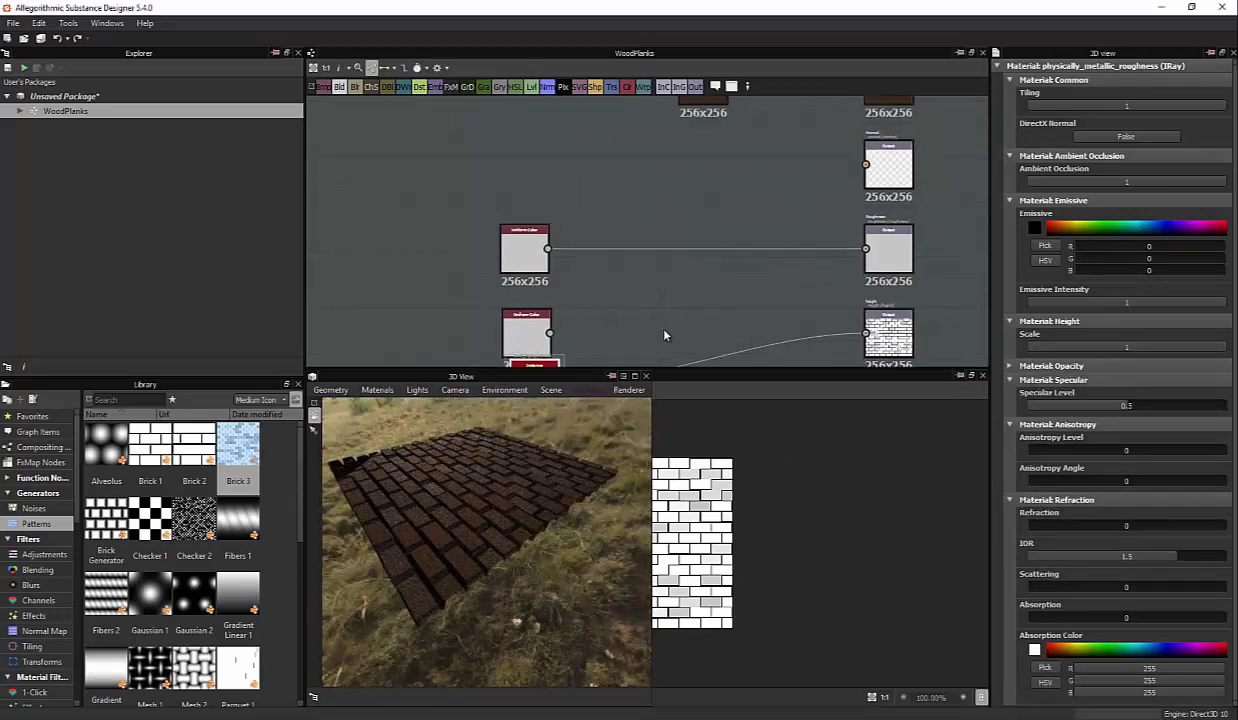
left_click_drag(525, 320, 465, 306)
middle_click_drag(602, 315, 608, 307)
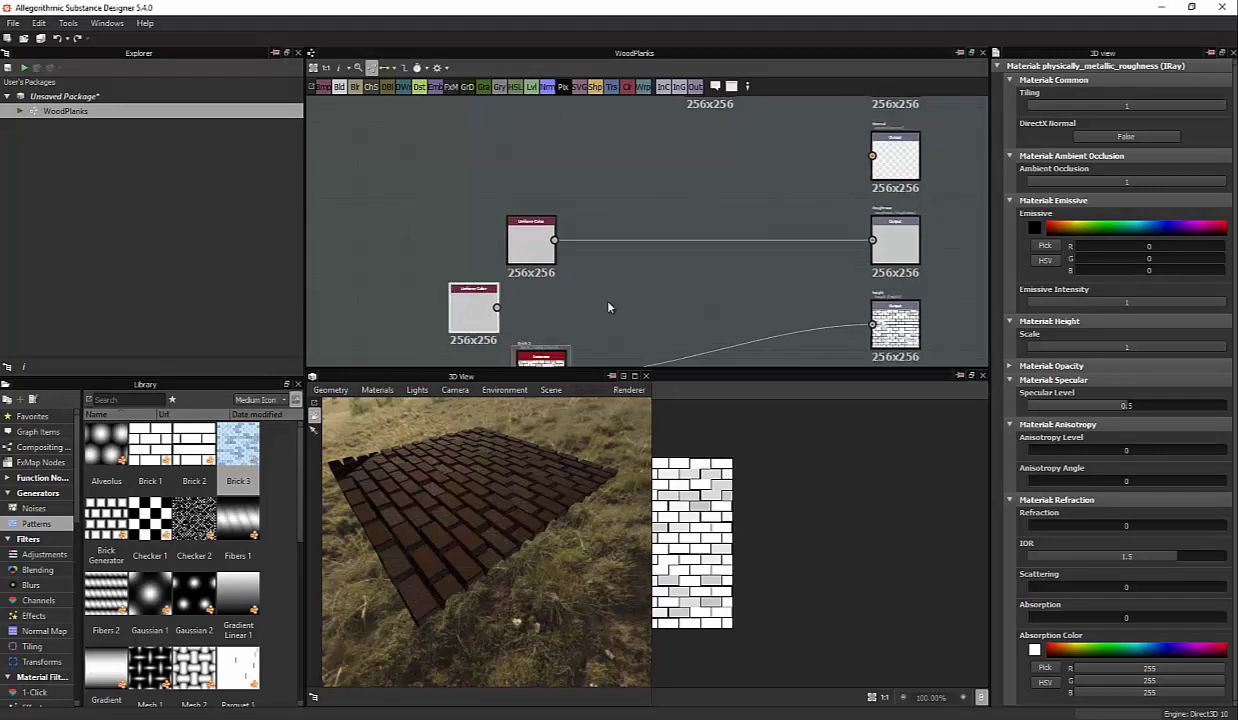
left_click(97, 400)
type("norm")
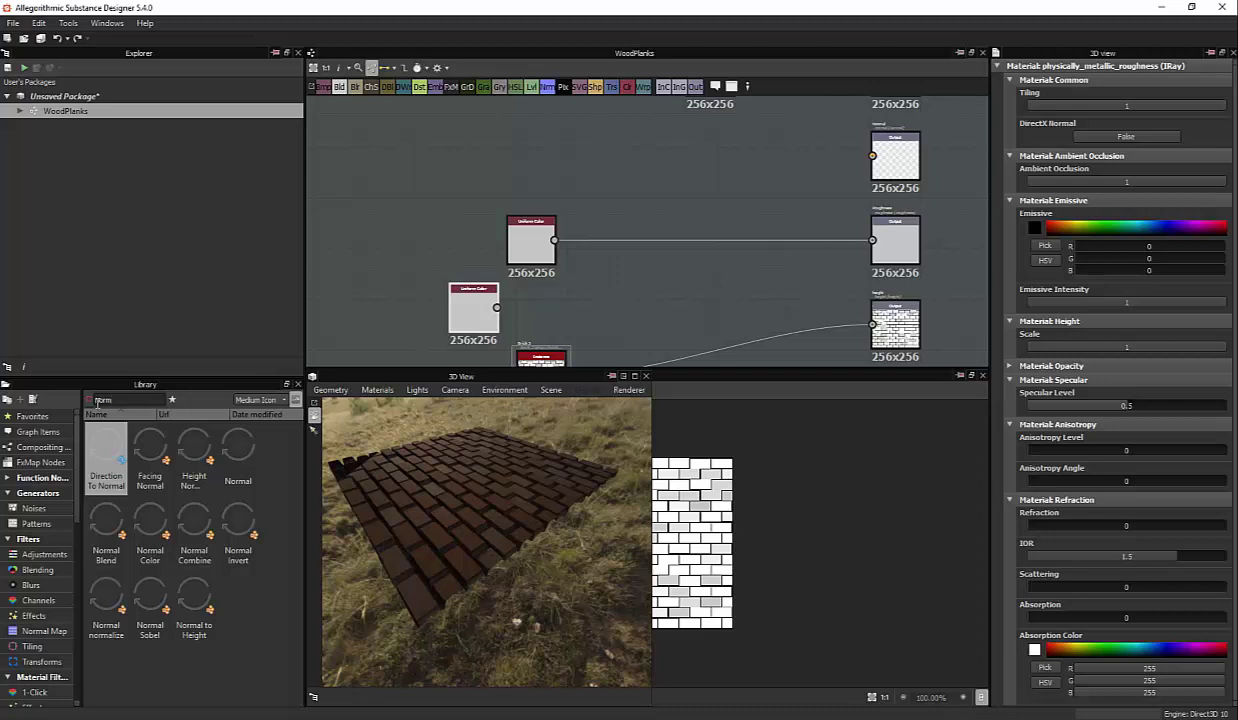
mouse_move(238, 445)
left_mouse_down()
mouse_move(521, 145)
mouse_move(872, 156)
left_mouse_up()
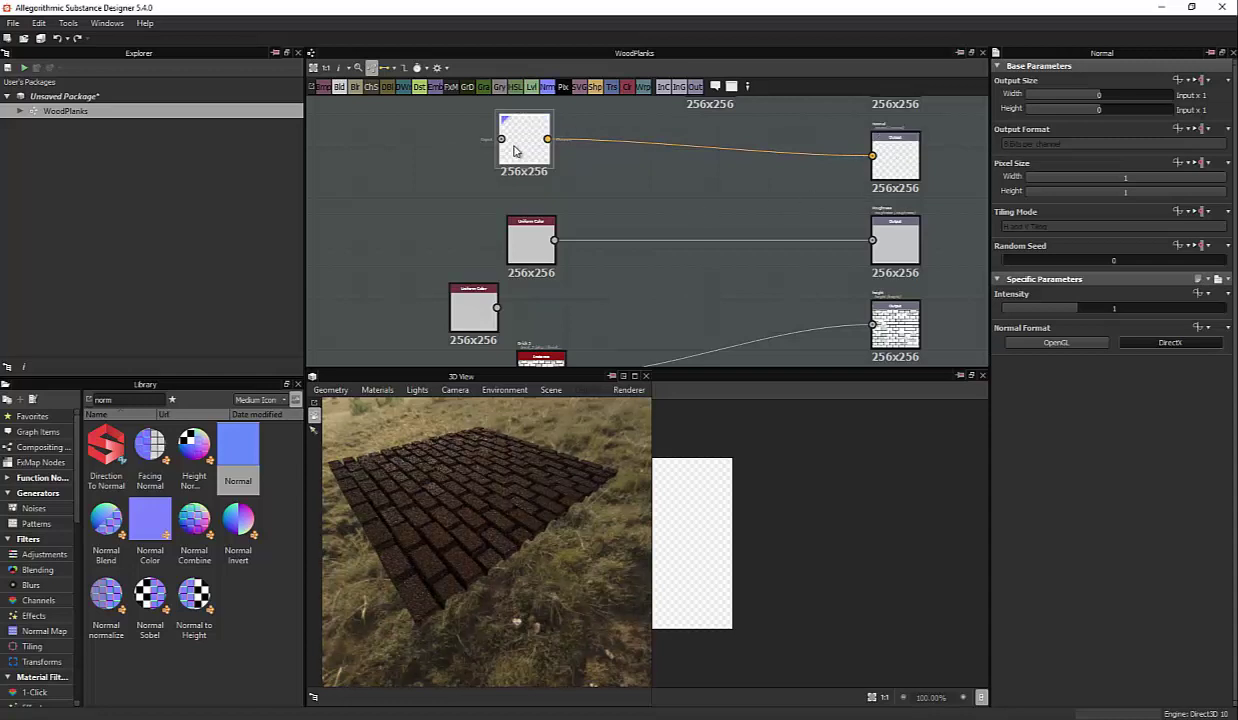
left_click_drag(512, 159, 520, 175)
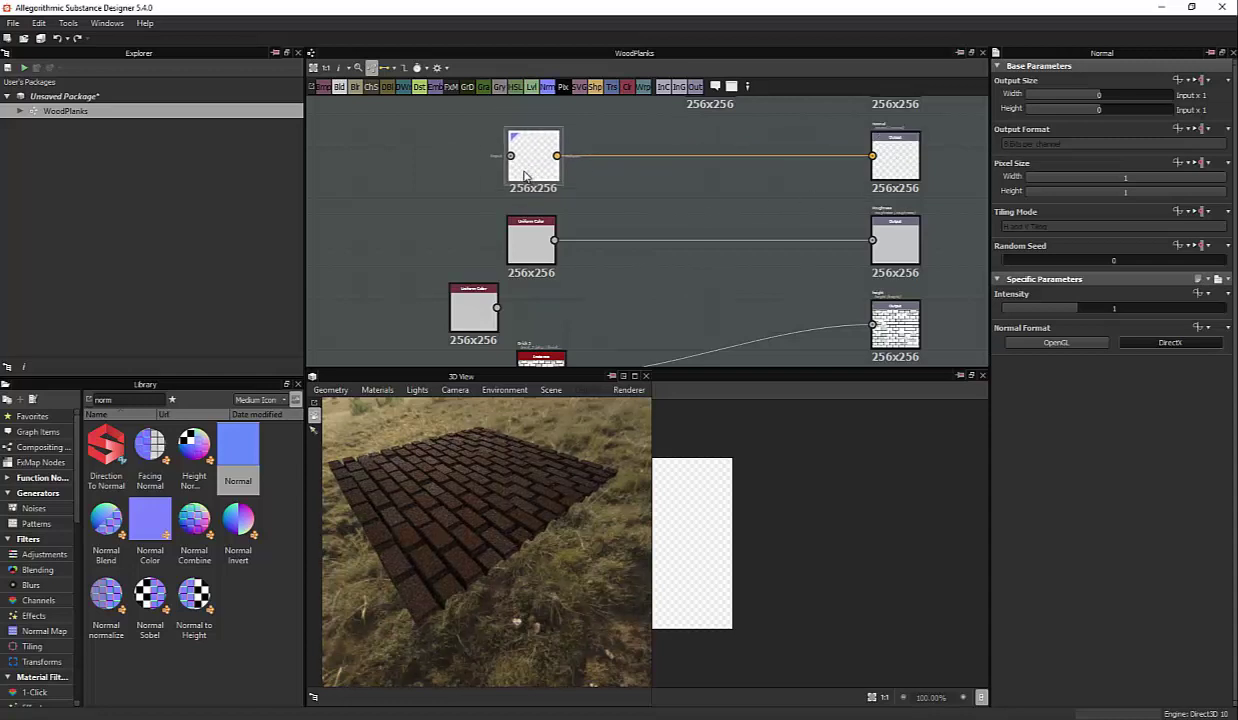
Orbit the 3D preview to inspect the bricks and clear the library search
mouse_move(613, 353)
middle_mouse_down()
mouse_move(647, 310)
mouse_move(677, 333)
middle_mouse_up()
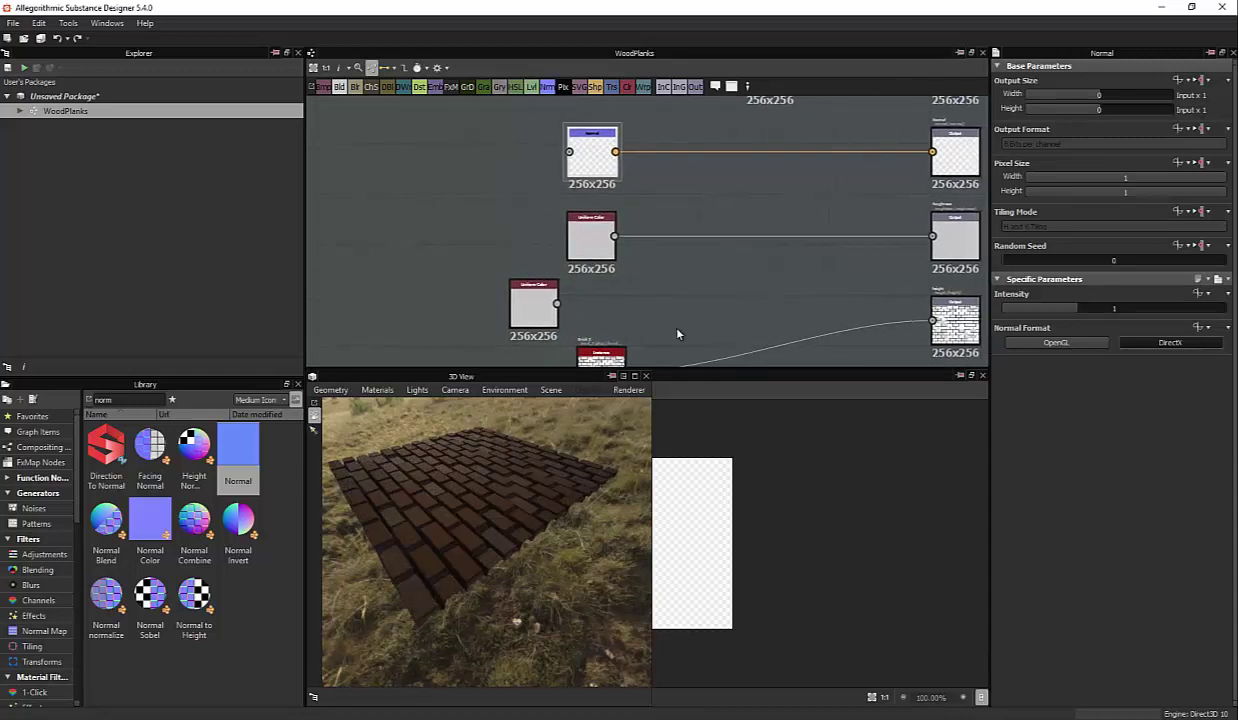
mouse_move(498, 493)
left_mouse_down()
mouse_move(422, 455)
mouse_move(386, 482)
mouse_move(463, 480)
mouse_move(596, 444)
mouse_move(615, 417)
mouse_move(544, 450)
mouse_move(553, 456)
mouse_move(474, 460)
mouse_move(494, 487)
mouse_move(560, 440)
left_mouse_up()
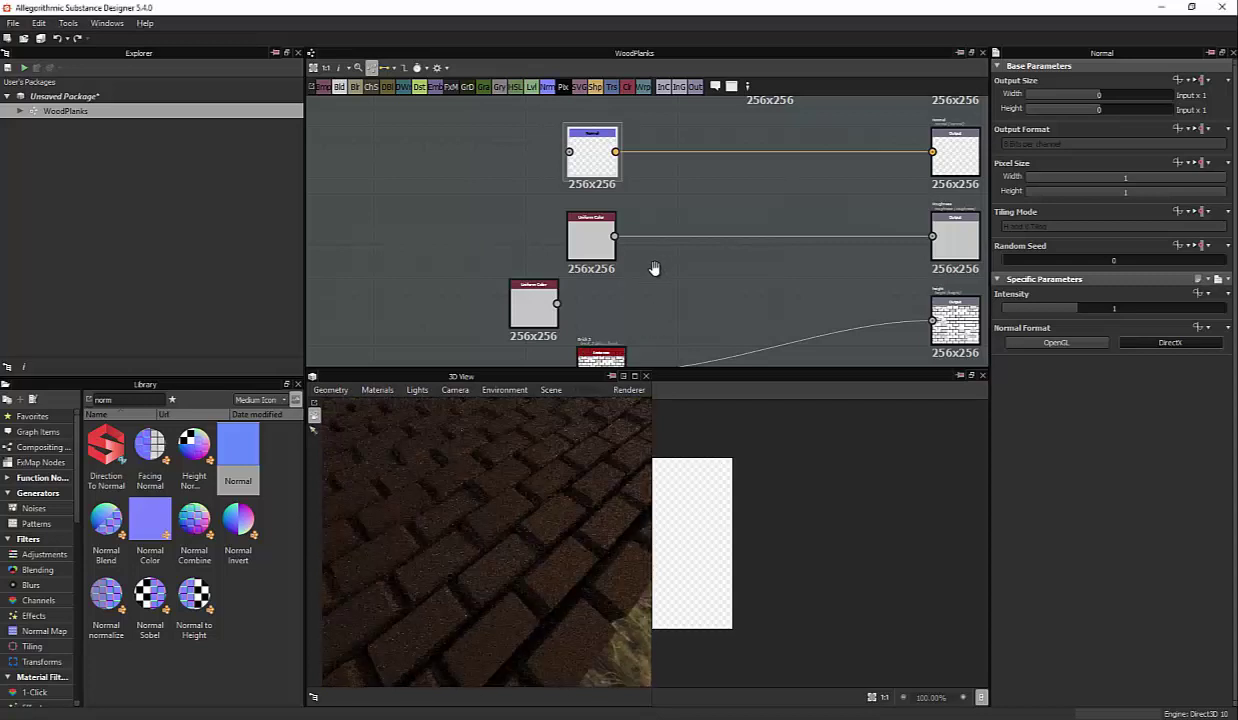
middle_click_drag(655, 268, 655, 224)
left_click_drag(617, 323, 547, 325)
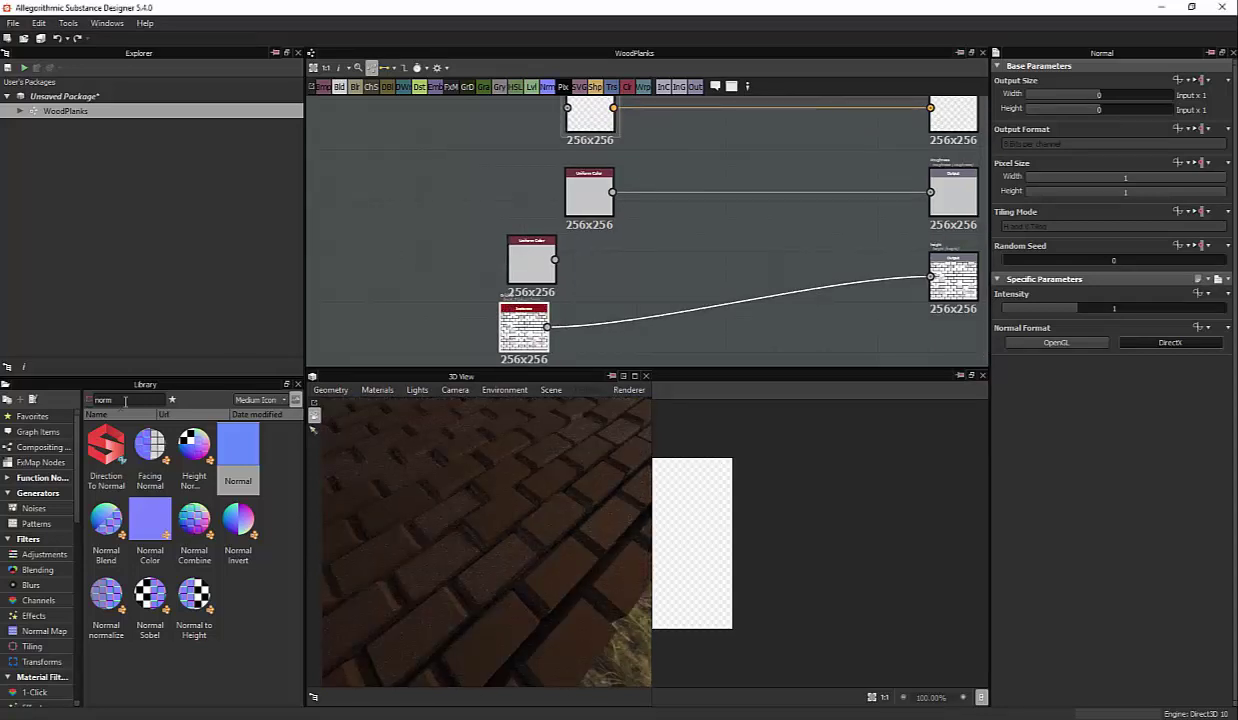
key("BackSpace")
key("BackSpace")
key("BackSpace")
key("BackSpace")
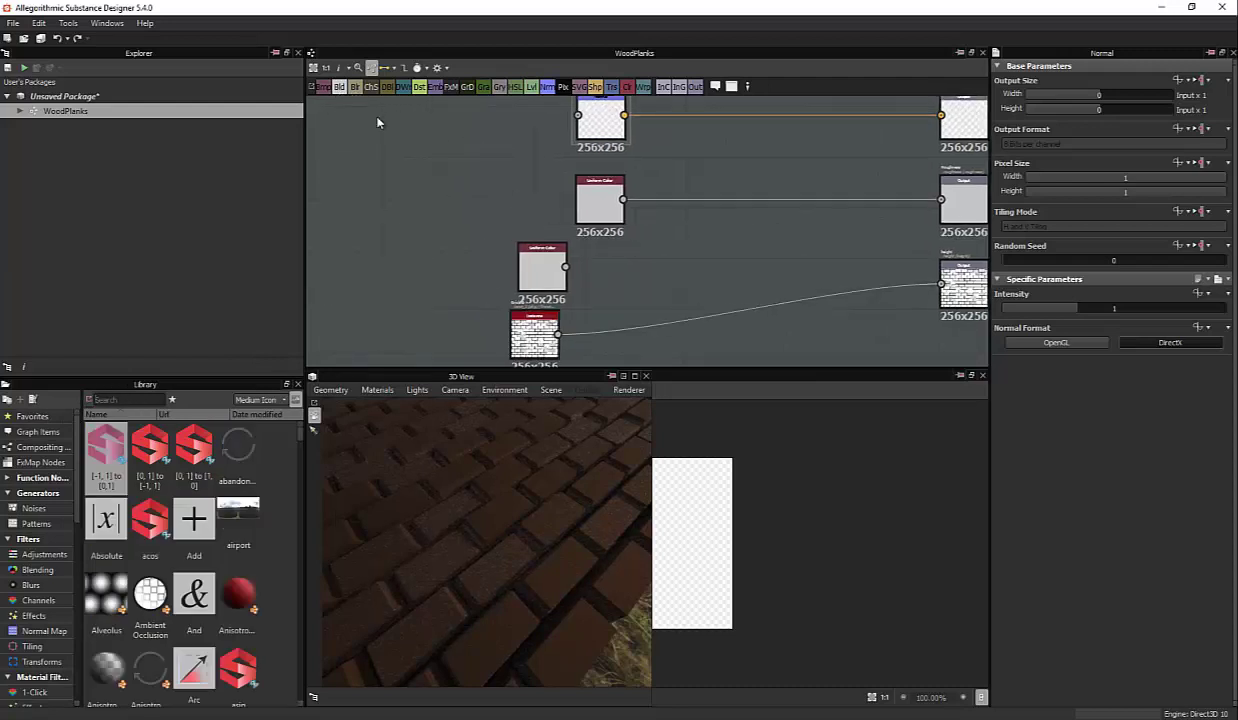
Add a Blend node and wire the Uniform Color and brick pattern into its inputs
mouse_move(339, 86)
left_mouse_down()
mouse_move(676, 240)
mouse_move(676, 260)
left_mouse_up()
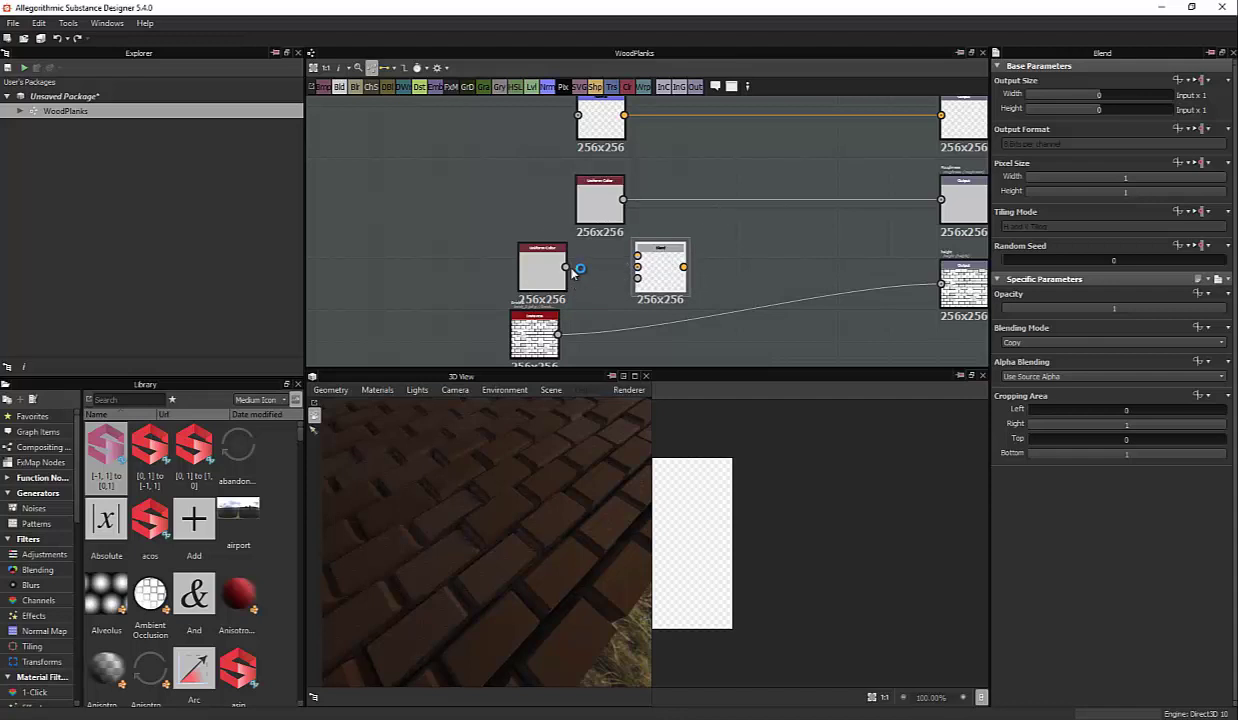
left_click_drag(566, 267, 639, 256)
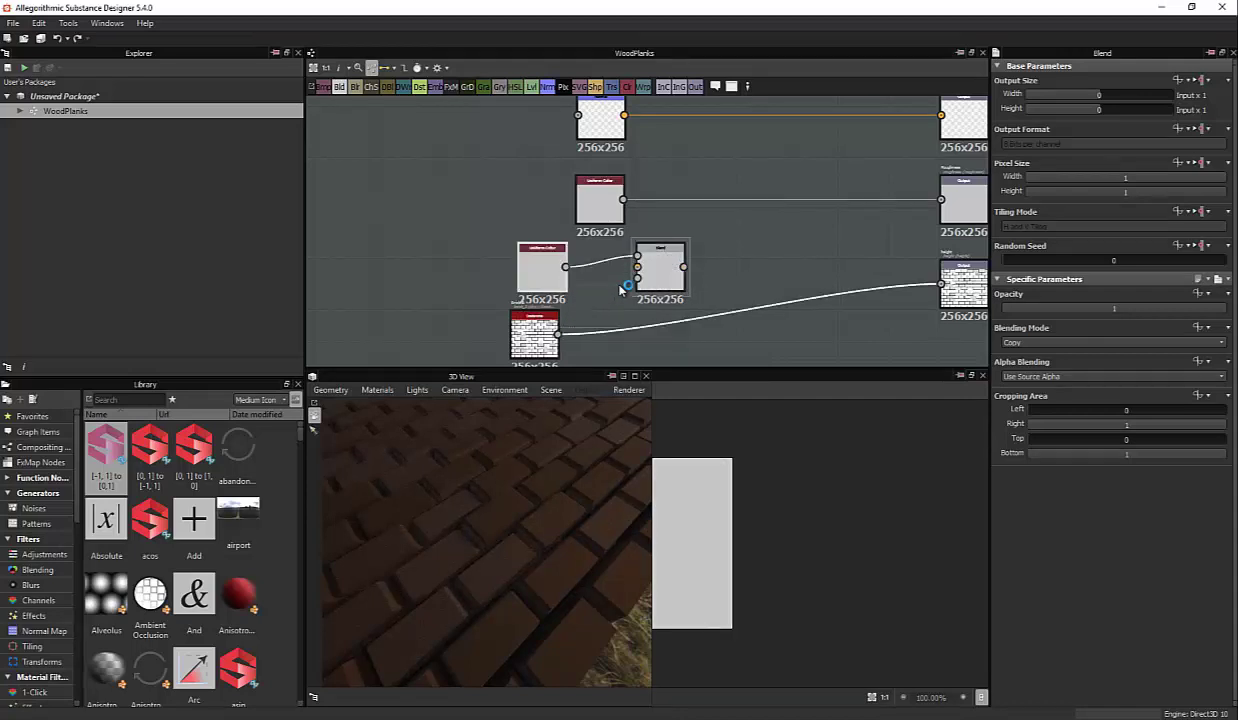
left_click_drag(560, 333, 637, 267)
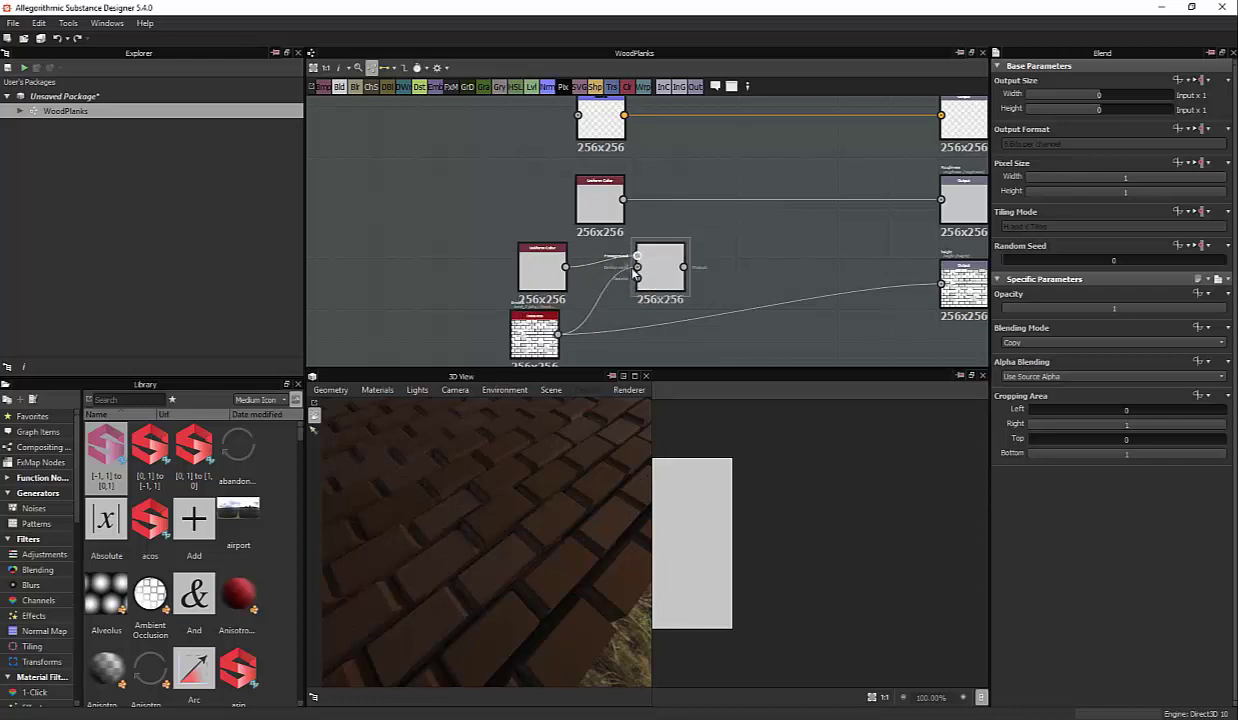
left_click_drag(560, 275, 535, 275)
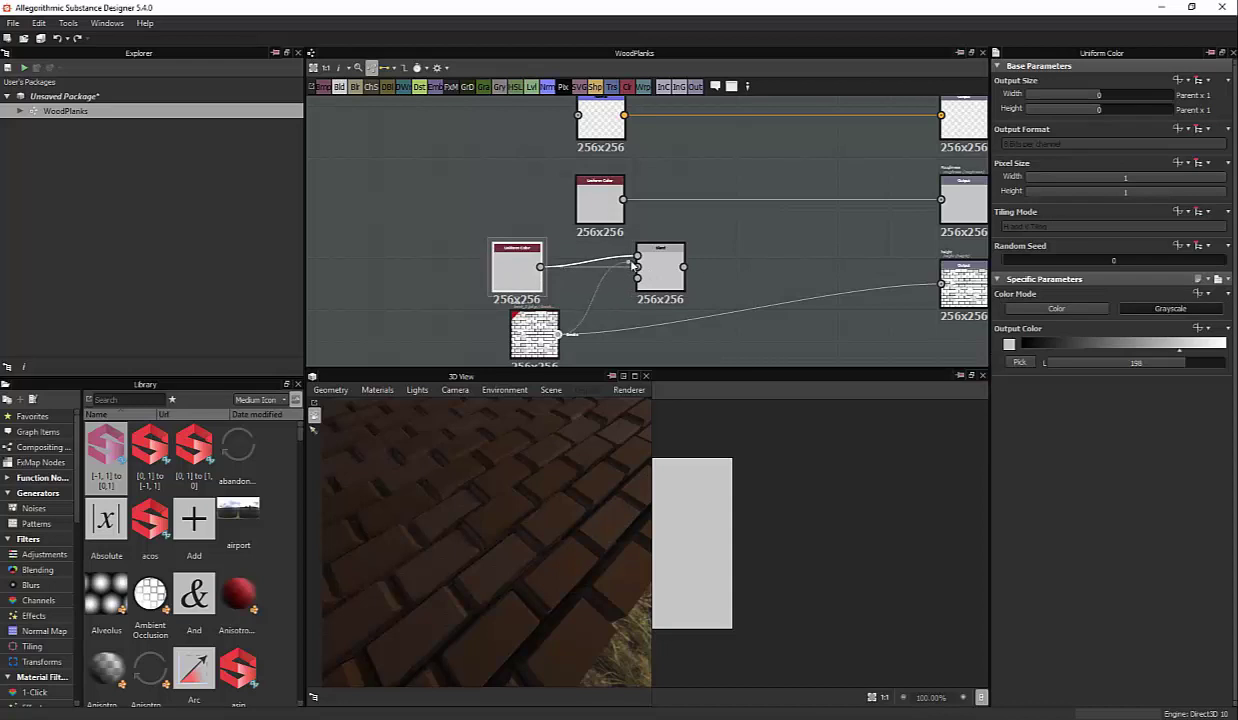
left_click_drag(632, 264, 637, 267)
Rearrange the nodes so the brick sits above the Uniform Color, left of the Blend
mouse_move(506, 268)
left_mouse_down()
mouse_move(464, 321)
mouse_move(488, 256)
left_mouse_up()
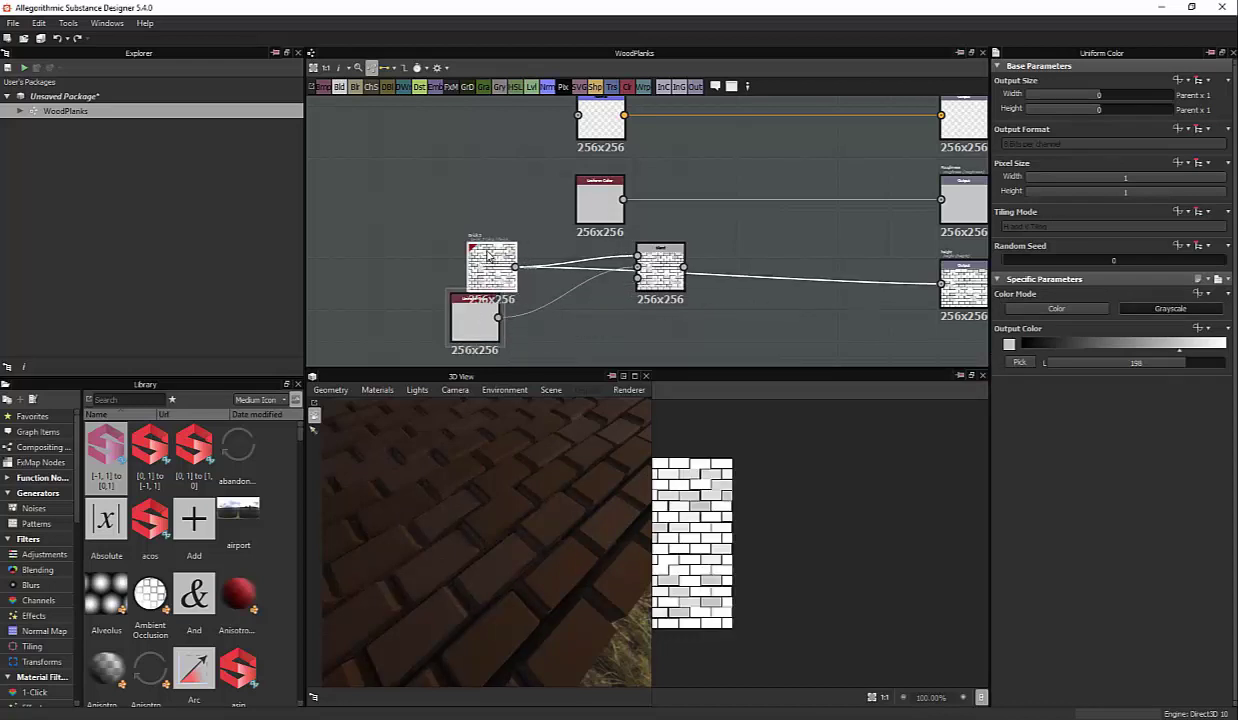
left_click_drag(474, 320, 533, 318)
left_click_drag(492, 262, 535, 256)
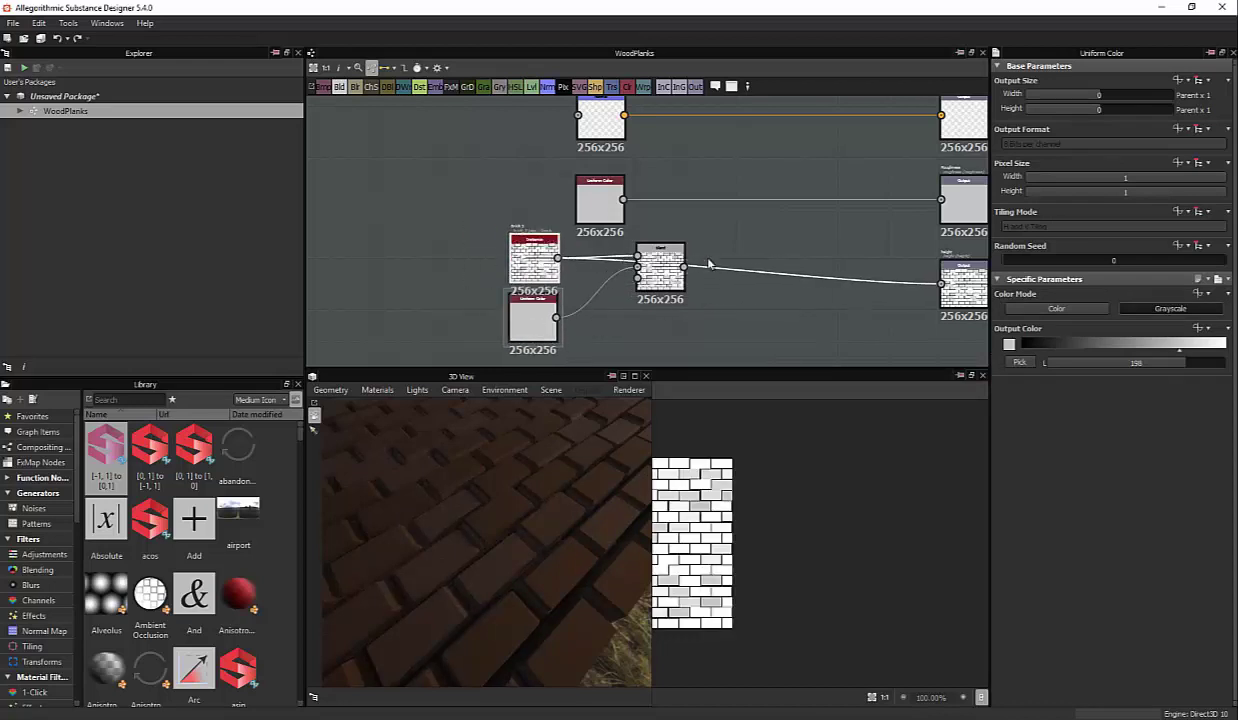
left_click(713, 309)
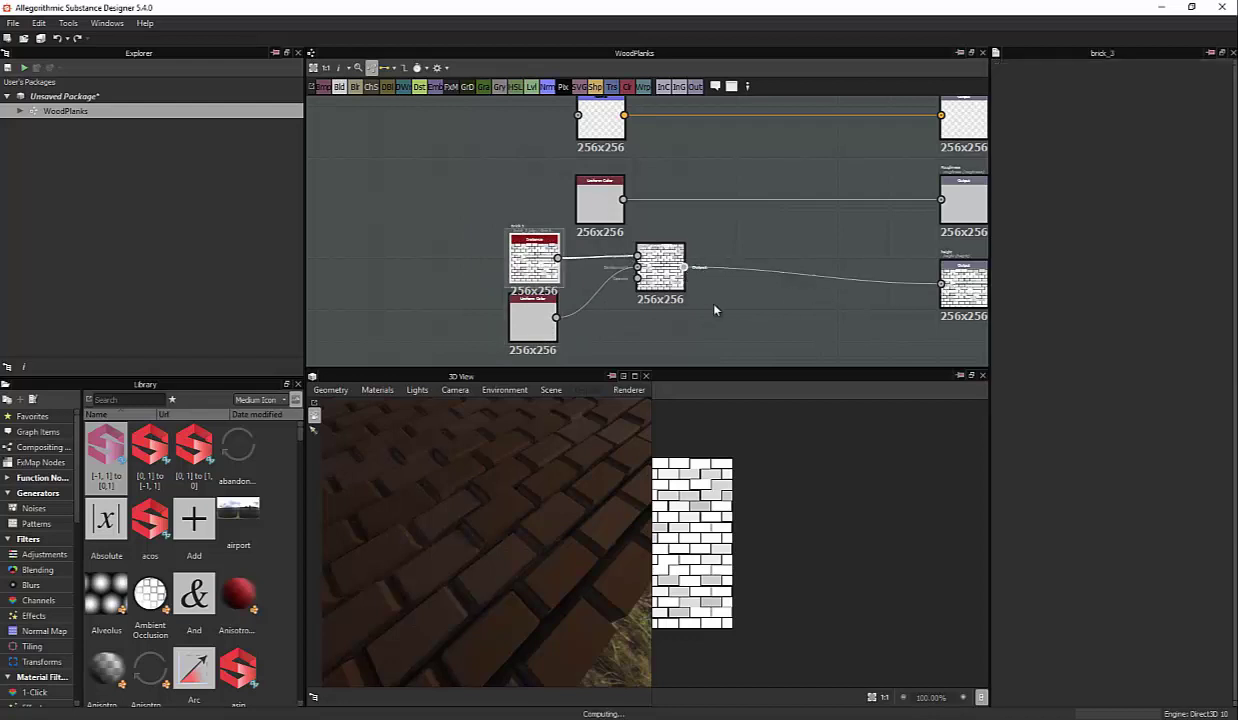
mouse_move(668, 258)
left_mouse_down()
mouse_move(677, 275)
mouse_move(658, 287)
left_mouse_up()
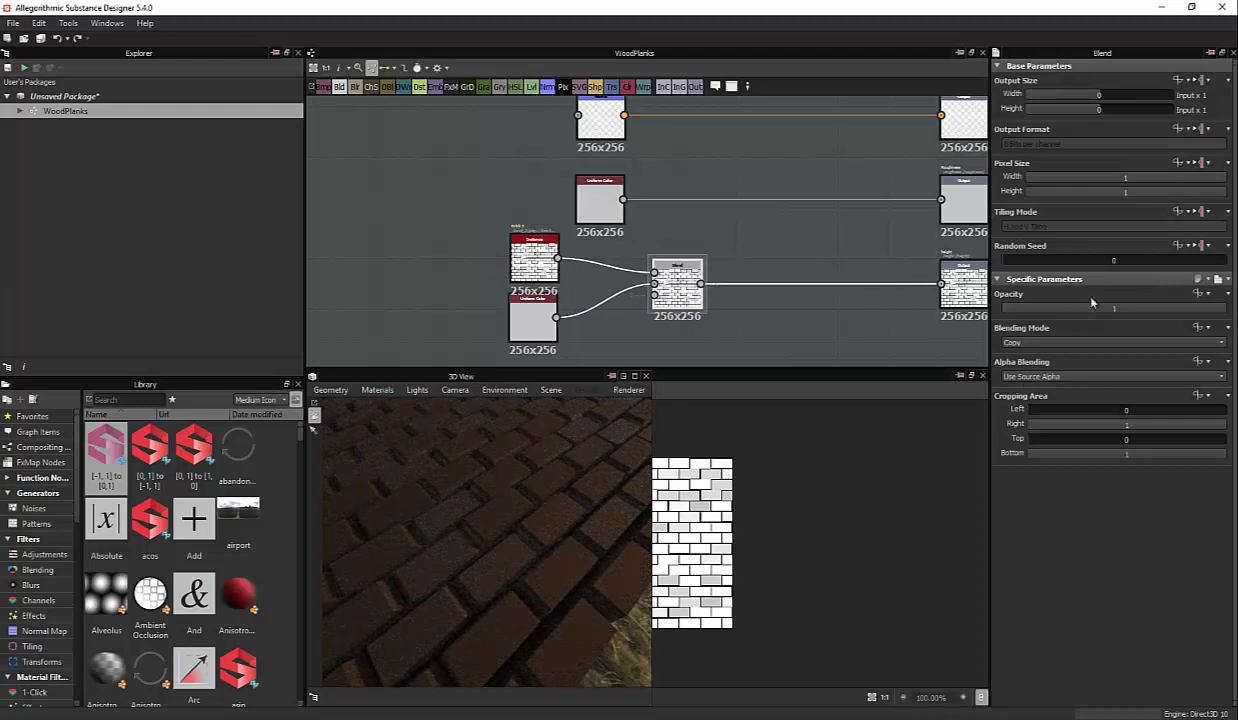
Switch the Blend to Subtract mode and lower its opacity to 0.12
left_click(1056, 342)
left_click(1090, 371)
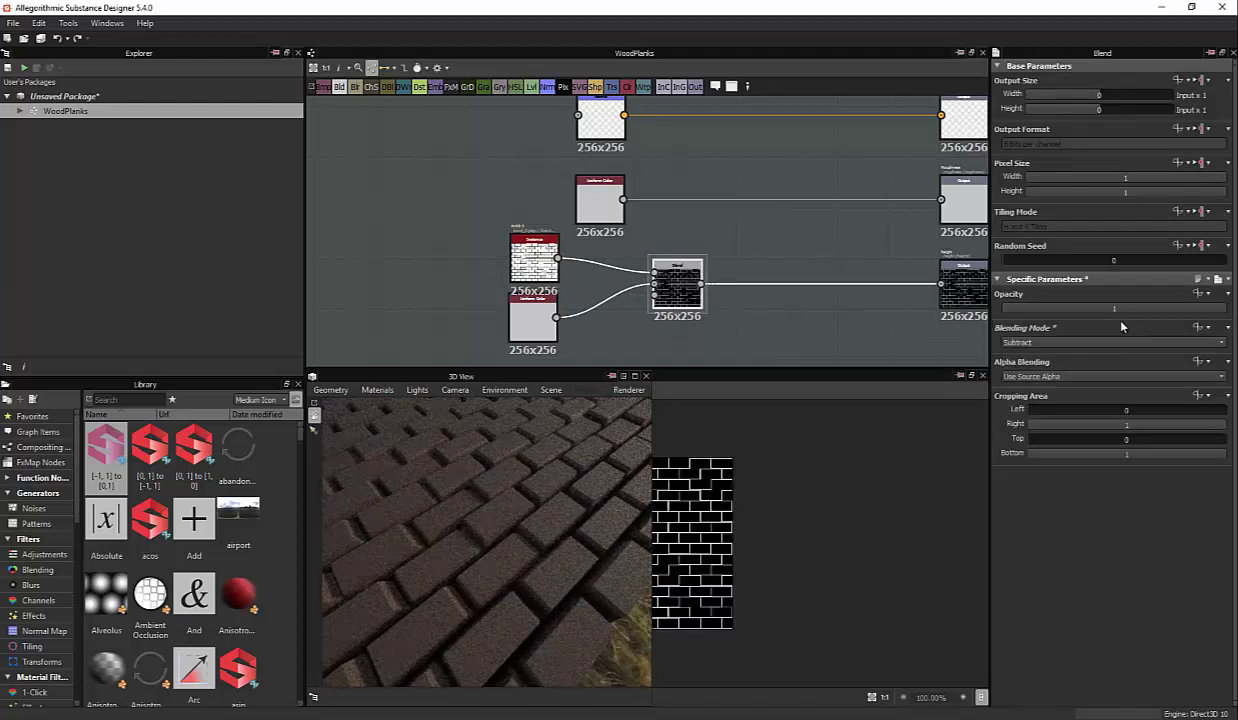
left_click(1063, 308)
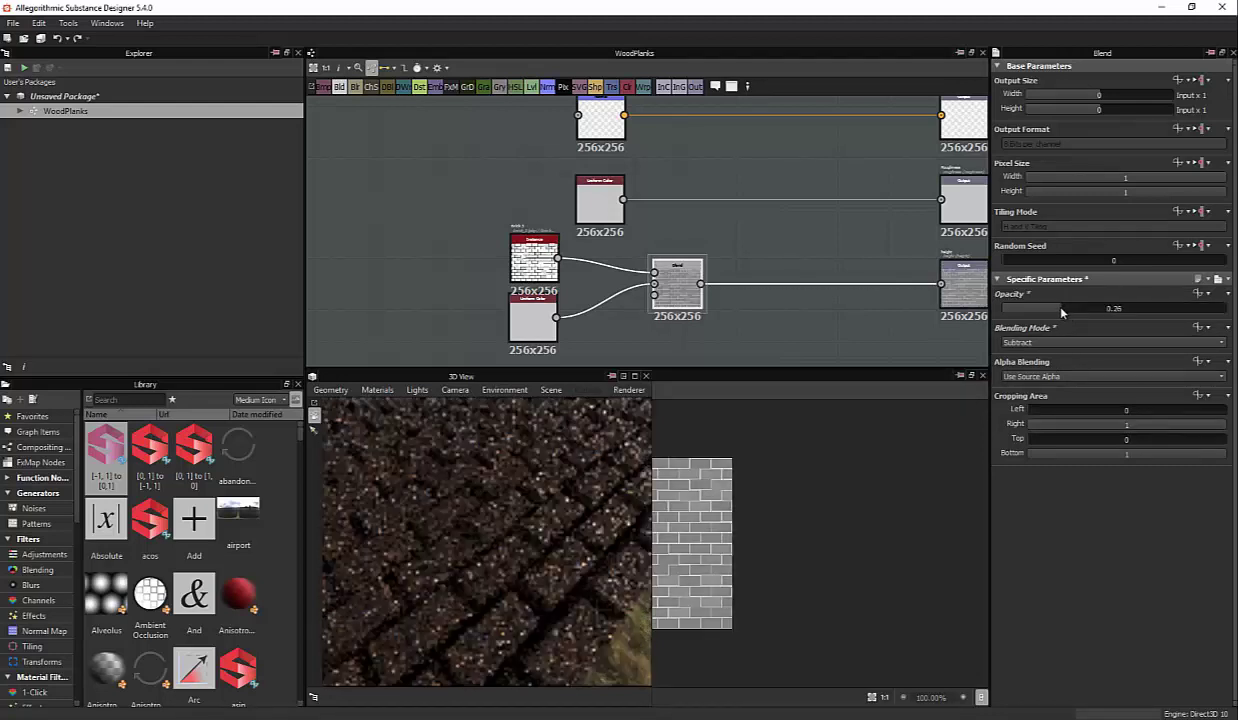
mouse_move(525, 488)
left_mouse_down()
mouse_move(490, 437)
mouse_move(468, 452)
mouse_move(507, 471)
mouse_move(506, 496)
left_mouse_up()
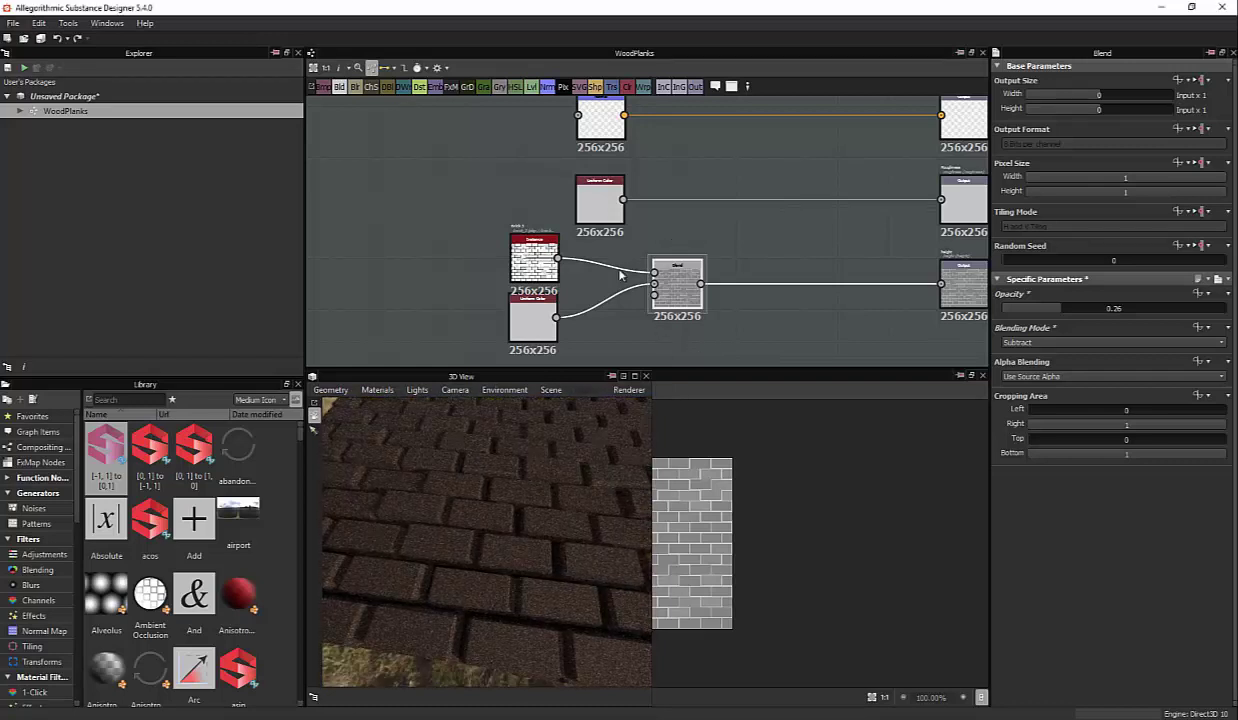
key("f")
left_click_drag(590, 305, 584, 307)
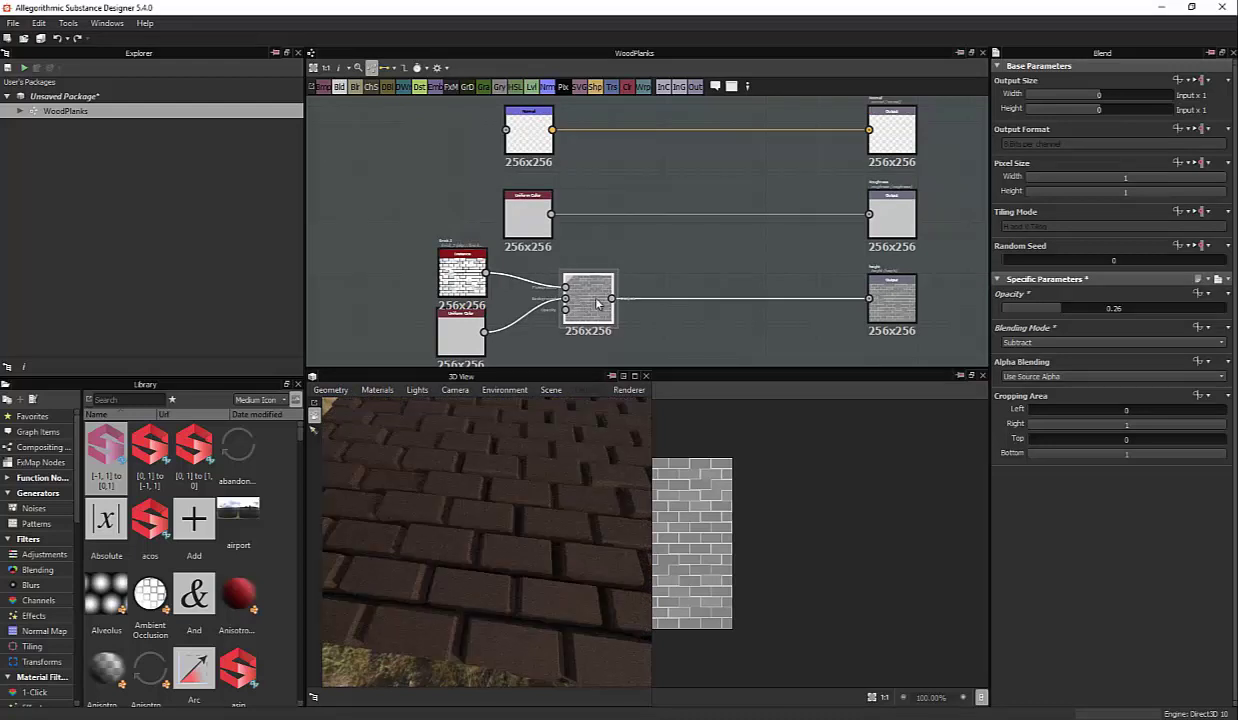
left_click_drag(1078, 313, 985, 316)
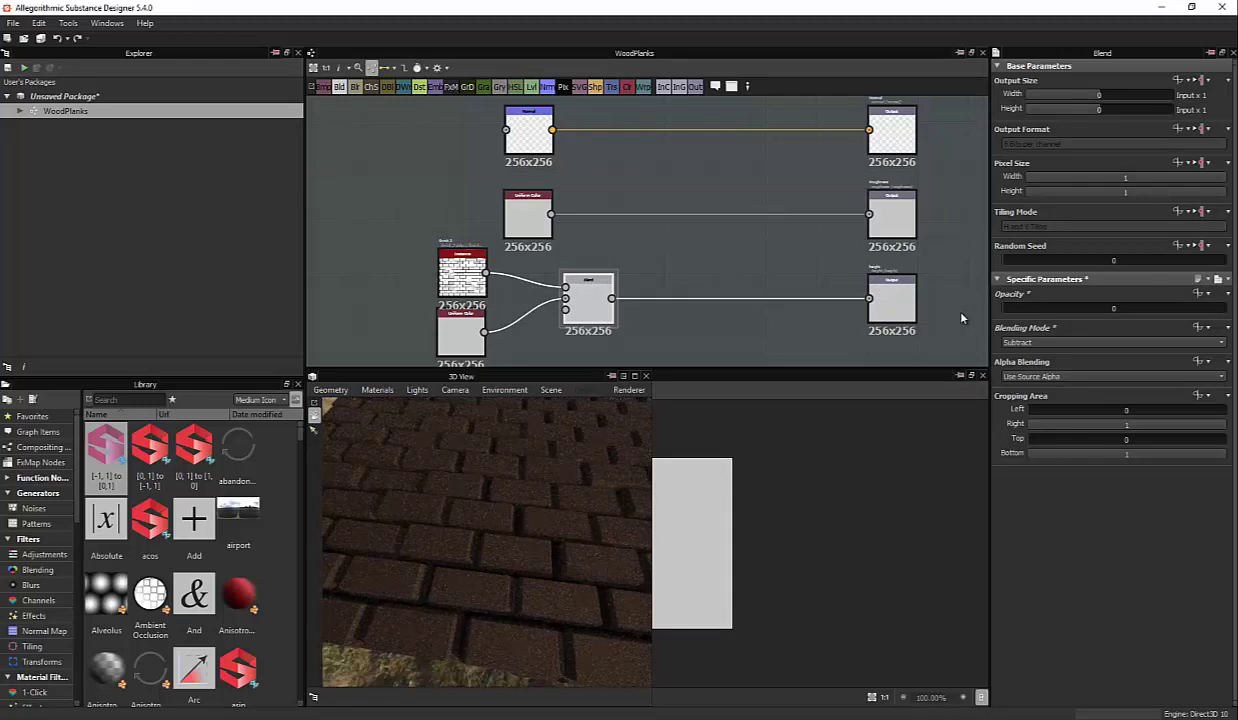
left_click_drag(513, 424, 818, 390)
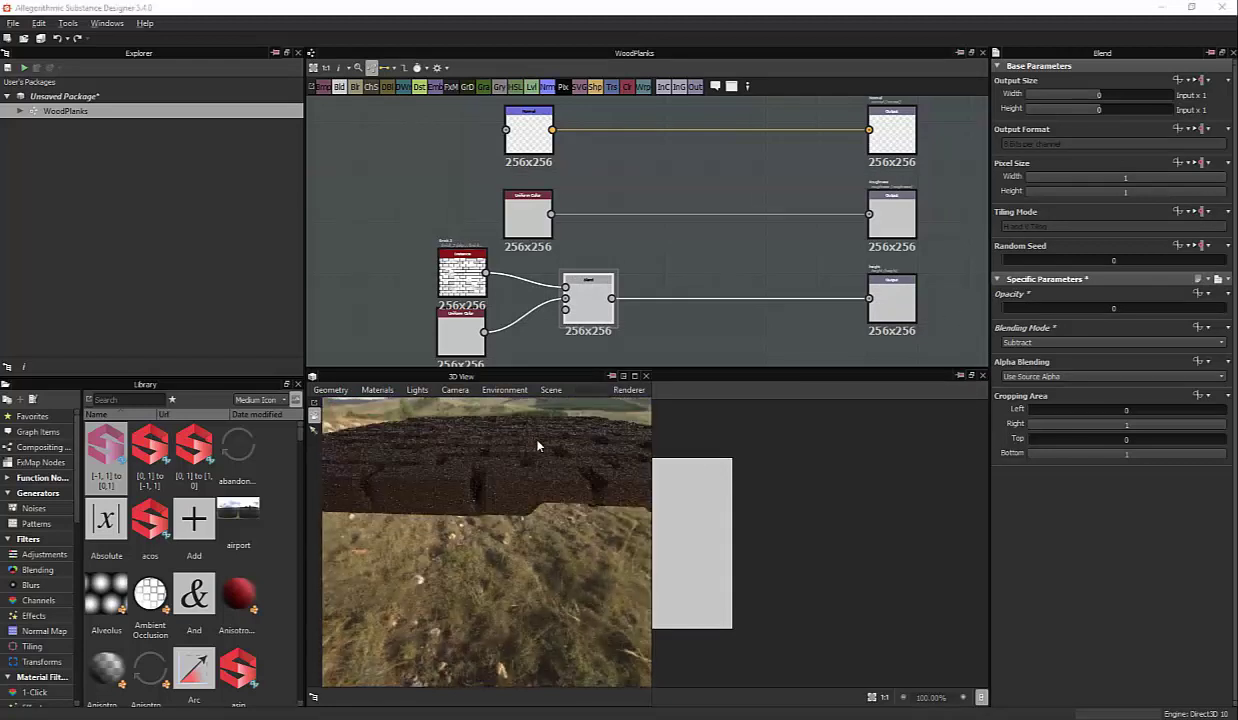
mouse_move(1042, 311)
left_mouse_down()
mouse_move(1107, 310)
mouse_move(1038, 310)
left_mouse_up()
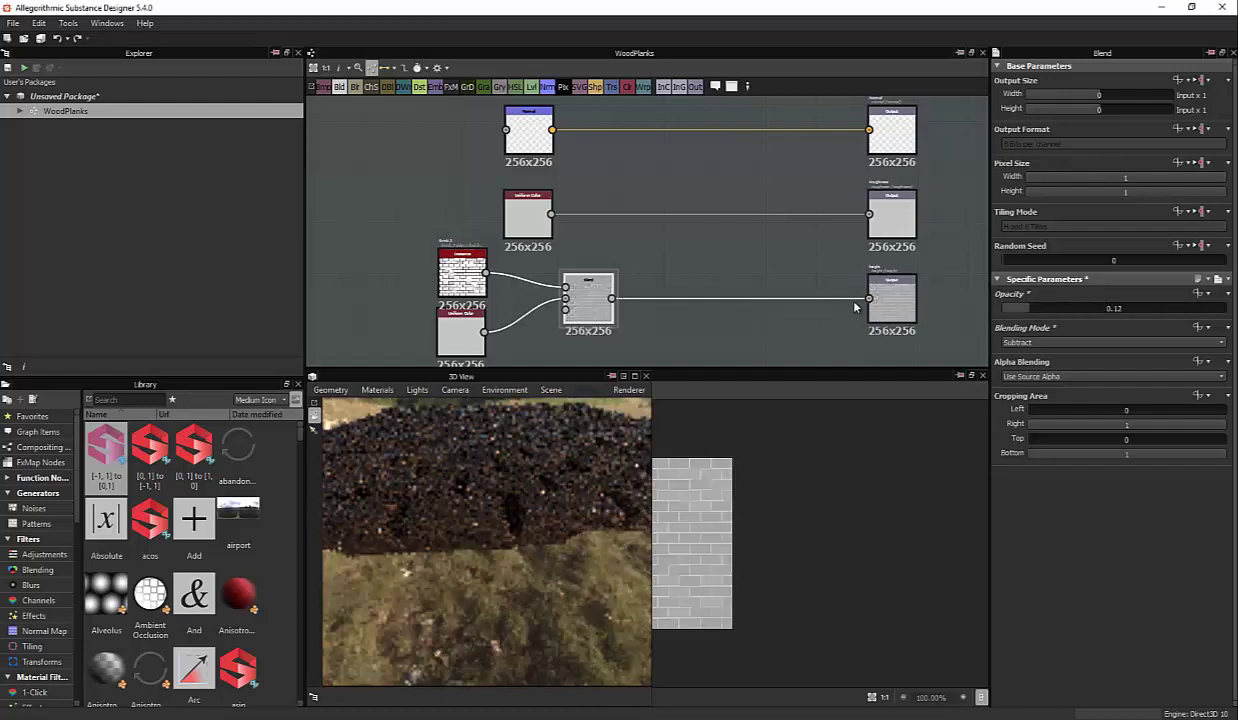
Assign the height output a 3D material channel and display the graph outputs in 3D
right_click(886, 297)
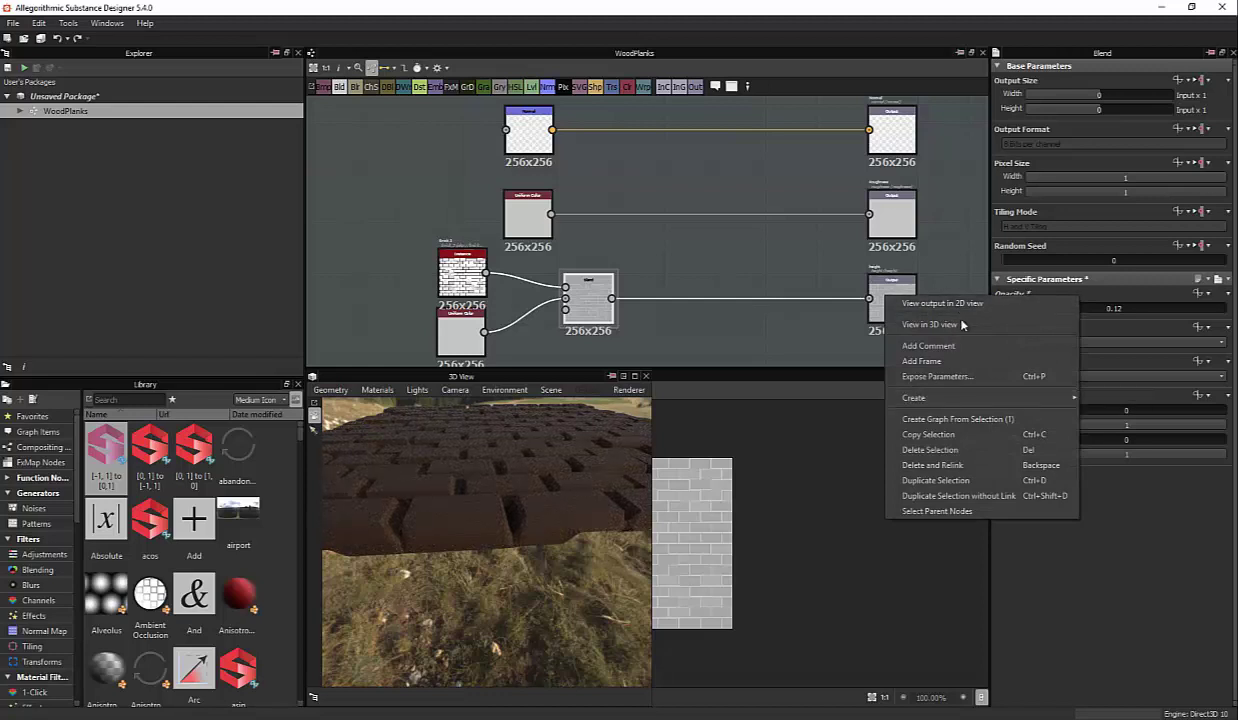
left_click(930, 324)
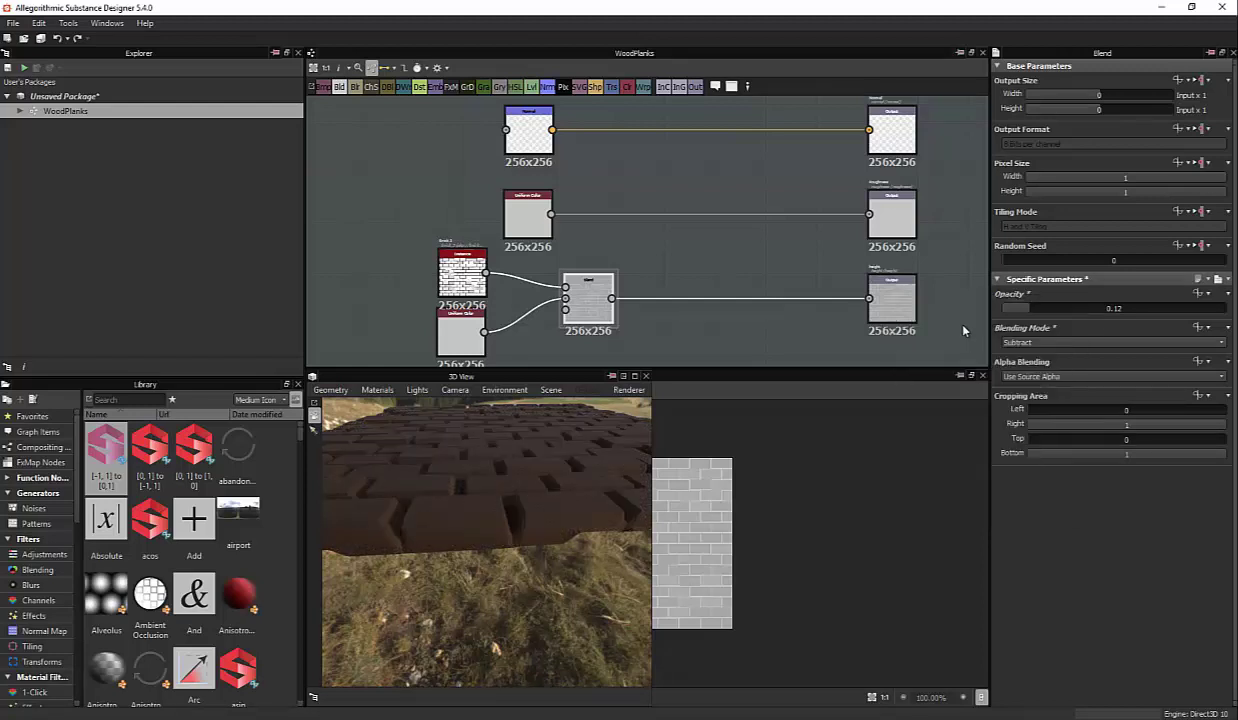
left_click(1014, 386)
right_click(900, 212)
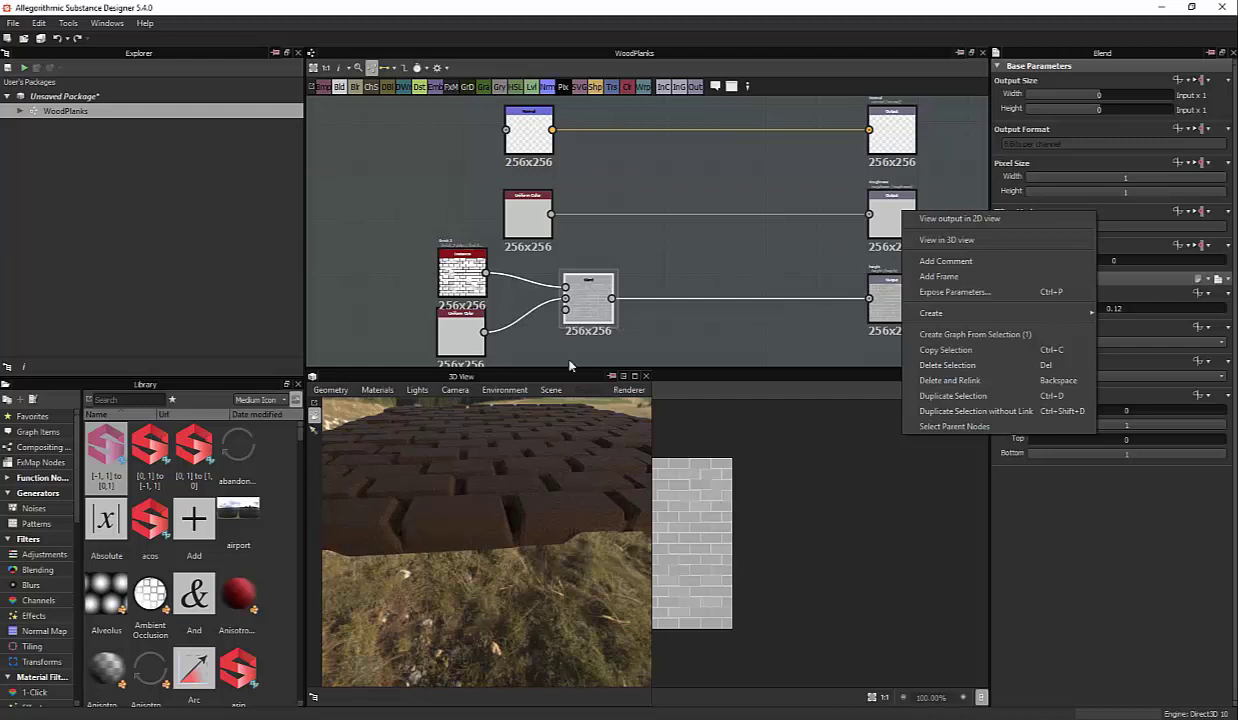
left_click(946, 240)
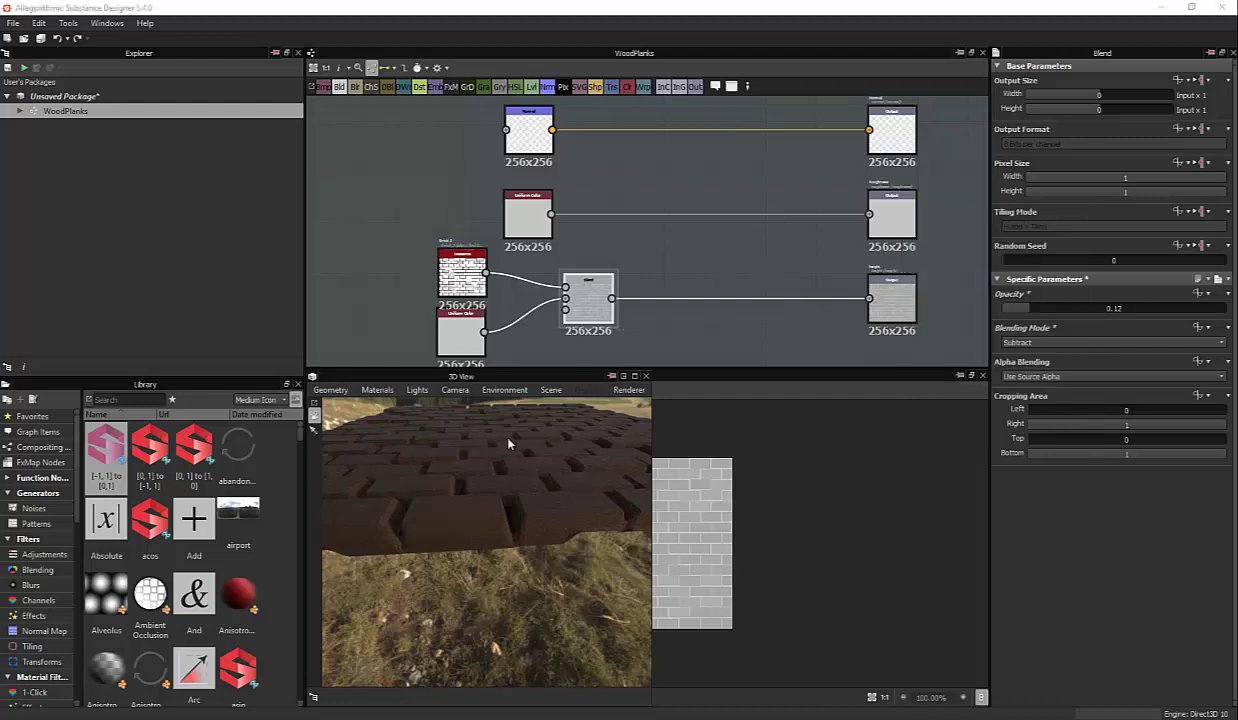
right_click(773, 242)
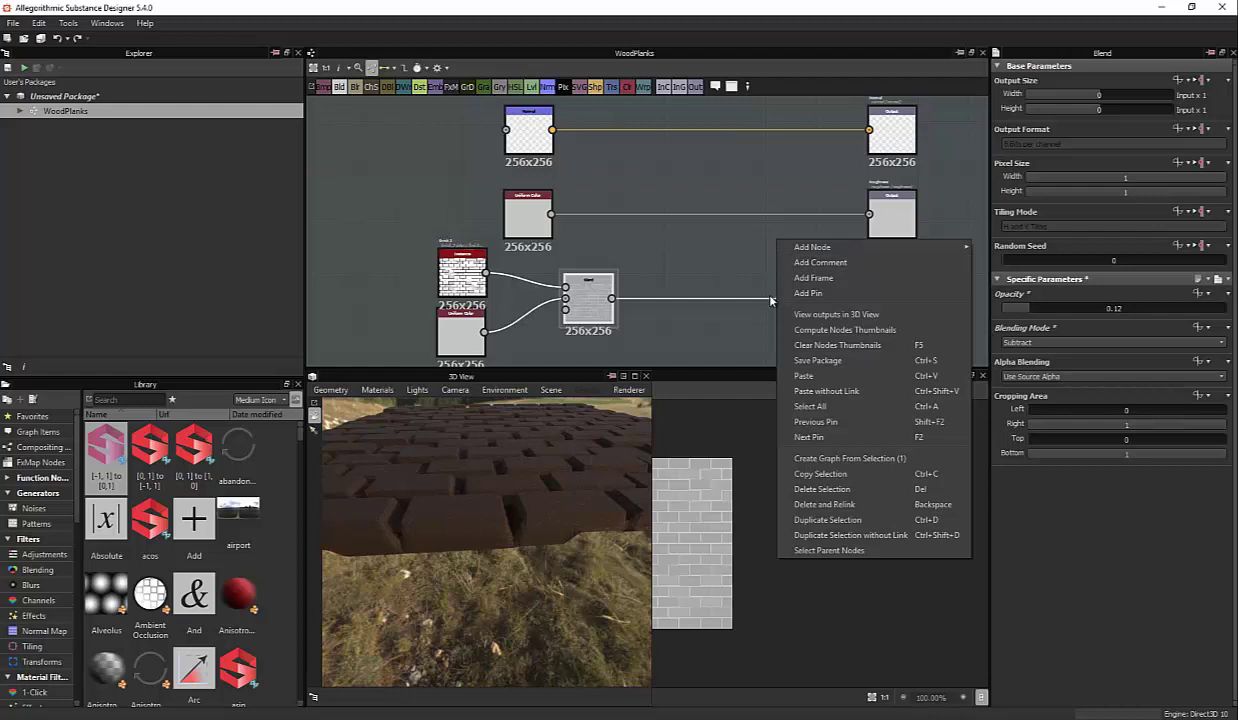
left_click(881, 316)
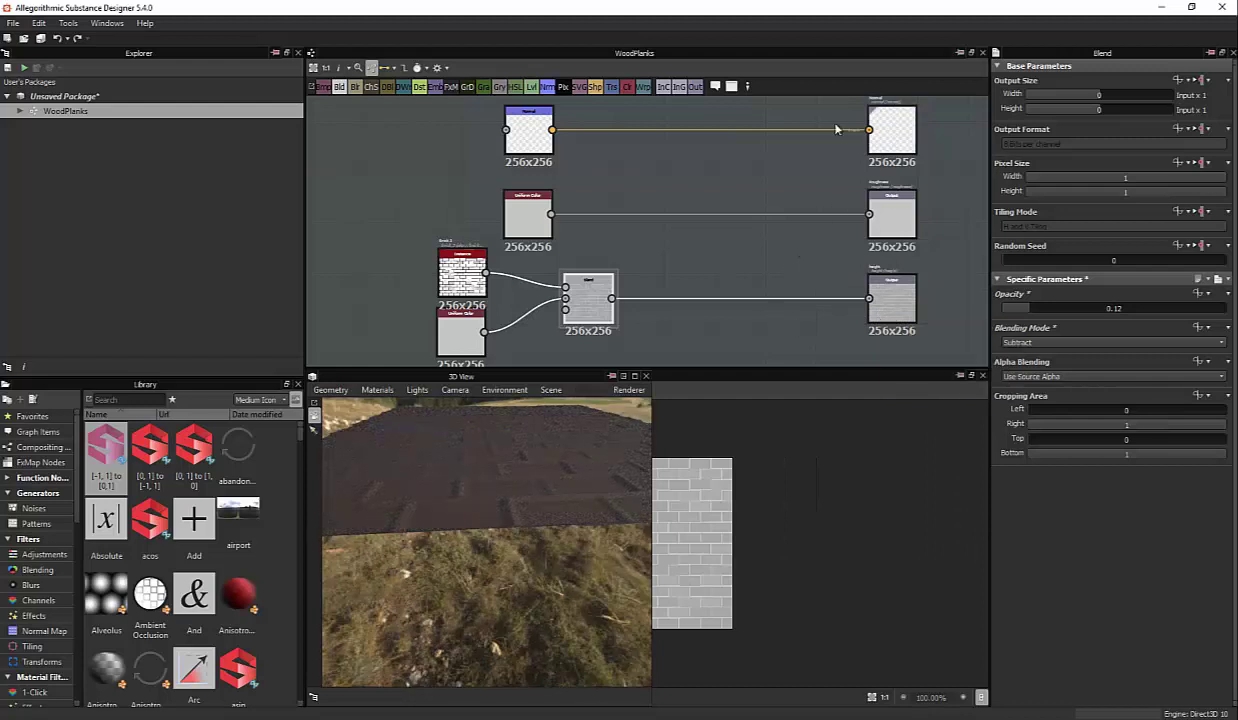
Raise the Subtract Blend opacity to 0.63, refresh the 3D preview, and shift the Blend right
left_click_drag(1048, 308, 1115, 309)
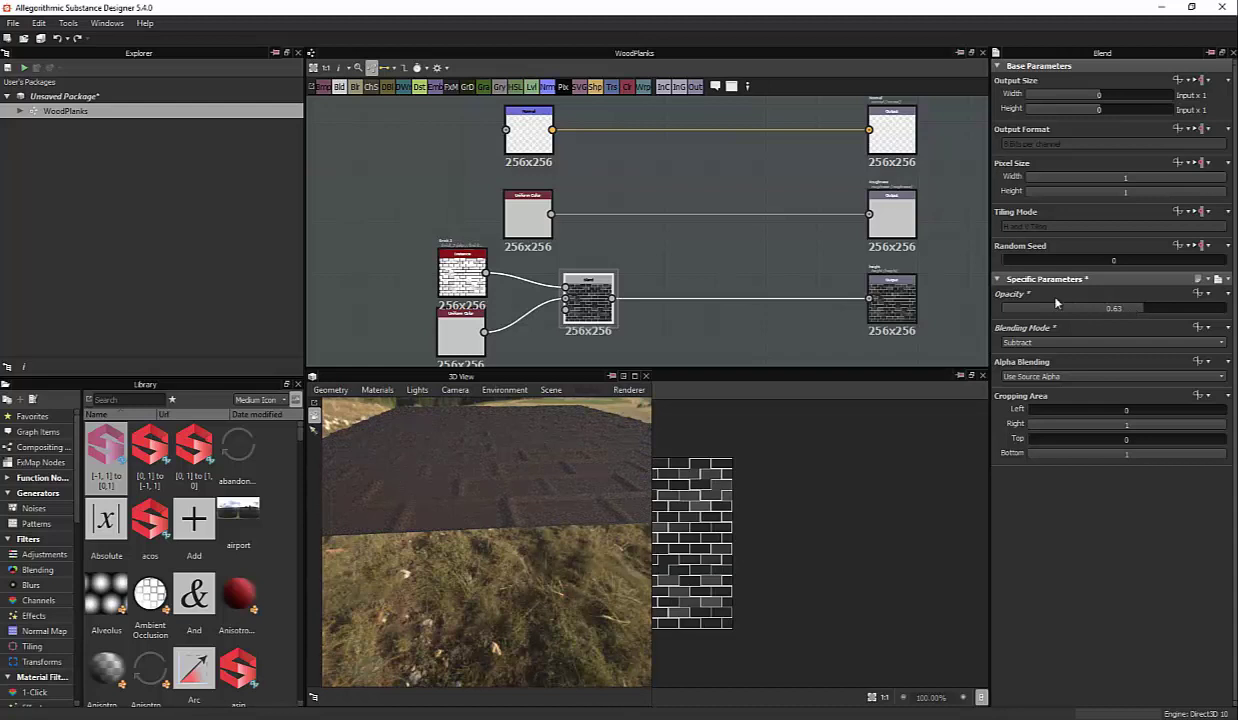
right_click(741, 274)
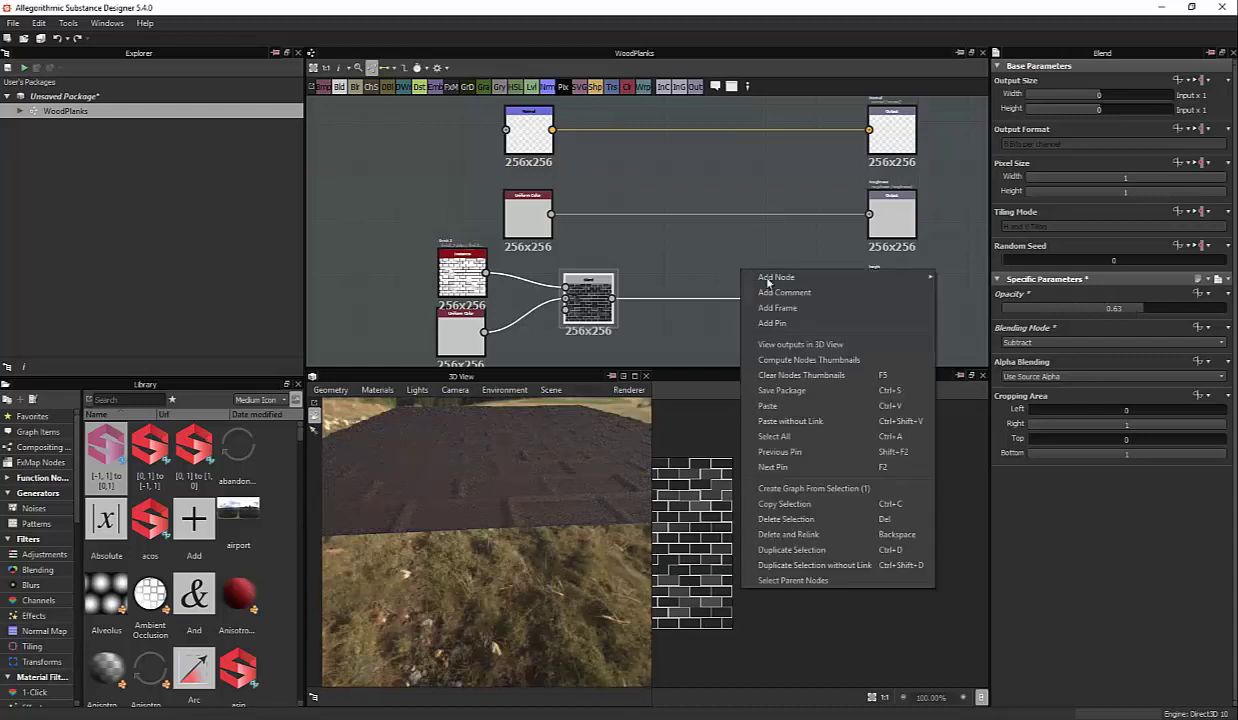
left_click(821, 352)
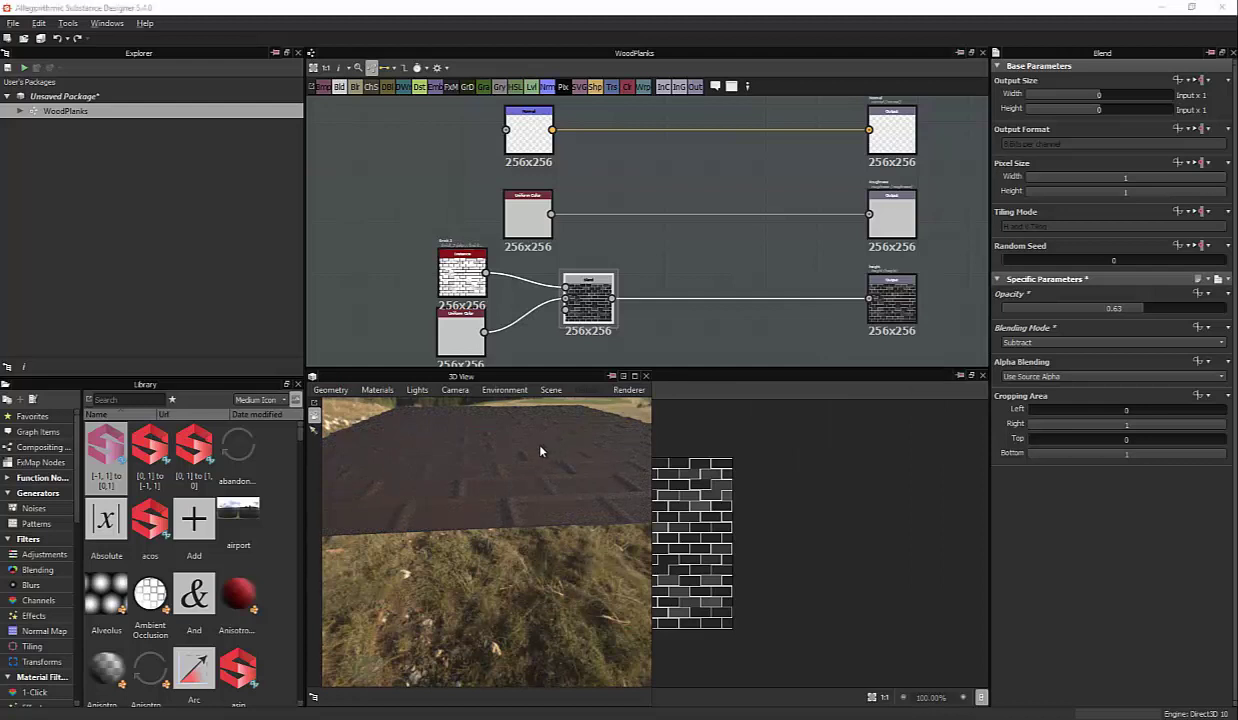
mouse_move(551, 447)
left_mouse_down()
mouse_move(425, 428)
mouse_move(481, 388)
left_mouse_up()
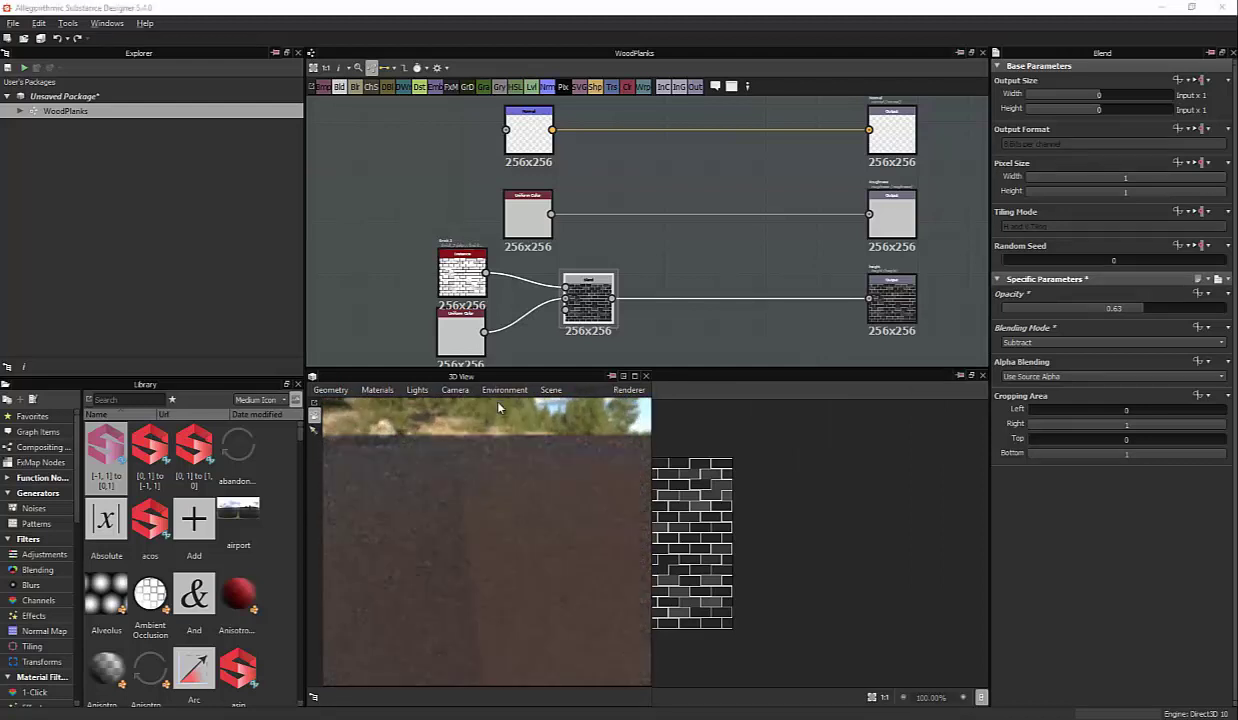
left_click_drag(345, 490, 491, 433)
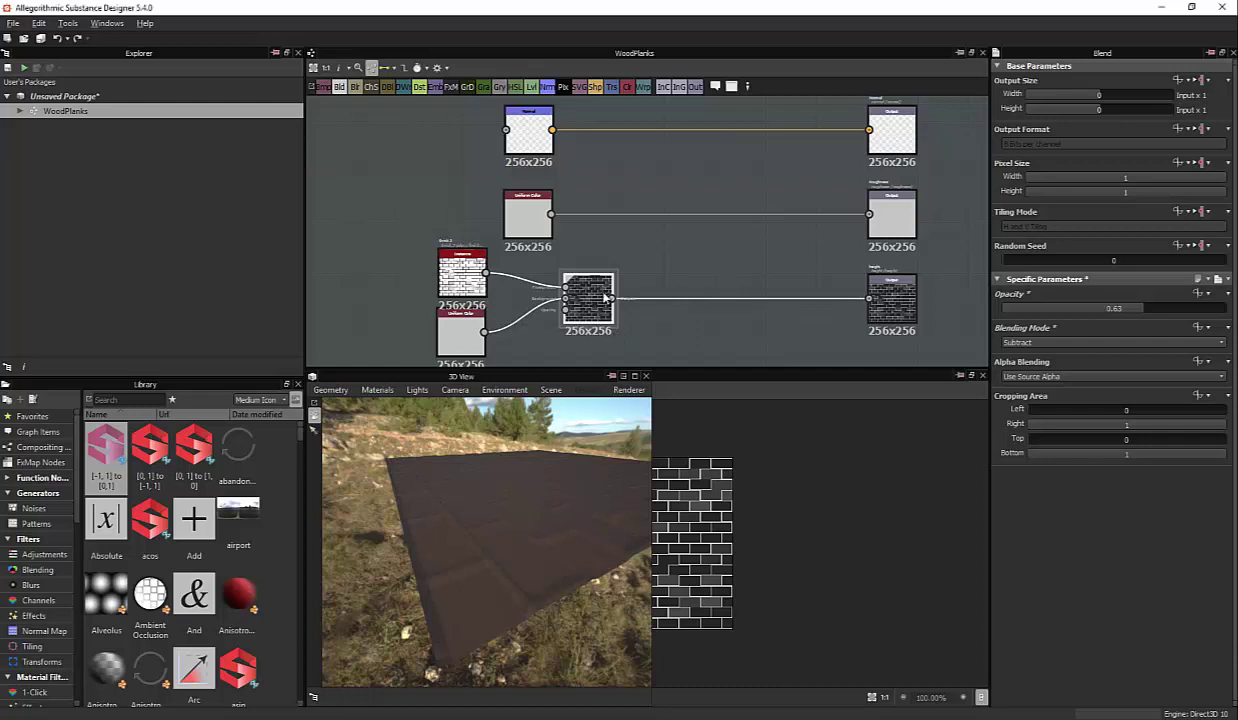
left_click_drag(612, 296, 638, 296)
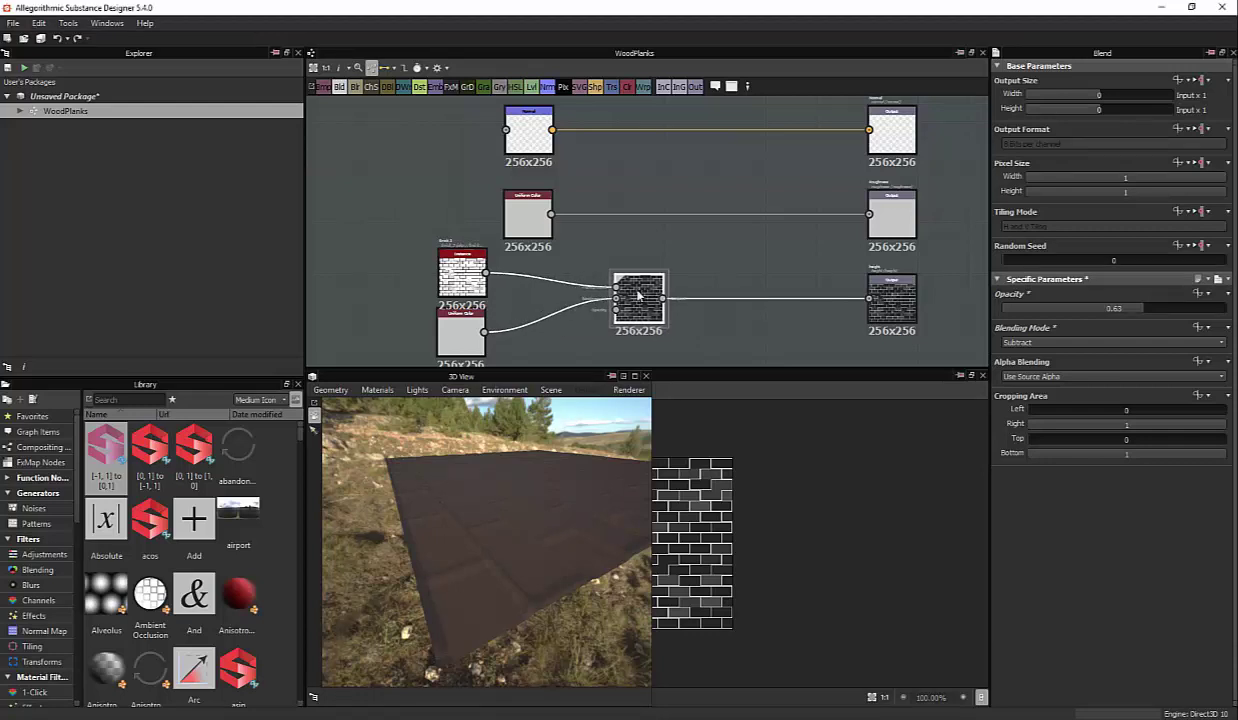
Switch the Blend mode to Multiply and refresh the 3D preview
left_click(1030, 342)
left_click(1040, 381)
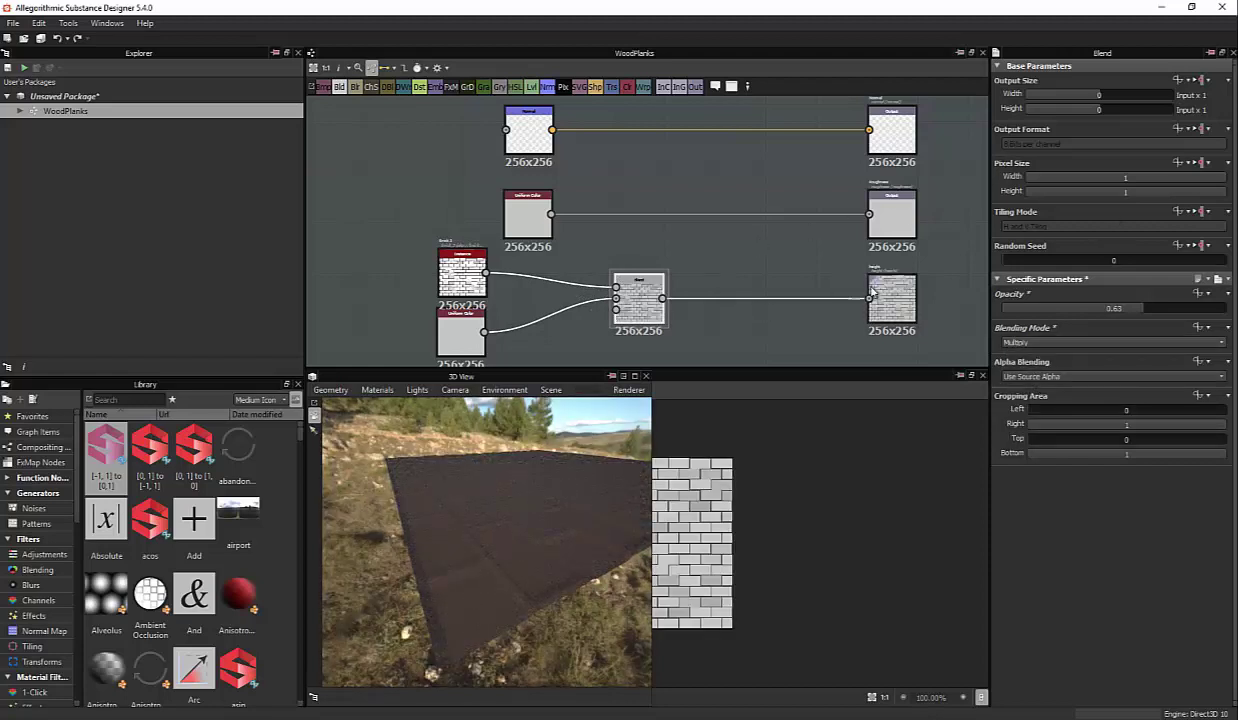
right_click(789, 267)
left_click(866, 341)
Duplicate the height output node and place the copy below it
right_click(890, 297)
left_click(781, 261)
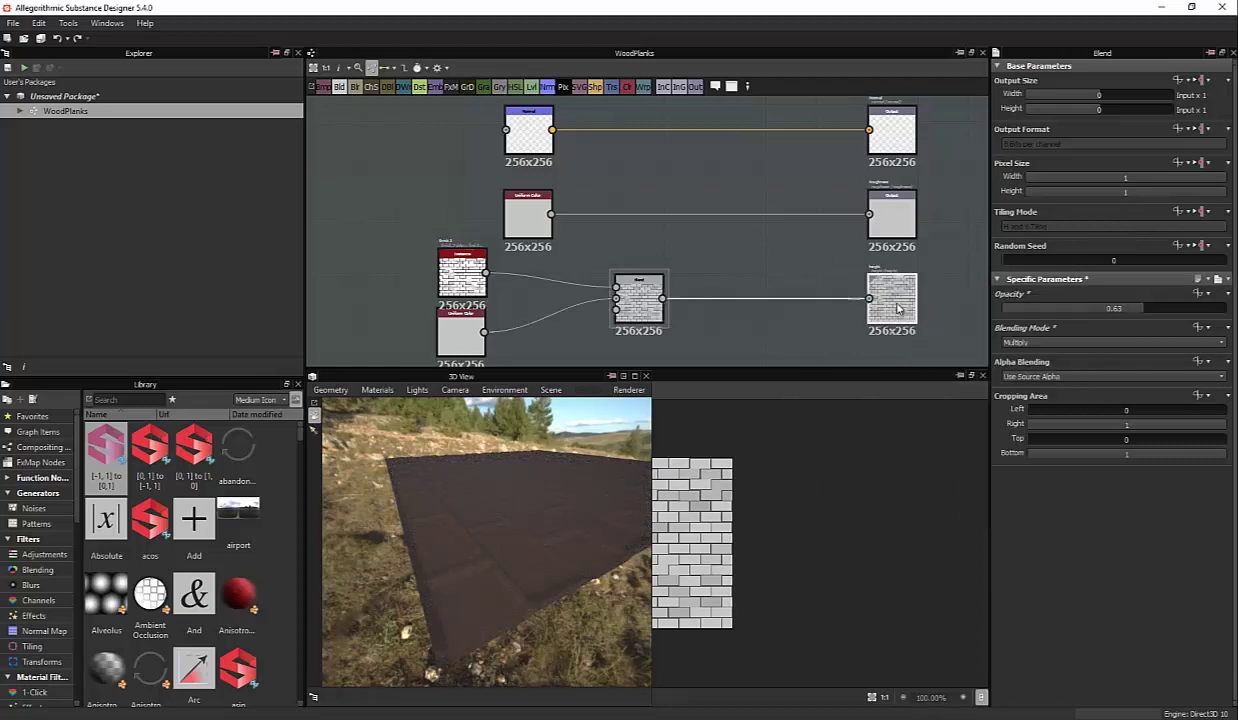
left_click(892, 298)
key("ctrl+d")
middle_click_drag(728, 278, 691, 235)
left_click_drag(609, 187, 867, 343)
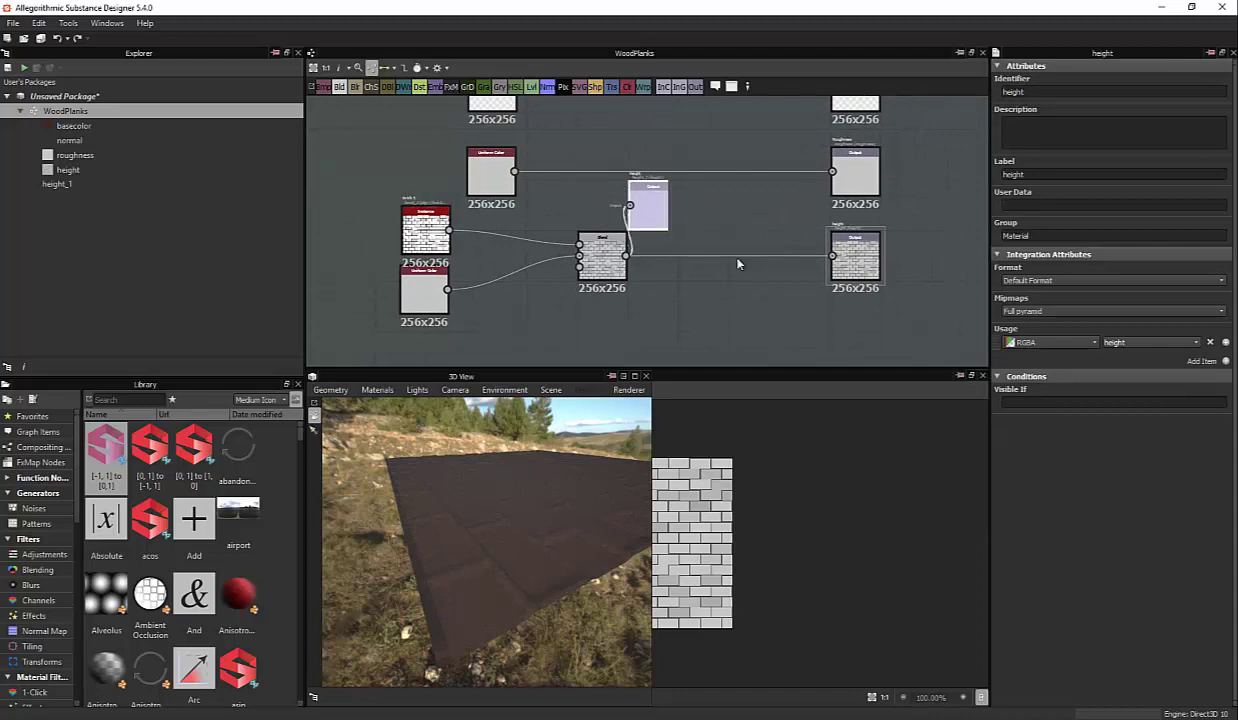
Set the copied output's usage and label to displacement and show the outputs in 3D
left_click(1196, 342)
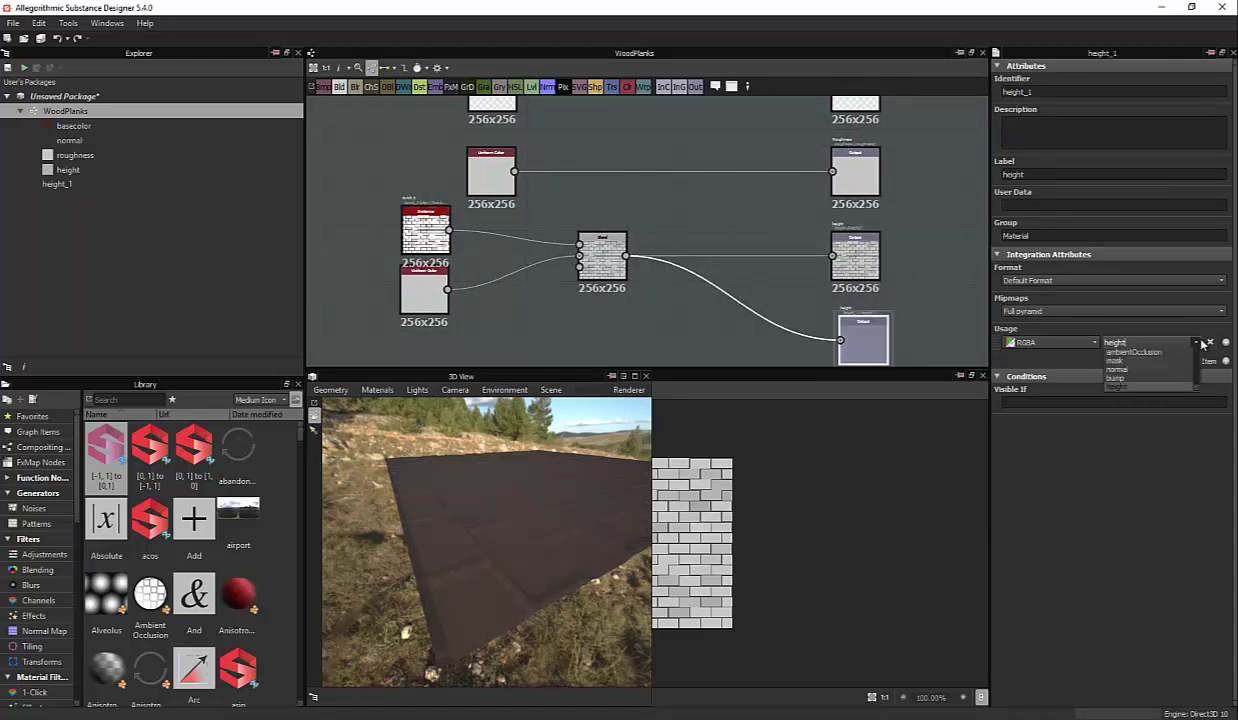
scroll(1150, 390, "down", 3)
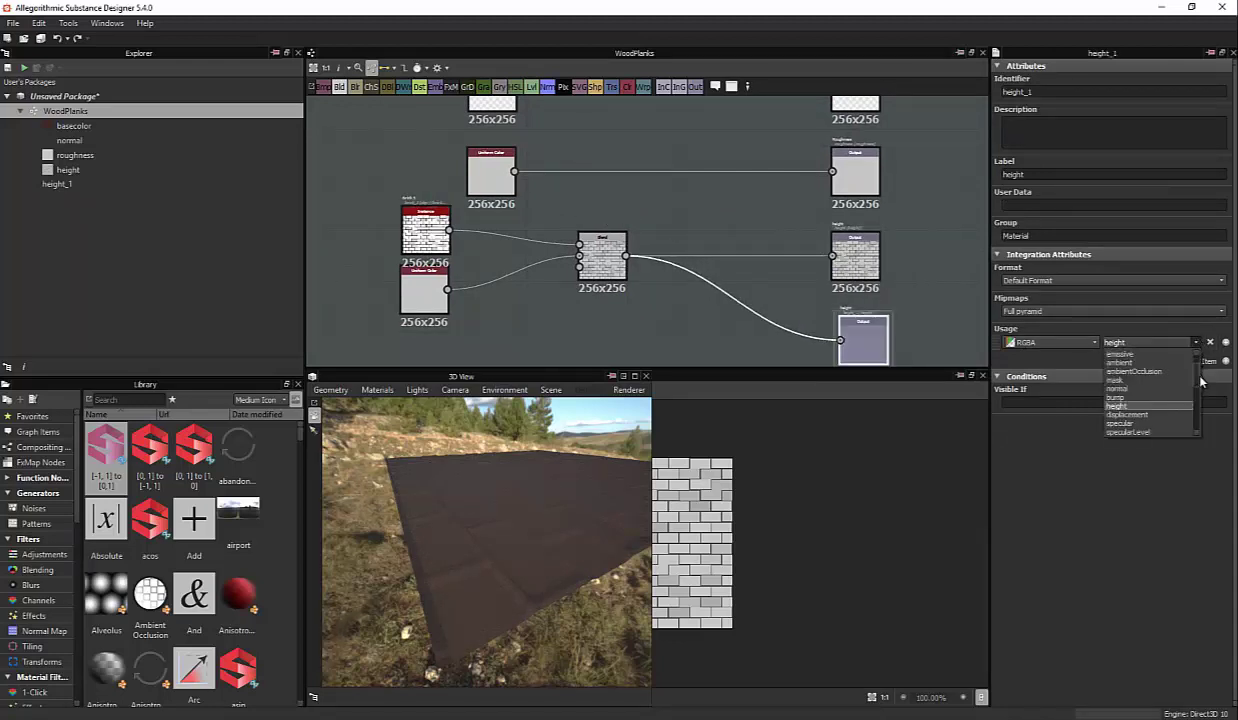
left_click(1118, 379)
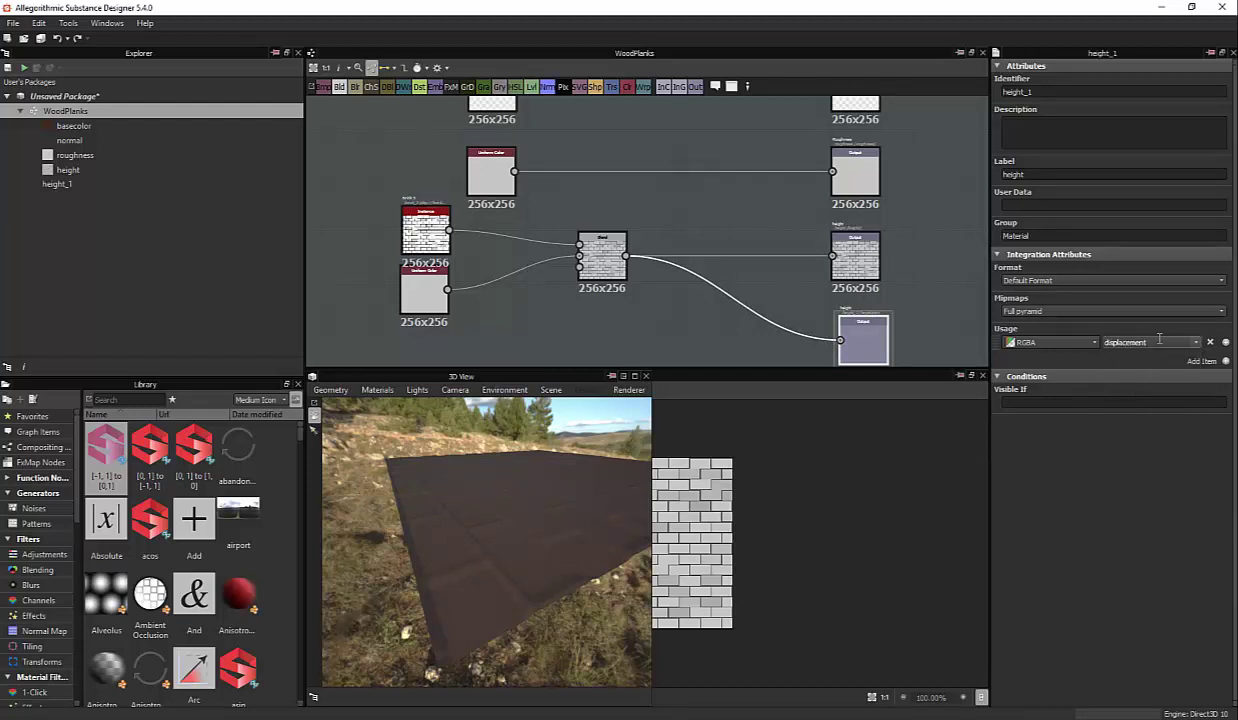
double_click(1053, 175)
type("displacement")
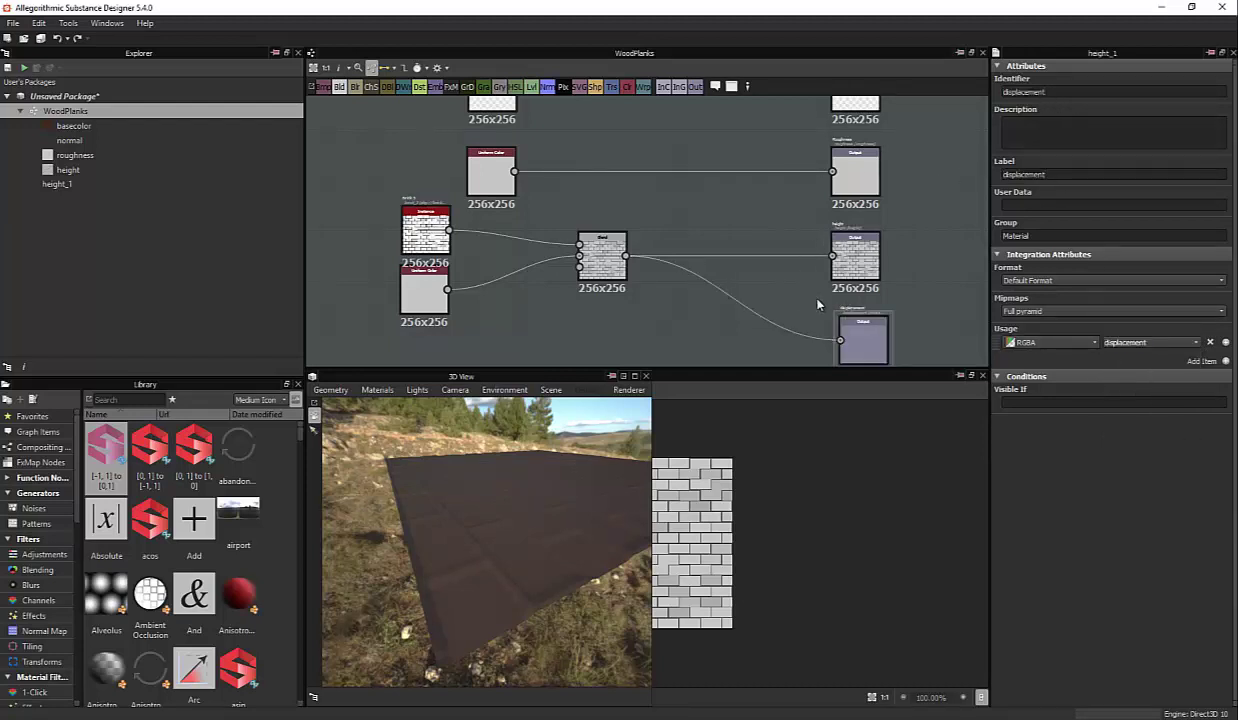
right_click(798, 298)
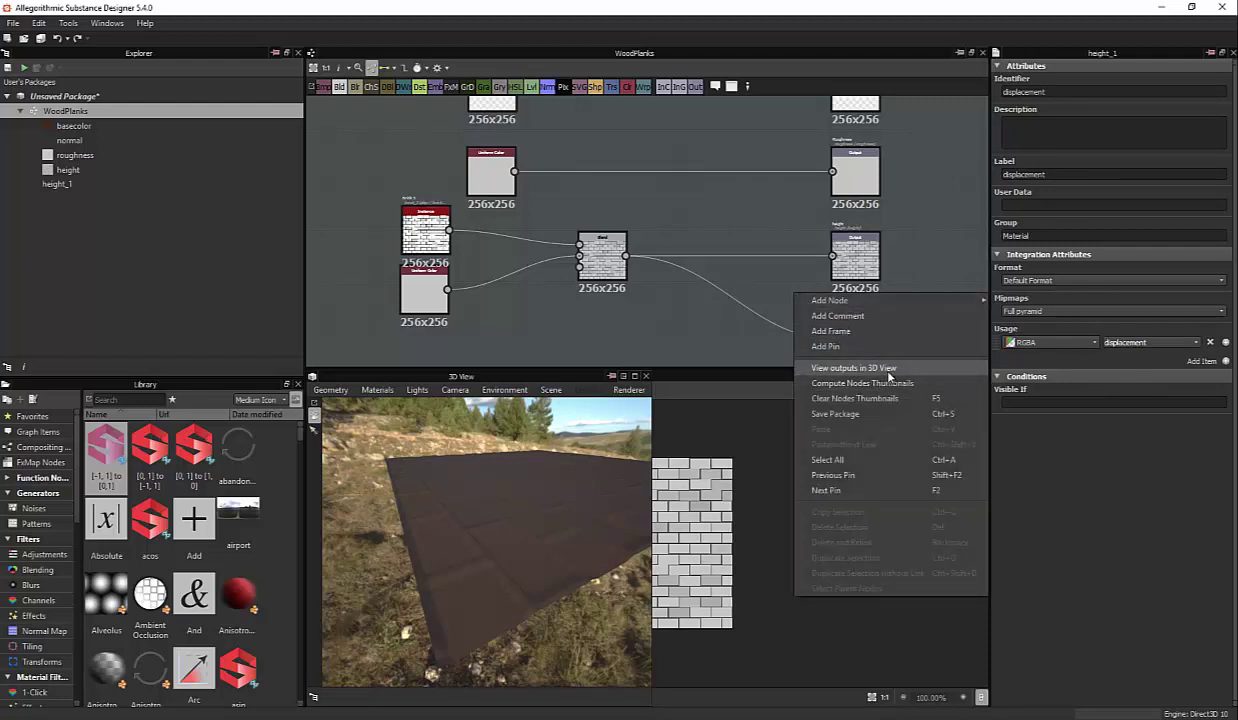
left_click(845, 367)
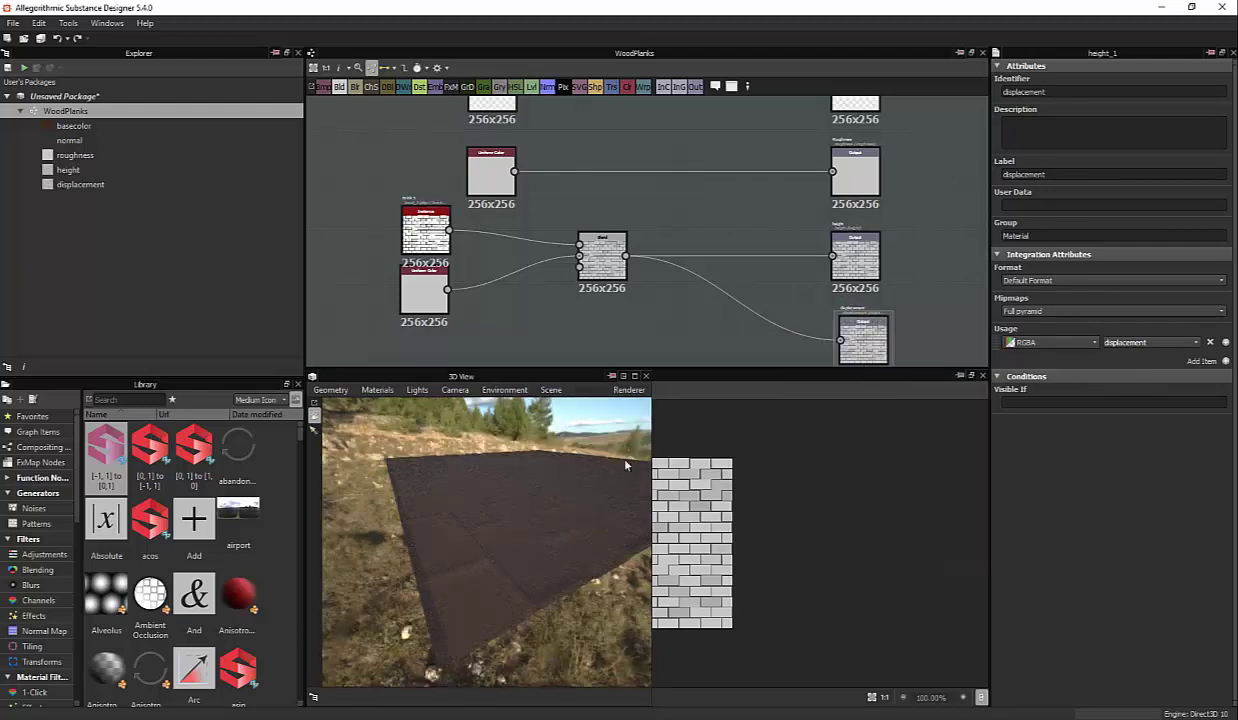
Open the Default preview material's editable properties from the 3D View Materials menu
left_click_drag(497, 472, 453, 486)
left_click_drag(544, 505, 533, 480)
left_click(377, 390)
mouse_move(386, 406)
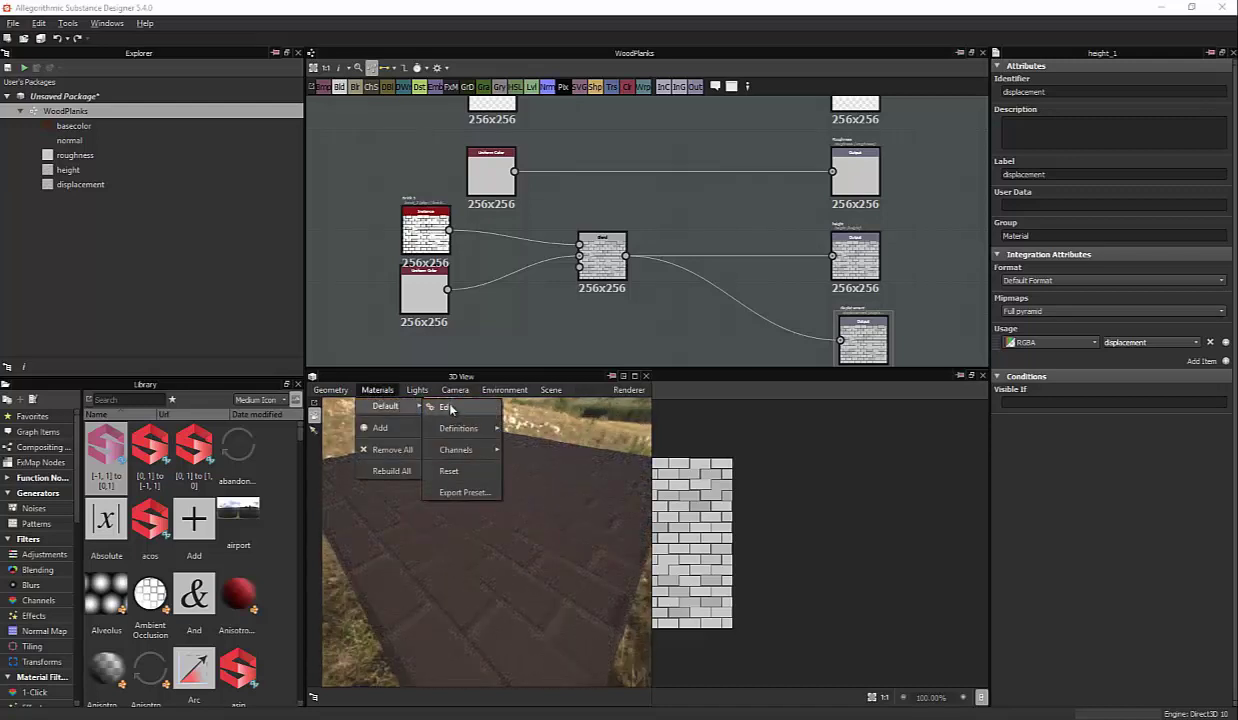
left_click(445, 406)
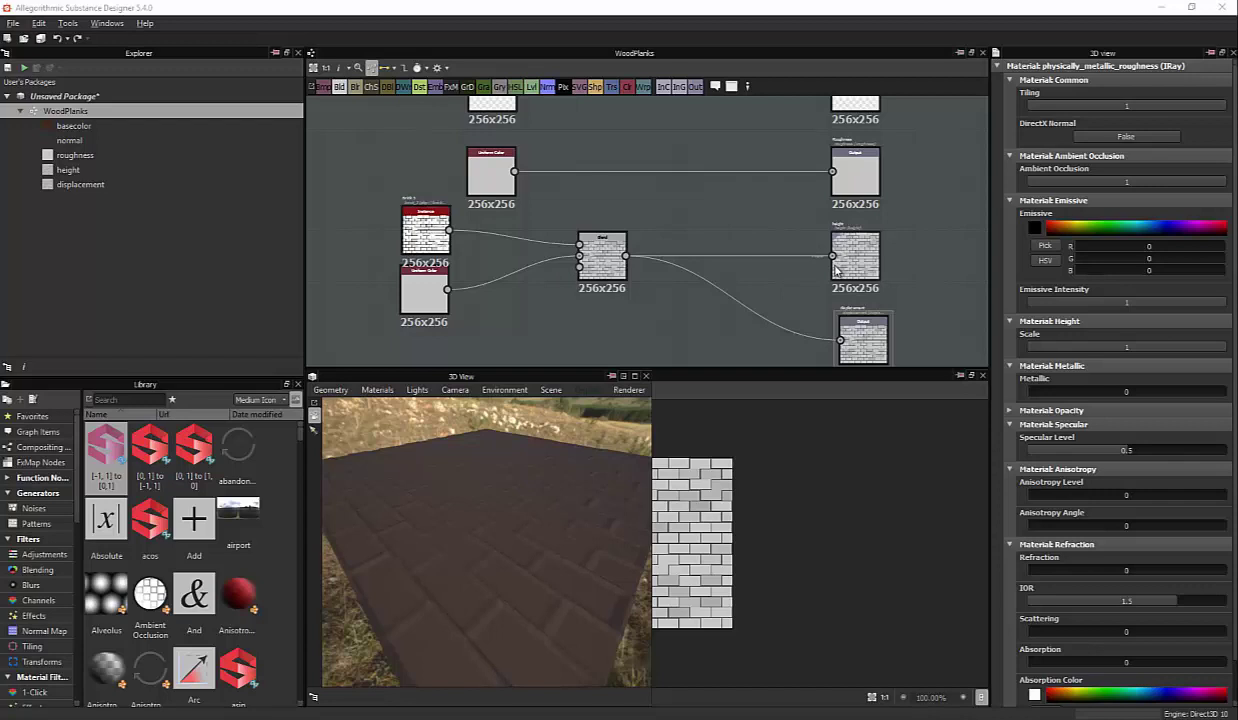
Reposition the Uniform Color, plank and Blend nodes, and connect the Blend into the Normal node
middle_click_drag(768, 298, 707, 271)
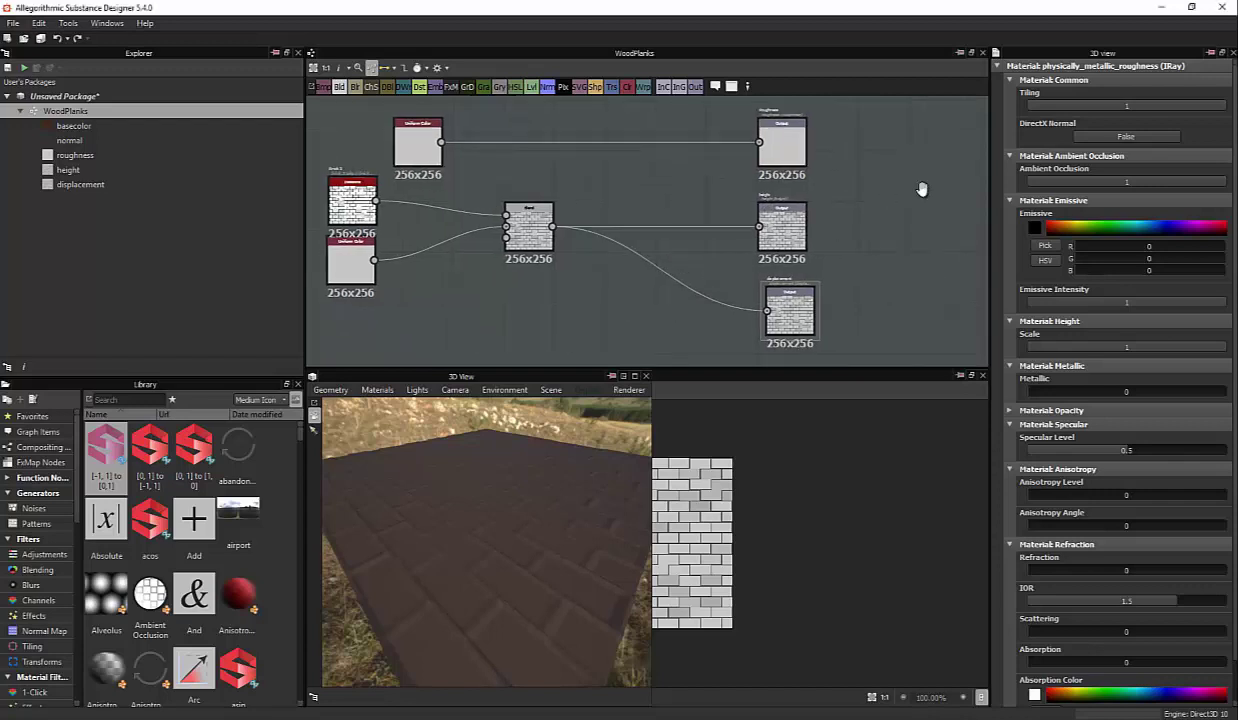
mouse_move(922, 189)
middle_mouse_down()
mouse_move(915, 238)
mouse_move(945, 292)
middle_mouse_up()
left_click_drag(479, 218, 624, 203)
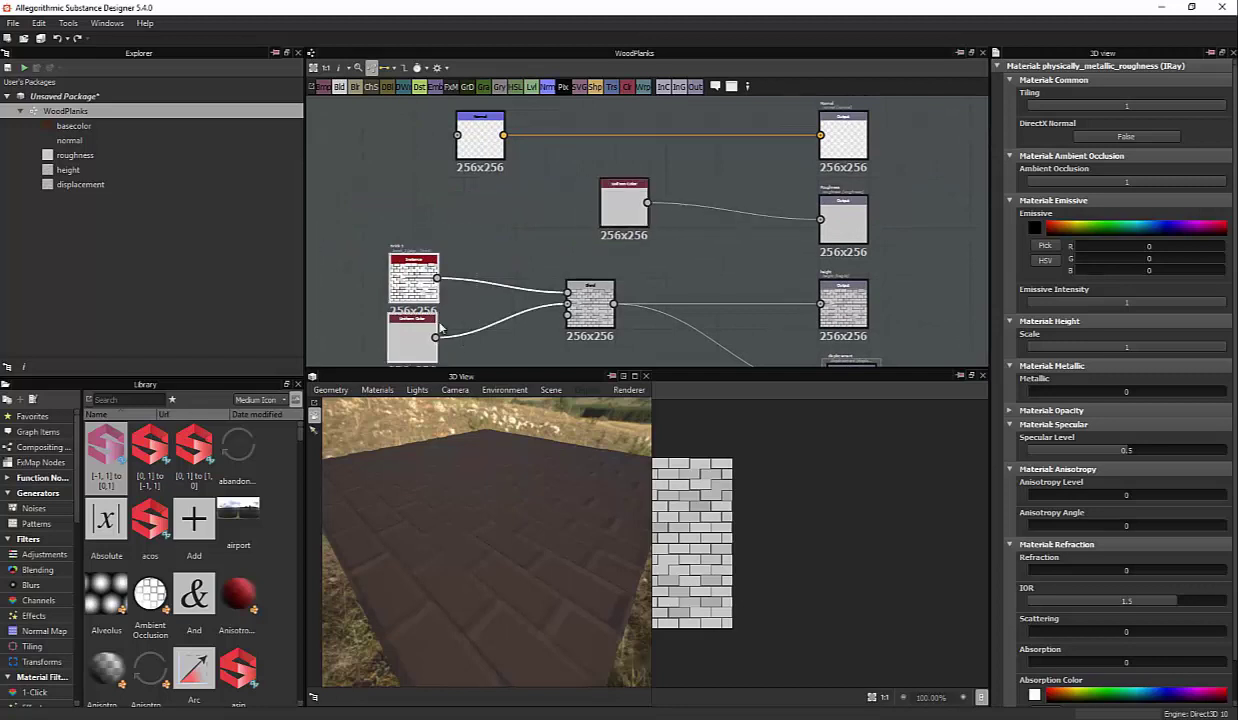
left_click_drag(430, 328, 320, 326)
mouse_move(532, 296)
left_mouse_down()
mouse_move(414, 307)
mouse_move(457, 135)
mouse_move(536, 146)
left_mouse_up()
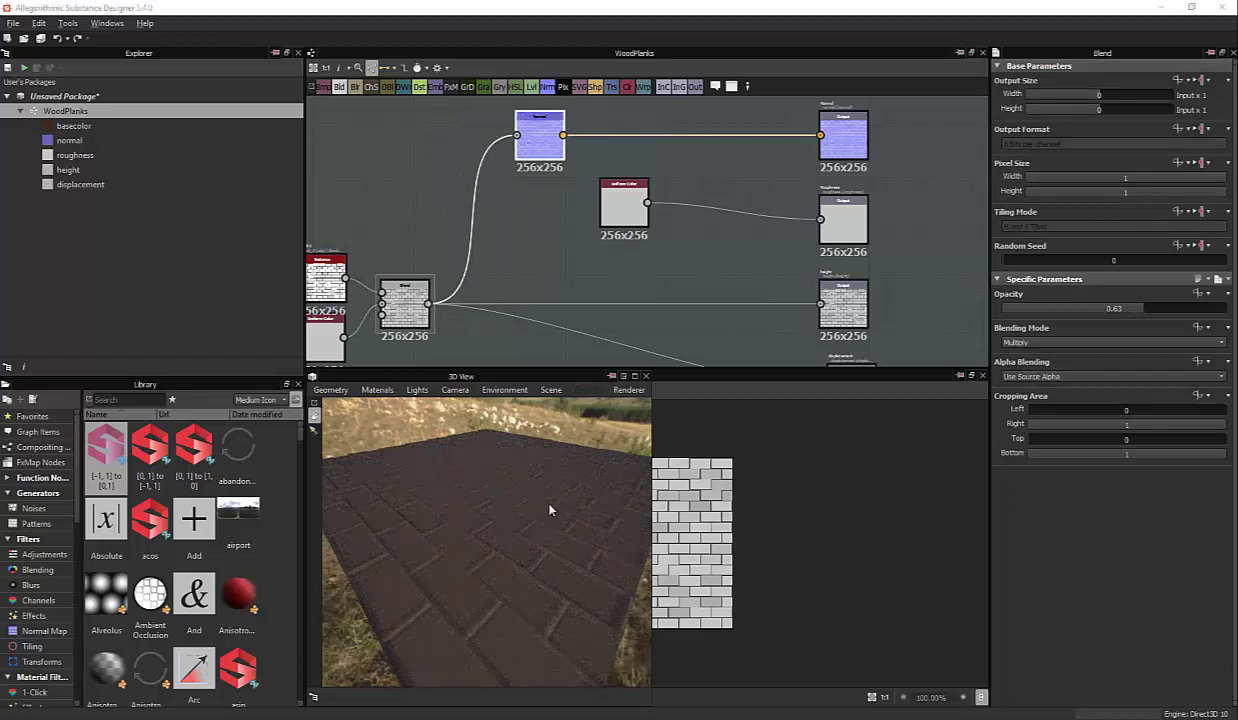
Orbit the 3D preview and select the height output to inspect the result
left_click_drag(549, 510, 499, 455)
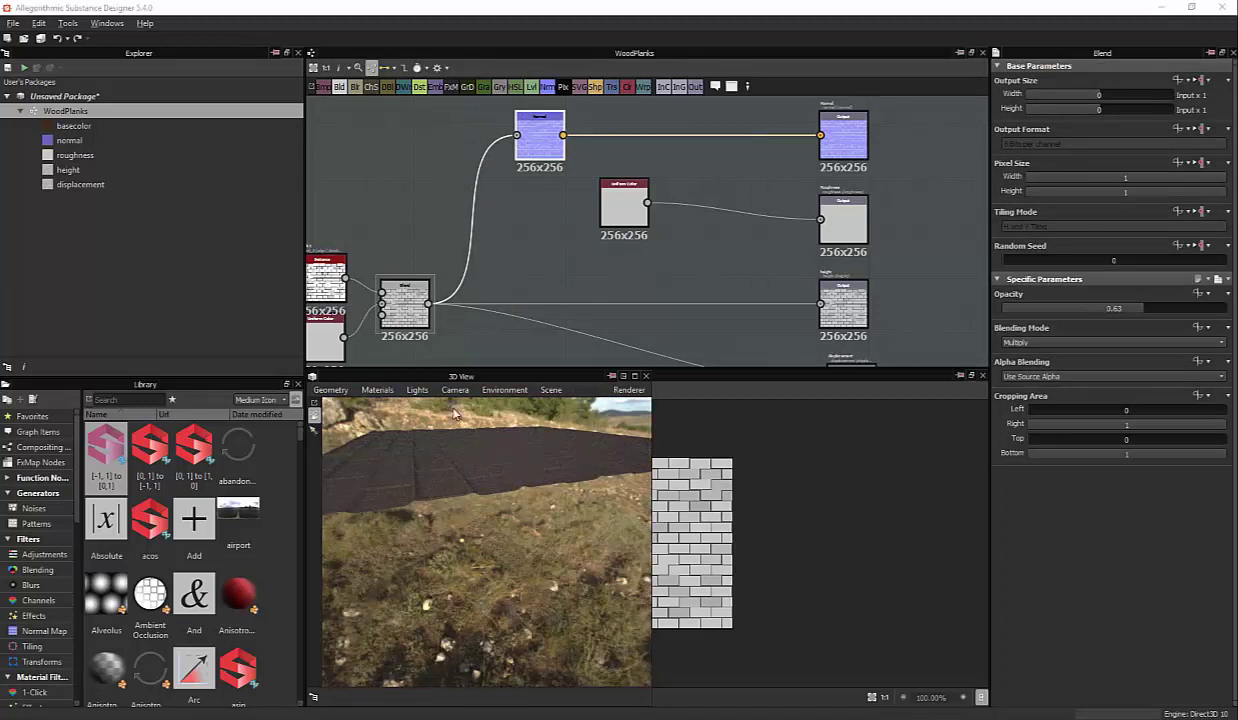
left_click_drag(455, 413, 488, 415)
middle_click_drag(730, 306, 713, 238)
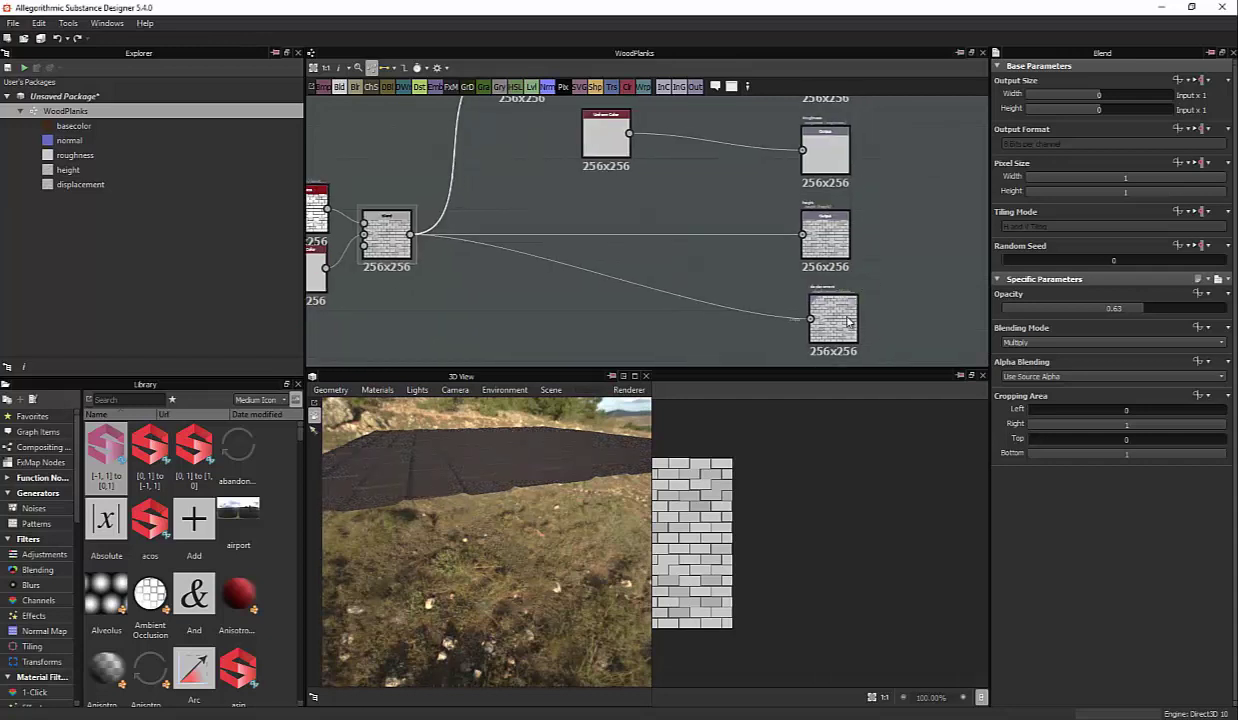
left_click(836, 242)
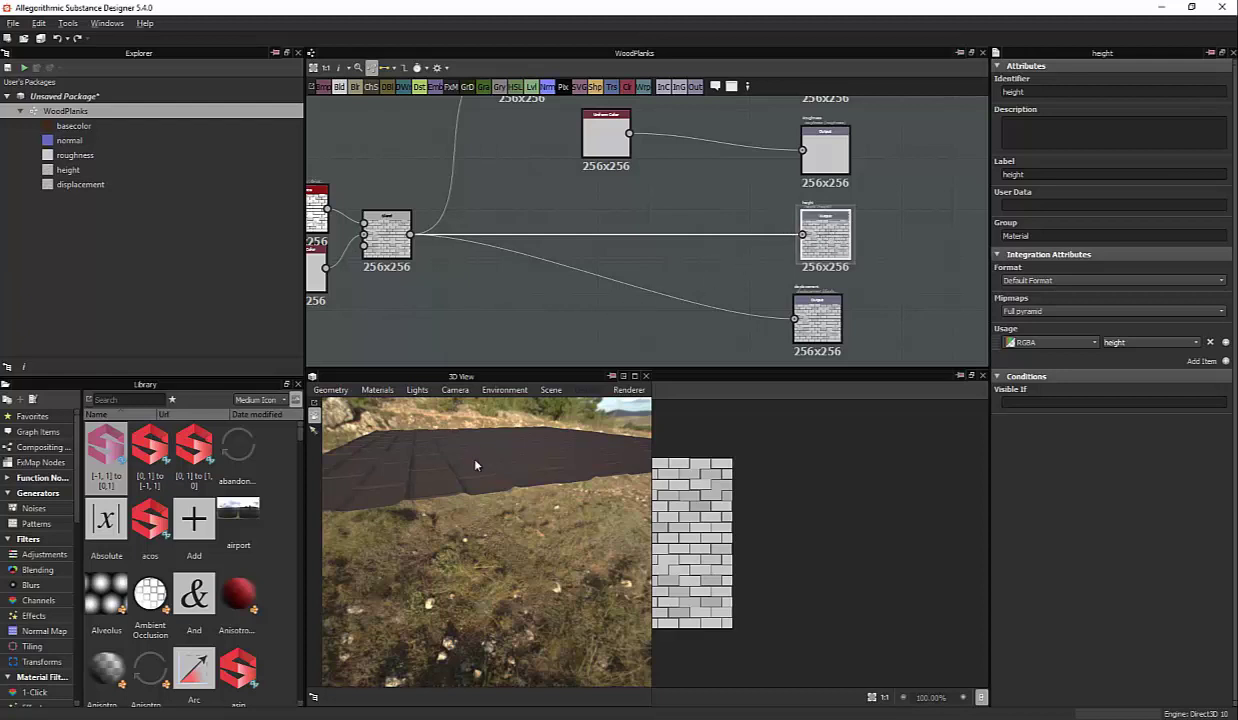
mouse_move(476, 465)
left_mouse_down()
mouse_move(516, 423)
mouse_move(499, 408)
mouse_move(553, 426)
mouse_move(553, 351)
left_mouse_up()
Raise the Multiply Blend opacity from 0.63 to 1
right_click(763, 262)
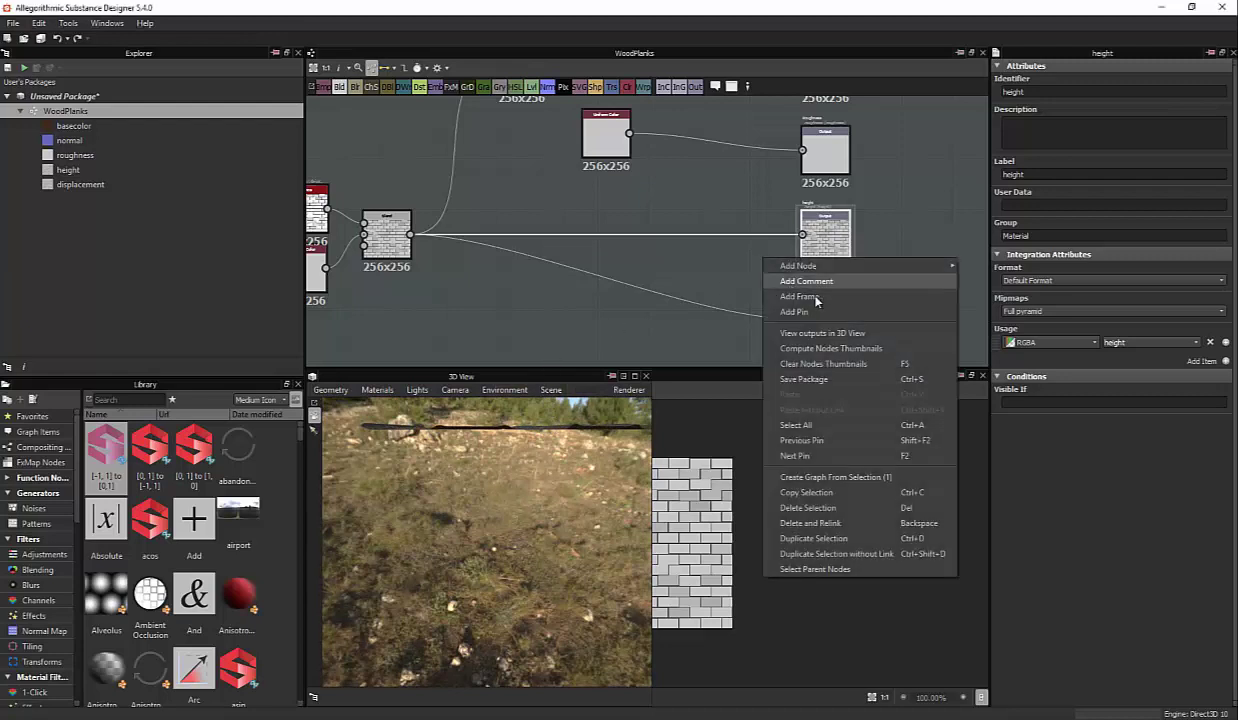
left_click(830, 330)
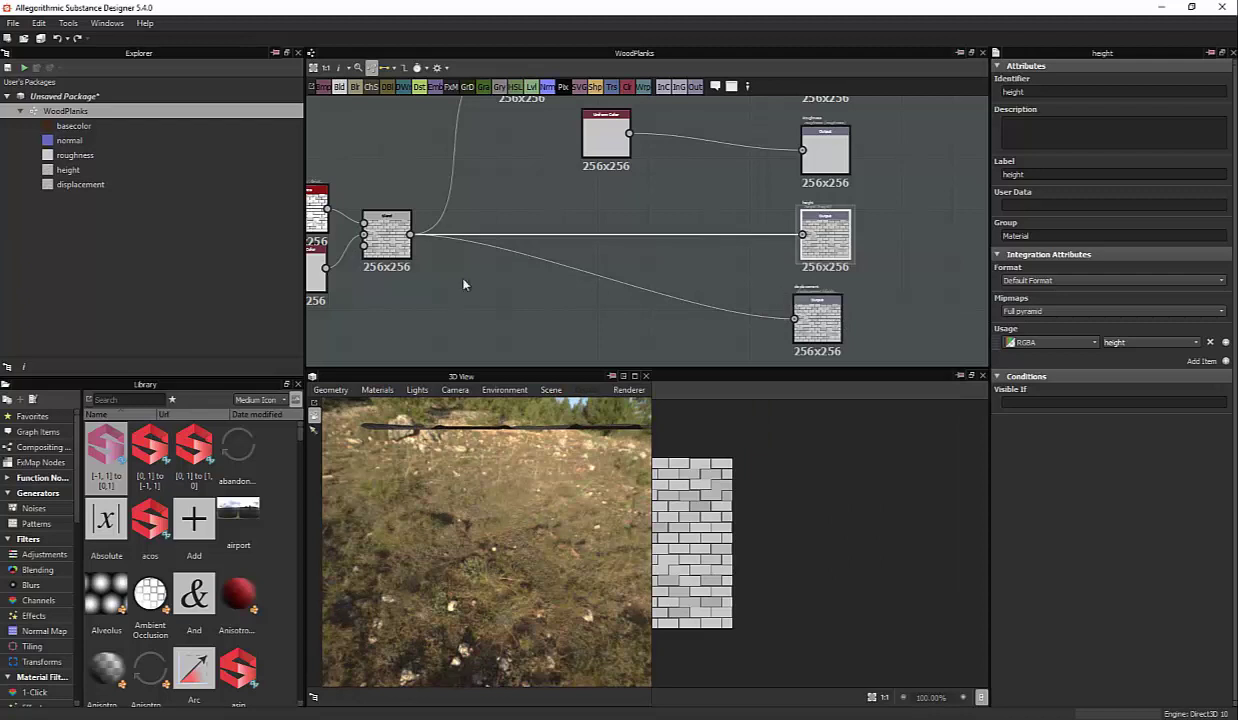
left_click(386, 230)
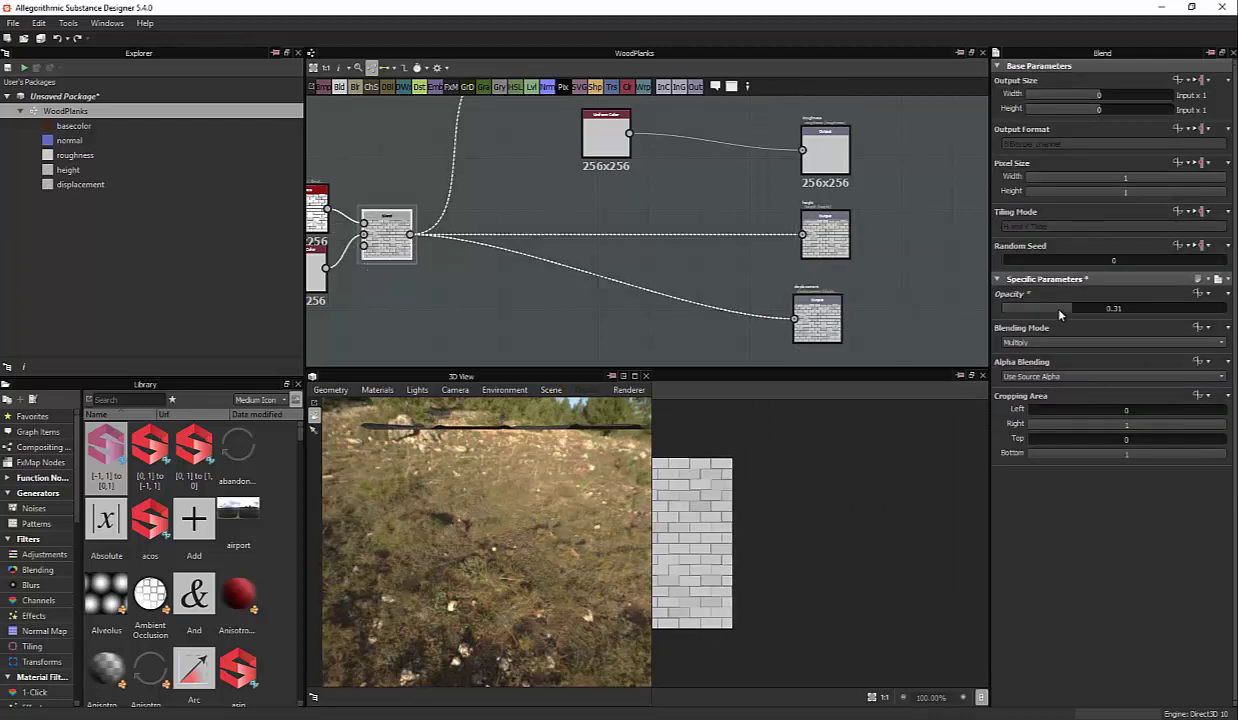
left_click_drag(1037, 298, 1126, 303)
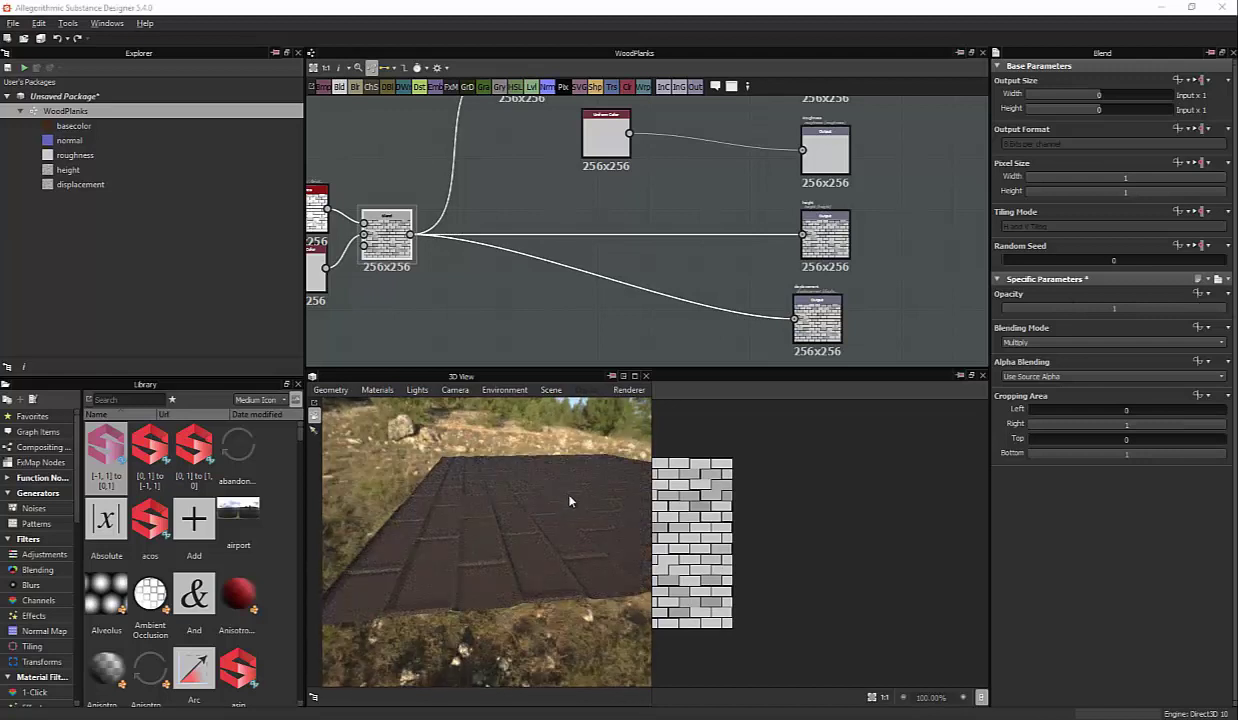
left_click_drag(569, 500, 530, 430)
middle_click_drag(517, 329, 651, 316)
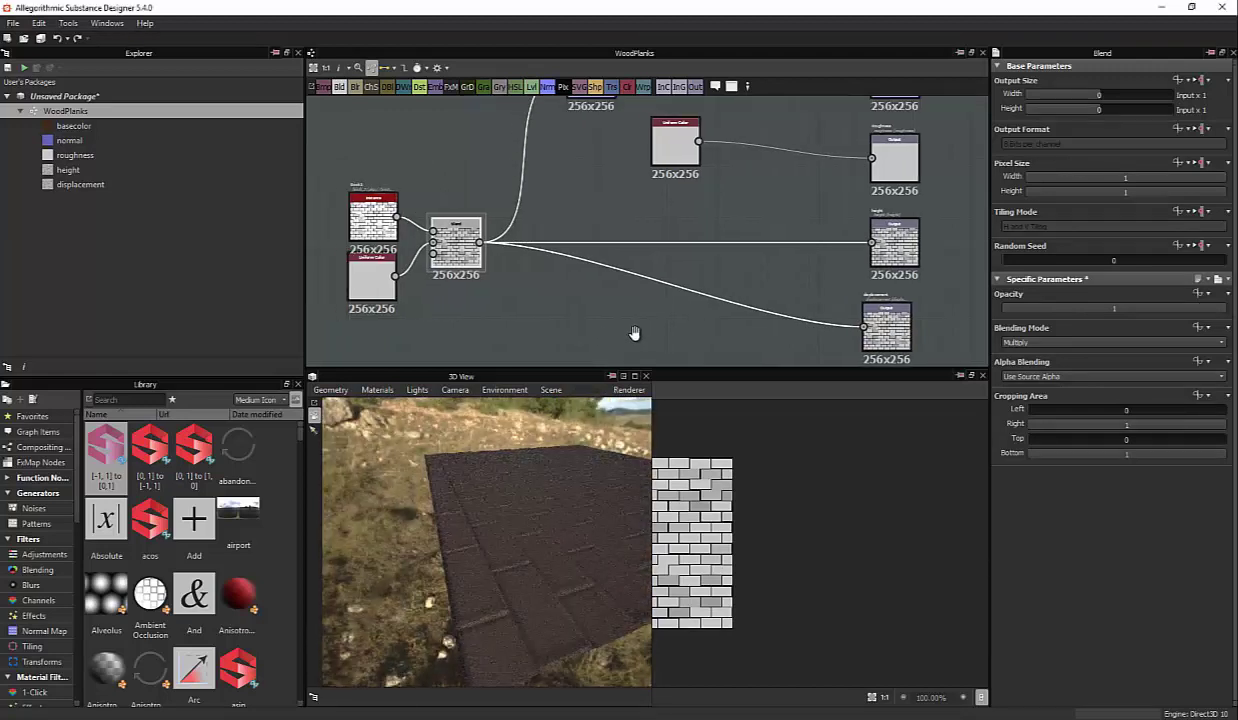
Open the Default preview material editor and set its height scale to 4
right_click(578, 310)
left_click(377, 390)
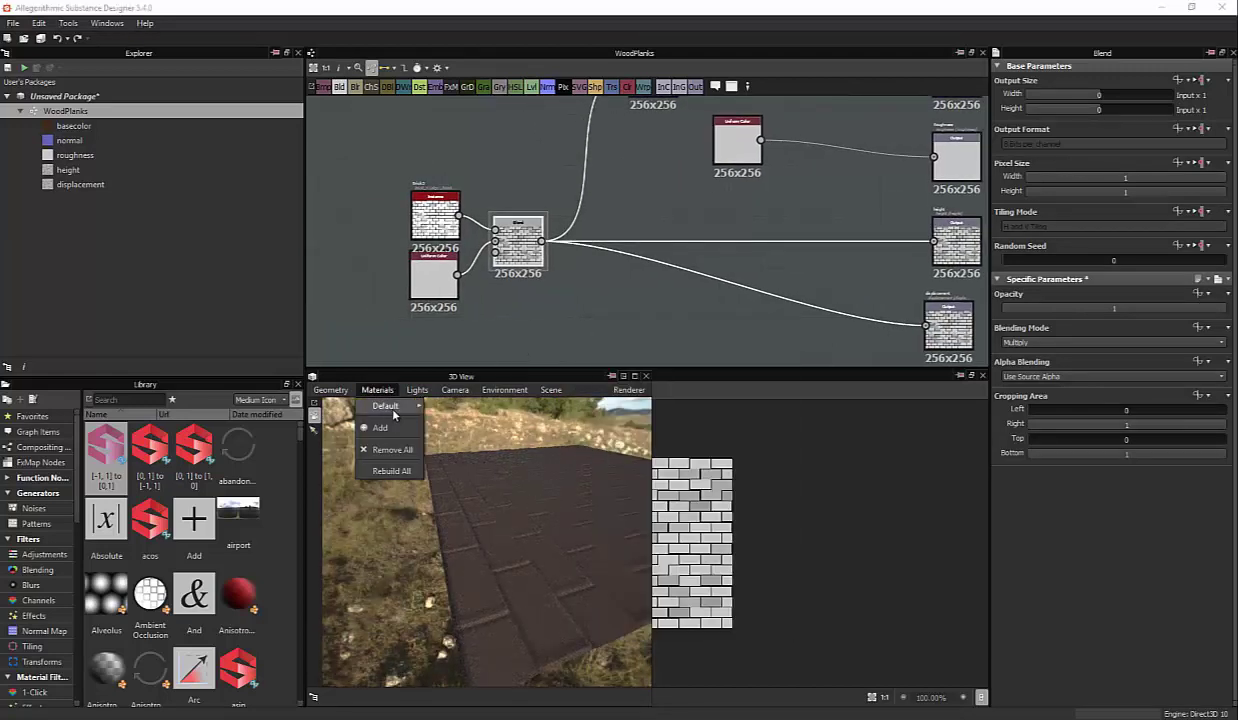
mouse_move(386, 406)
left_click(478, 413)
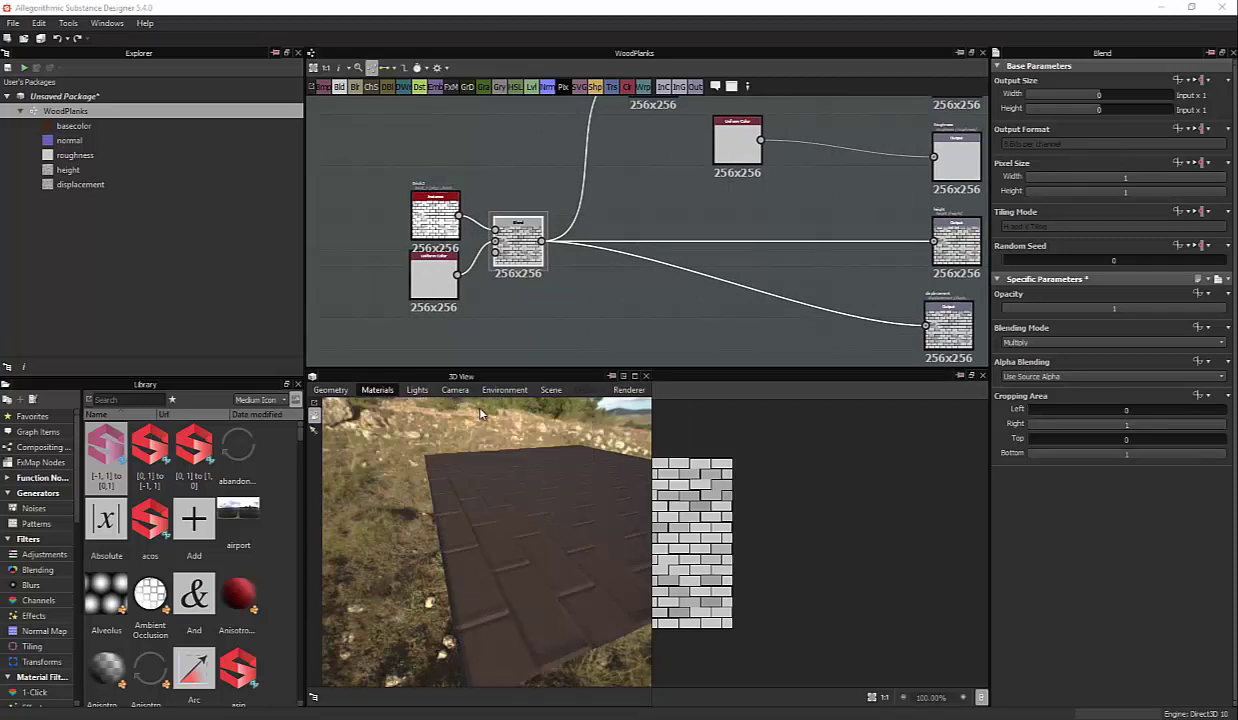
double_click(1100, 346)
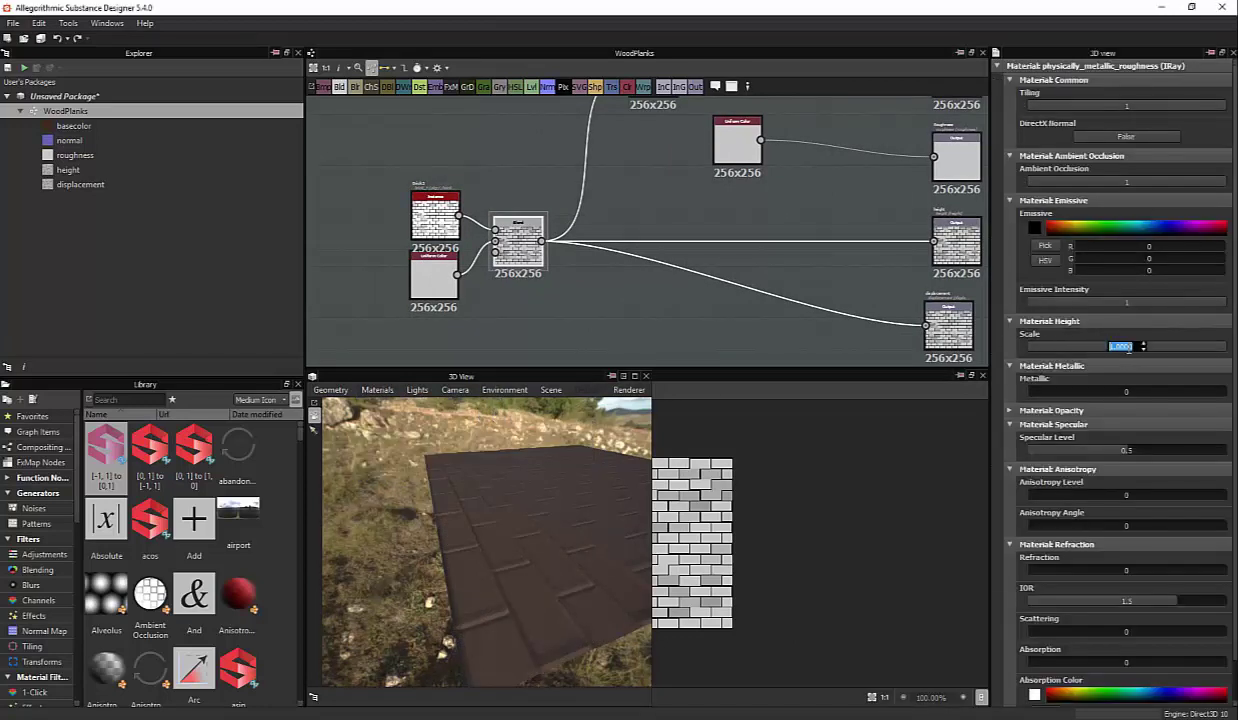
type("4")
key("Return")
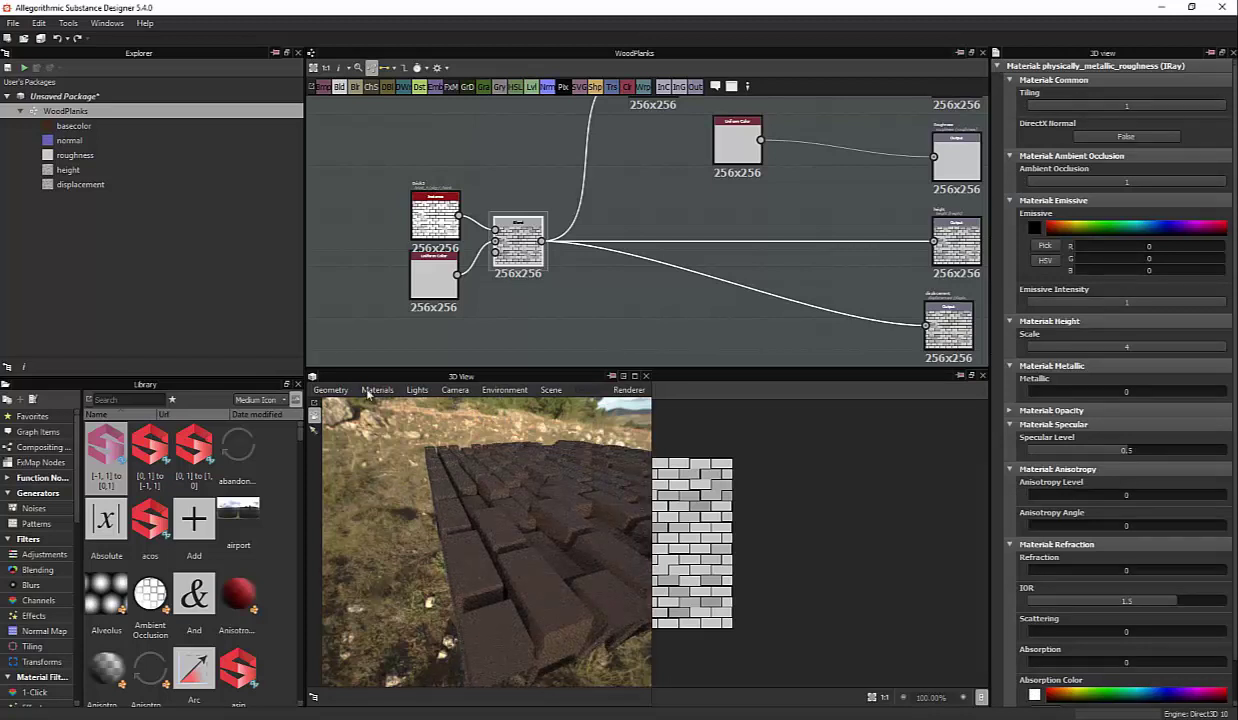
Try height scales of 1 and 2.13, settling back on a height scale of 1
mouse_move(478, 489)
left_mouse_down()
mouse_move(340, 447)
mouse_move(400, 414)
left_mouse_up()
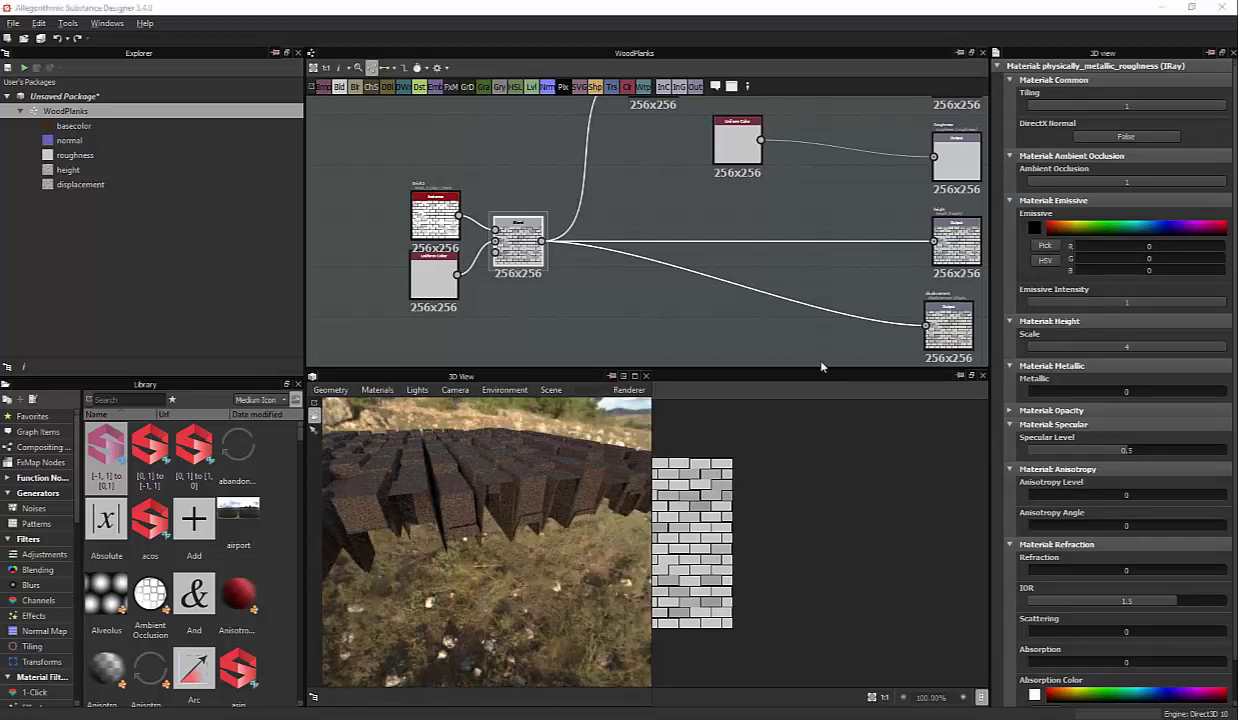
double_click(1129, 347)
type("1")
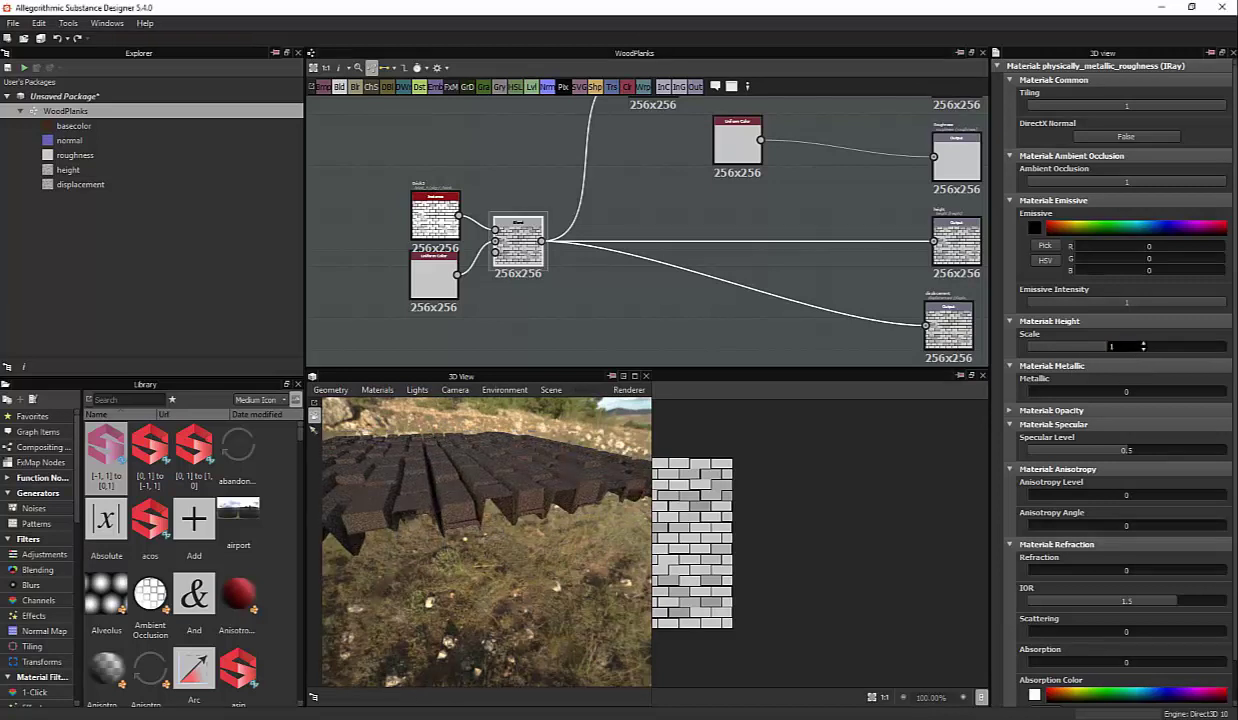
key("Return")
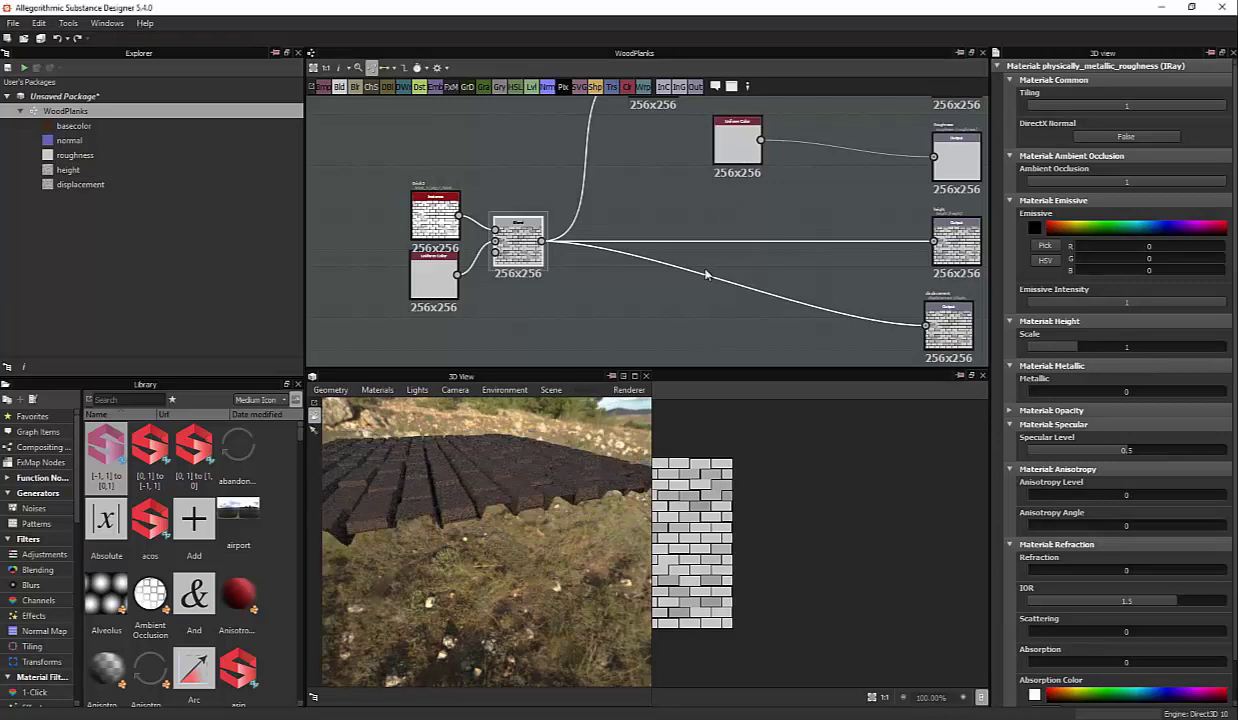
mouse_move(497, 442)
left_mouse_down()
mouse_move(553, 435)
mouse_move(526, 480)
mouse_move(608, 430)
left_mouse_up()
double_click(1135, 348)
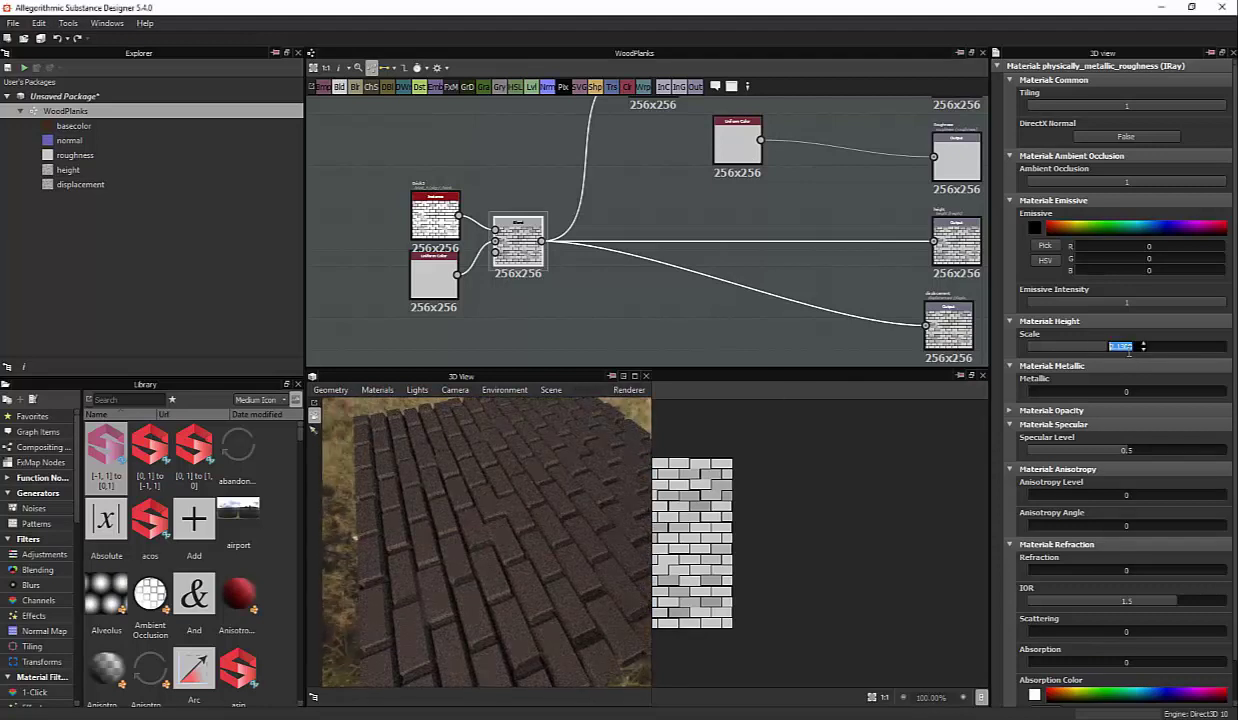
left_click(621, 342)
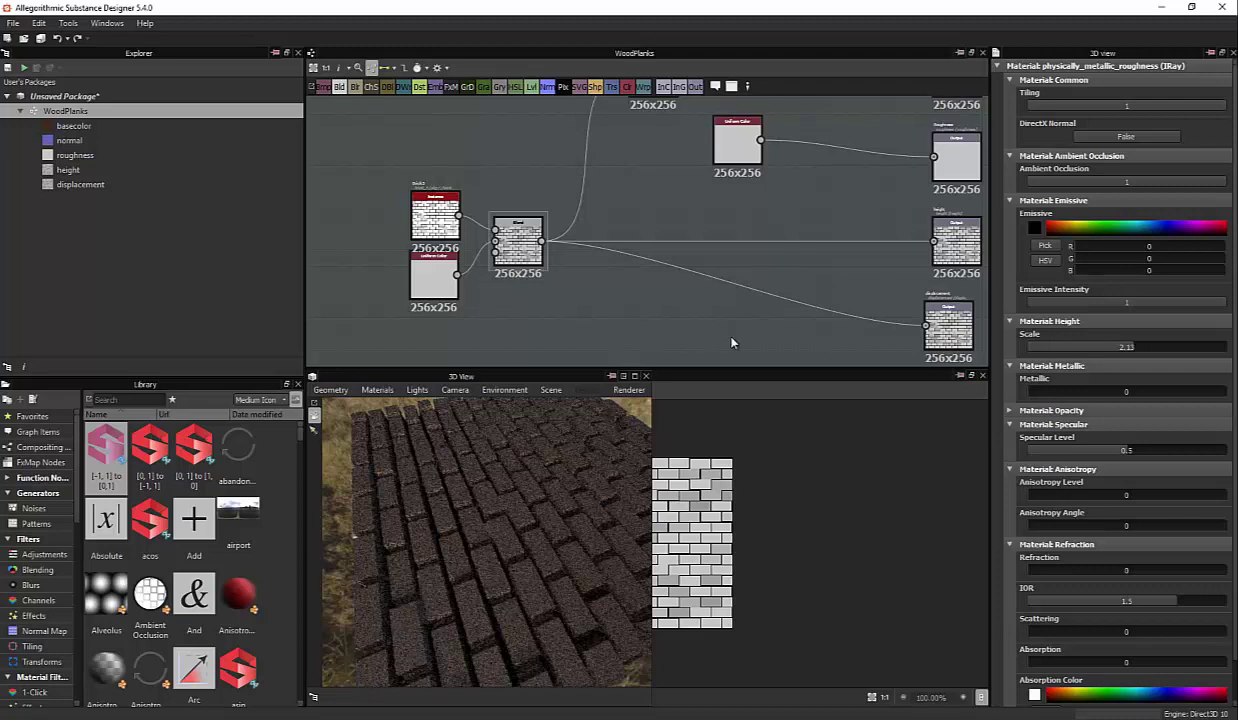
type("1")
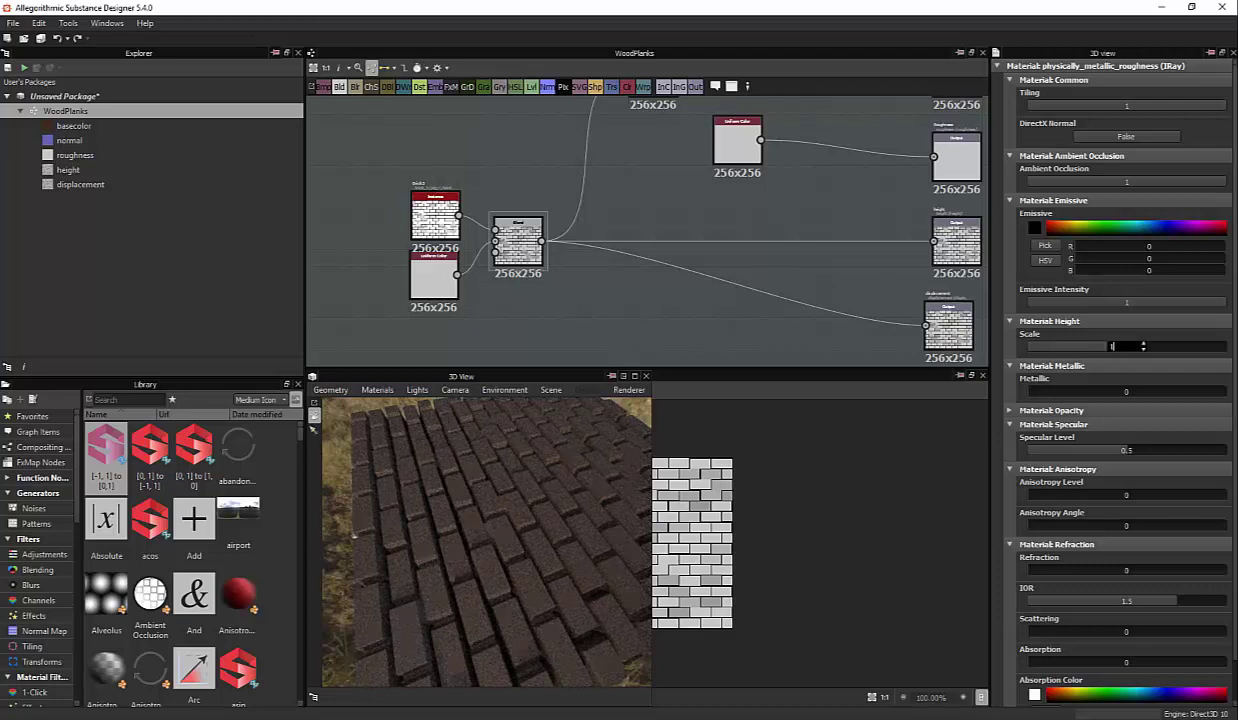
key("Return")
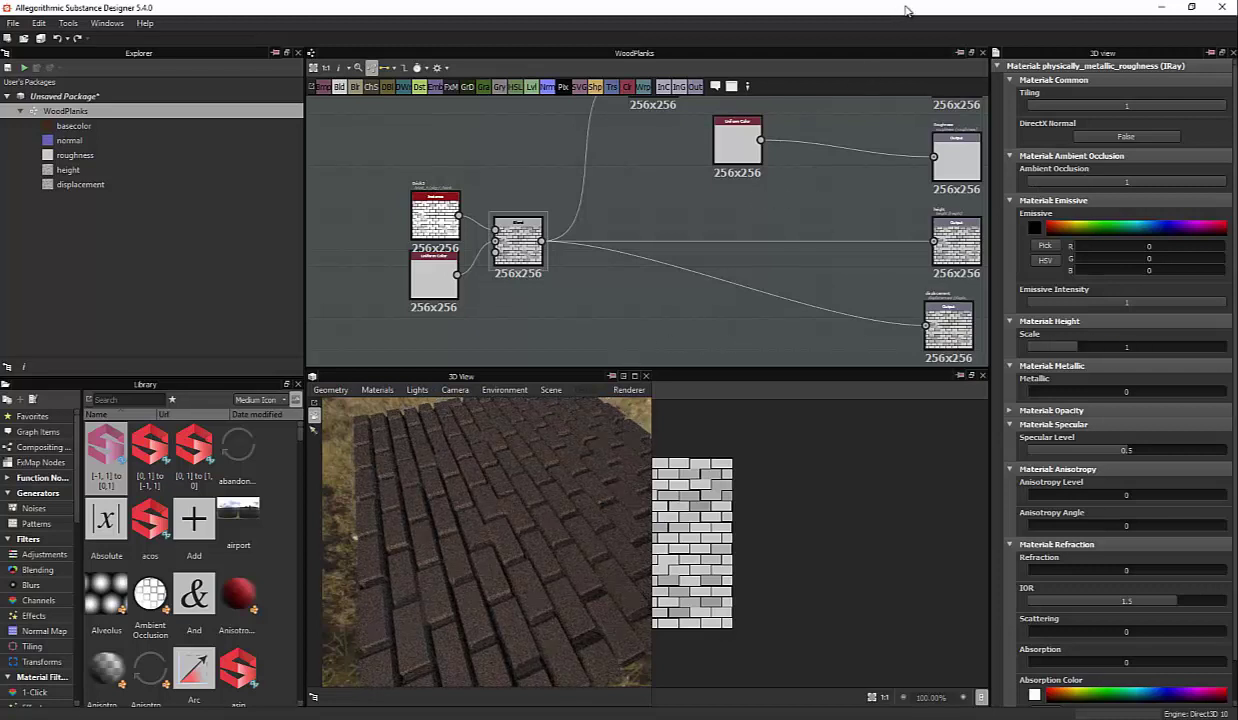
left_click_drag(508, 443, 480, 460)
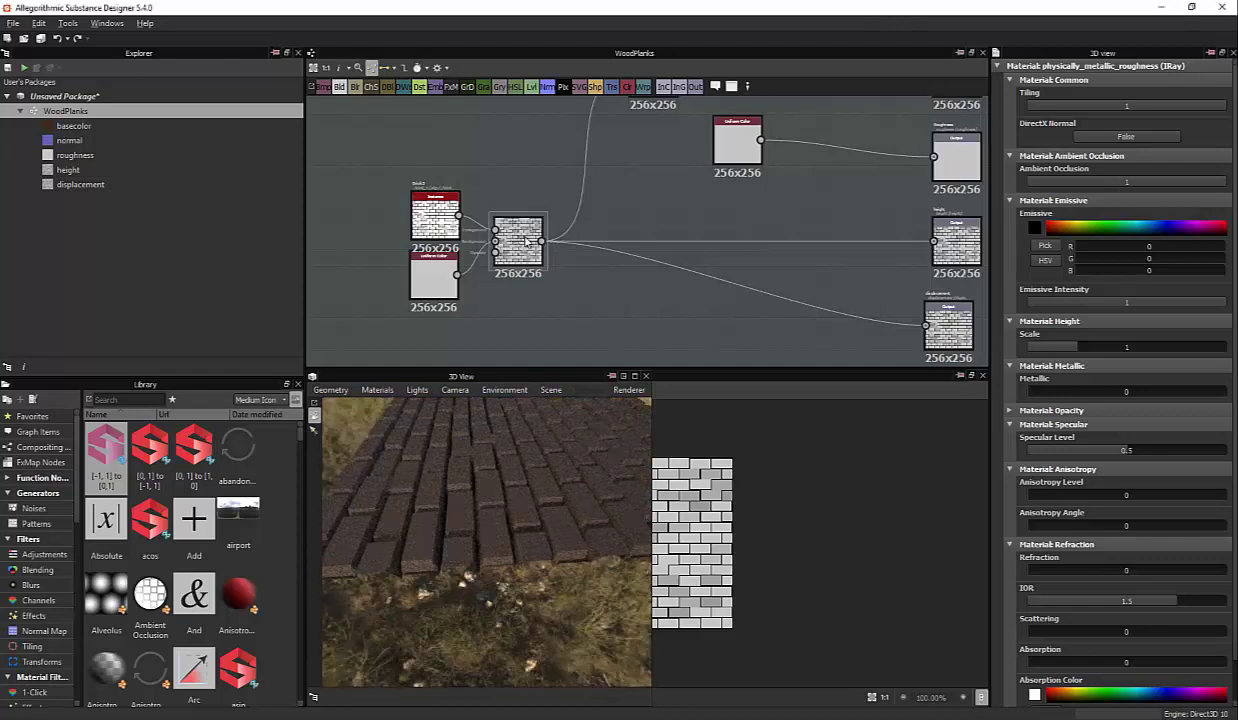
left_click_drag(539, 241, 573, 241)
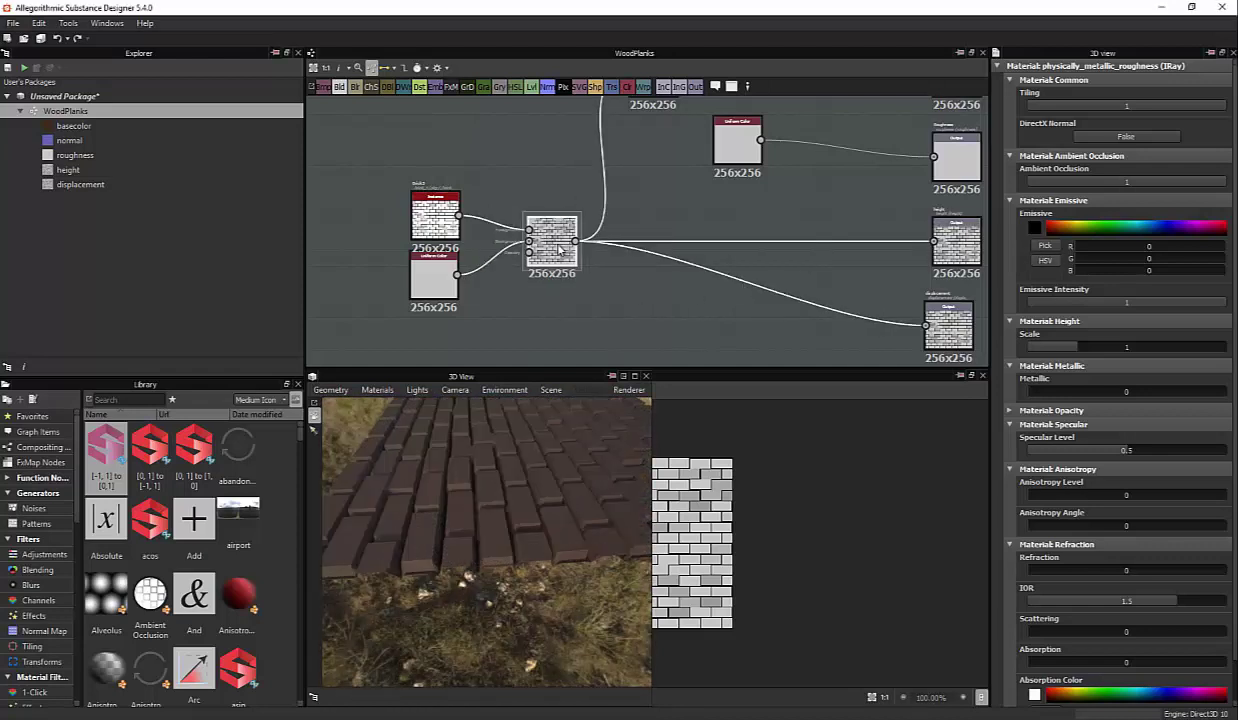
Set the Blend opacity to about 0.25
left_click(551, 246)
double_click(1110, 308)
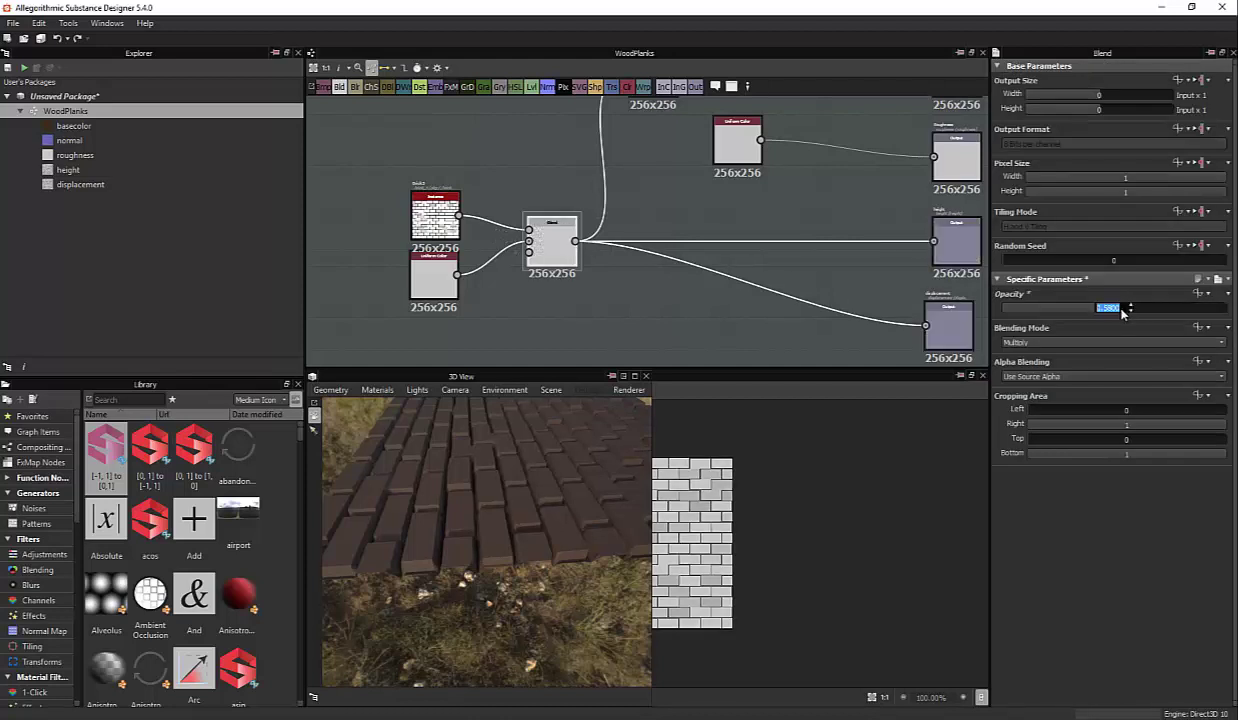
type("0.25")
key("Return")
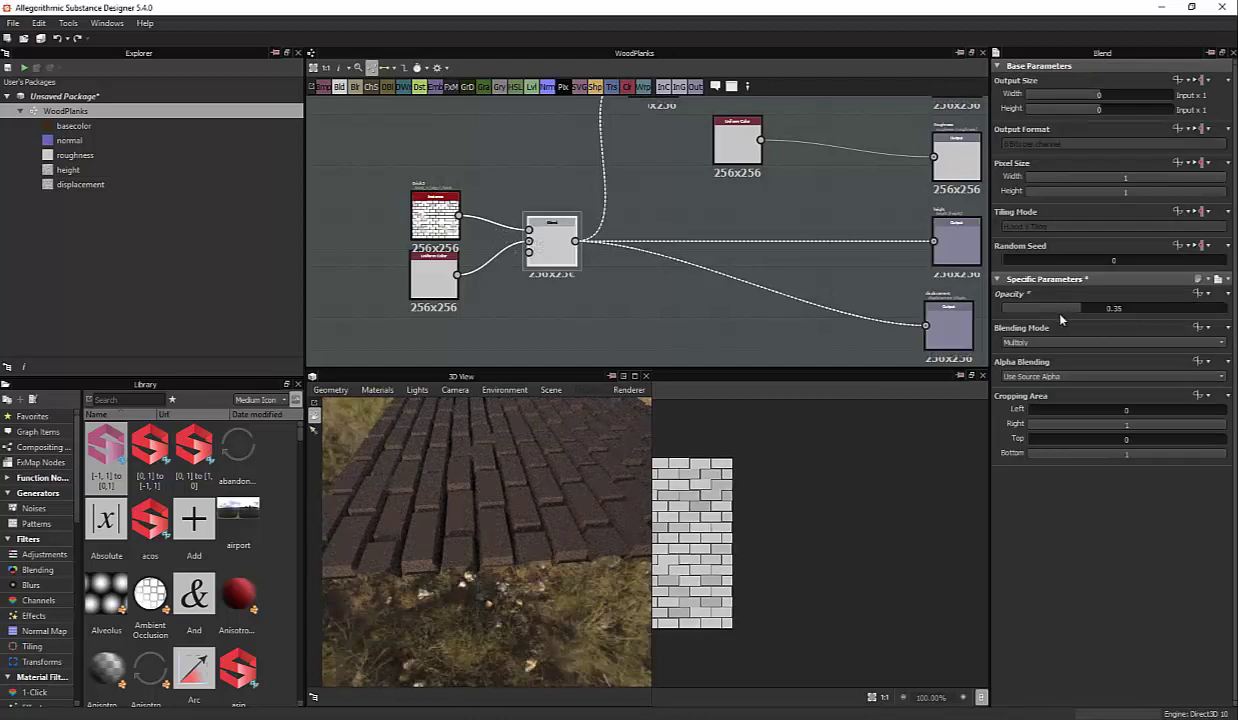
left_click_drag(1050, 308, 1041, 308)
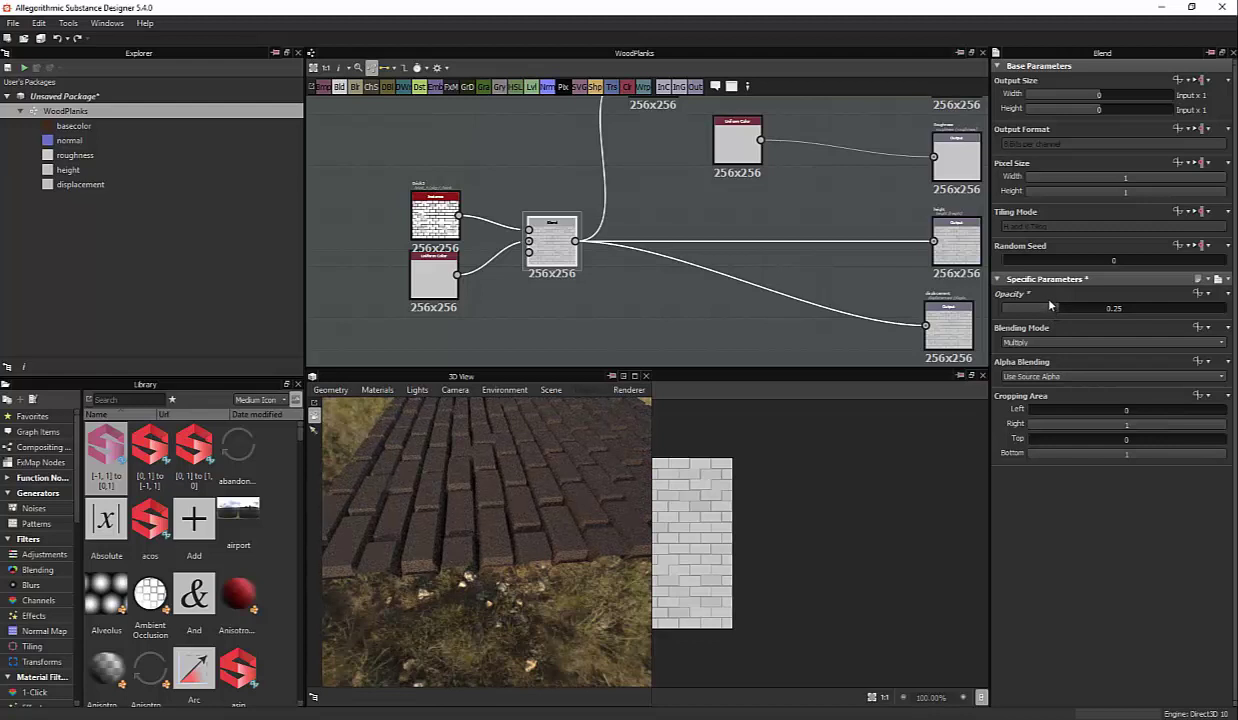
Move the lower Uniform Color node and raise its output size to 2048x2048
left_click(424, 286)
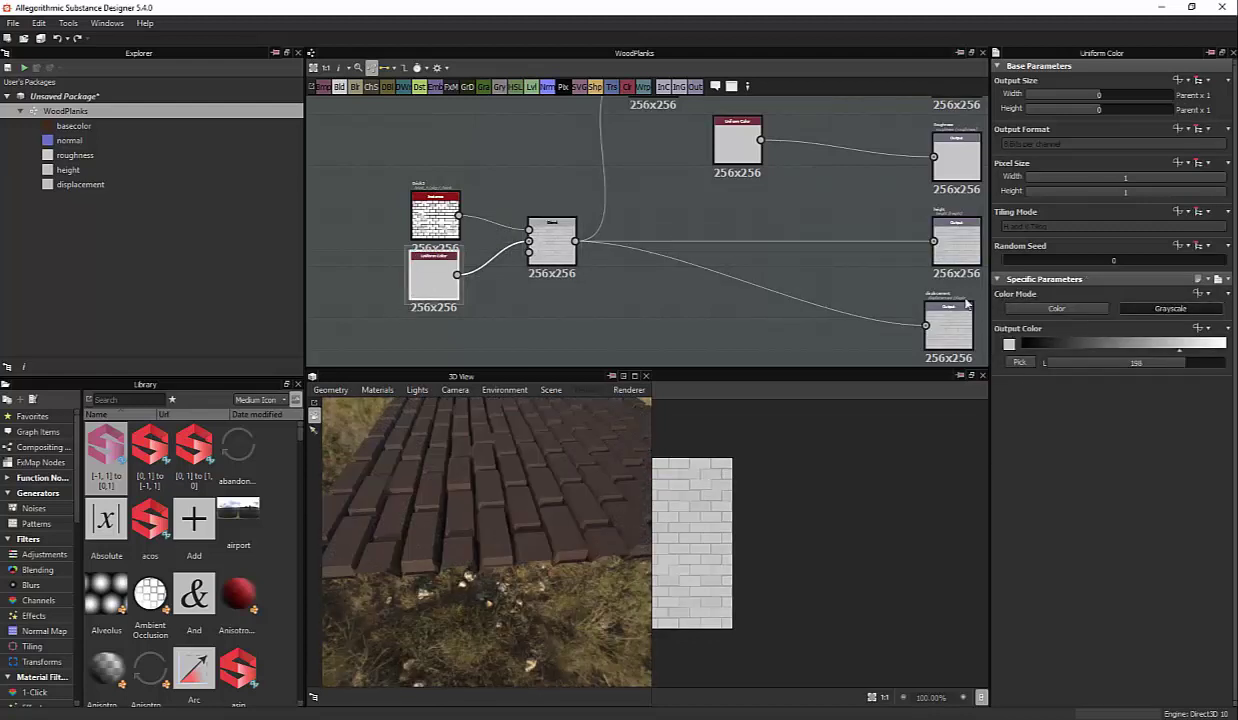
left_click_drag(424, 284, 407, 311)
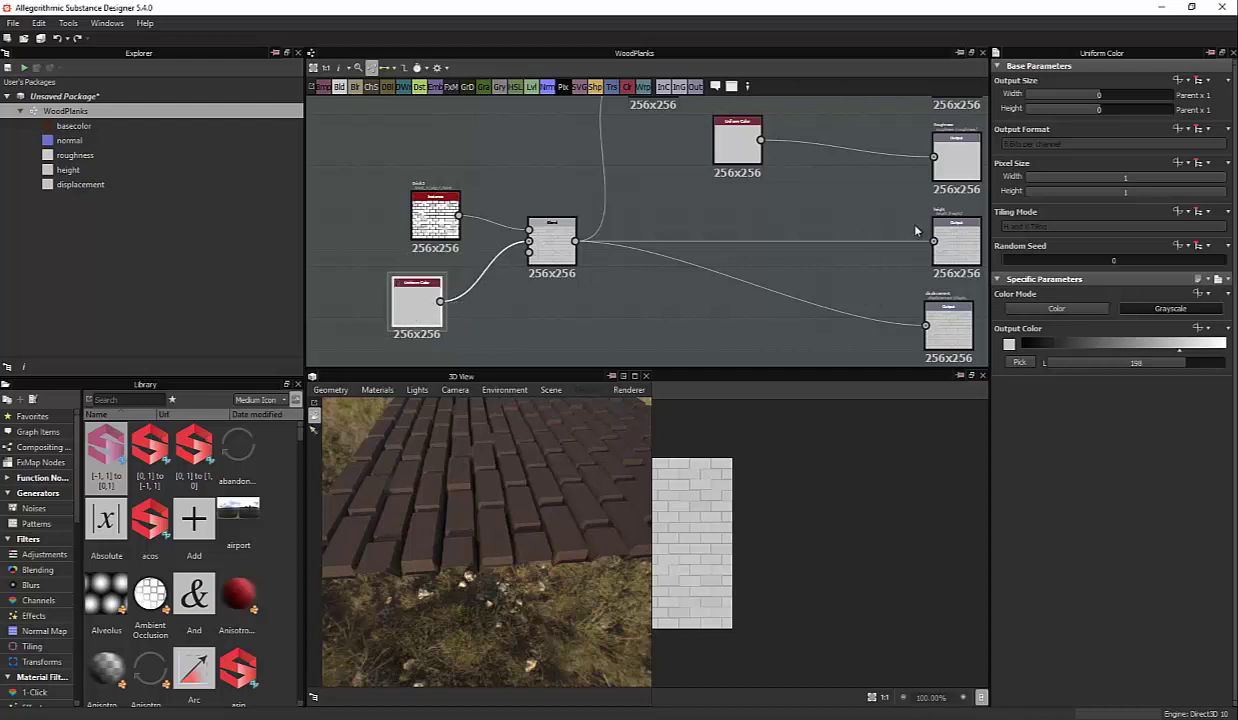
left_click(1119, 95)
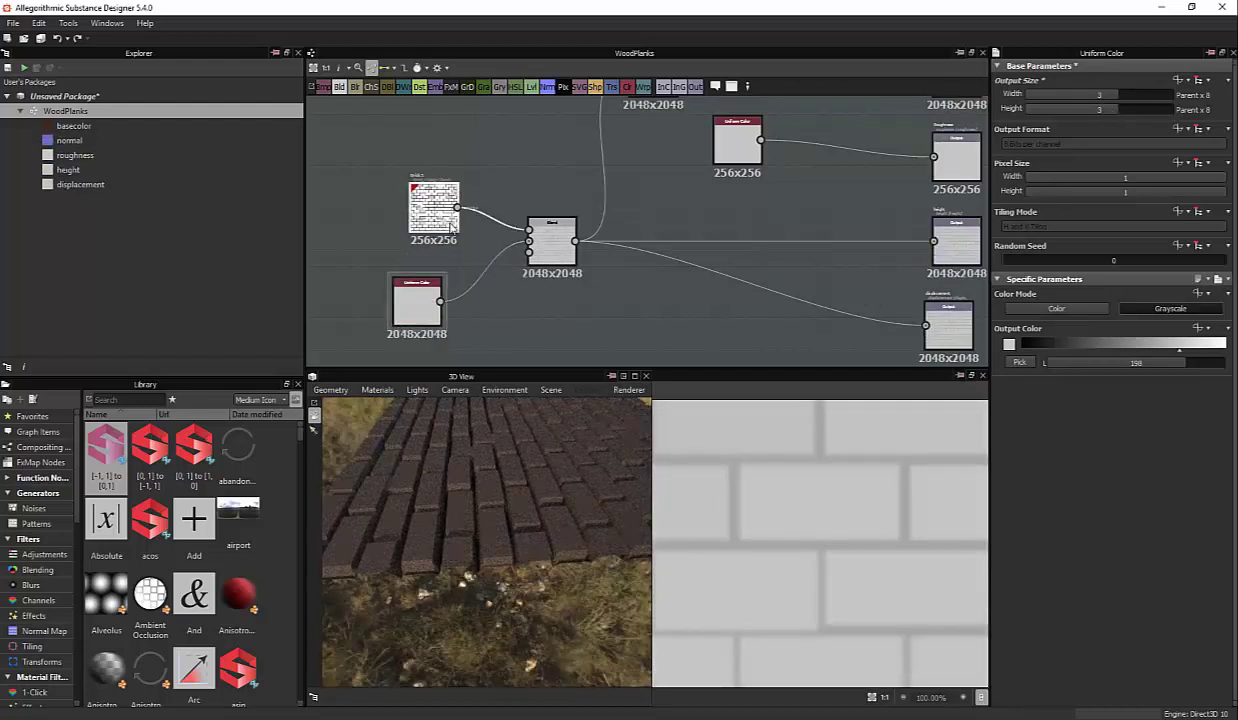
Set the brick node's output to 2048x2048 and its luminance variation to 0.37
left_click(415, 208)
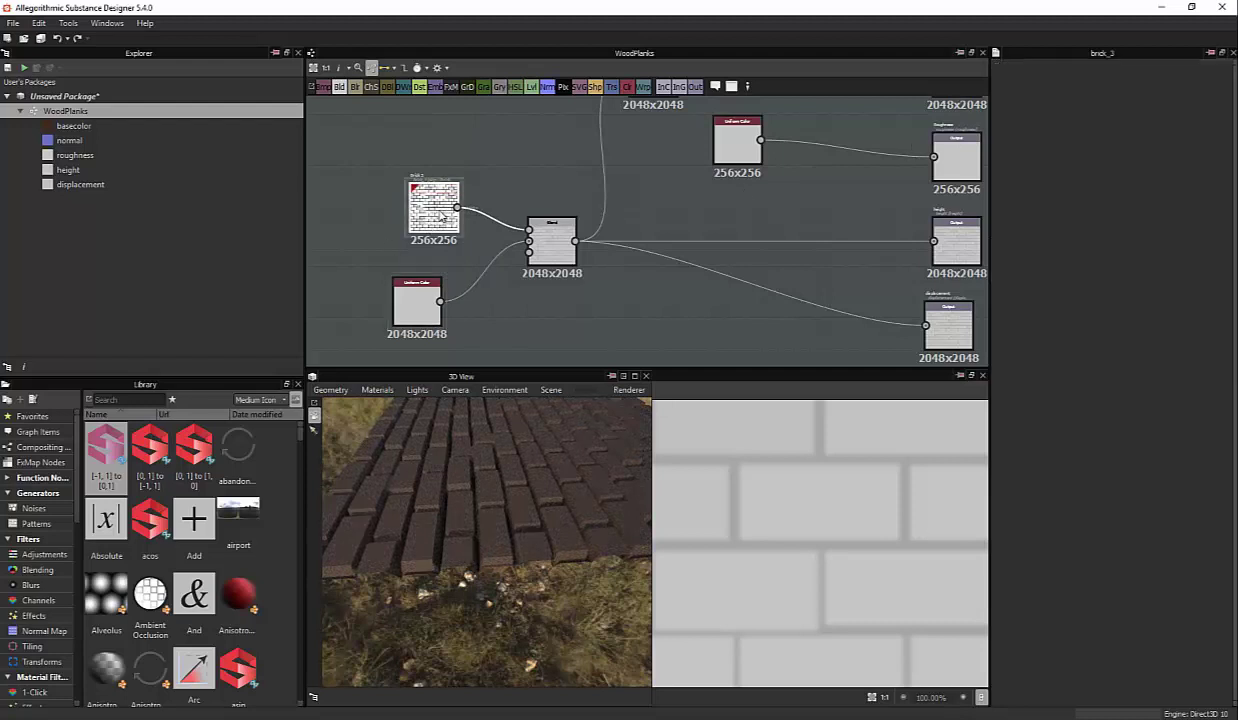
left_click(1120, 95)
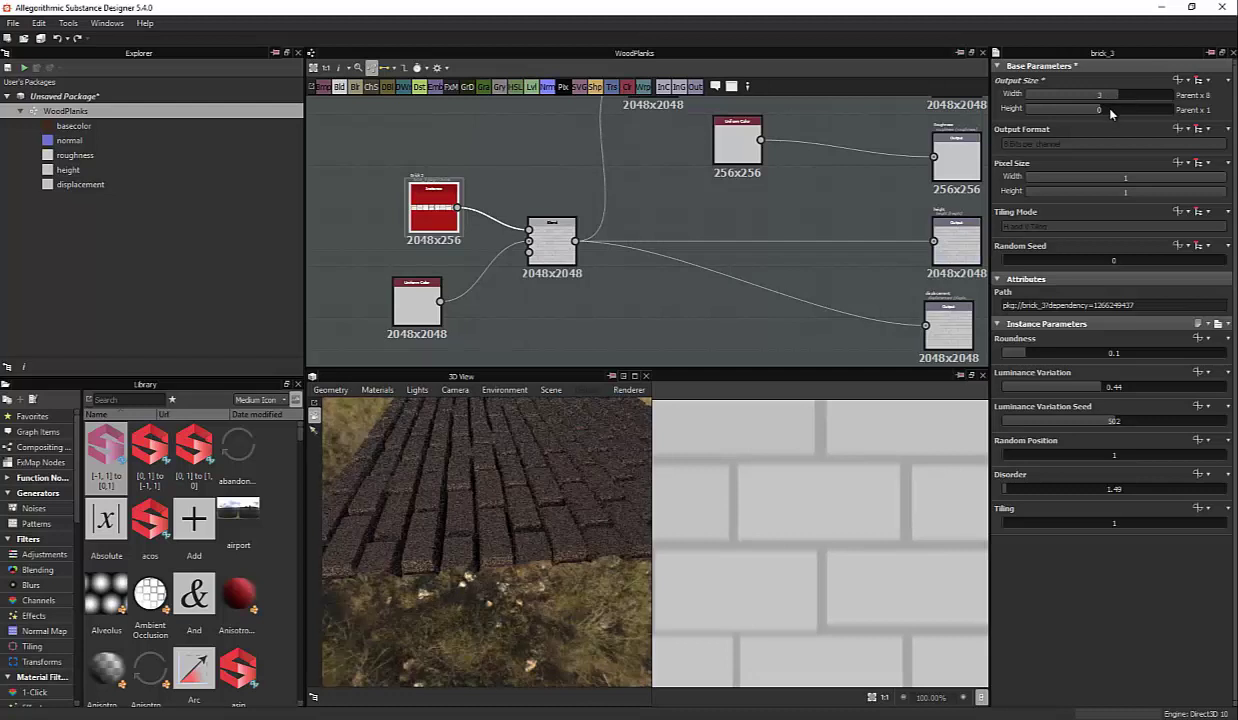
left_click(1110, 110)
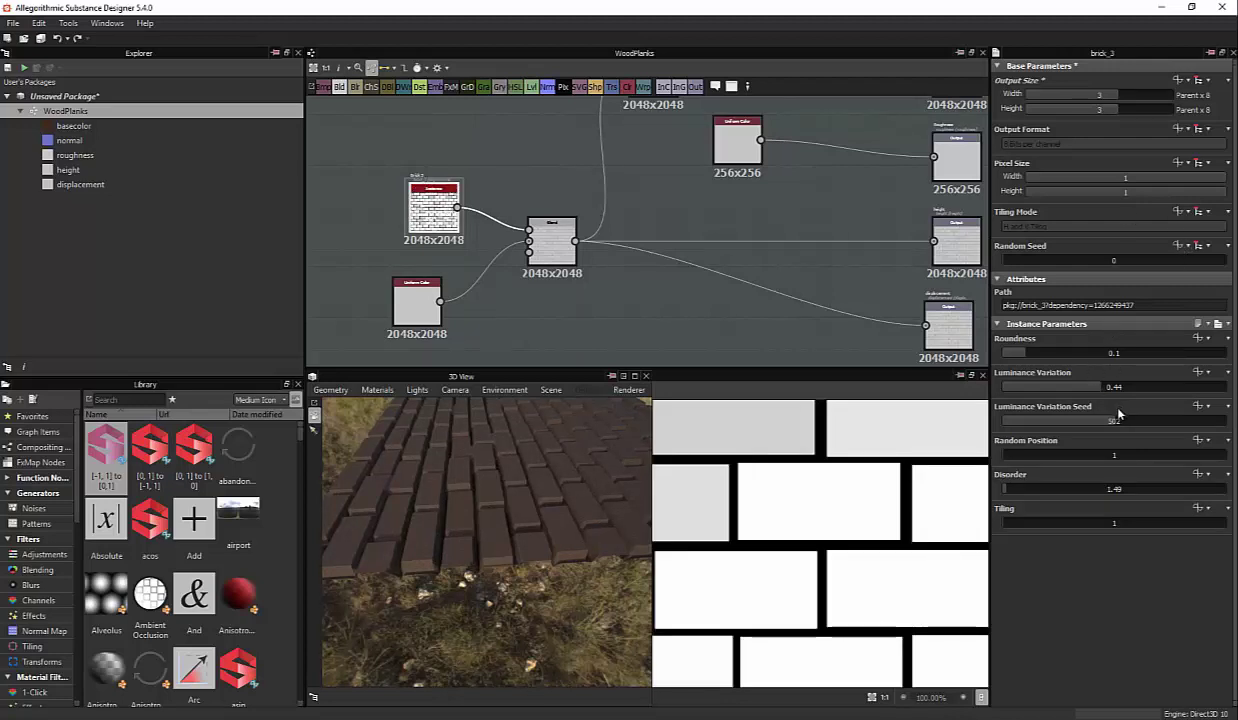
left_click_drag(1094, 392, 1083, 388)
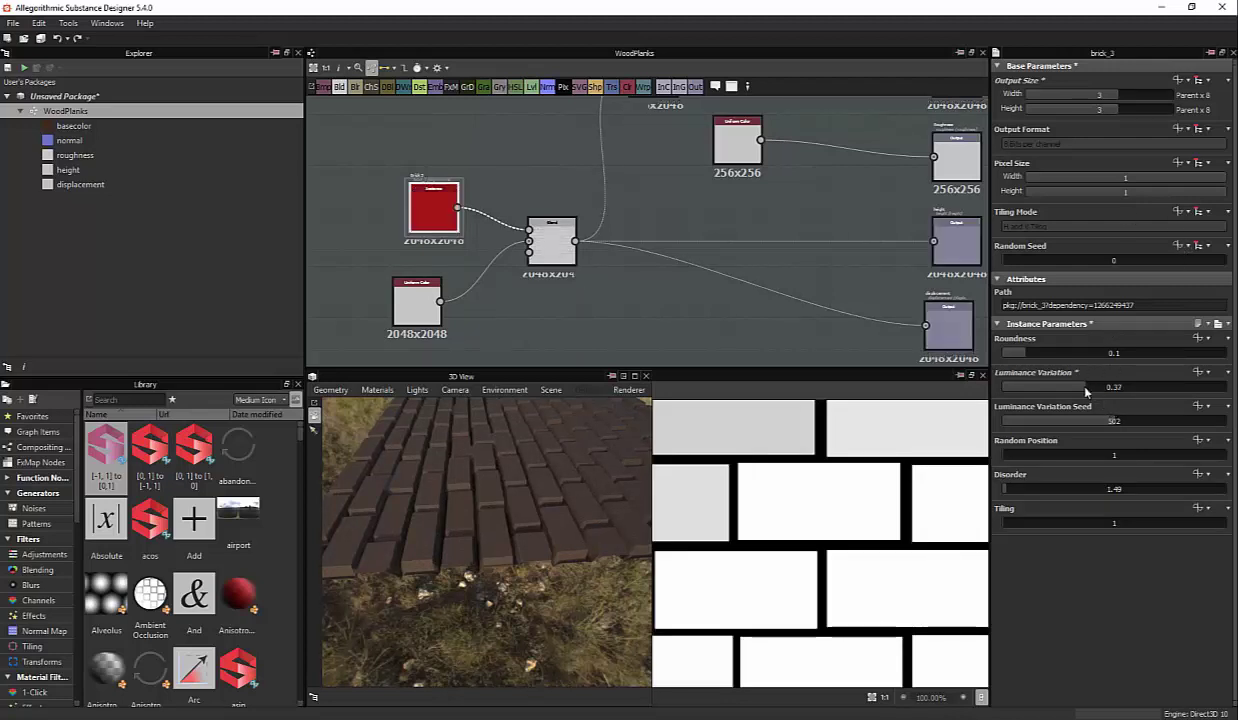
Try a brick tiling of 9, revert it to 1, and move the brick node left
scroll(840, 505, "down", 2)
scroll(845, 495, "down", 2)
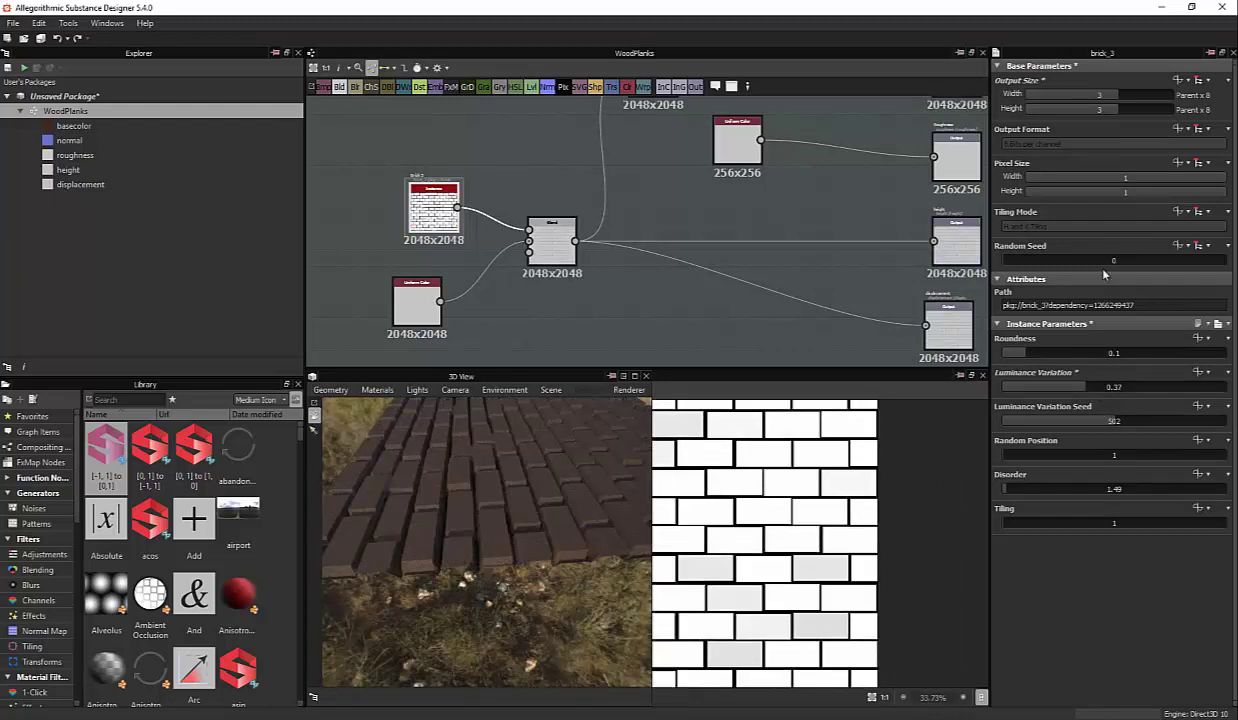
left_click(1113, 521)
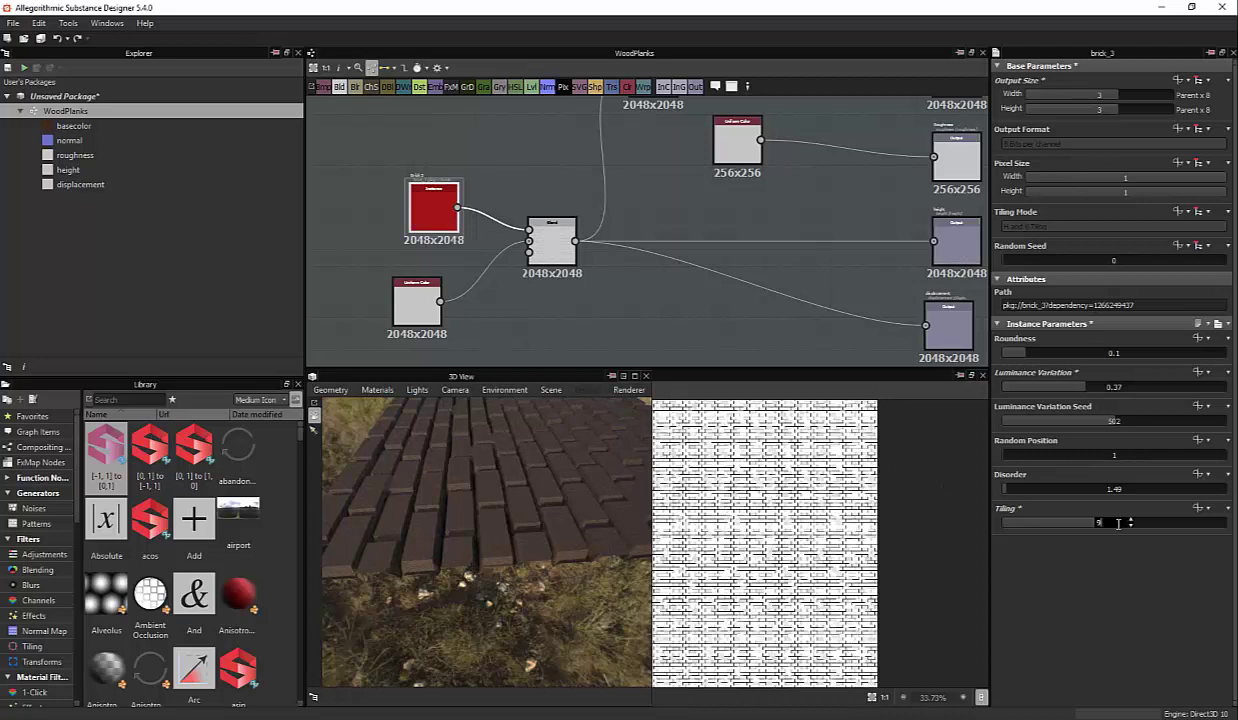
key("Return")
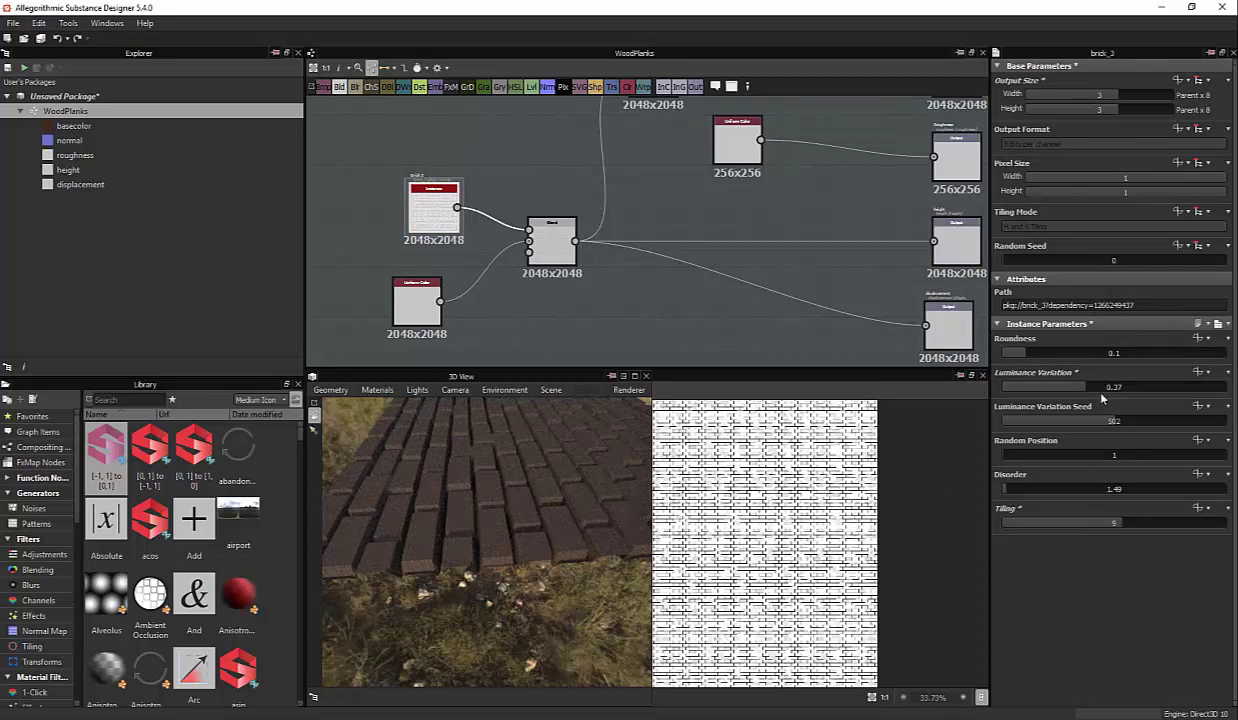
key("ctrl+z")
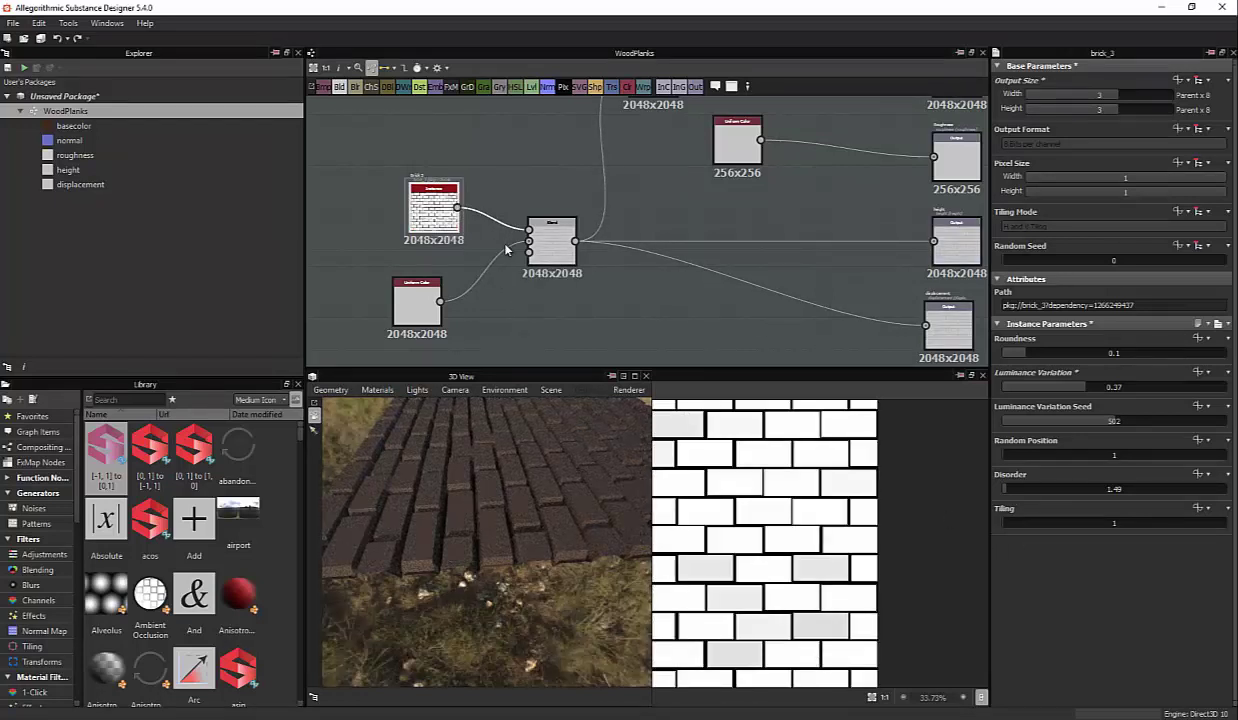
left_click_drag(407, 239, 332, 239)
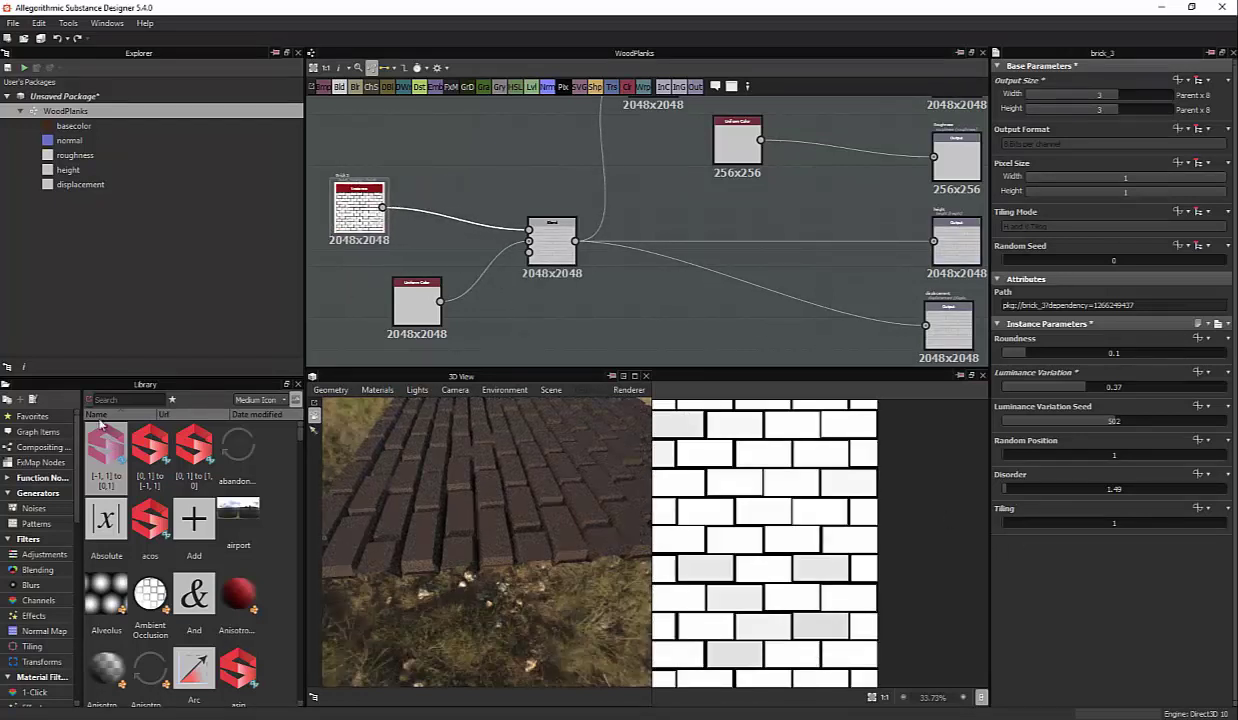
type("safe")
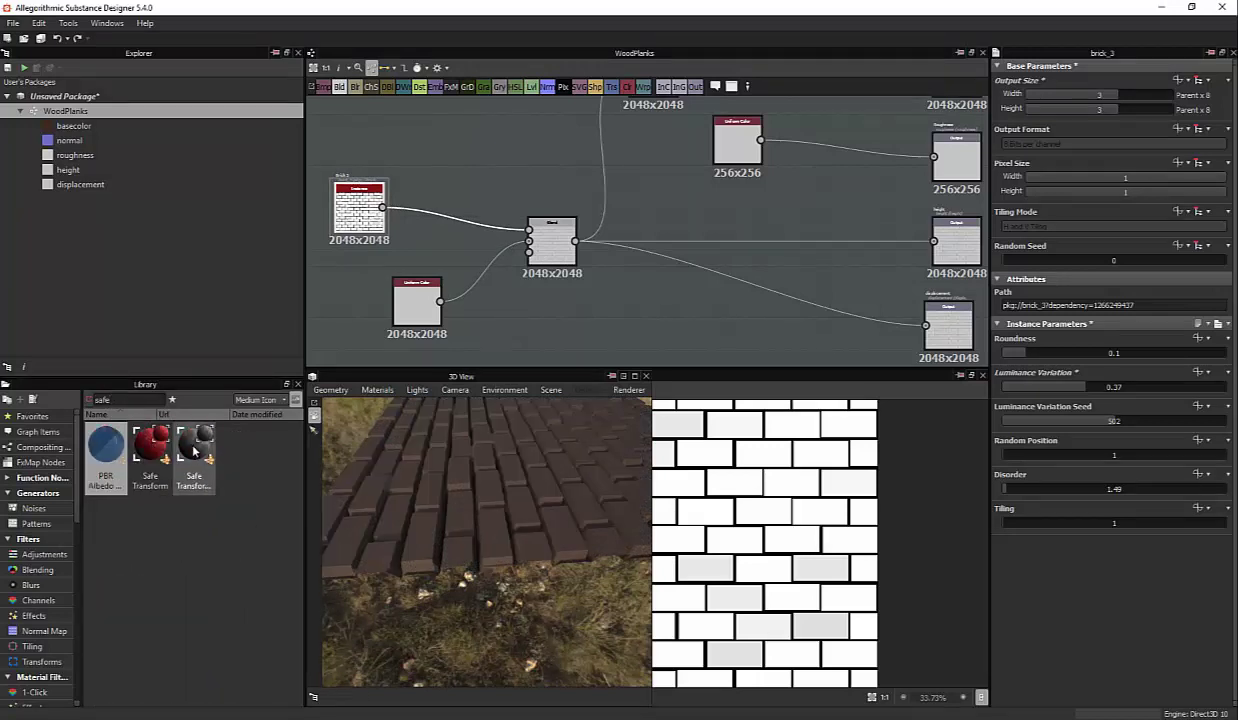
mouse_move(194, 450)
left_mouse_down()
mouse_move(440, 208)
mouse_move(474, 216)
left_mouse_up()
double_click(443, 211)
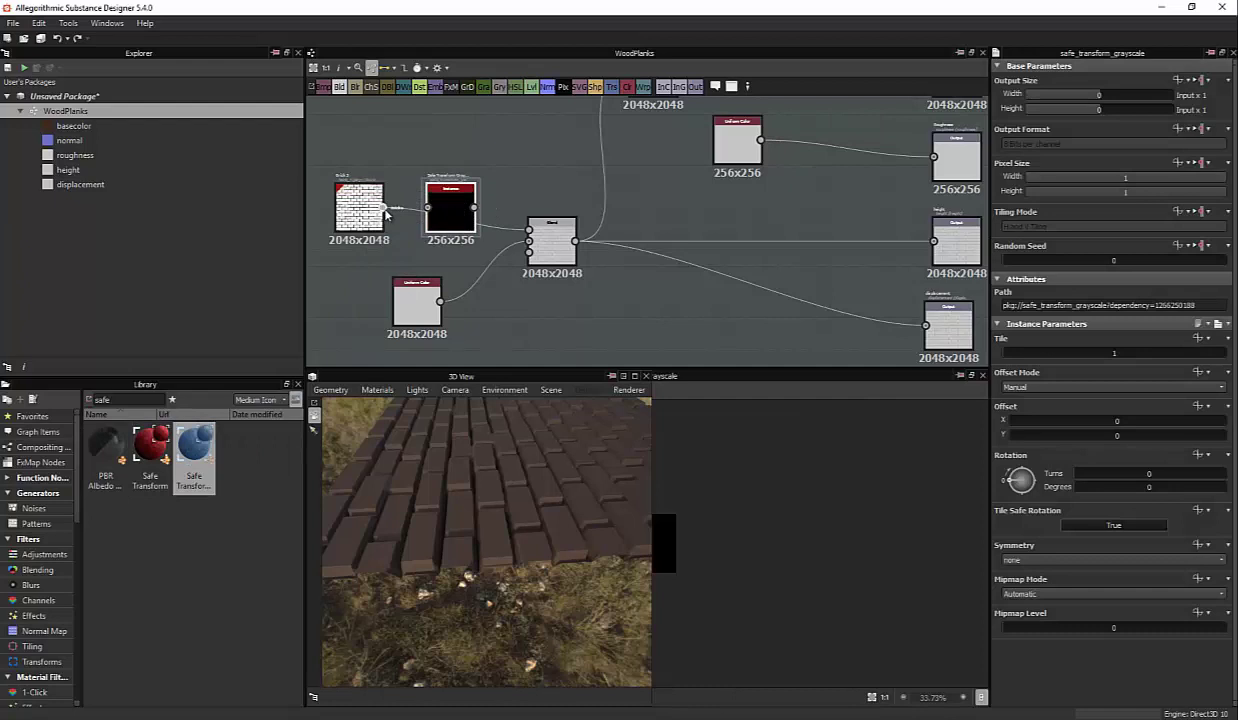
left_click_drag(382, 207, 529, 229)
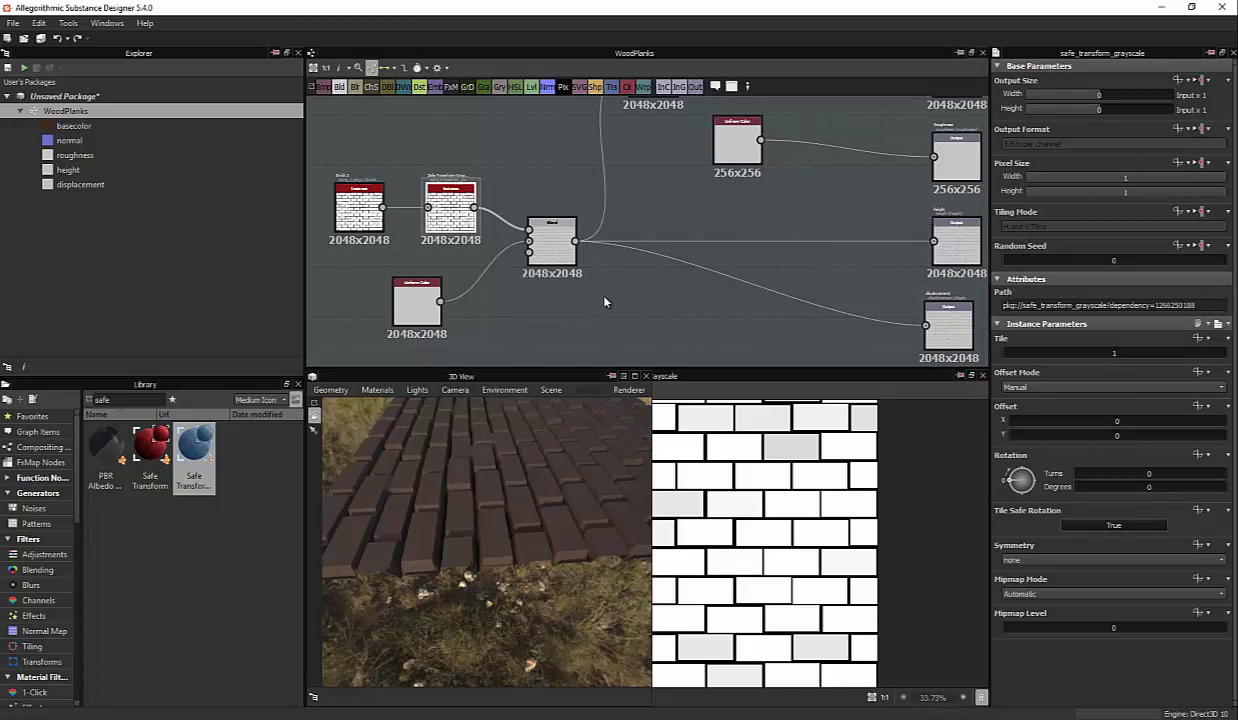
mouse_move(1144, 181)
left_mouse_down()
mouse_move(1126, 181)
mouse_move(1126, 193)
left_mouse_up()
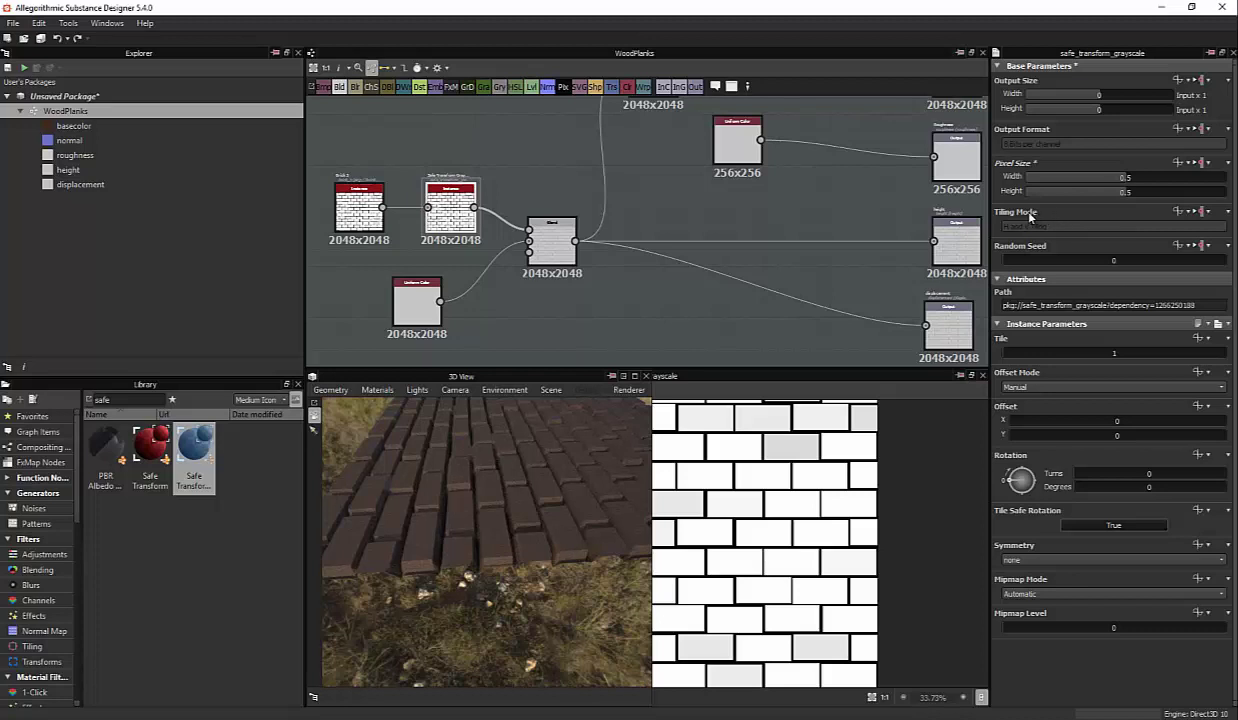
key("Delete")
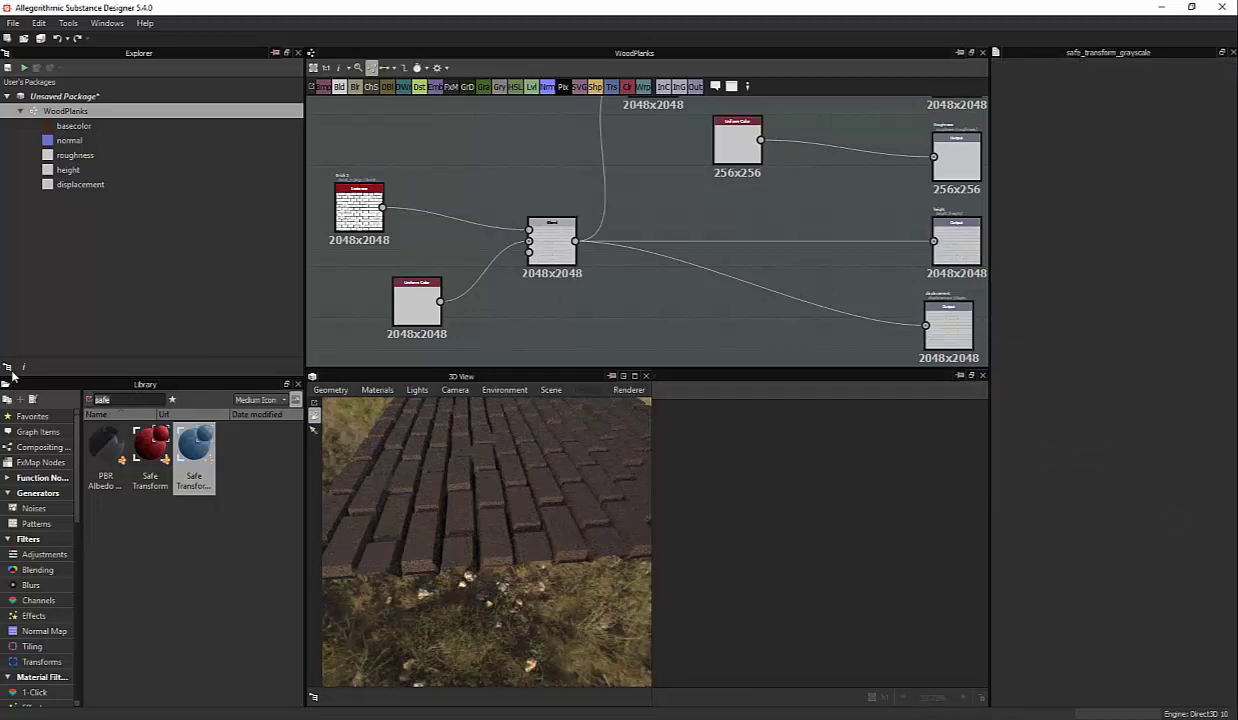
Insert a Transformation 2D node between Brick 3 and Blend and scale the bricks up x2
type("trans")
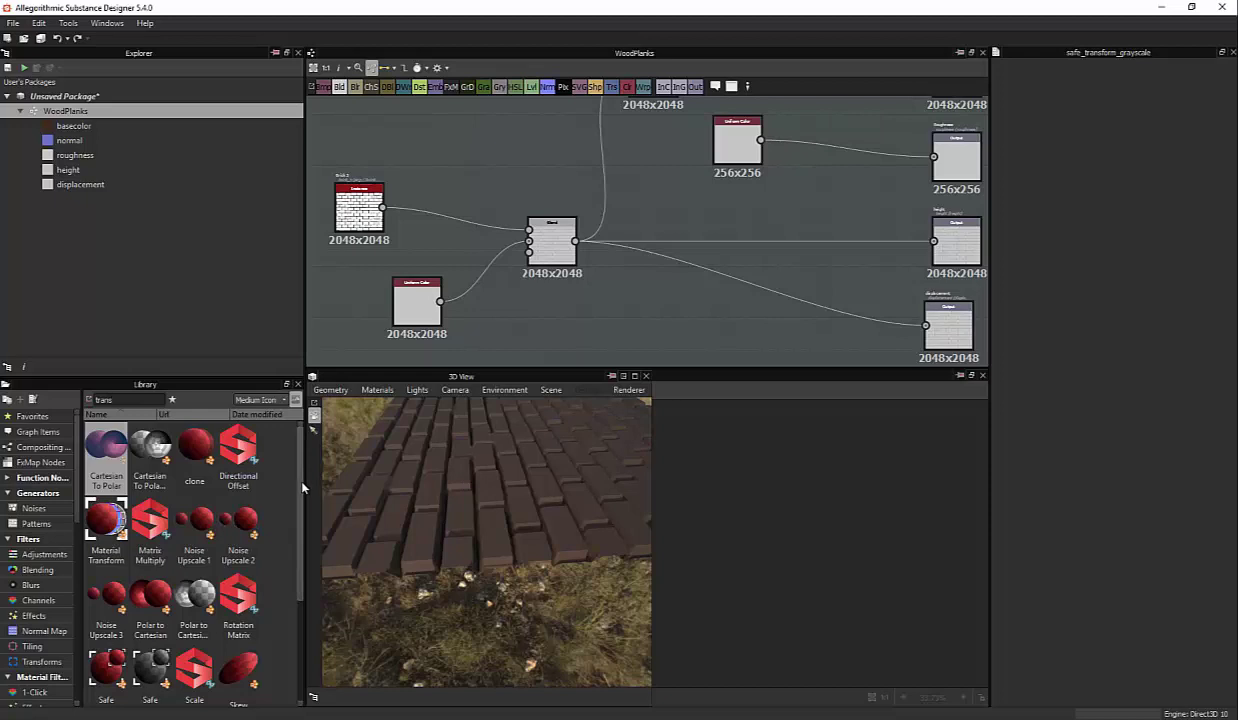
mouse_move(302, 488)
left_mouse_down()
mouse_move(300, 598)
mouse_move(296, 483)
left_mouse_up()
mouse_move(301, 516)
left_mouse_down()
mouse_move(295, 629)
mouse_move(297, 480)
mouse_move(243, 671)
left_mouse_up()
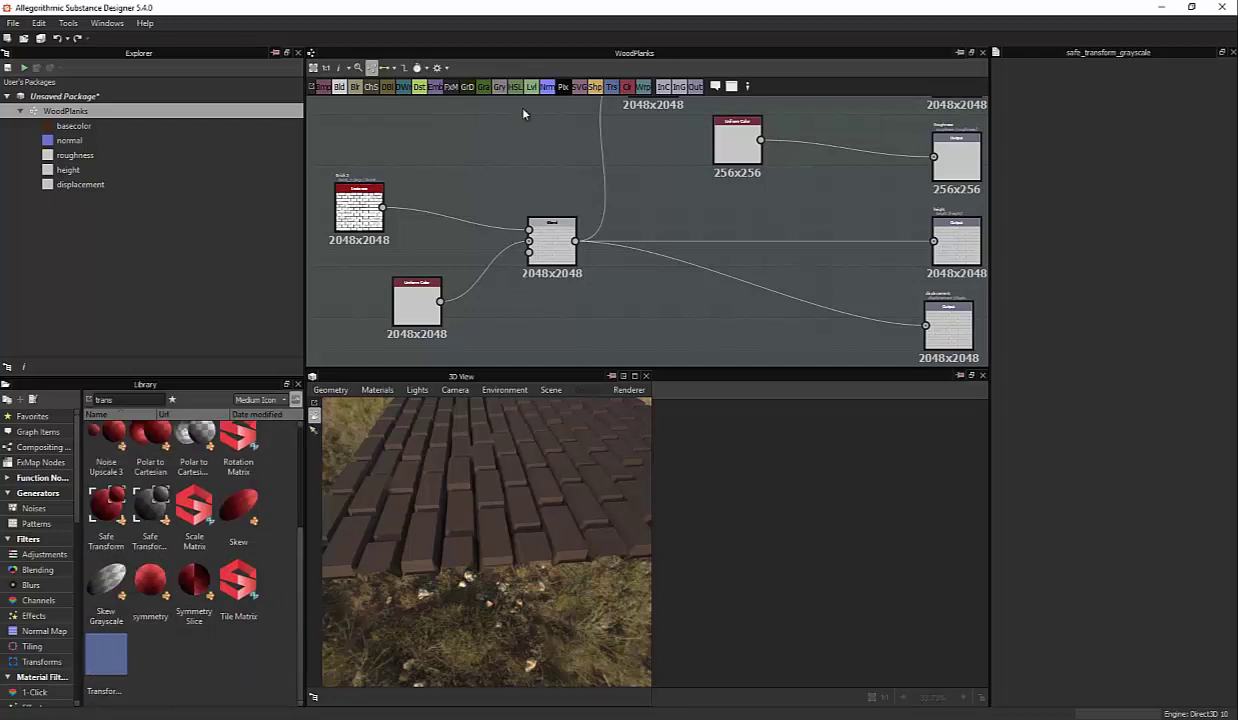
left_click(610, 88)
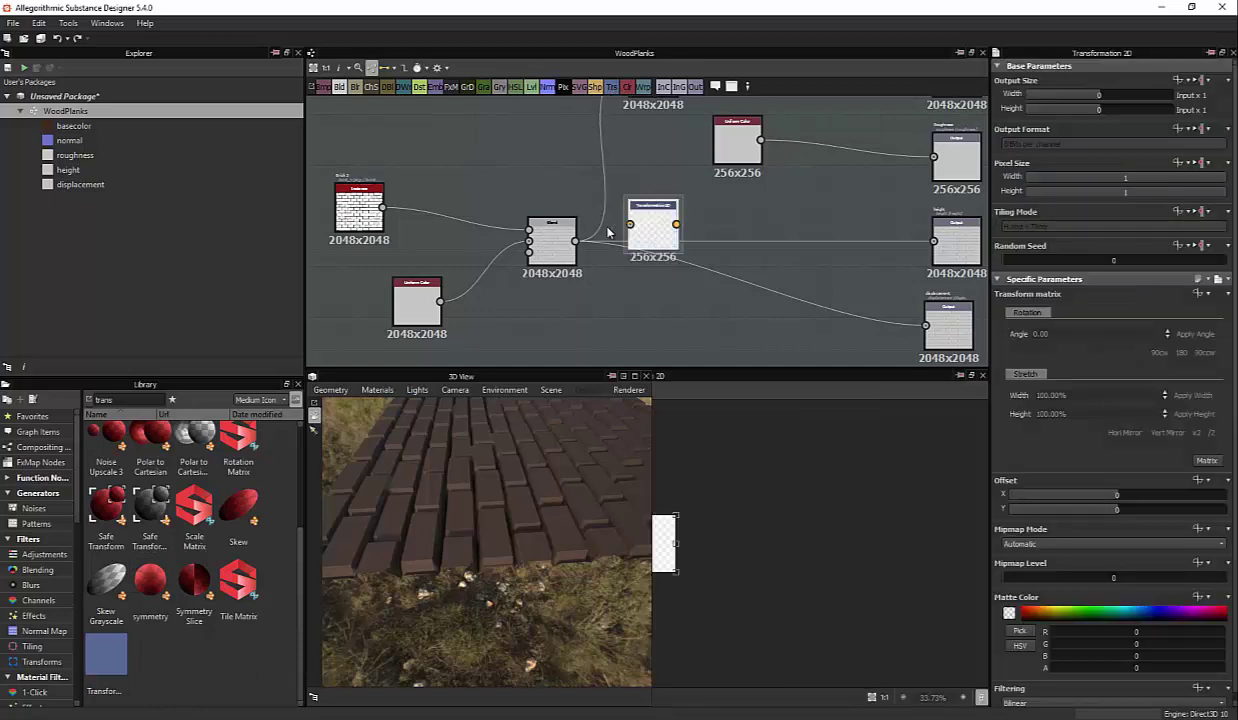
left_click_drag(648, 223, 447, 177)
mouse_move(382, 207)
left_mouse_down()
mouse_move(428, 173)
mouse_move(529, 240)
left_mouse_up()
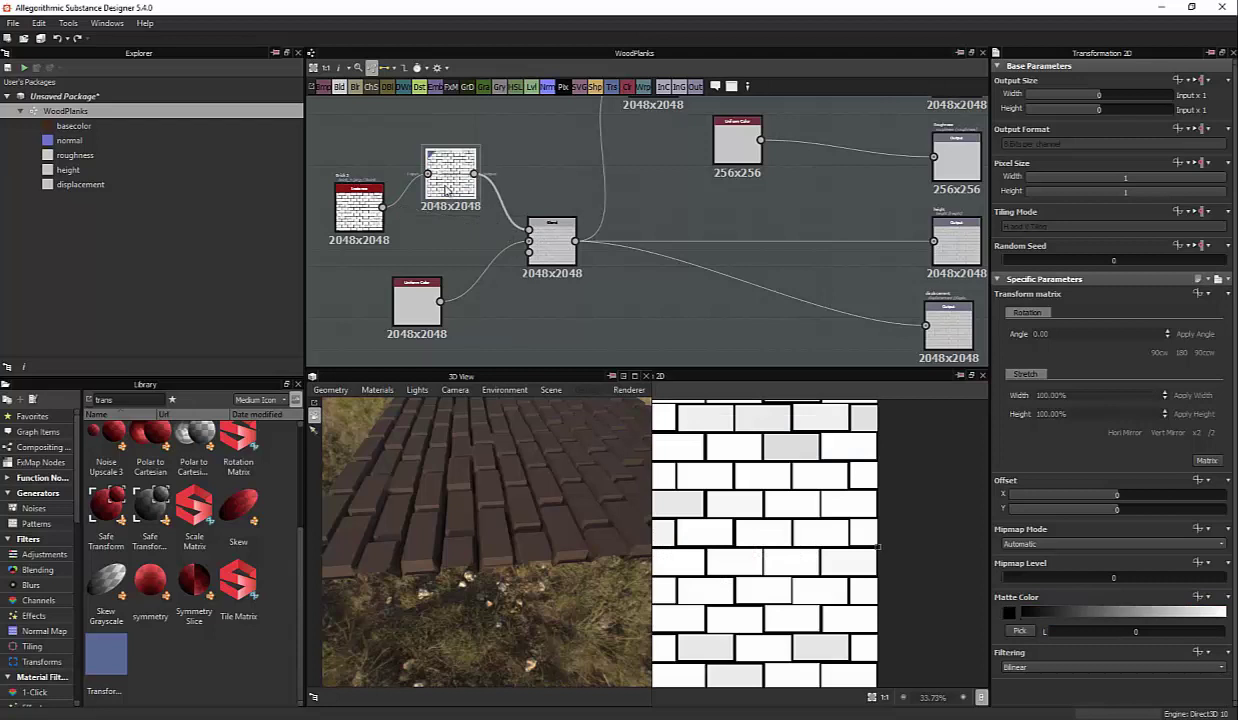
left_click_drag(456, 183, 456, 216)
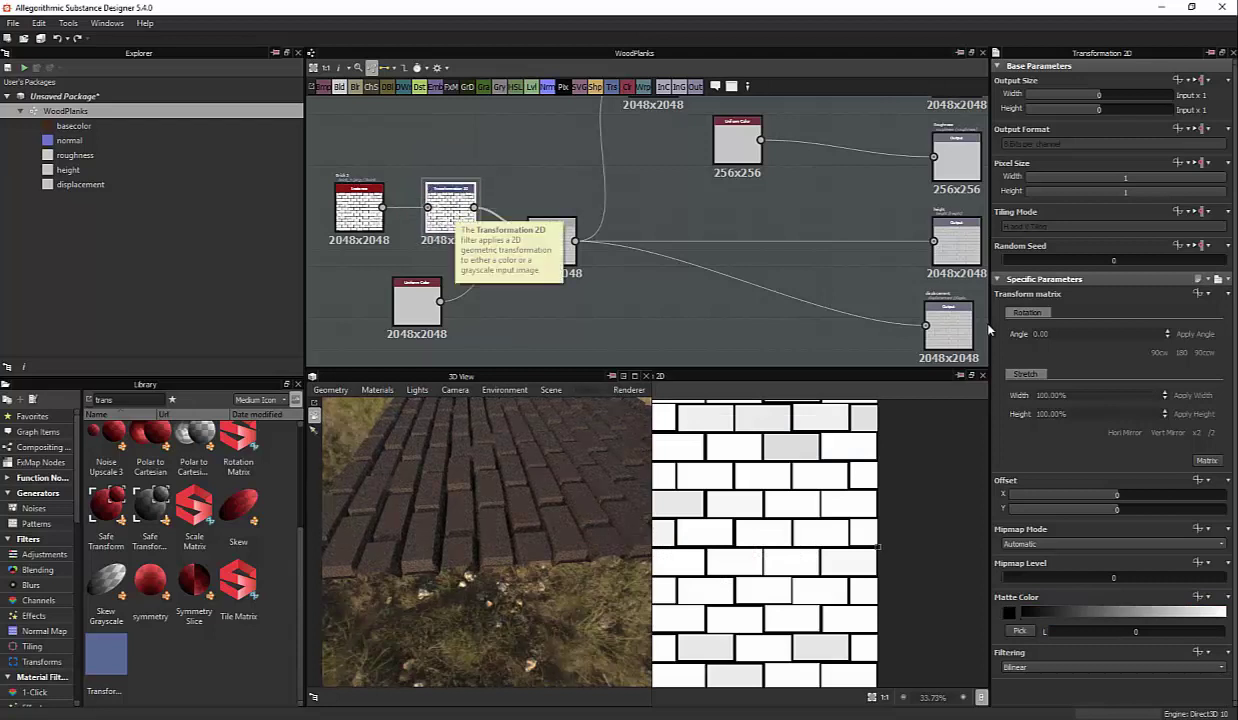
left_click(1060, 394)
key("Return")
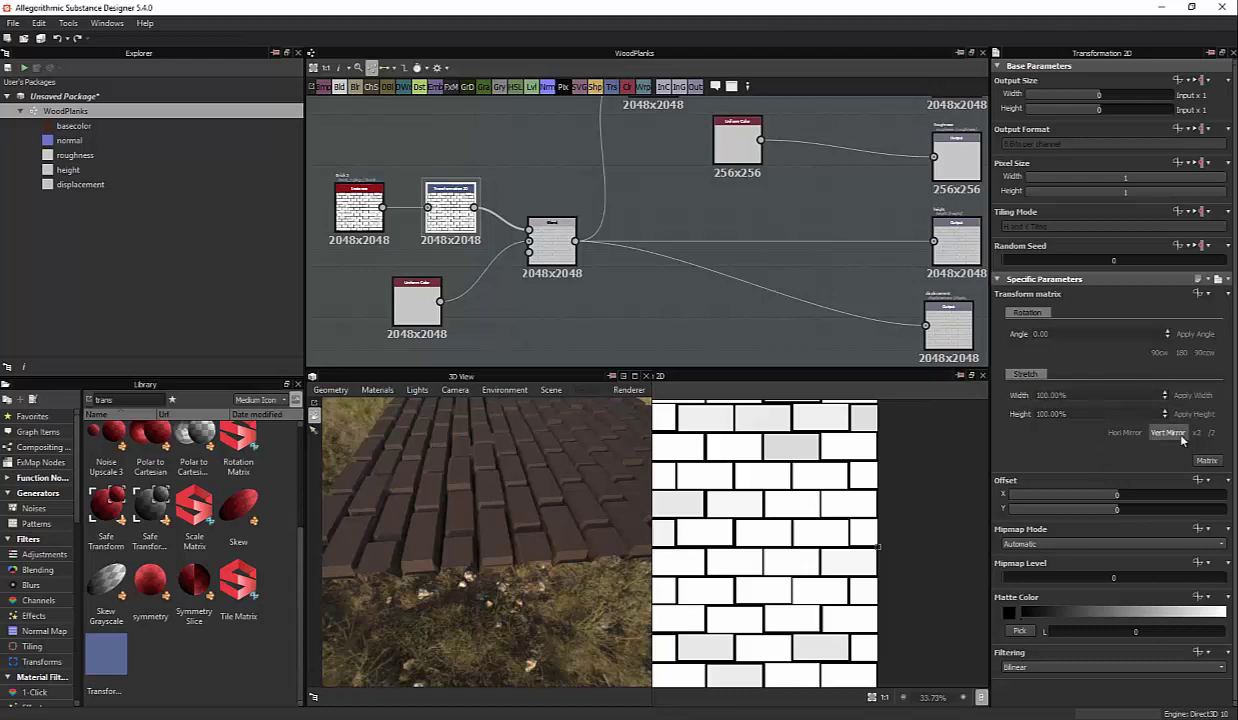
left_click(1196, 433)
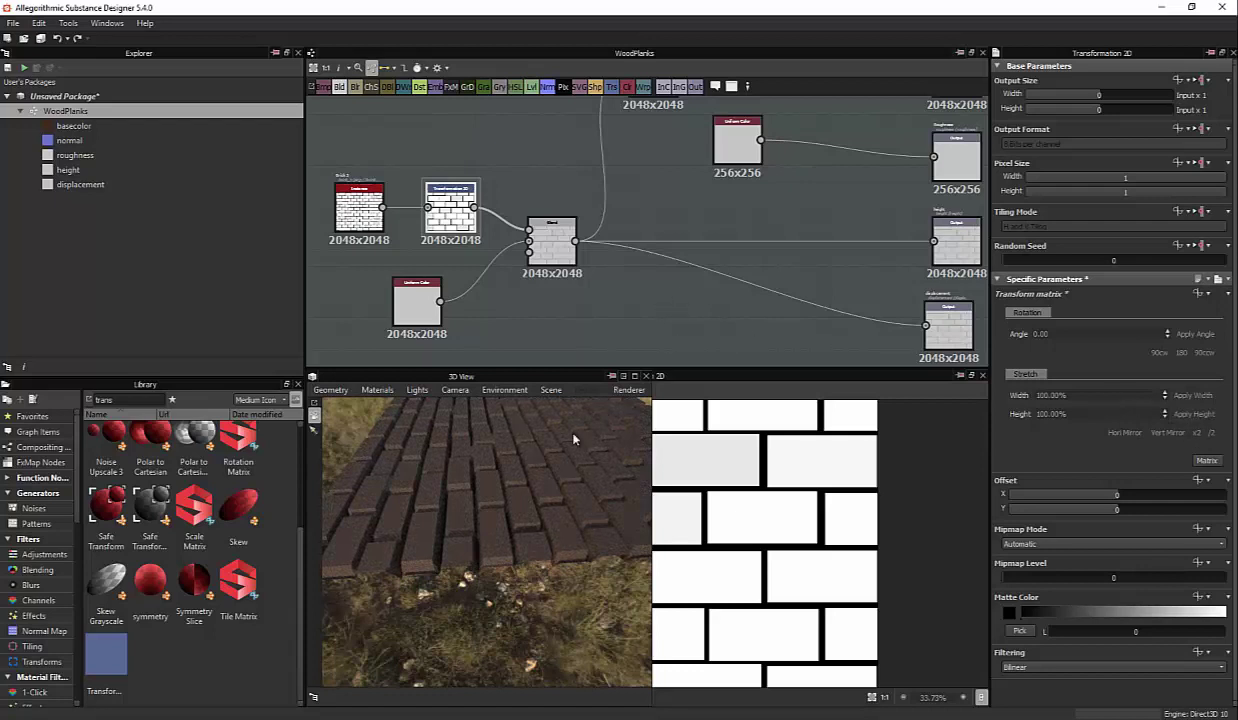
Link the Transformation 2D output into the Normal node and view the raised bricks in 3D
middle_click_drag(672, 282, 677, 394)
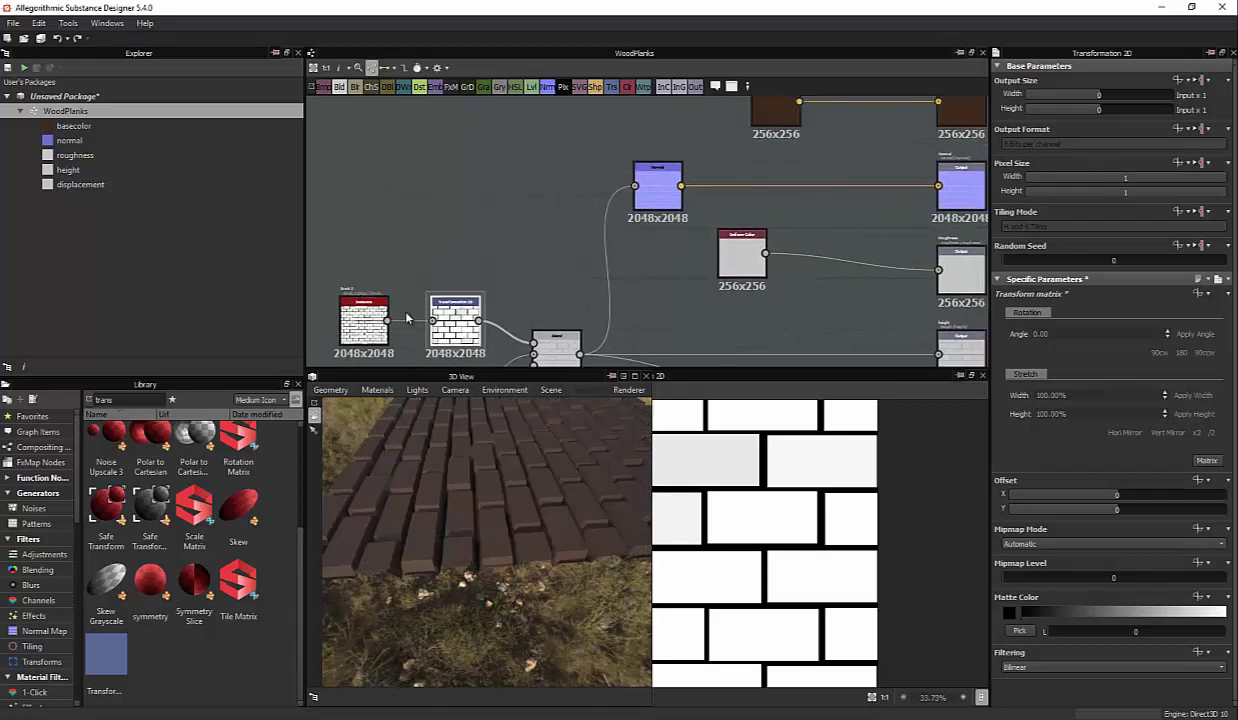
left_click_drag(481, 320, 635, 186)
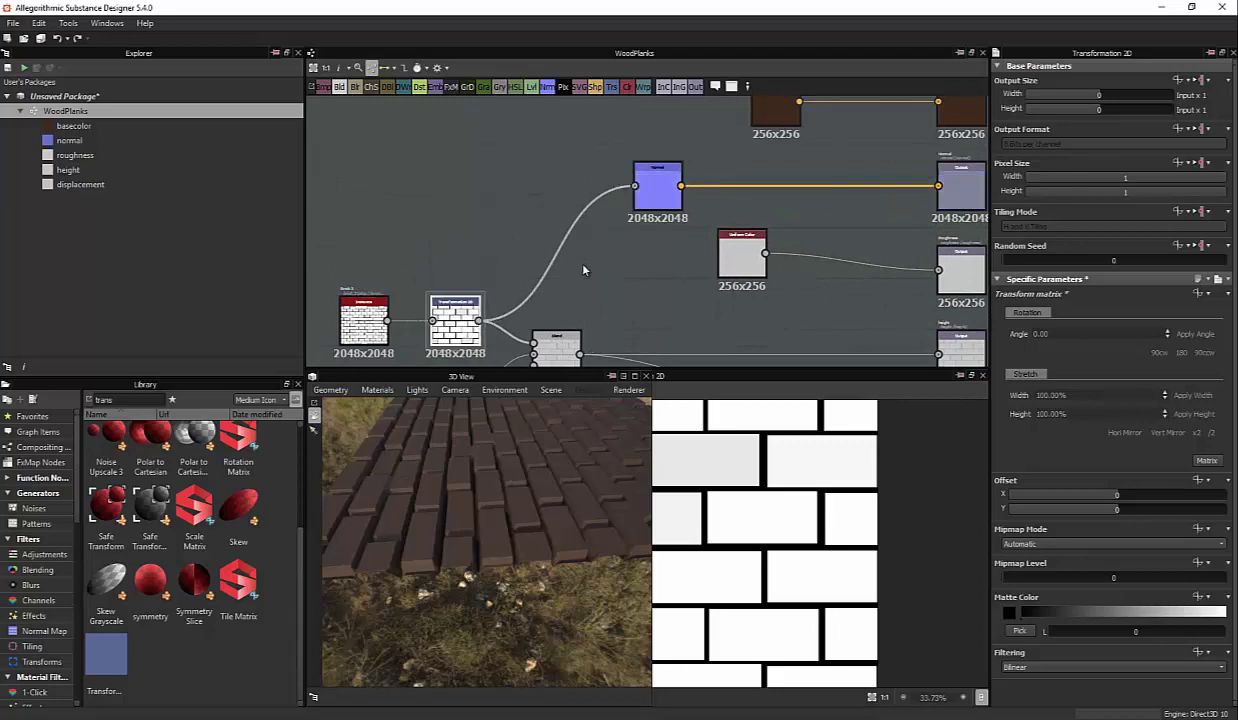
left_click_drag(580, 354, 635, 186)
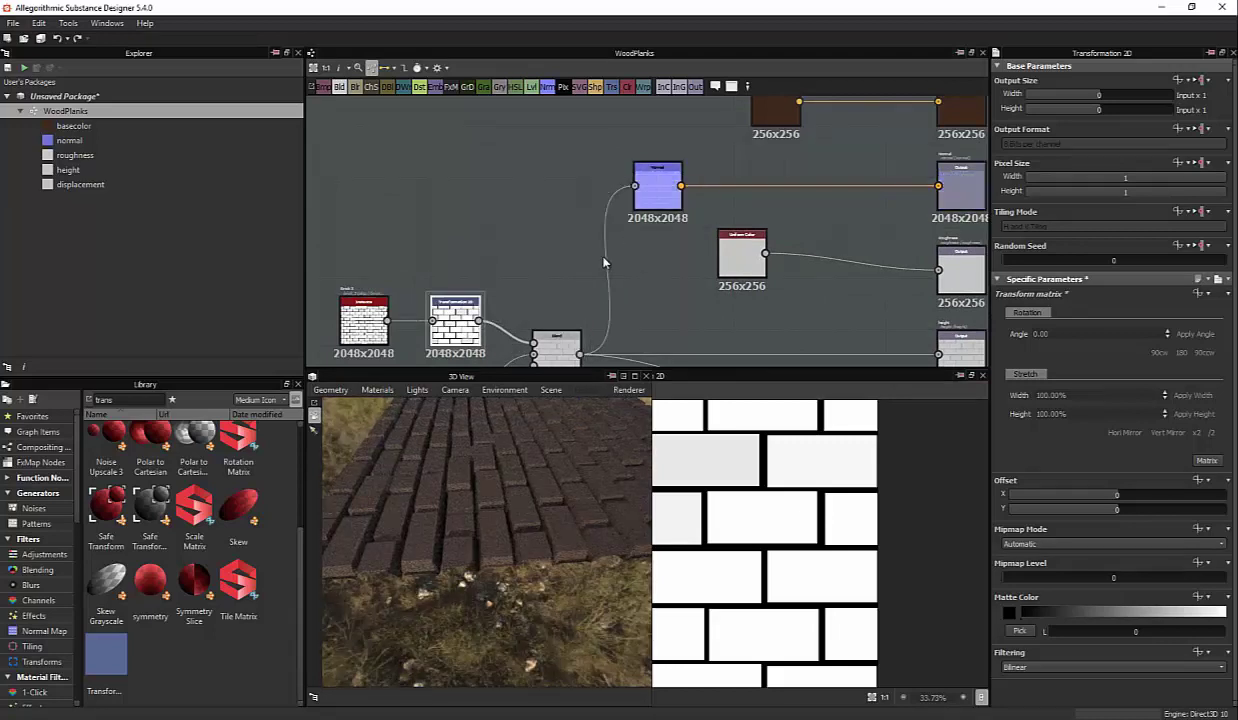
middle_click_drag(681, 329, 681, 283)
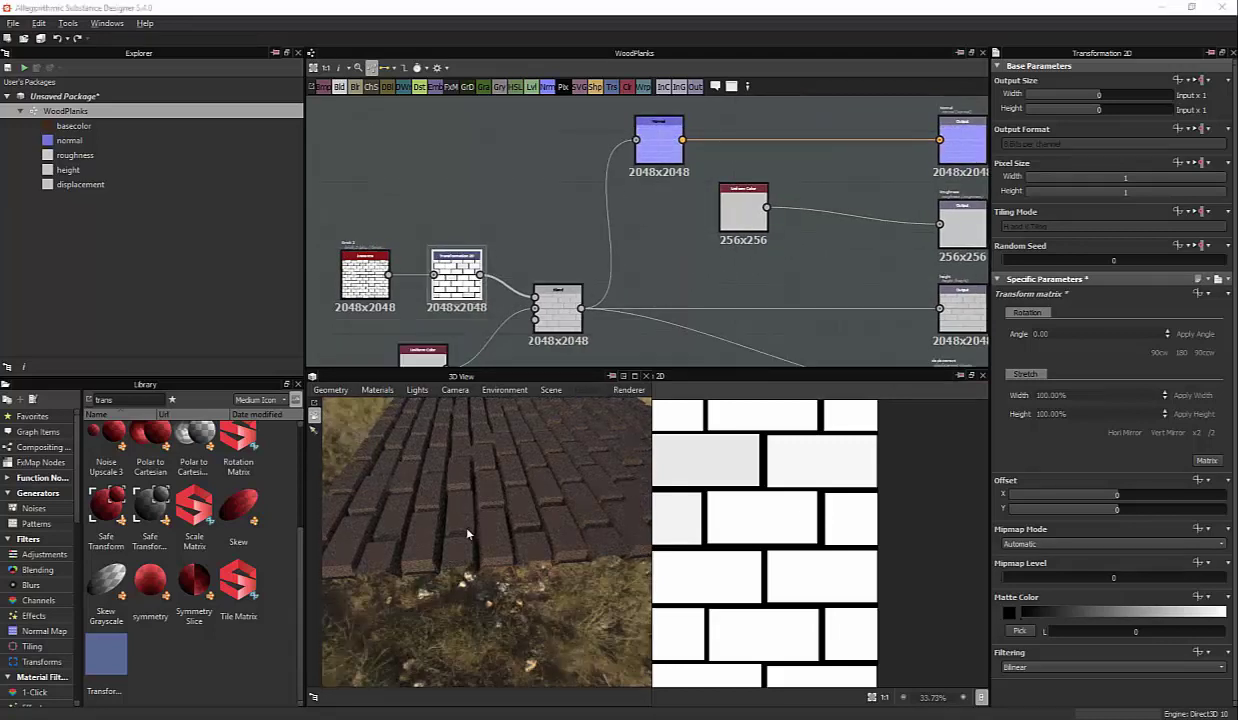
left_click_drag(451, 510, 433, 511)
scroll(432, 512, "up", 3)
scroll(432, 512, "down", 3)
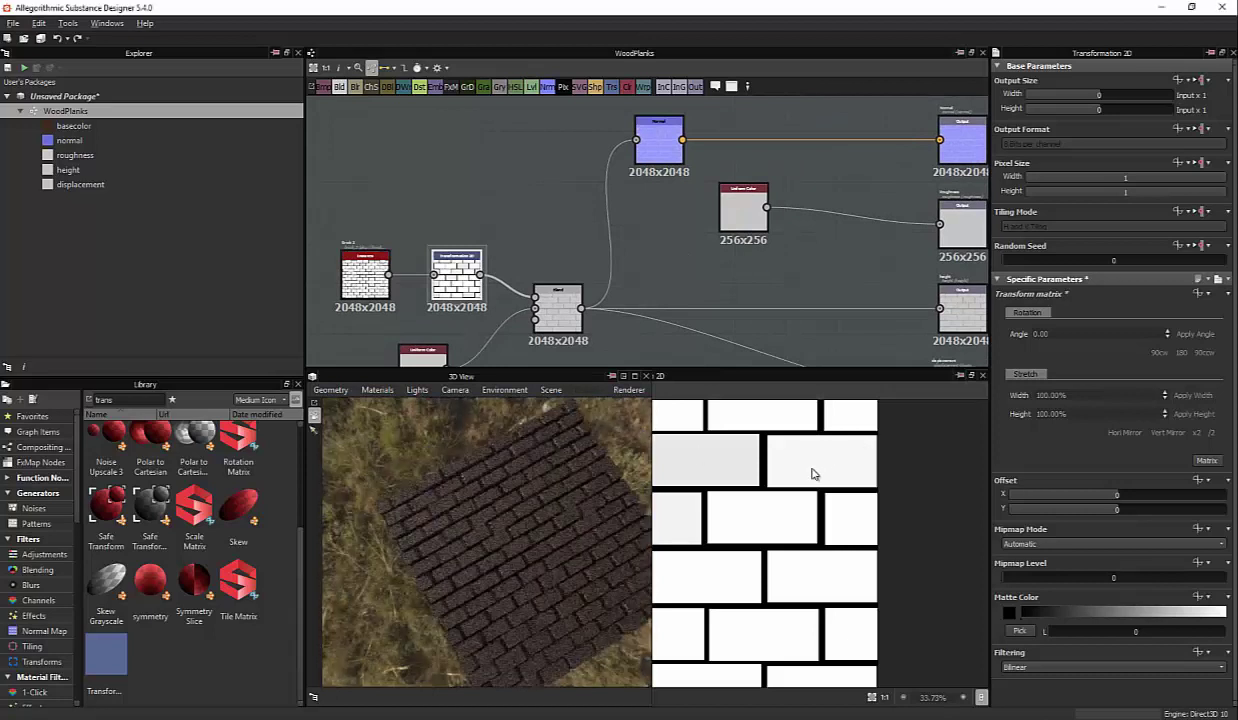
scroll(812, 475, "down", 2)
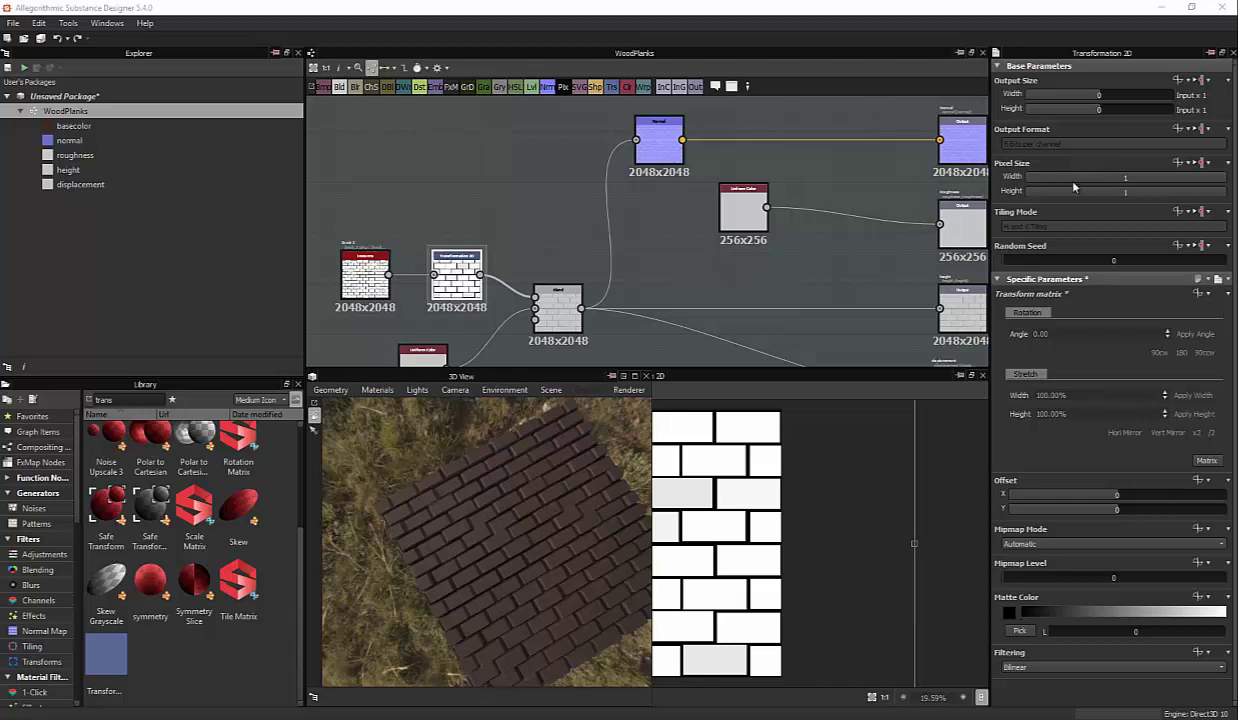
left_click_drag(540, 485, 488, 503, "alt")
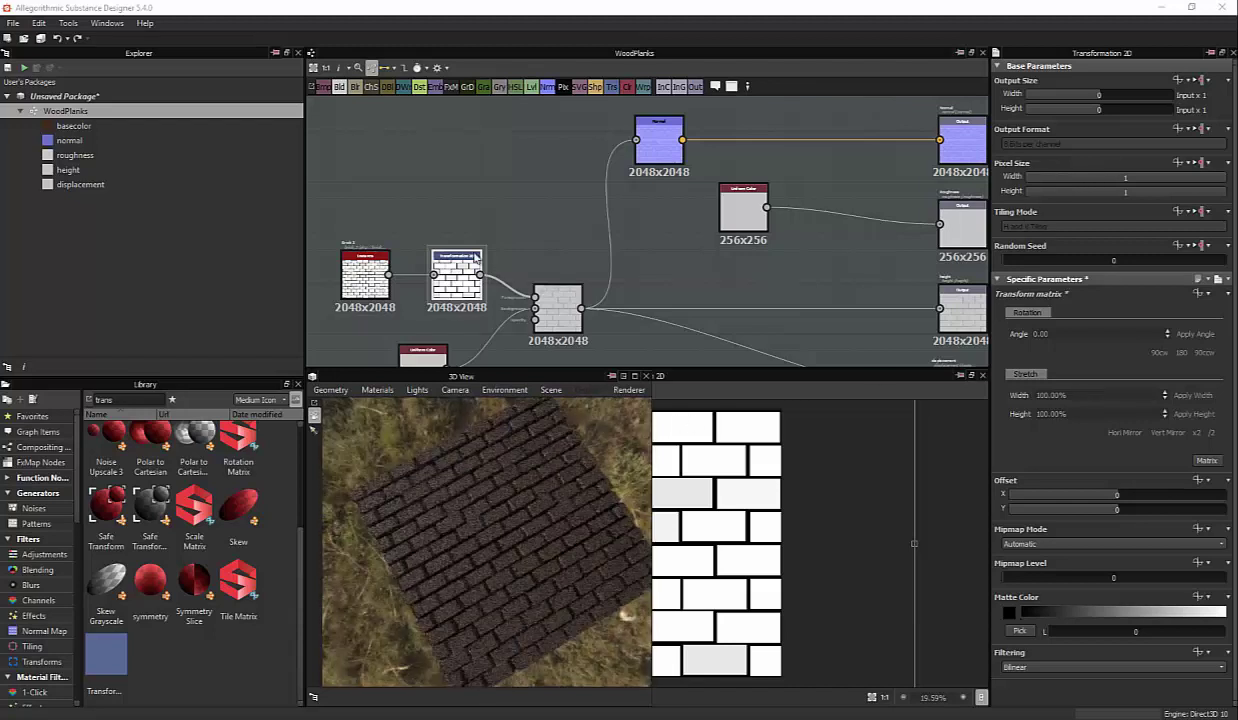
middle_click_drag(534, 180, 585, 182)
left_click(415, 283)
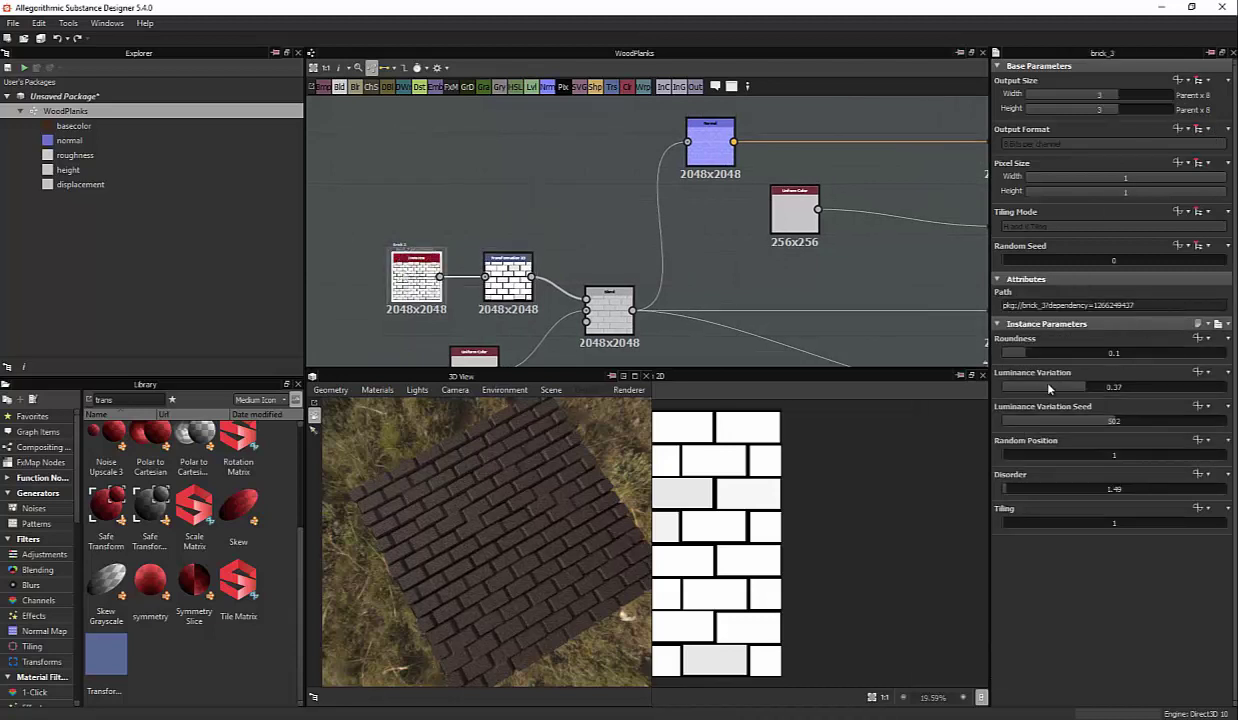
Swap the Brick 3 node for a Parquet 1 pattern wired into the Transformation 2D node
double_click(118, 399)
key("BackSpace")
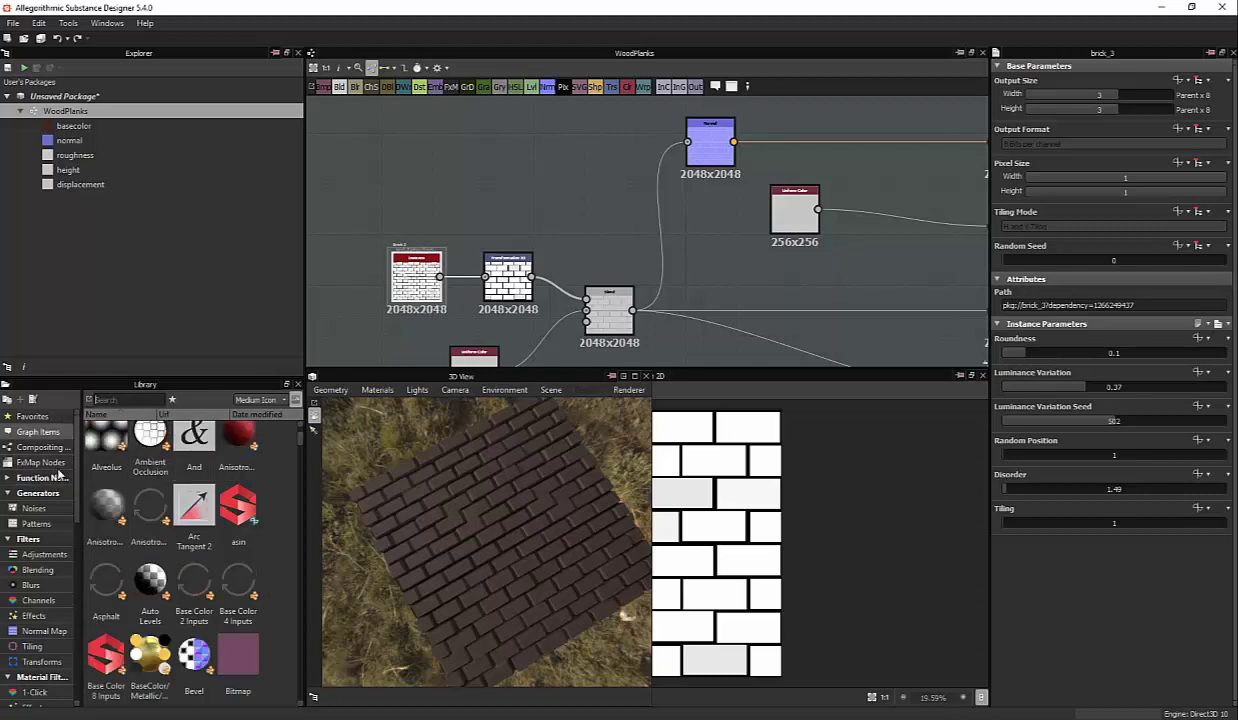
left_click(36, 523)
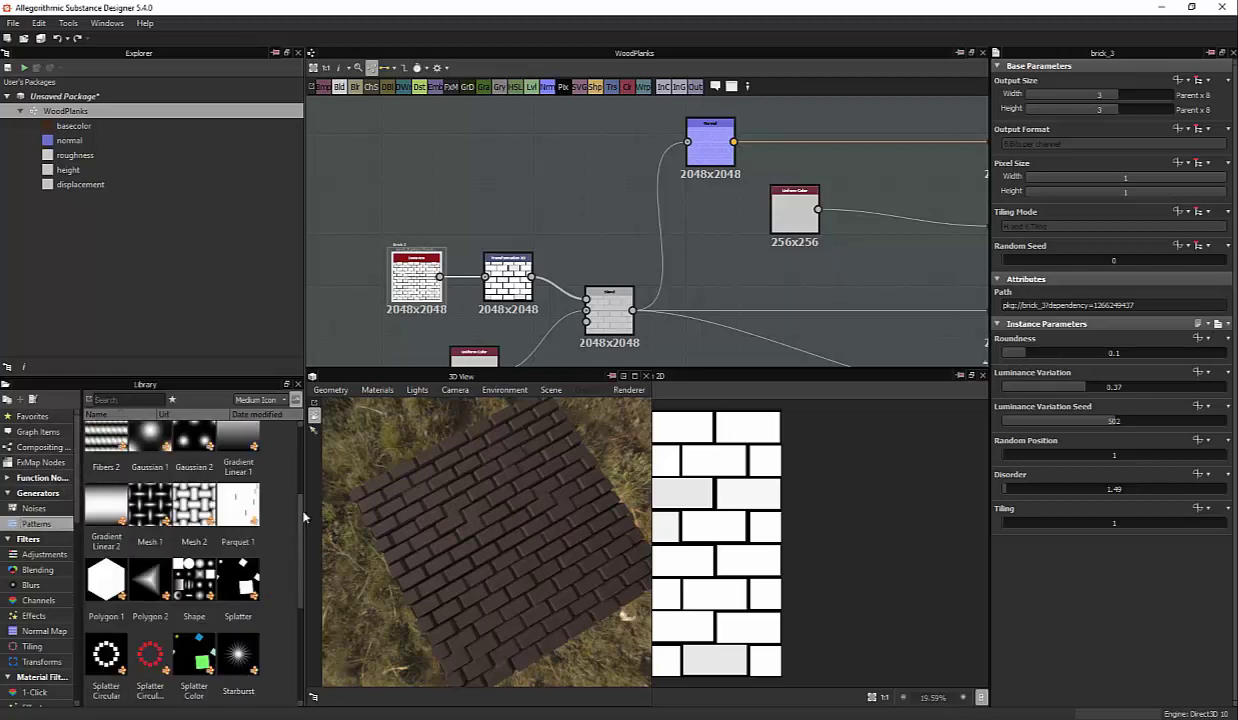
left_click_drag(238, 505, 440, 140)
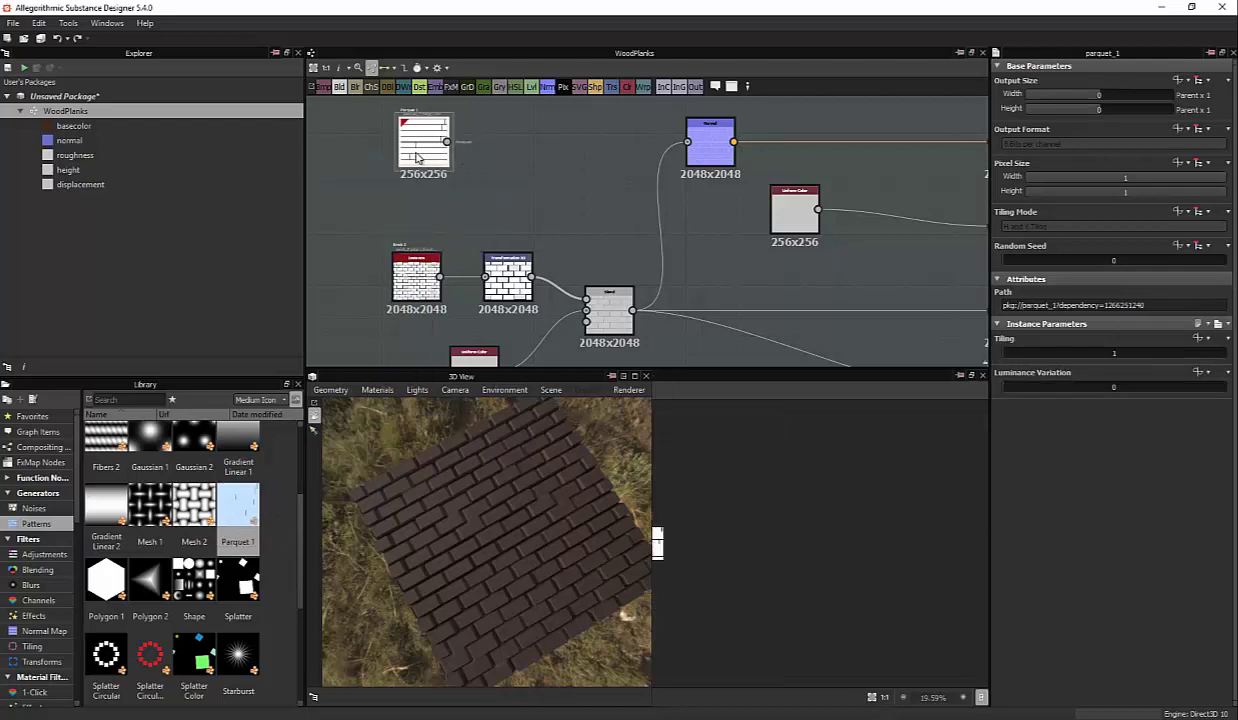
mouse_move(411, 146)
left_mouse_down()
mouse_move(361, 180)
mouse_move(485, 277)
left_mouse_up()
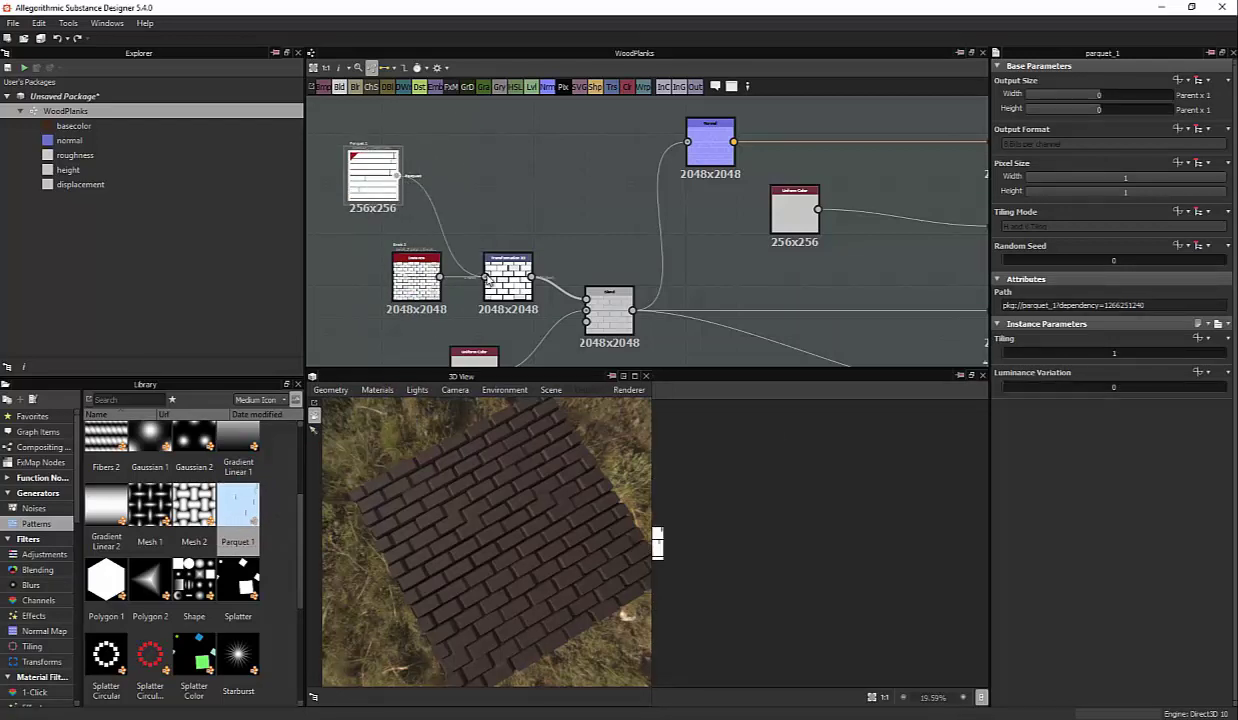
left_click(382, 287)
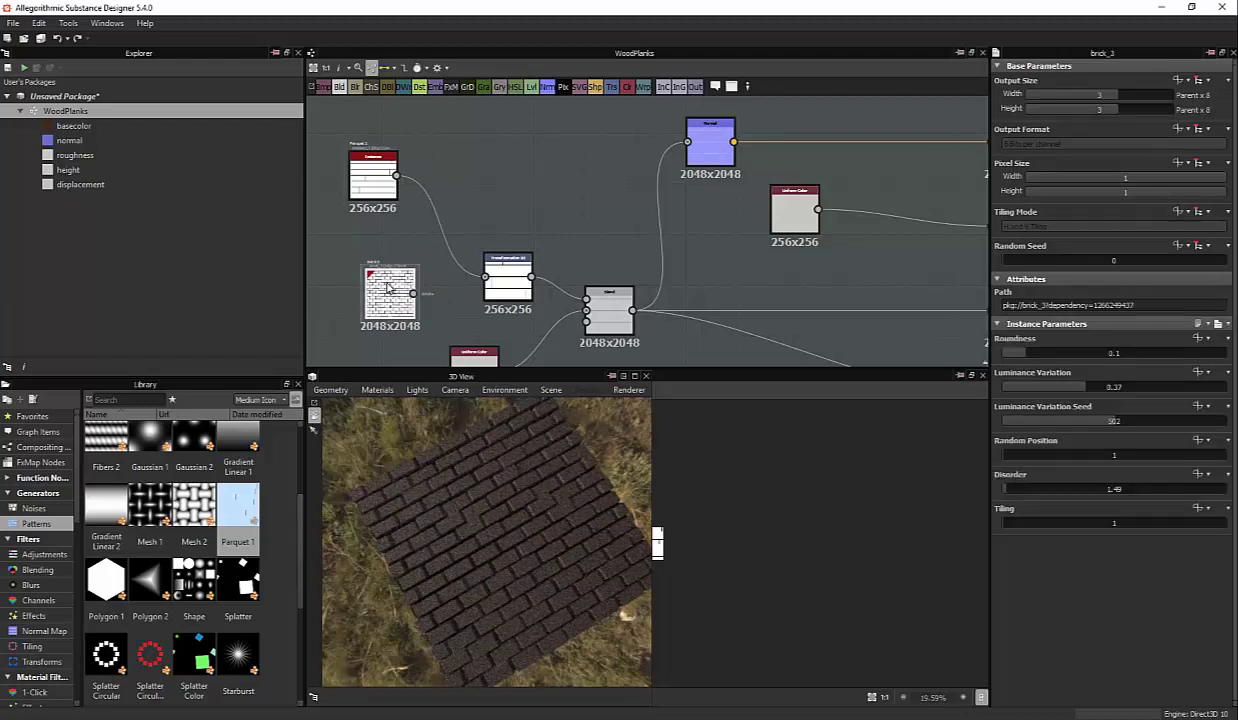
key("Delete")
left_click_drag(376, 201, 410, 286)
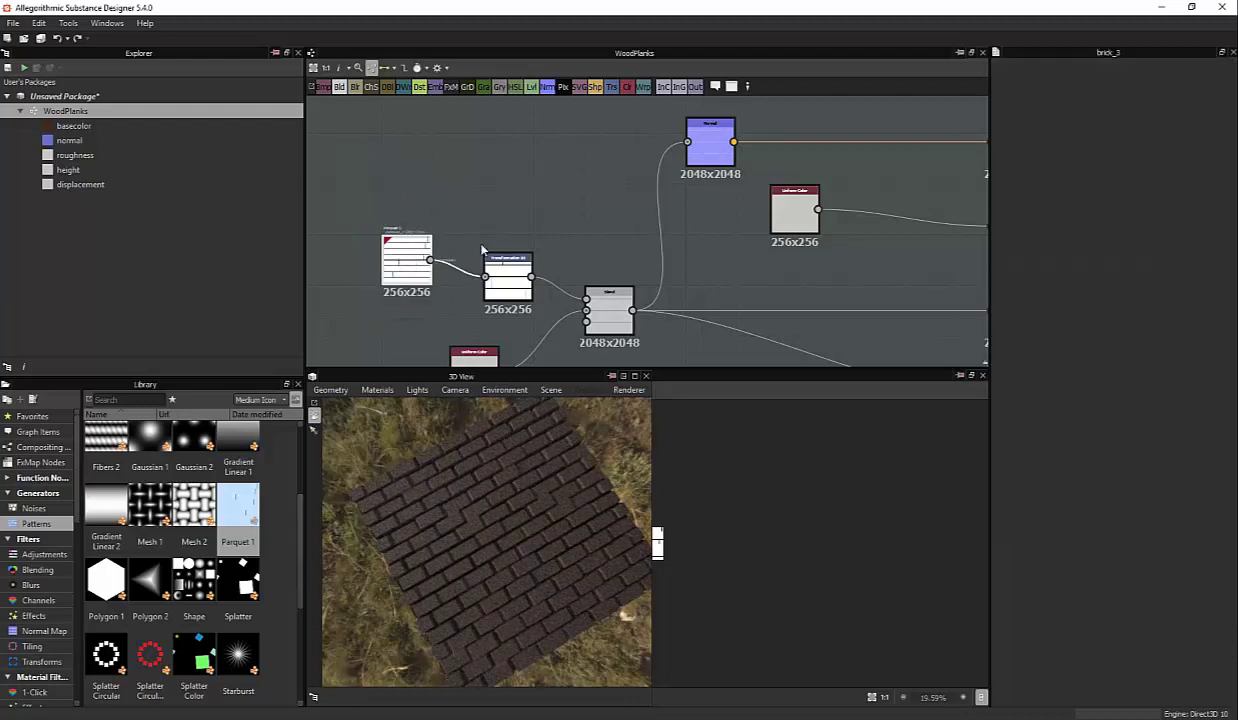
Show the graph outputs in the 3D view and switch its renderer from iRay to OpenGL
right_click(732, 232)
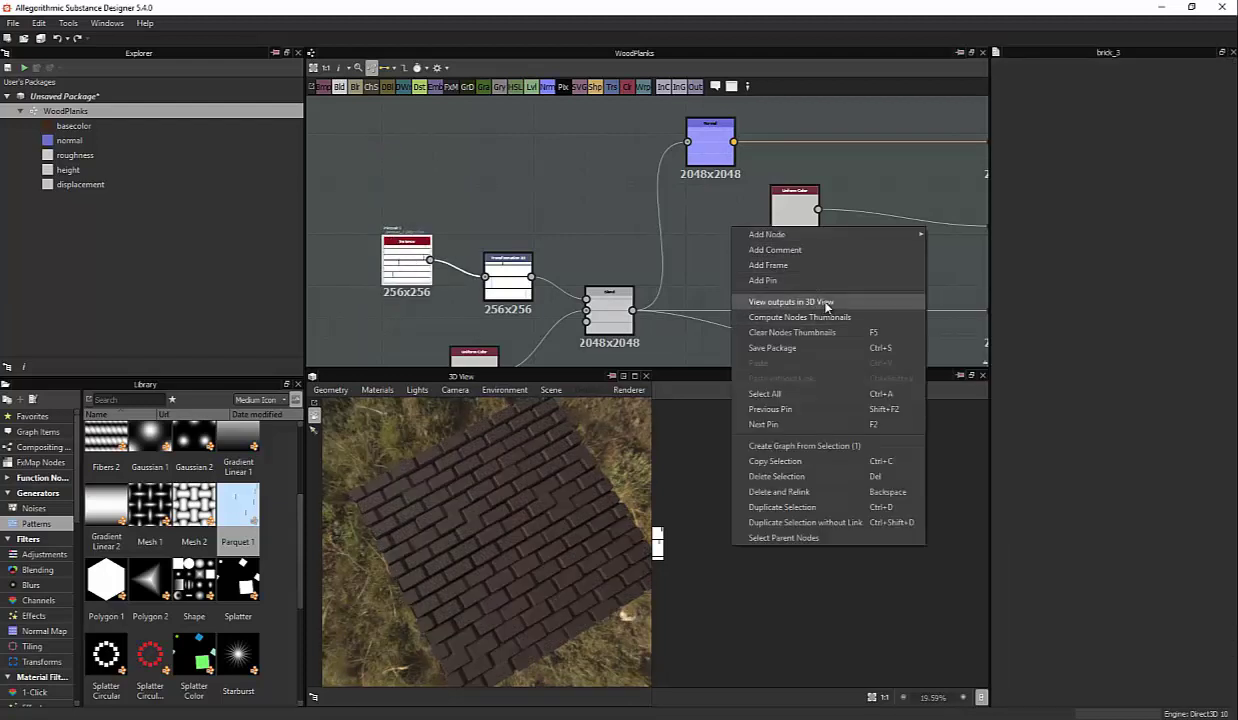
left_click(751, 296)
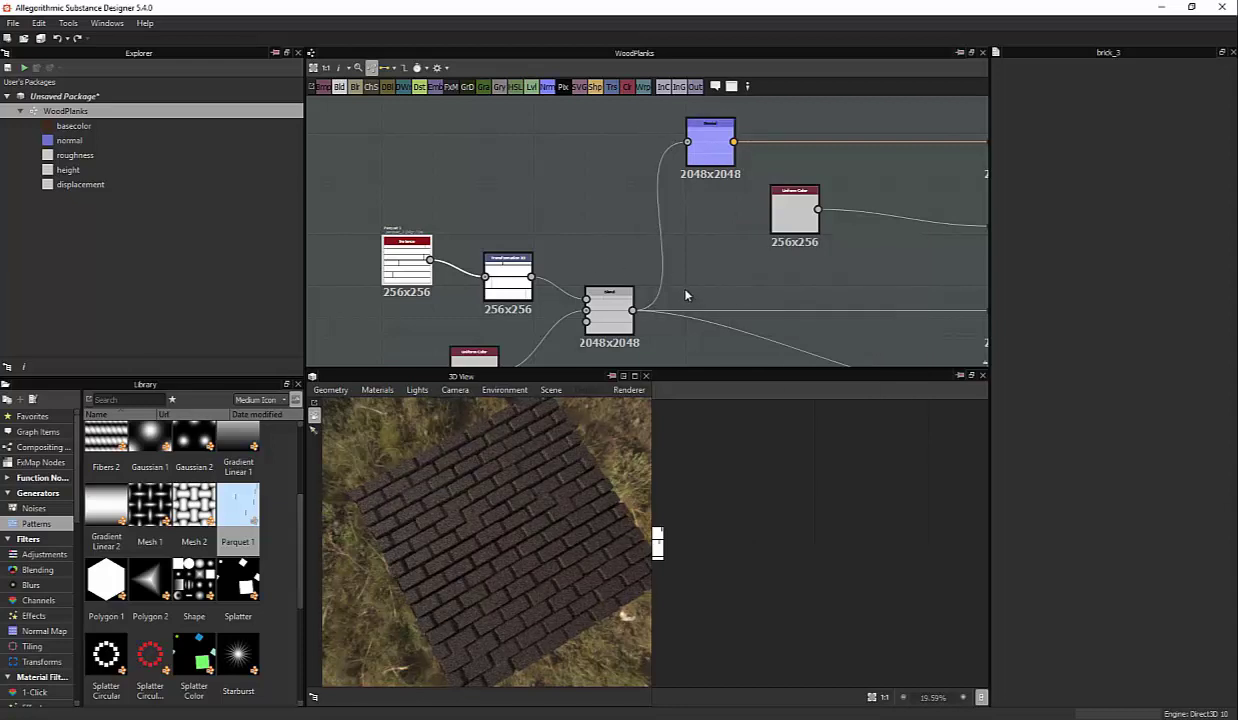
middle_click_drag(743, 254, 675, 237)
left_click(629, 390)
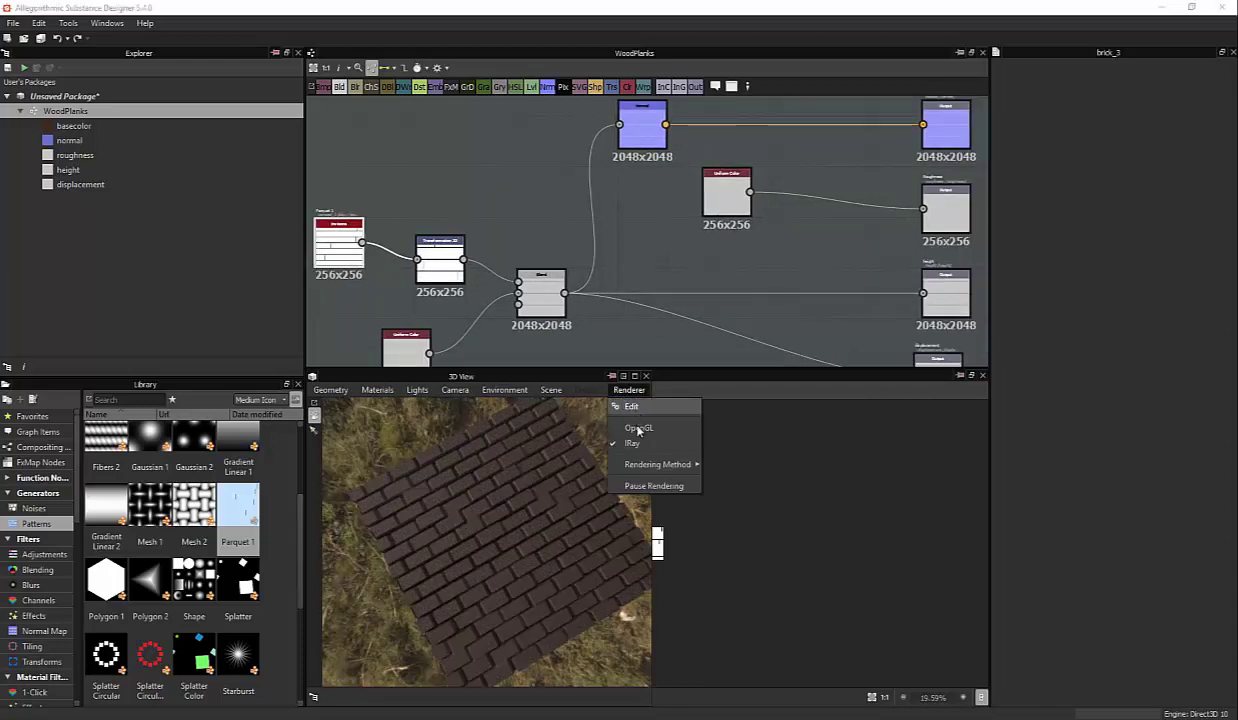
left_click(635, 430)
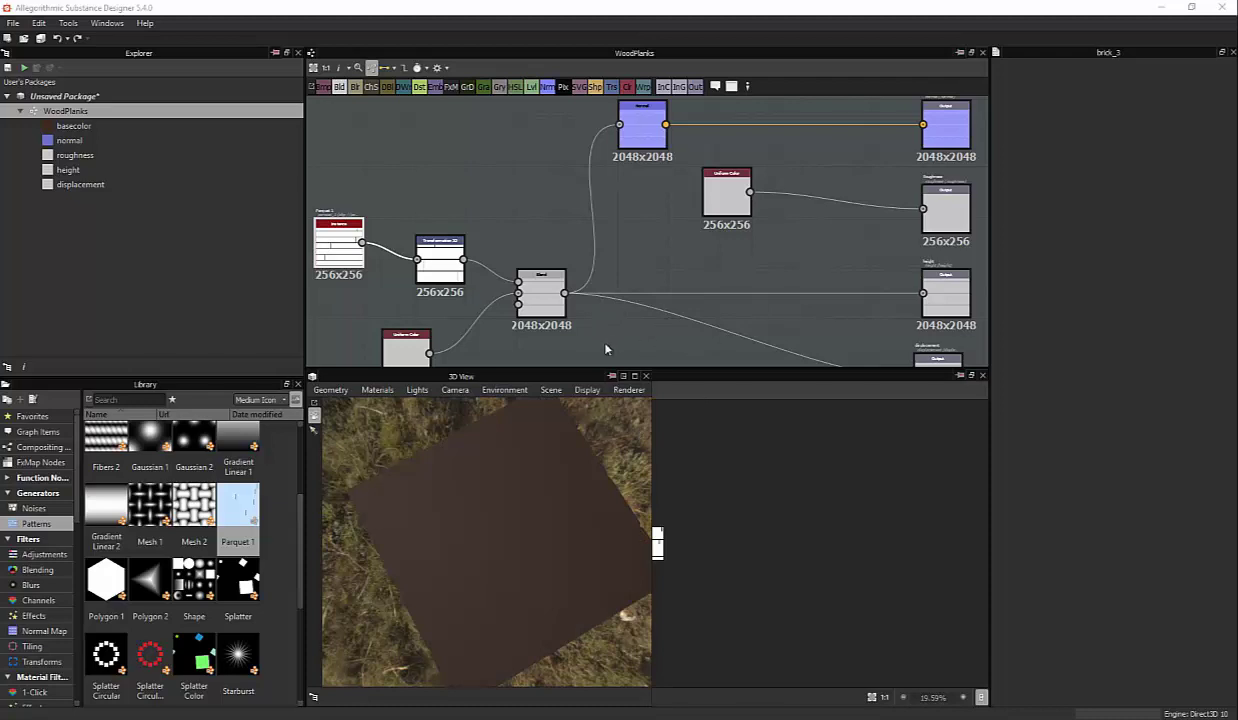
middle_click_drag(630, 276, 590, 280)
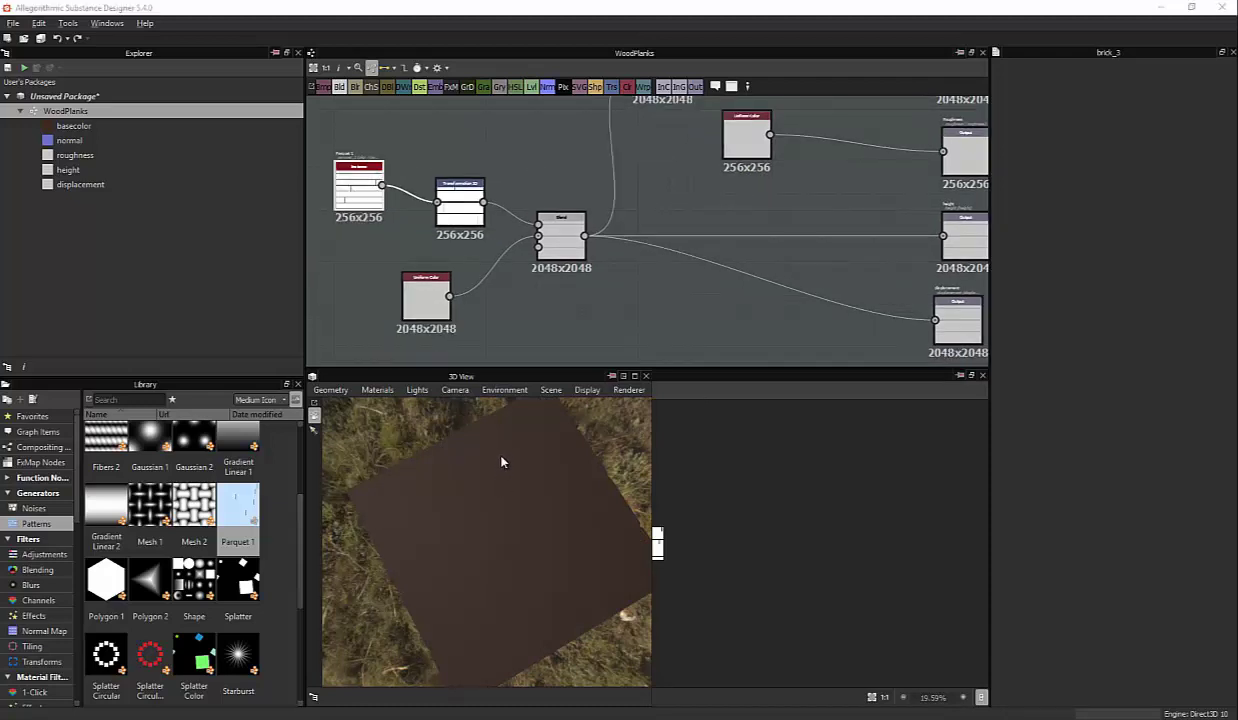
left_click_drag(500, 459, 500, 450)
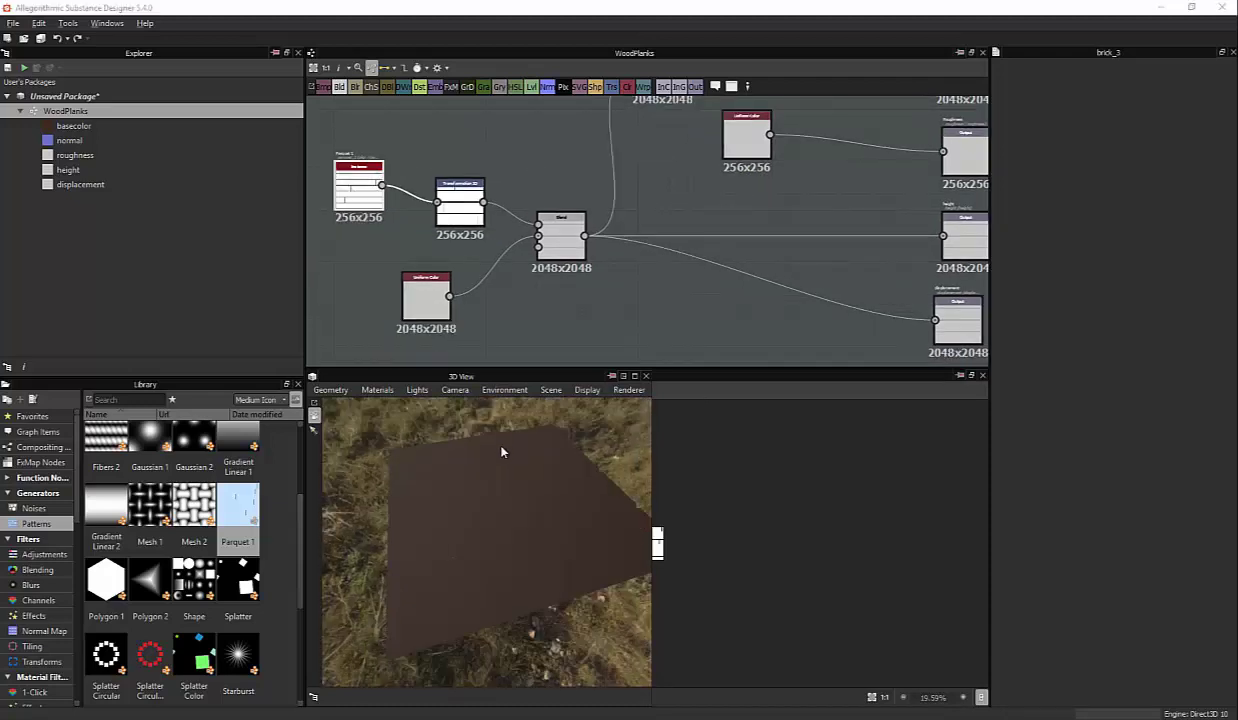
left_click(550, 243)
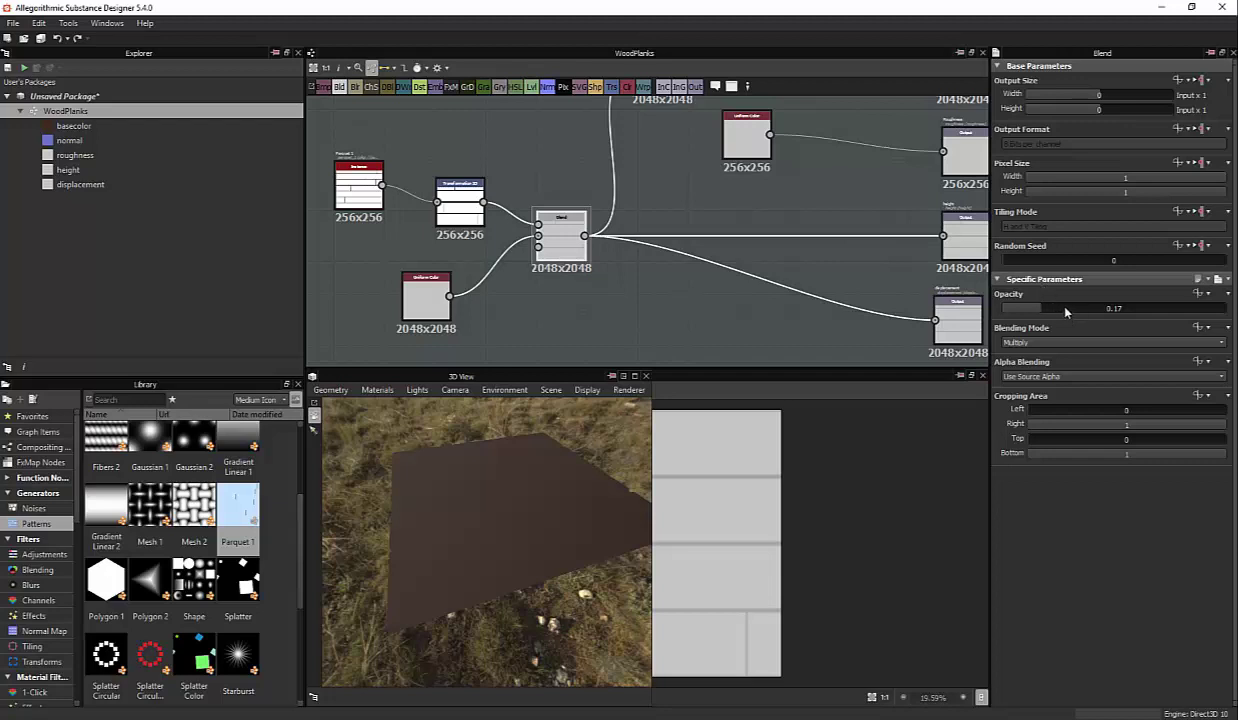
Set the Blend opacity to 0.53 and orbit the 3D preview to check the plank seams
left_click_drag(1065, 312, 1230, 312)
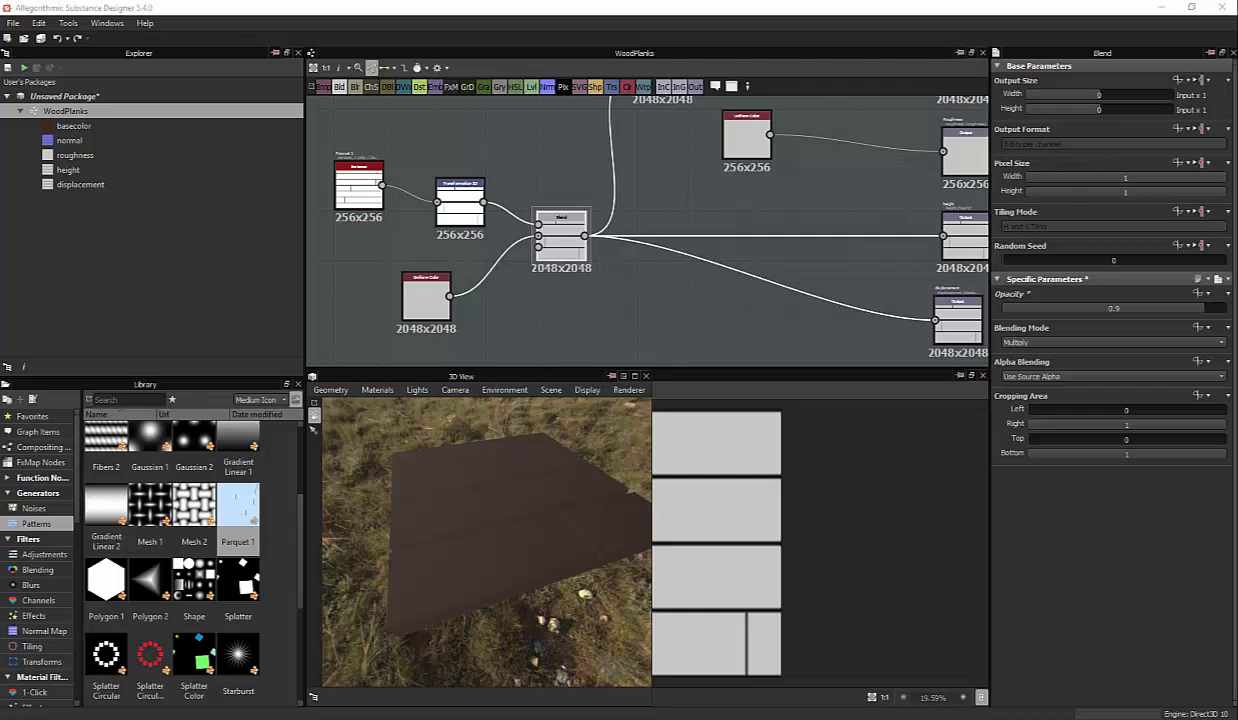
key("alt")
mouse_move(577, 509)
left_mouse_down("alt")
mouse_move(587, 479)
mouse_move(538, 475)
mouse_move(577, 509)
left_mouse_up("alt")
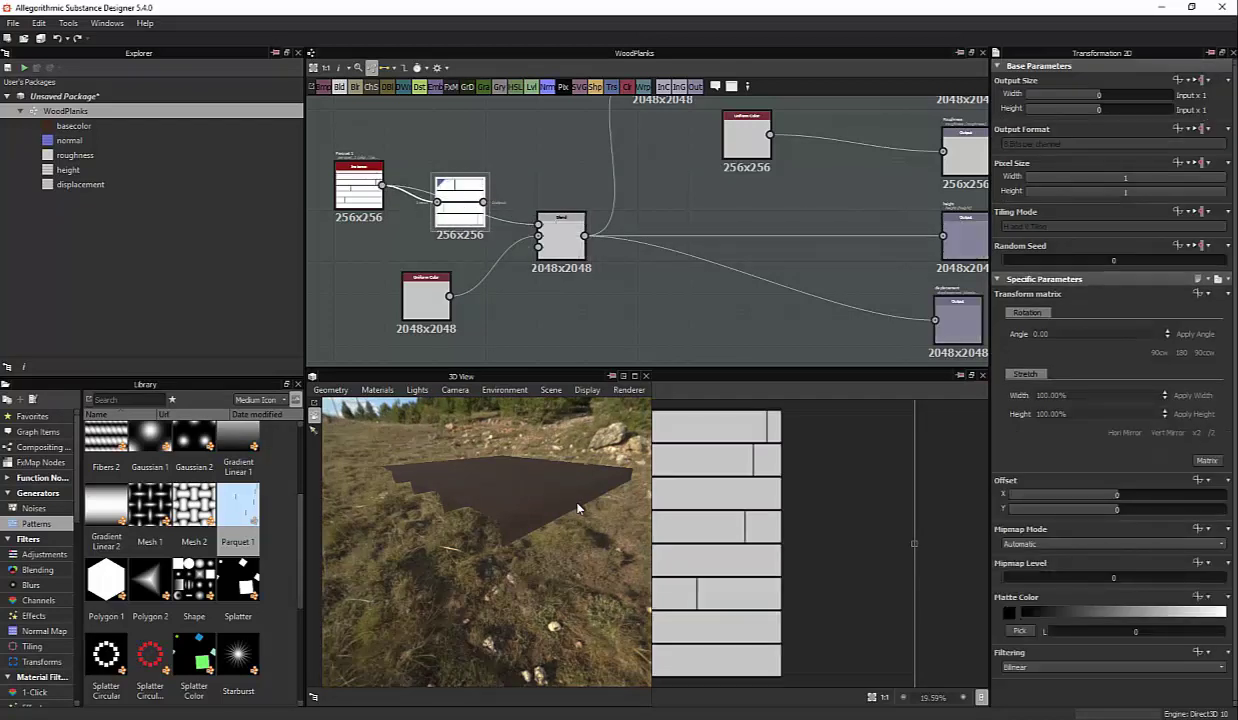
left_click_drag(460, 205, 493, 120)
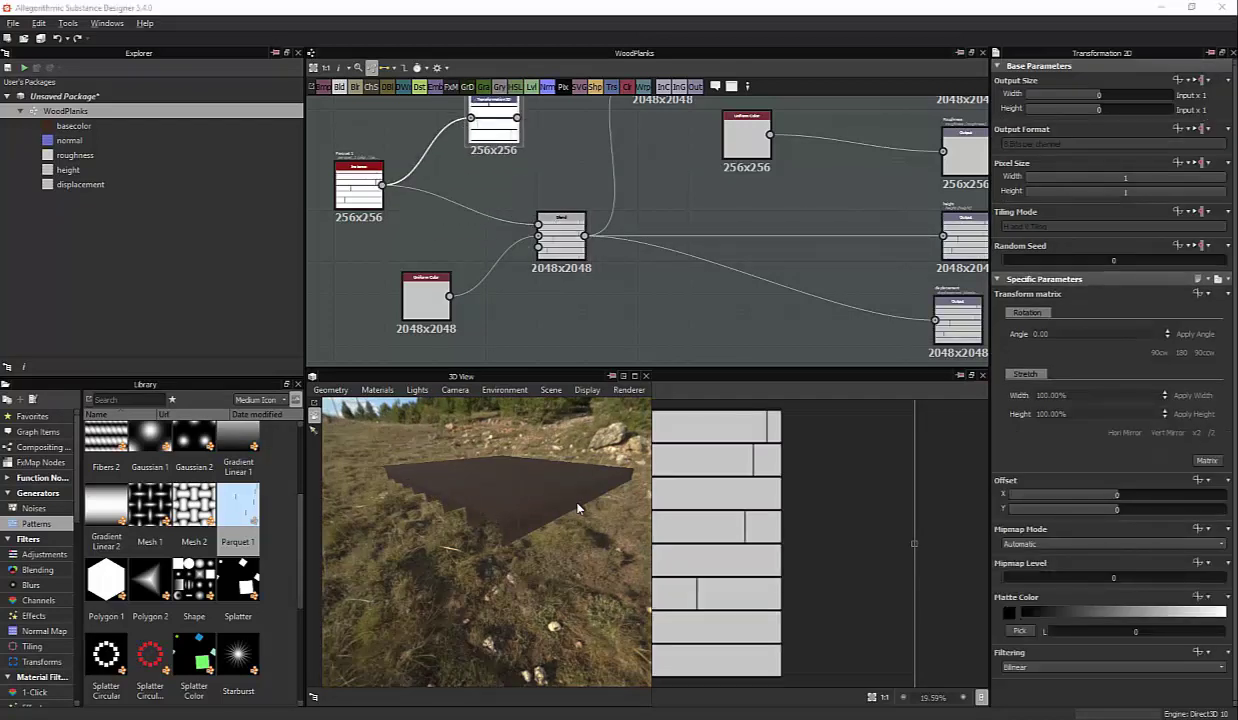
left_click_drag(577, 509, 577, 509)
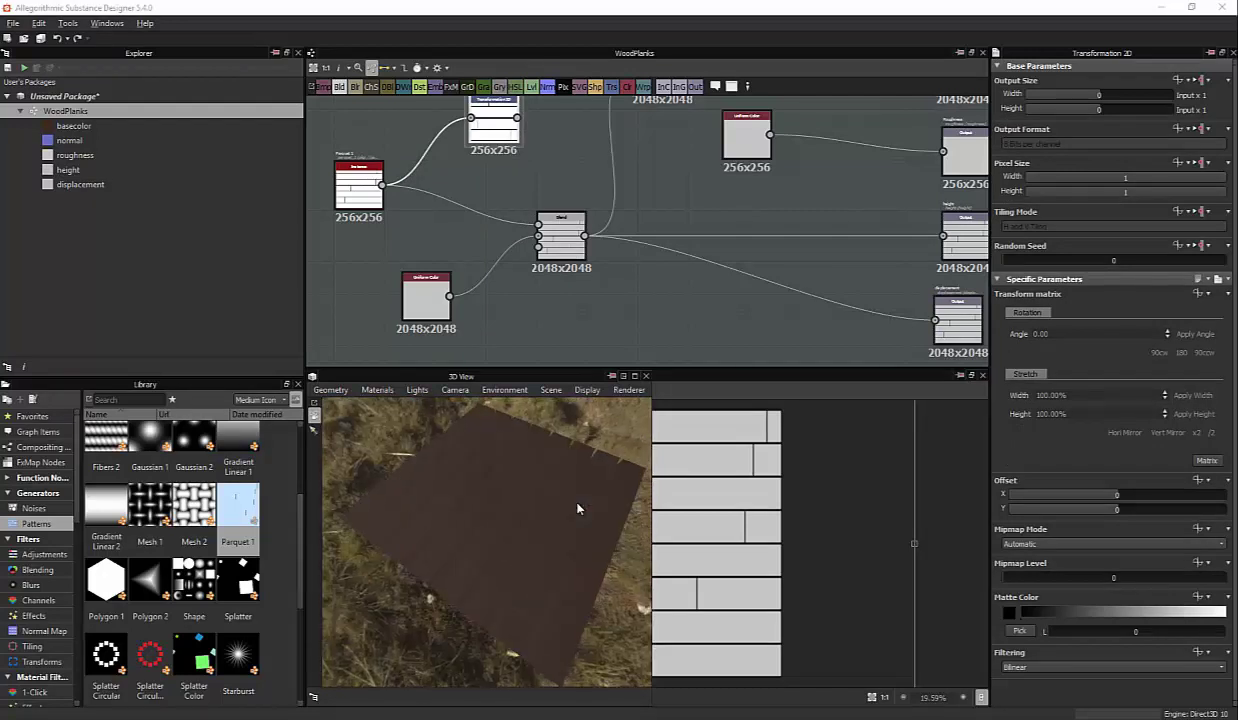
left_click(561, 230)
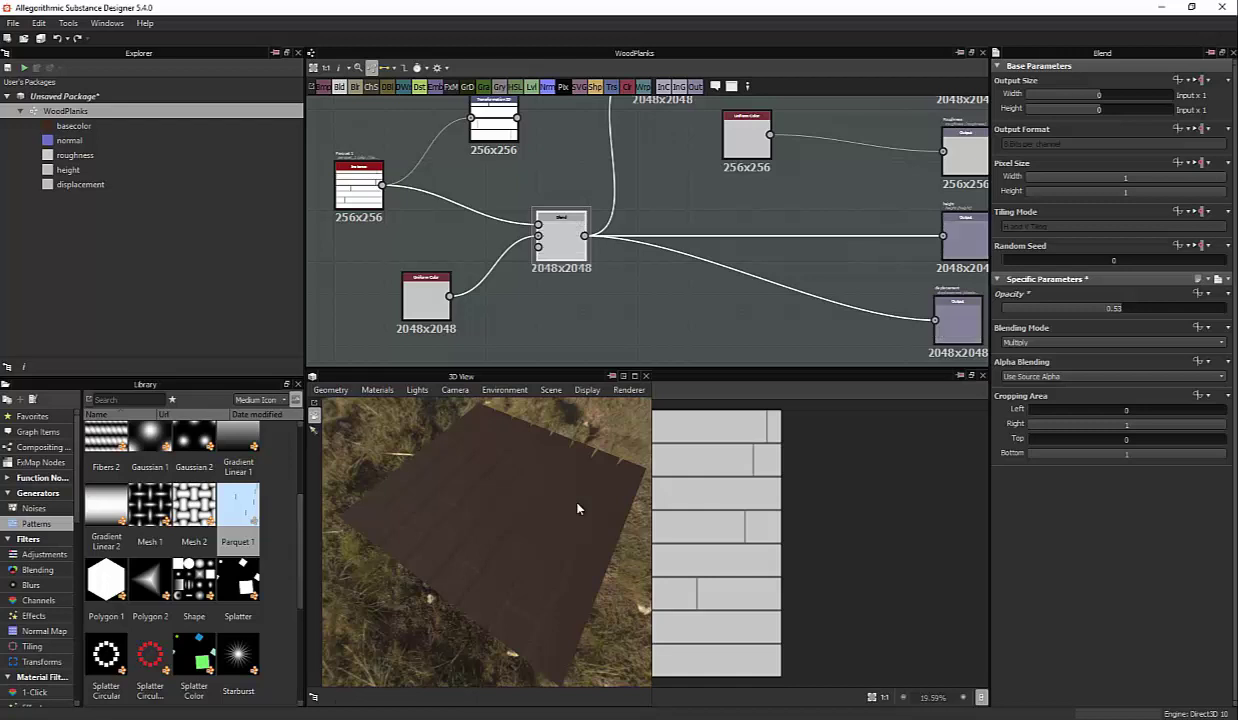
Add an Ambient Occlusion node fed by the plank Blend output
middle_click_drag(640, 200, 611, 335)
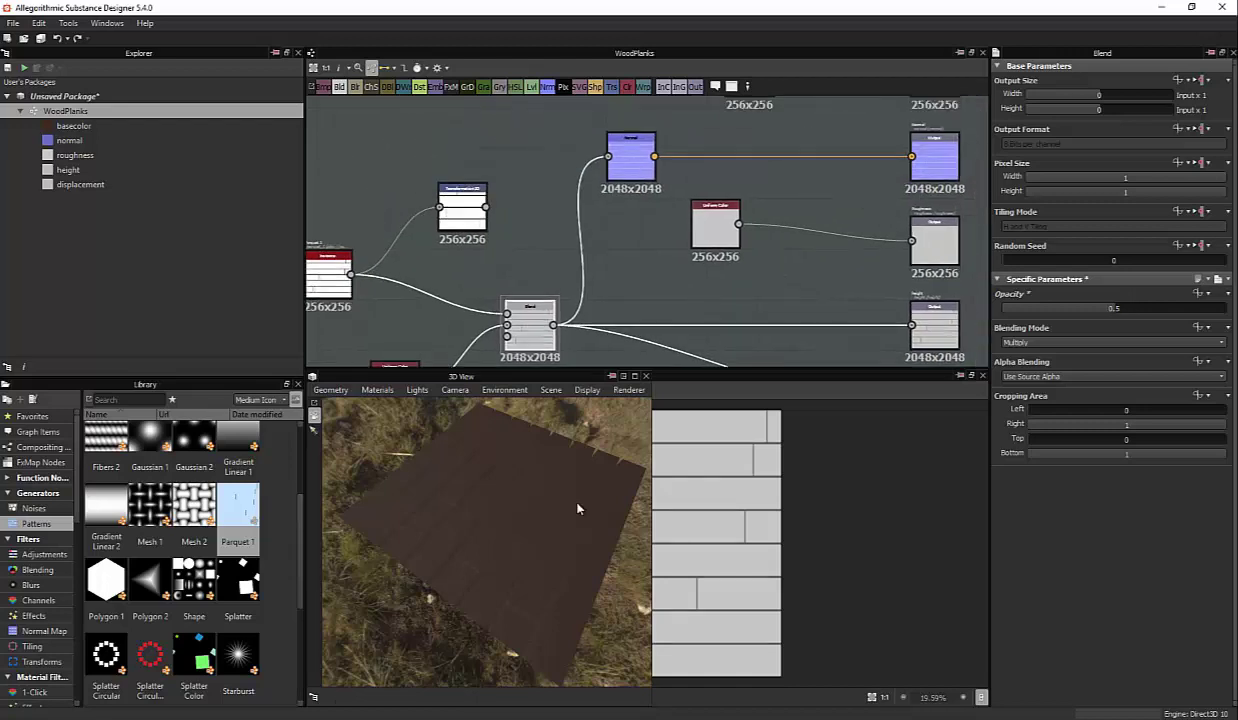
type("a")
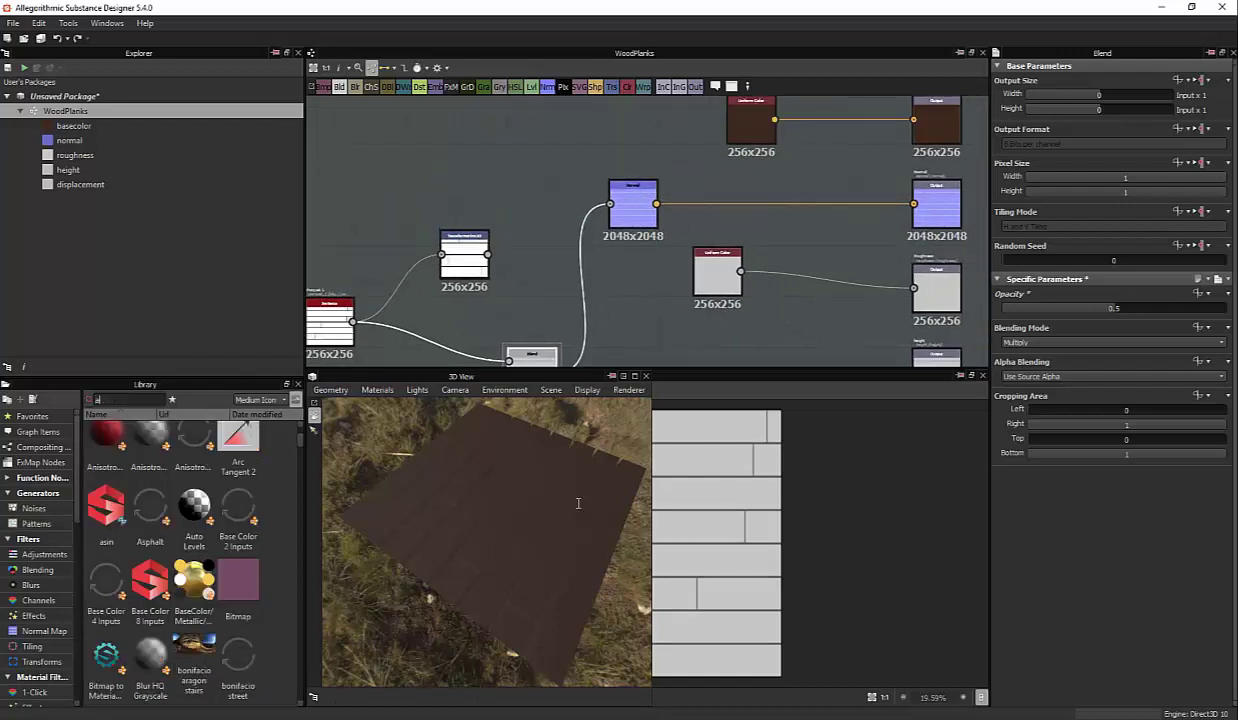
type("mbl")
left_click_drag(106, 450, 565, 137)
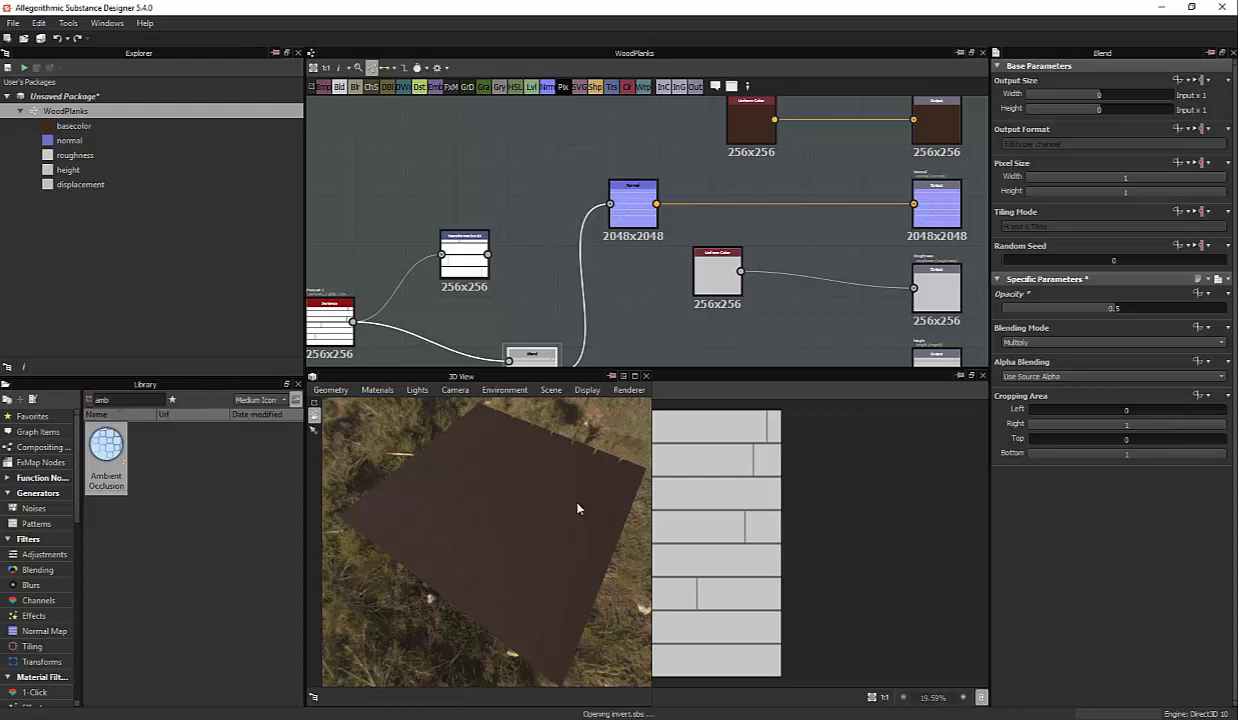
middle_click_drag(640, 250, 645, 189)
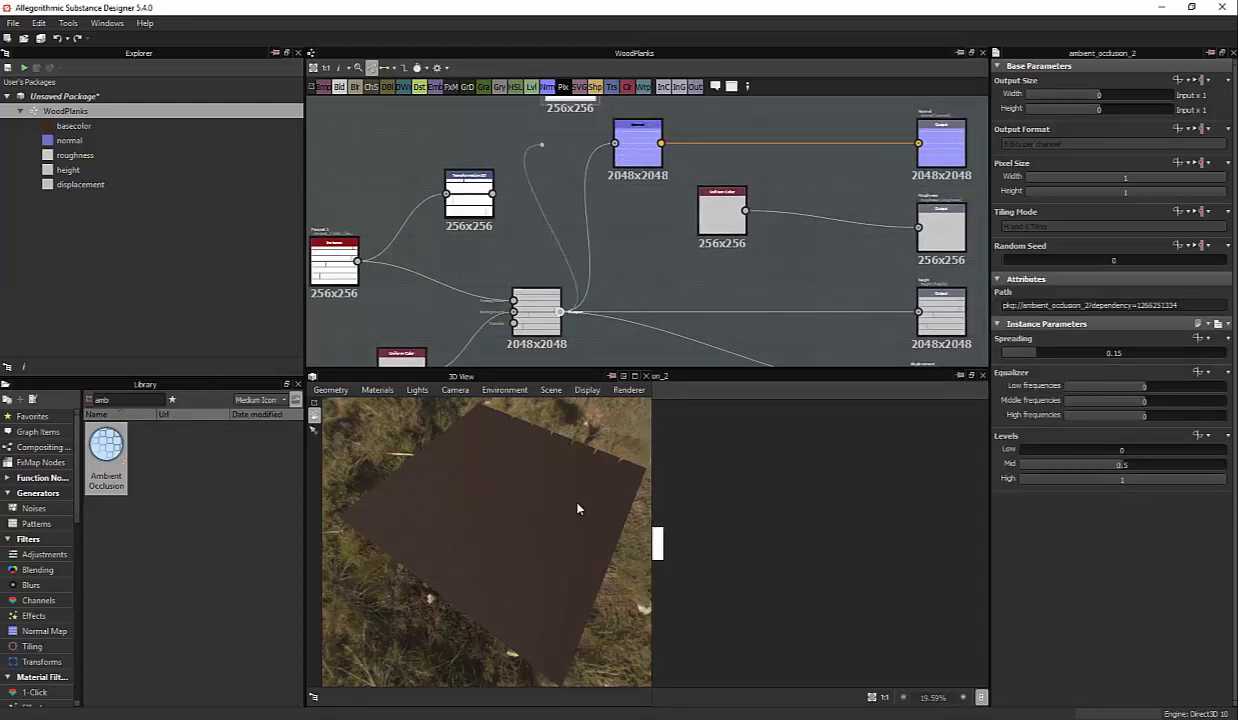
middle_click_drag(560, 200, 523, 262)
scroll(640, 230, "down", 1)
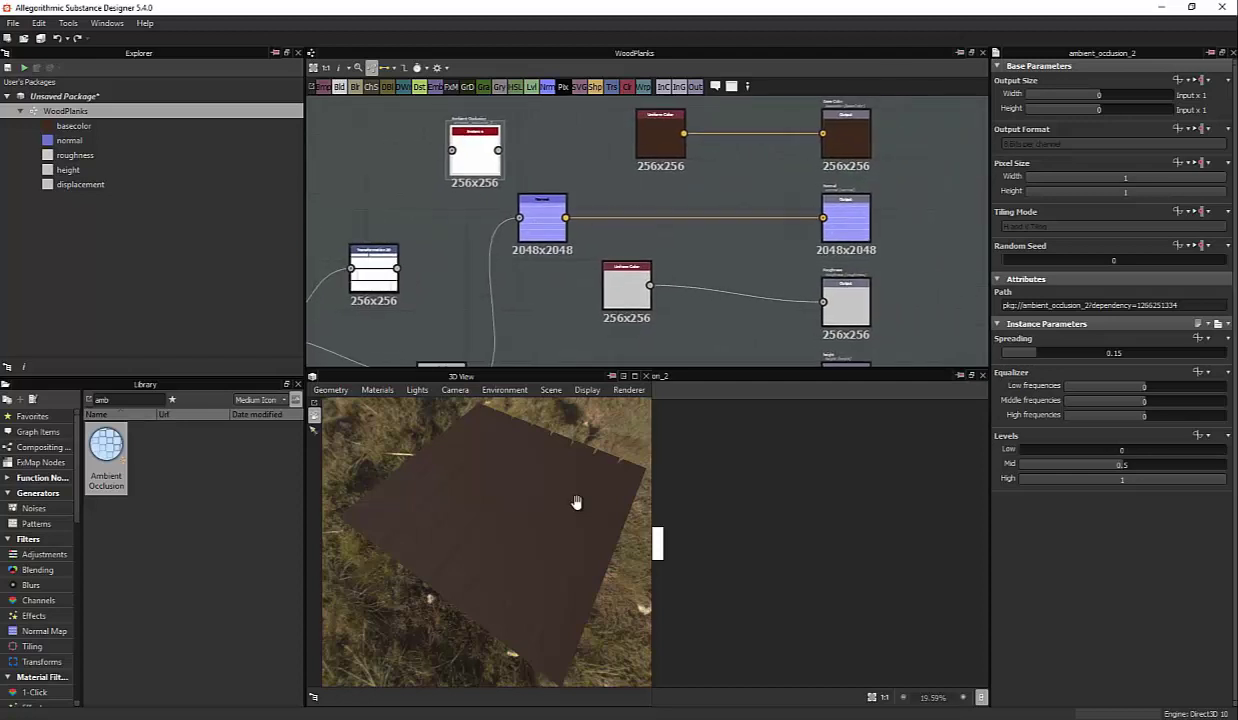
scroll(640, 230, "down", 1)
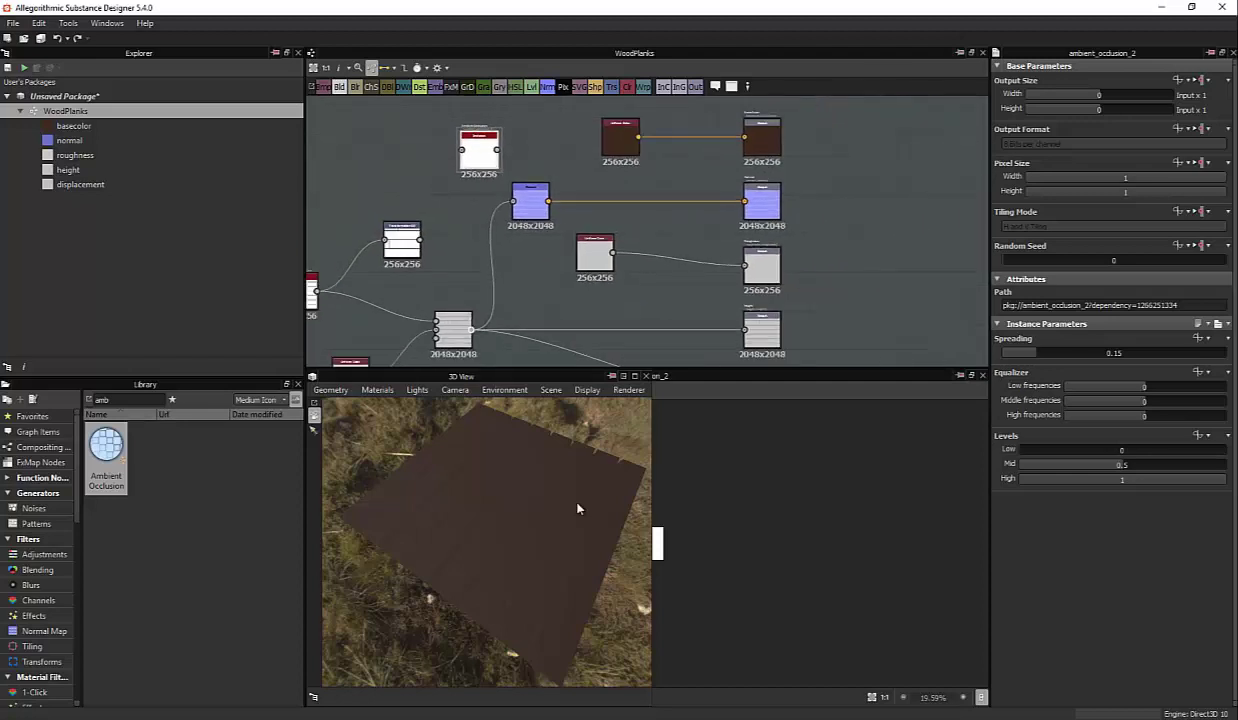
left_click_drag(471, 329, 462, 150)
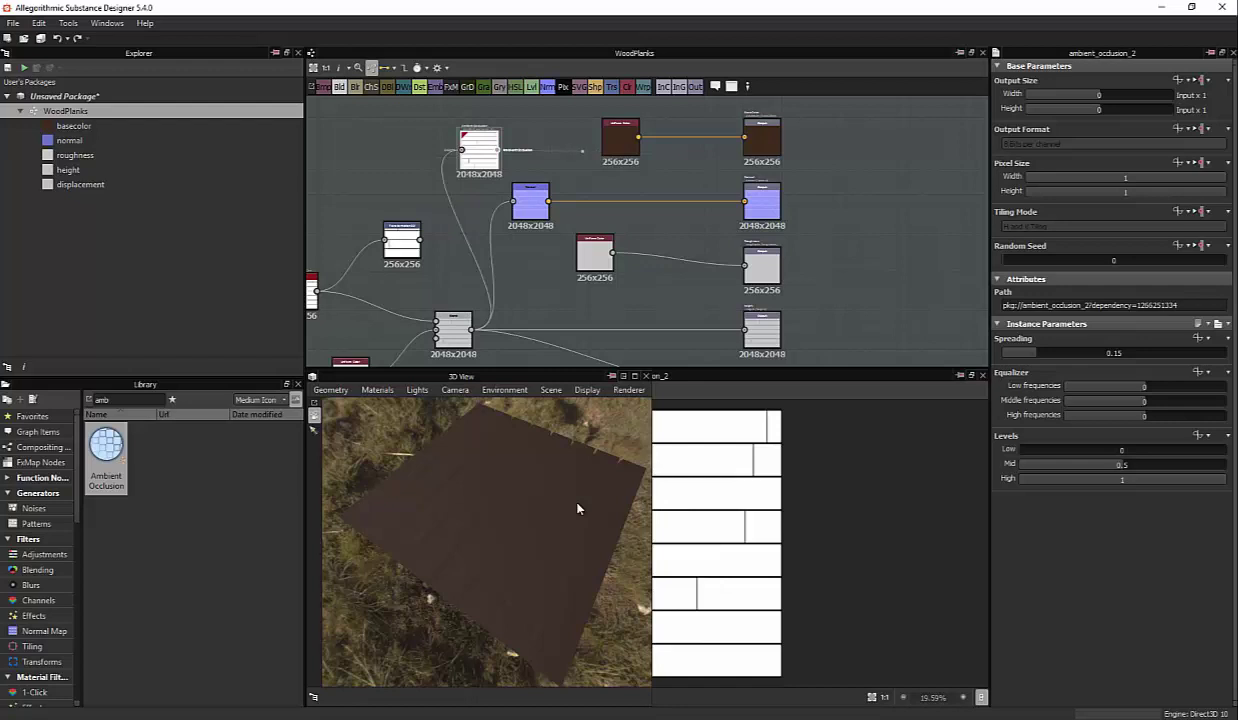
Insert a new Blend node between the brown colour and the basecolor output
middle_click_drag(640, 230, 610, 284)
left_click_drag(590, 194, 527, 140)
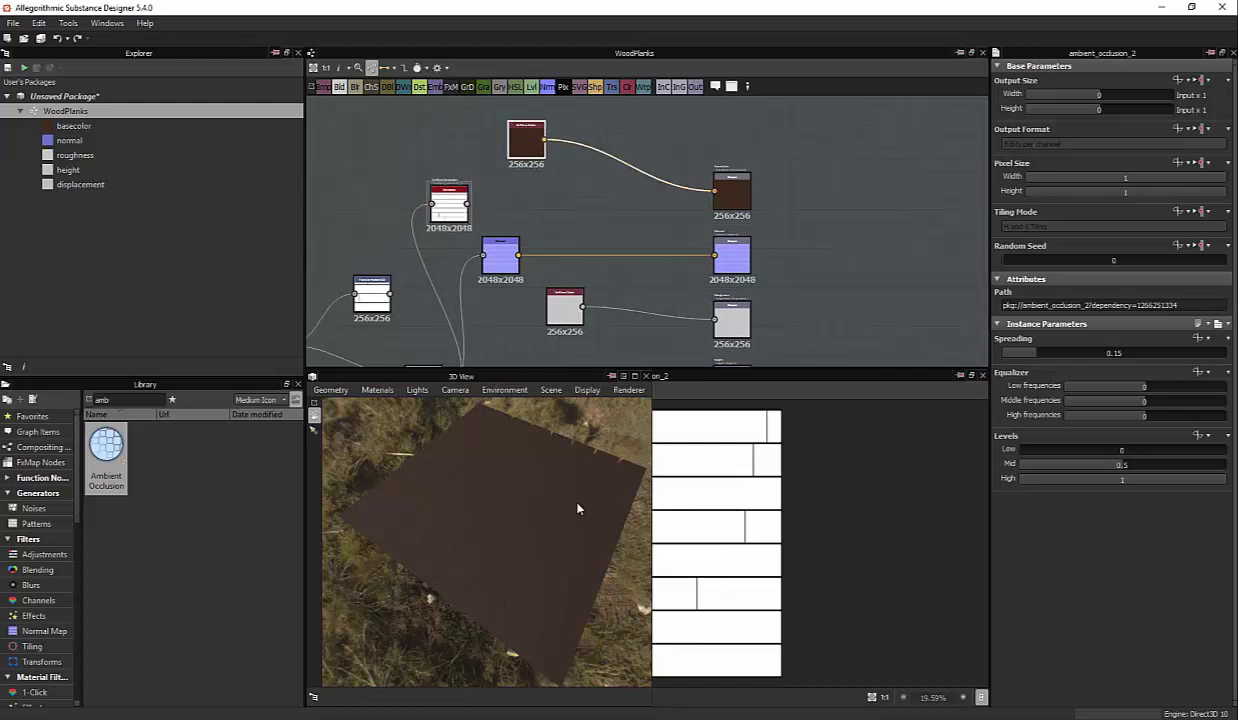
left_click(339, 86)
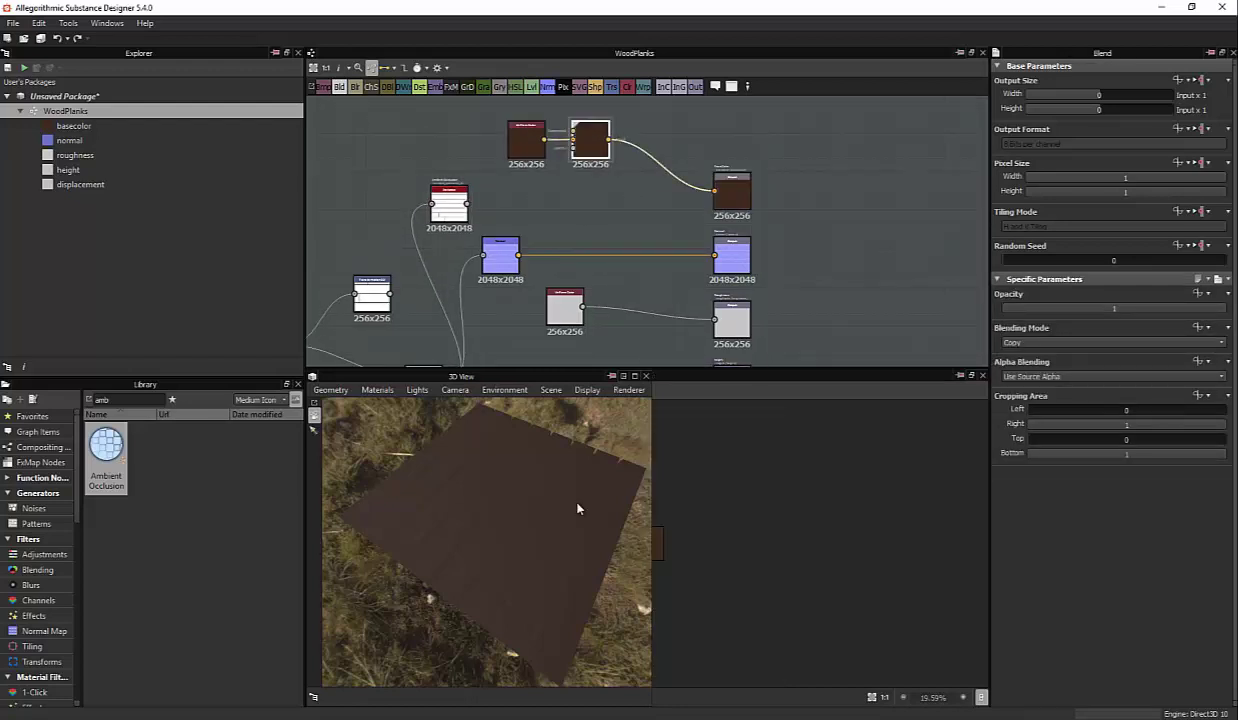
left_click_drag(590, 140, 603, 190)
left_click_drag(526, 140, 539, 190)
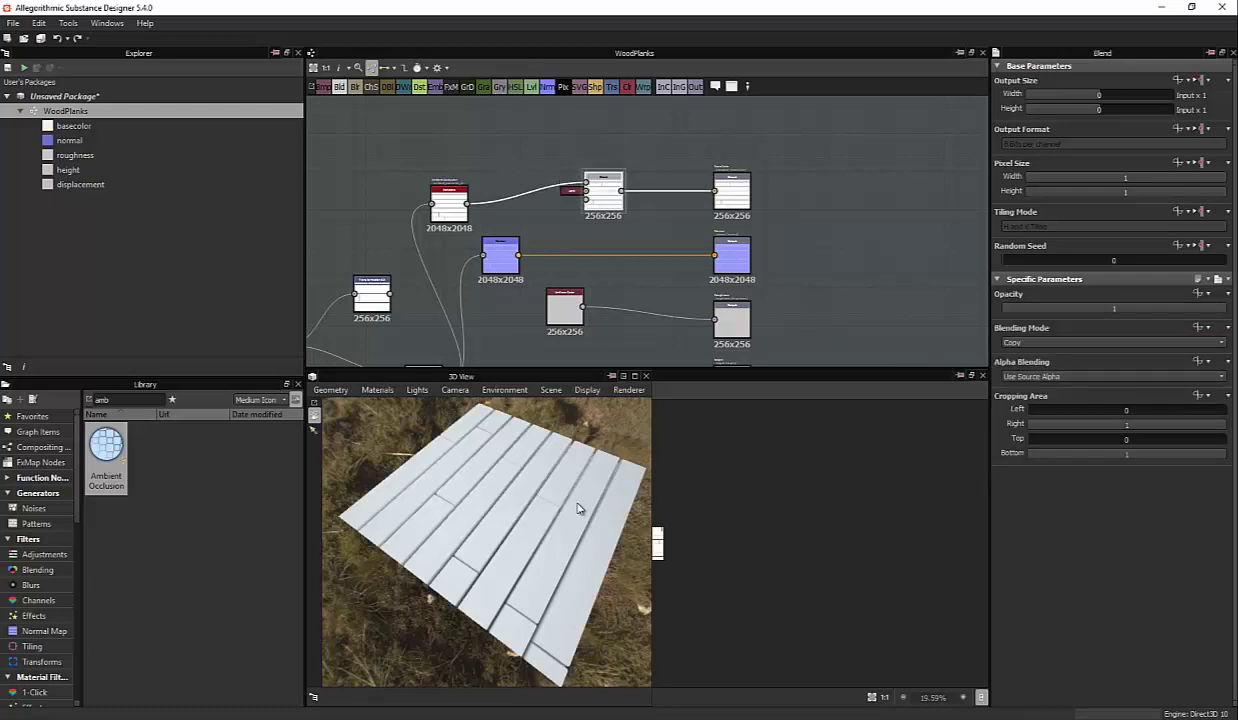
Set the new base colour Blend's blending mode to Multiply
left_click(1112, 342)
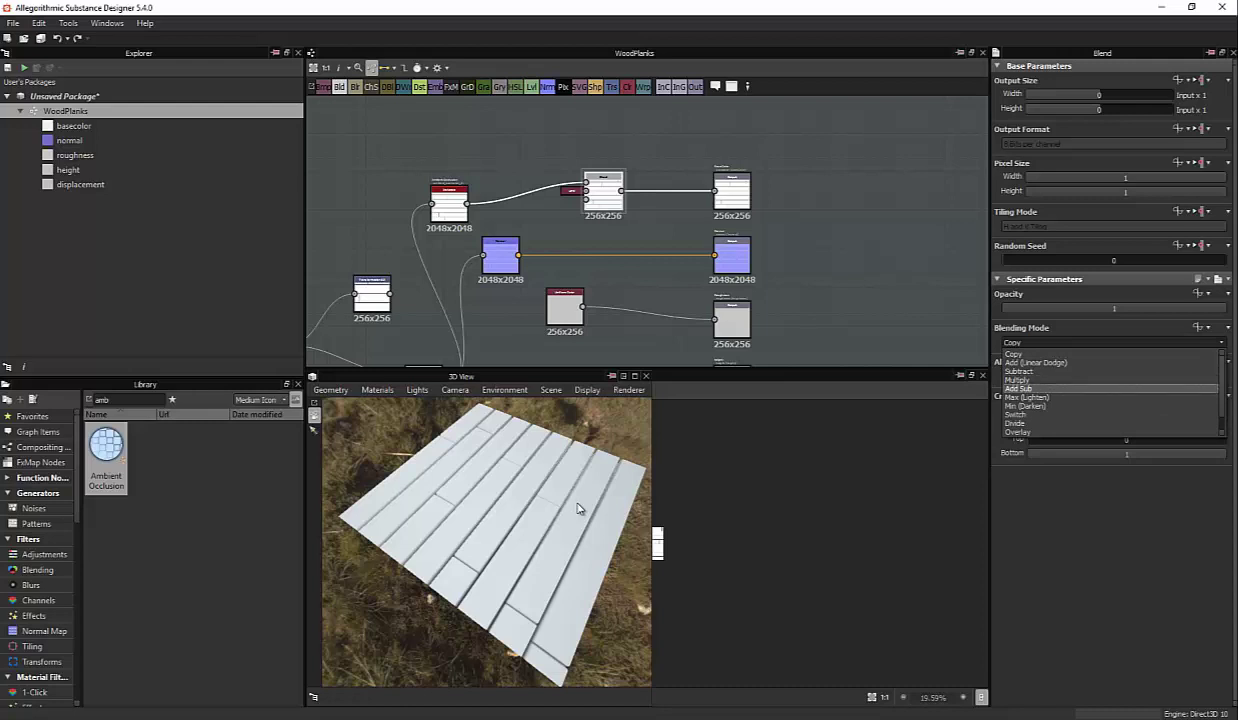
left_click(1017, 380)
mouse_move(1200, 308)
left_mouse_down()
mouse_move(1095, 308)
mouse_move(1225, 308)
left_mouse_up()
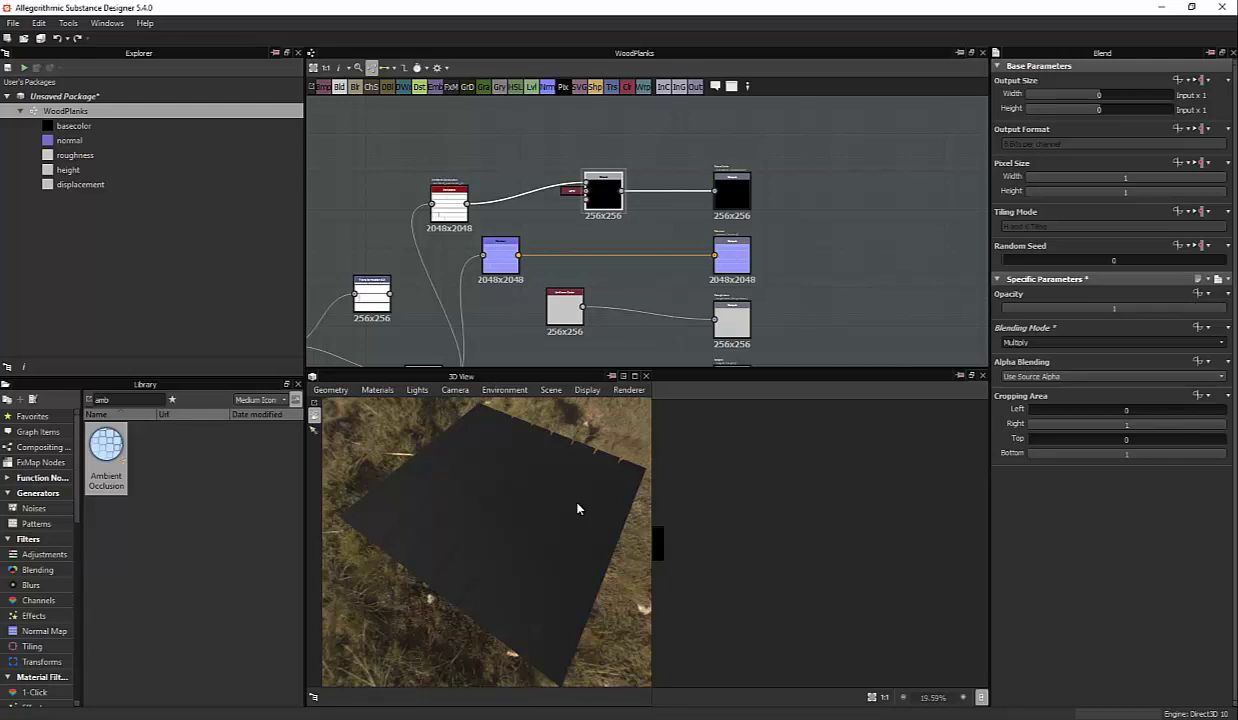
Try Levels and HSL nodes on the Ambient Occlusion link, then remove both
left_click_drag(449, 195, 443, 170)
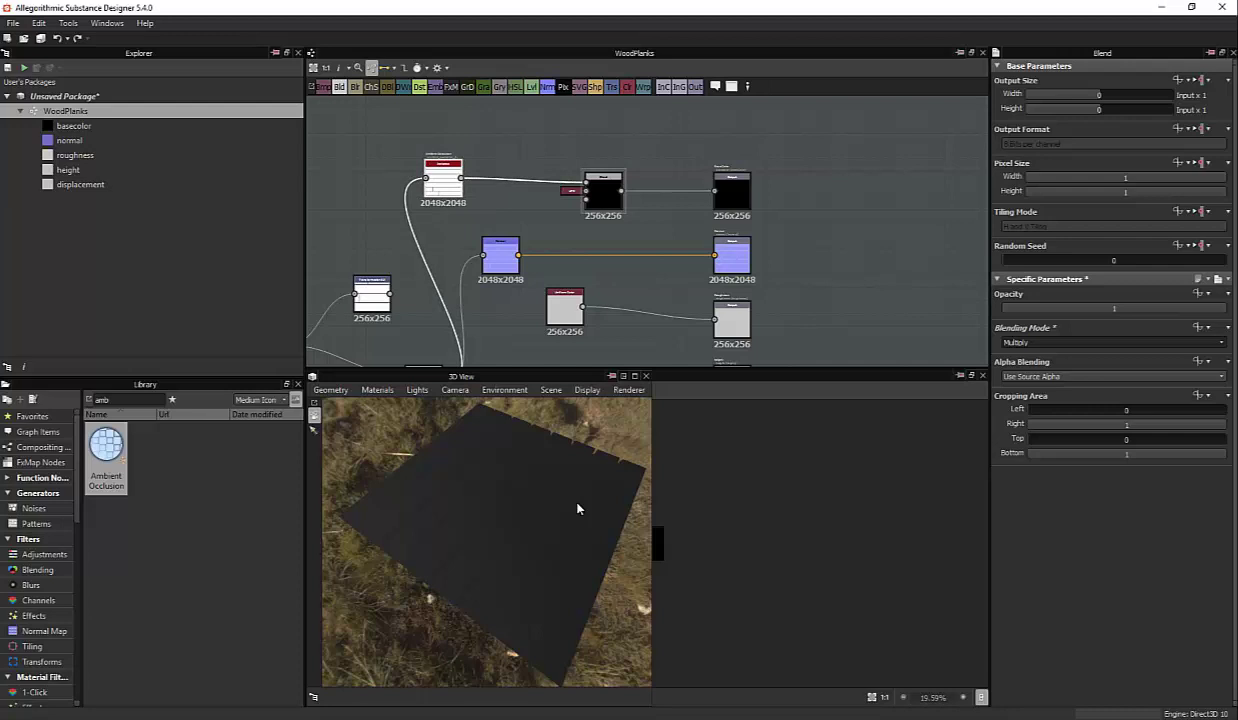
left_click(531, 86)
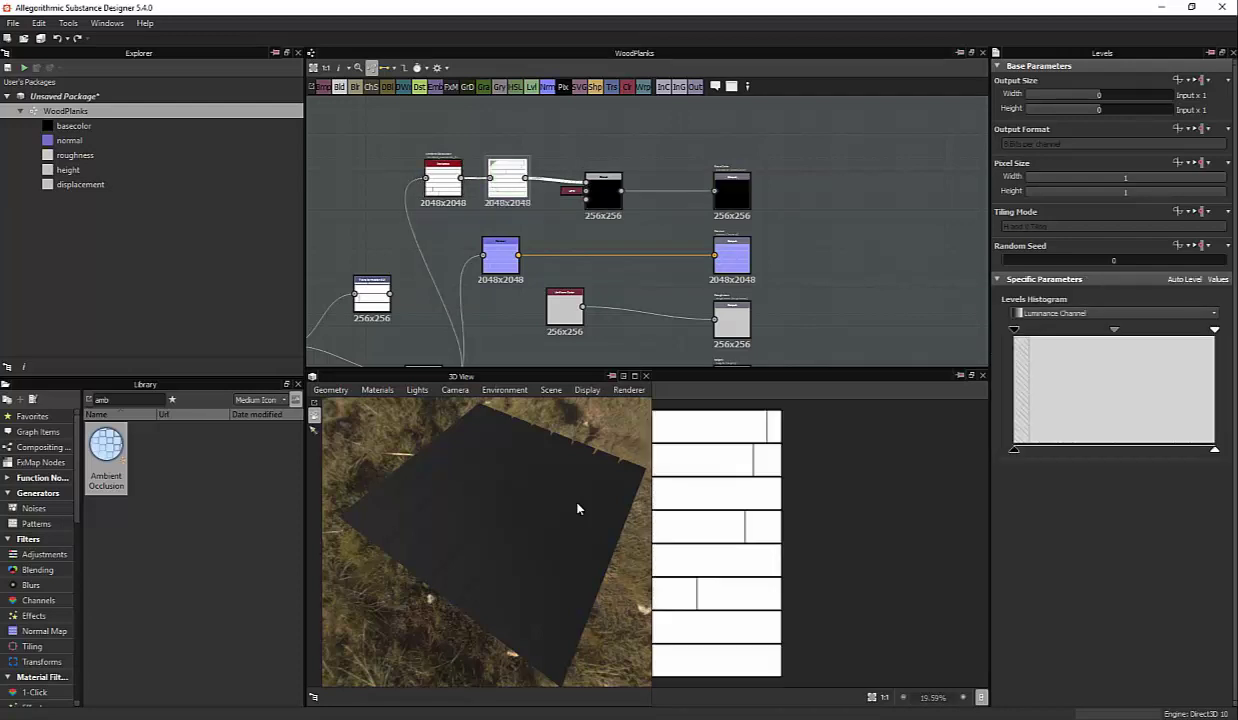
key("Delete")
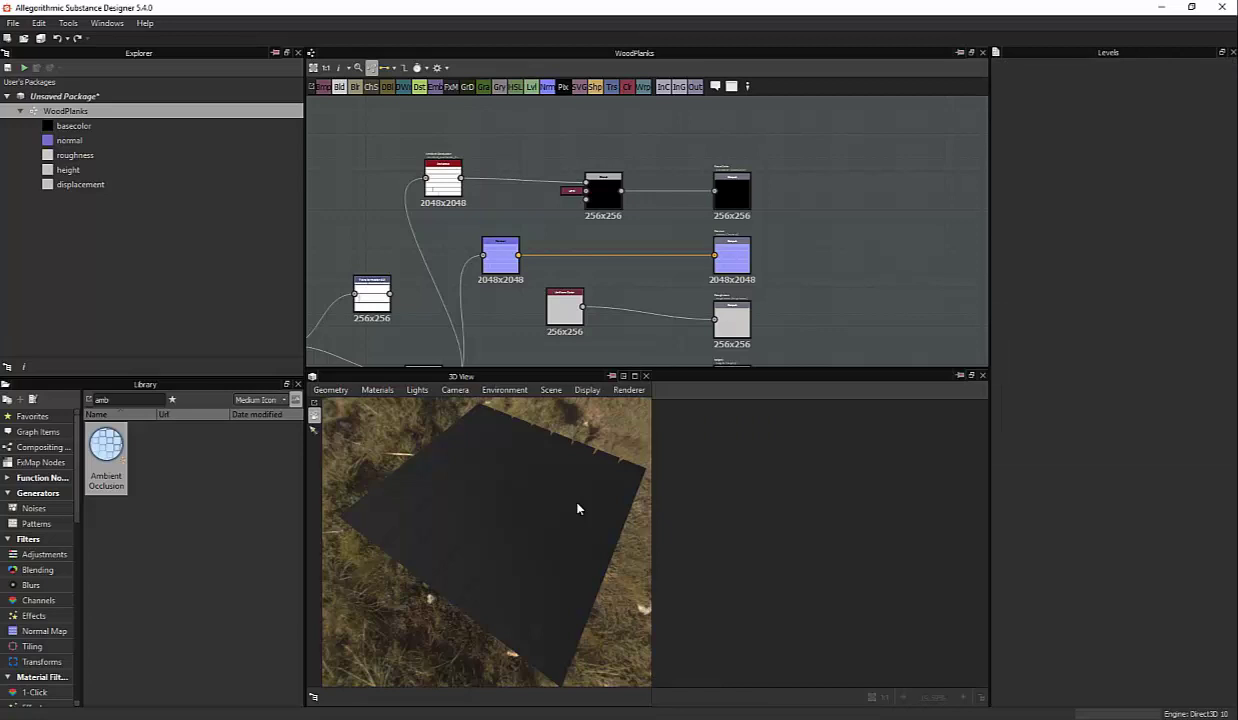
left_click(515, 86)
left_click_drag(641, 220, 506, 180)
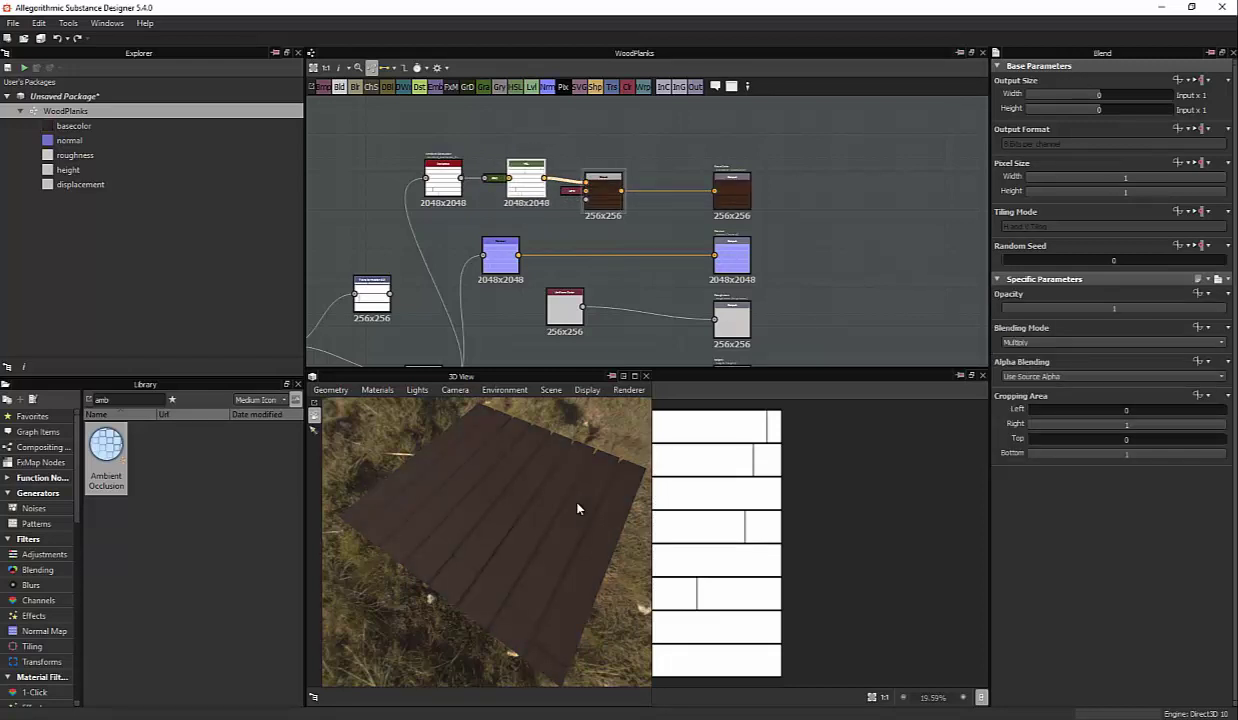
key("ctrl+z")
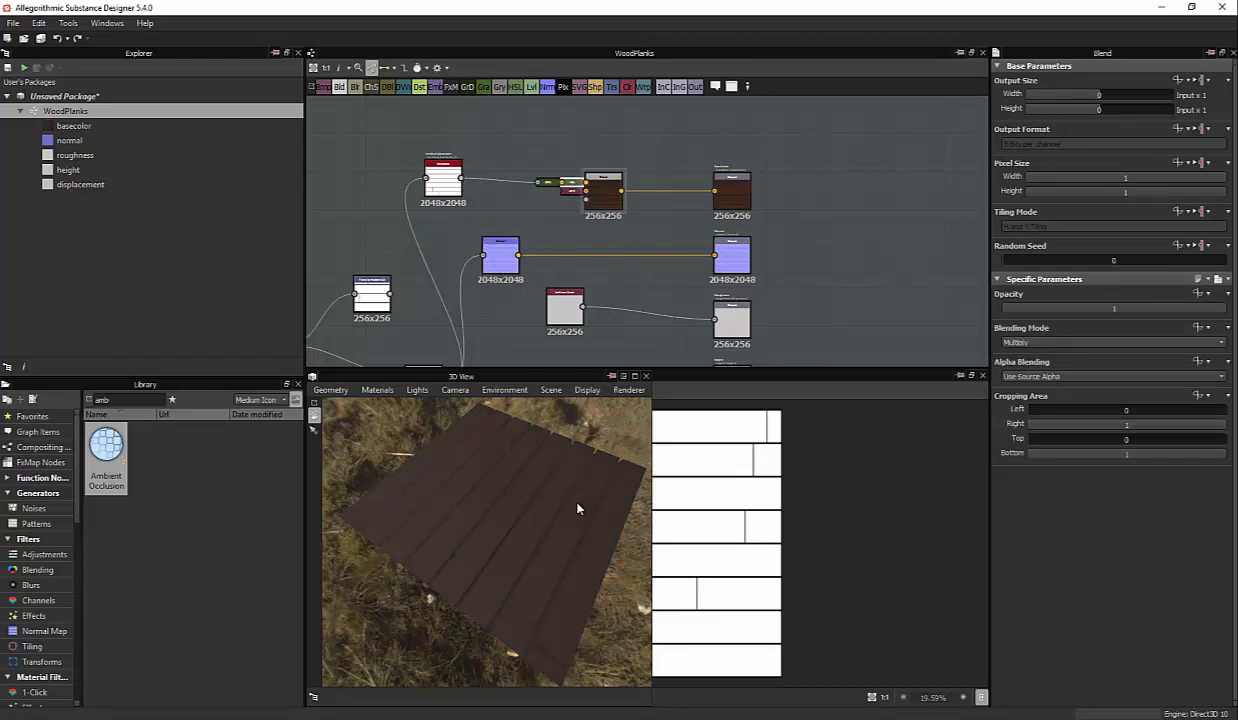
key("ctrl+z")
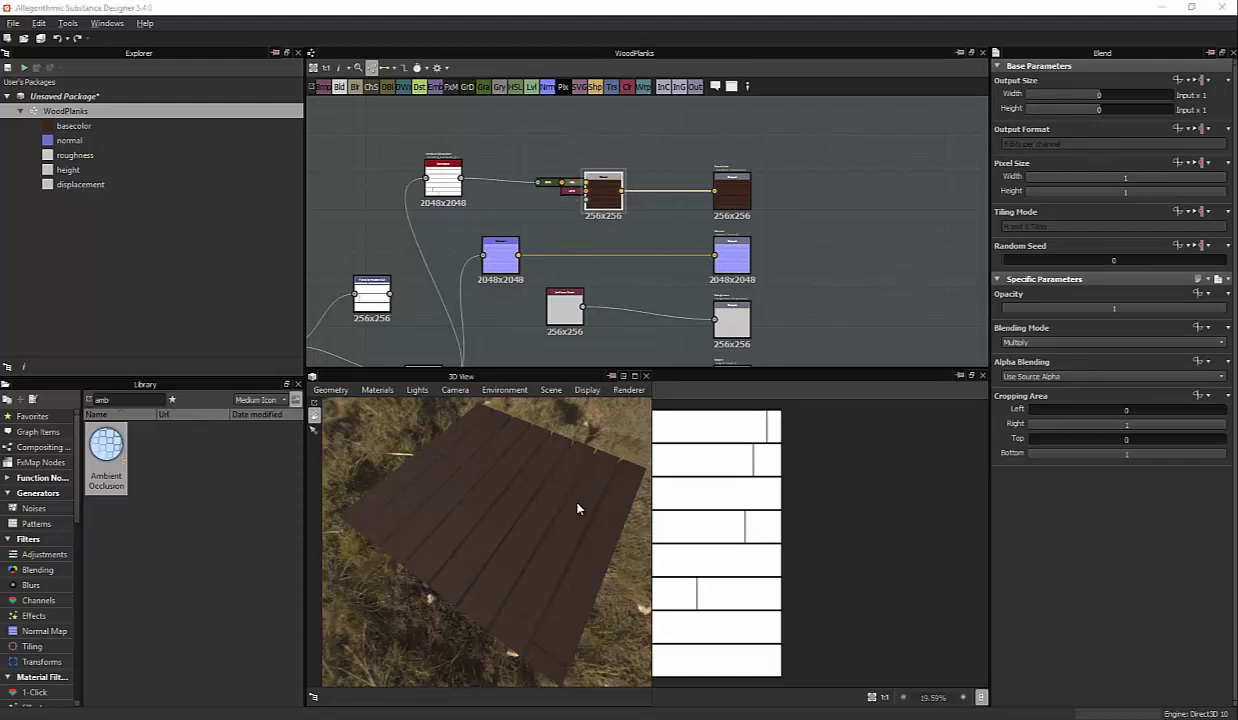
left_click_drag(577, 509, 576, 502, "alt")
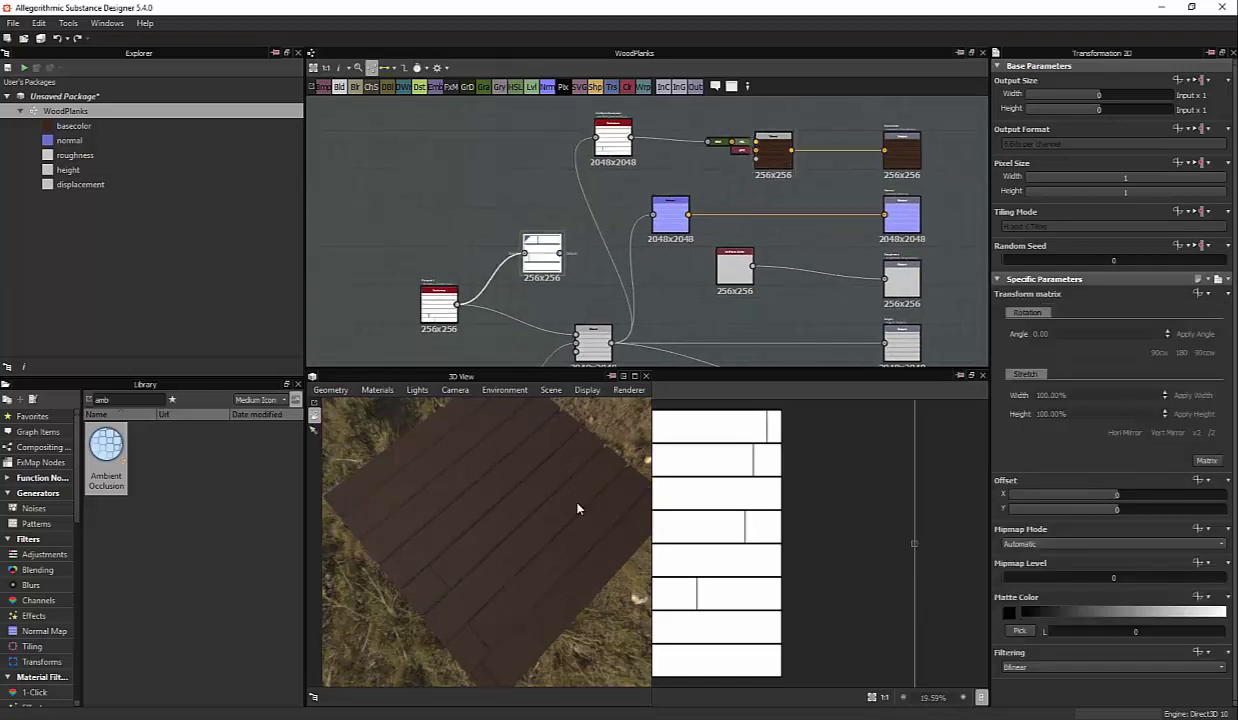
Change the plank Blend's blending mode from Multiply to Copy and tilt the 3D preview
left_click(450, 237)
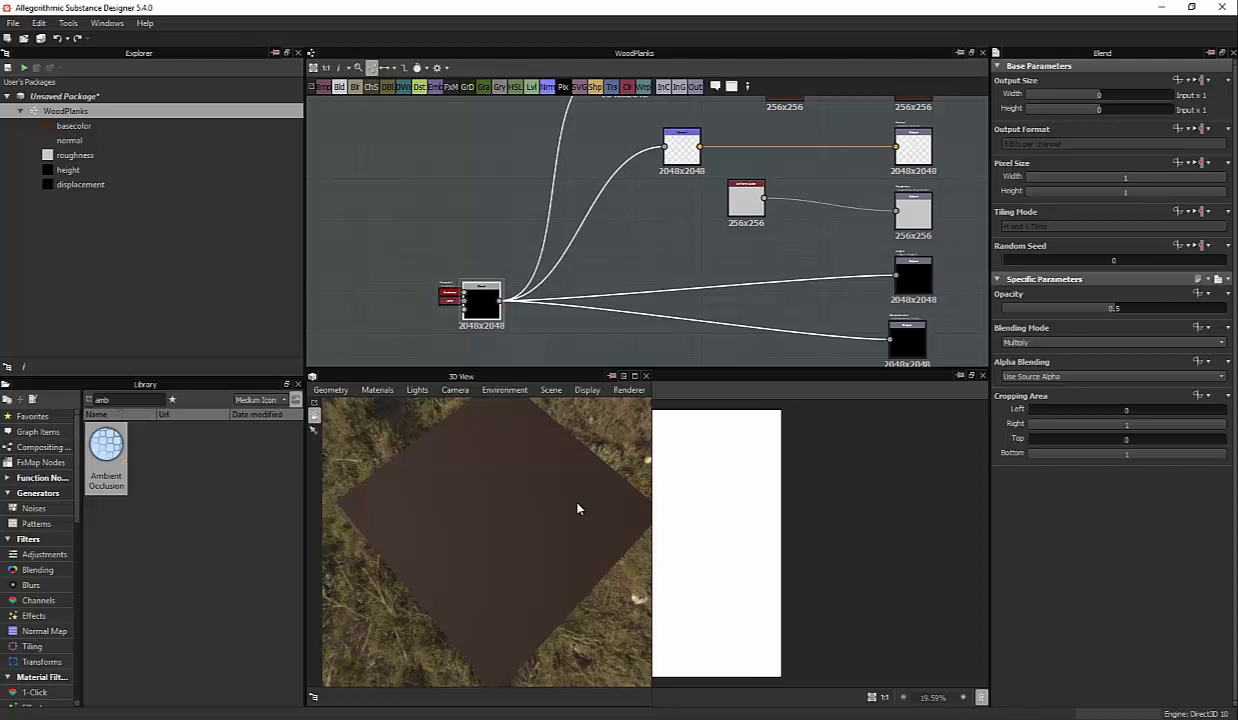
left_click(1112, 342)
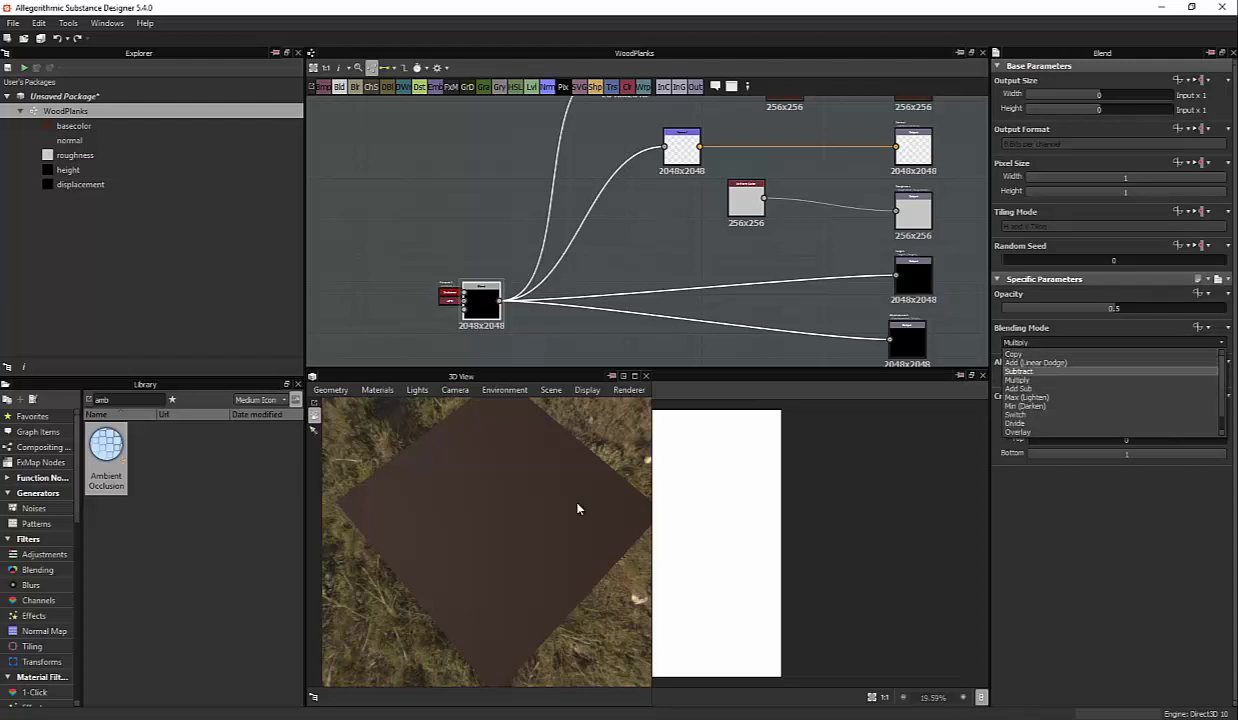
left_click(1014, 354)
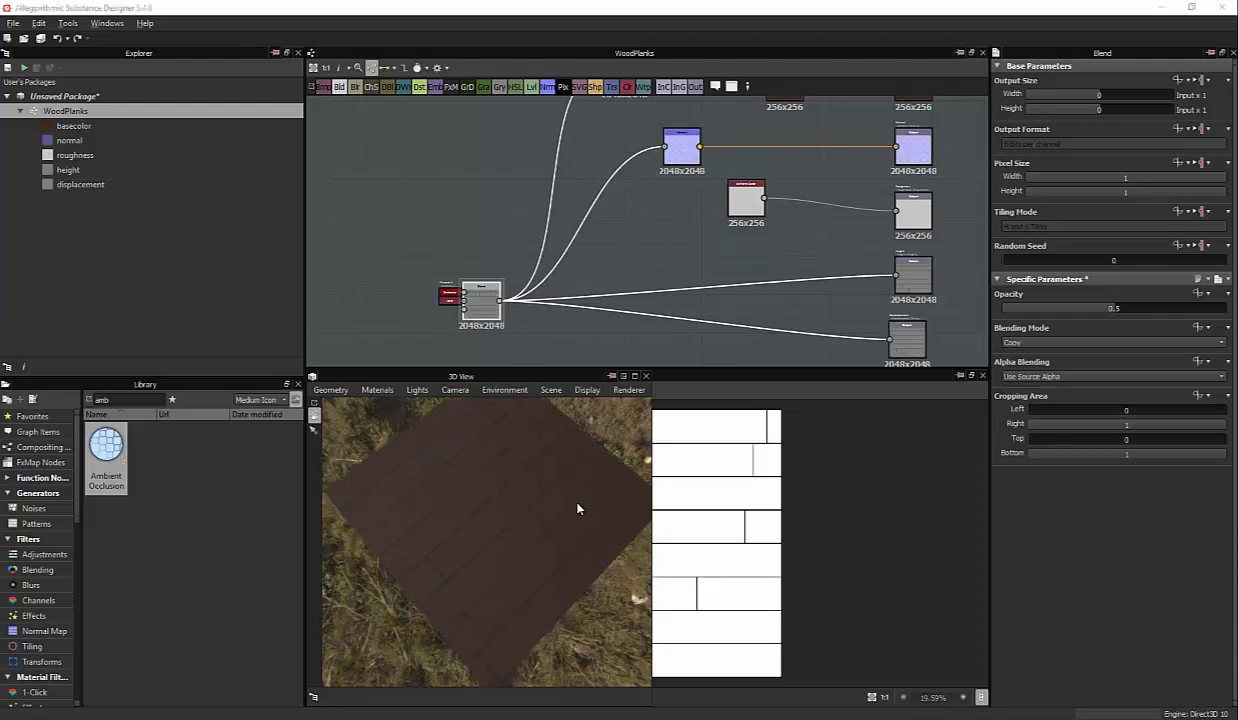
left_click_drag(577, 509, 577, 509)
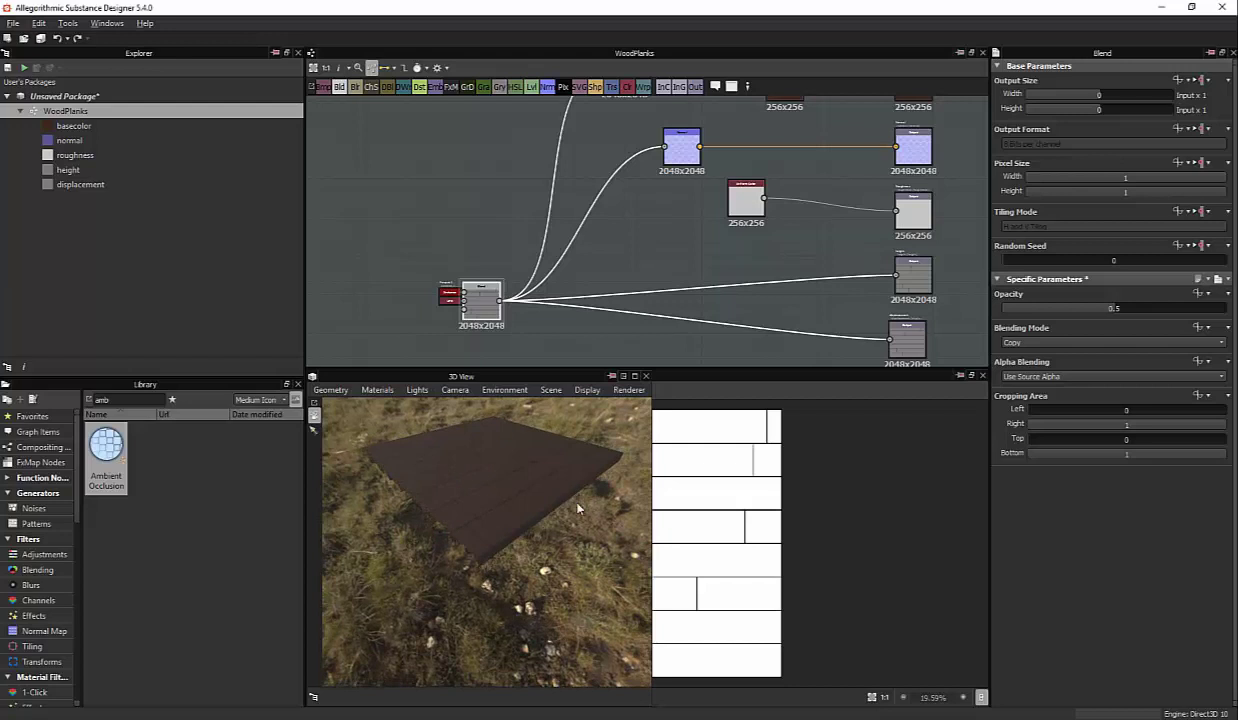
middle_click_drag(700, 230, 604, 252)
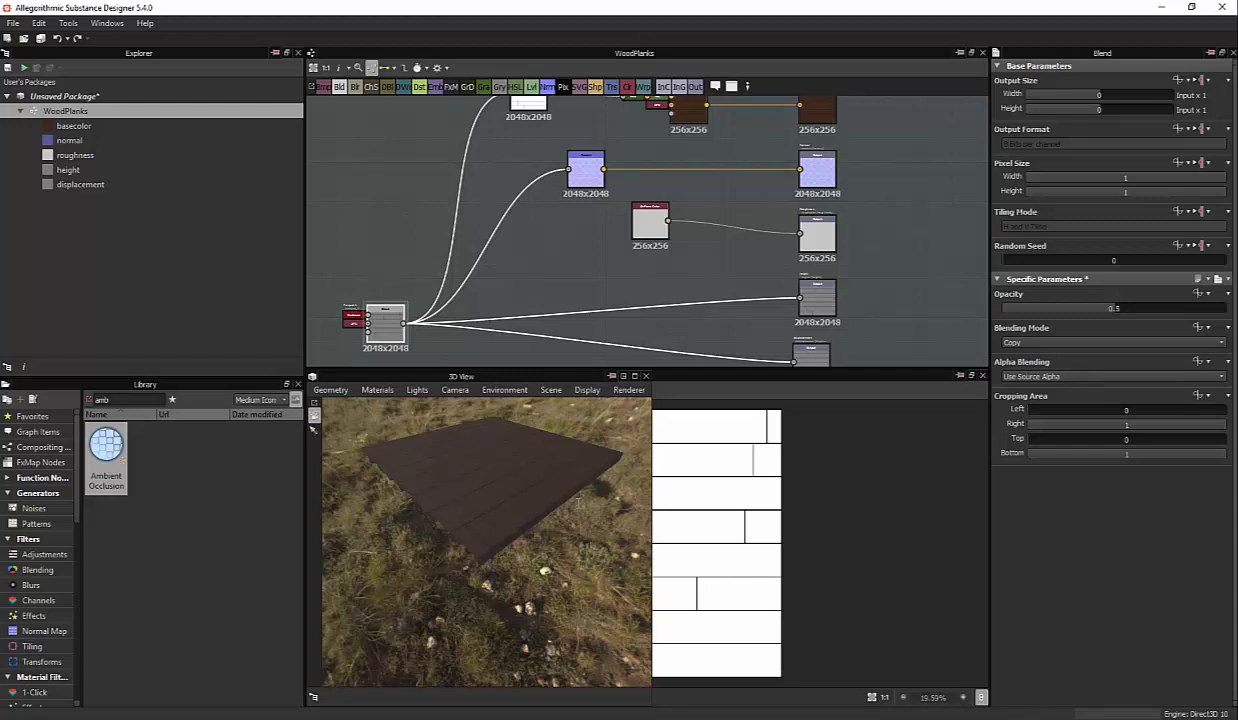
Drag a Vector Warp Grayscale node from Filters > Effects into the graph
key("BackSpace")
key("BackSpace")
key("BackSpace")
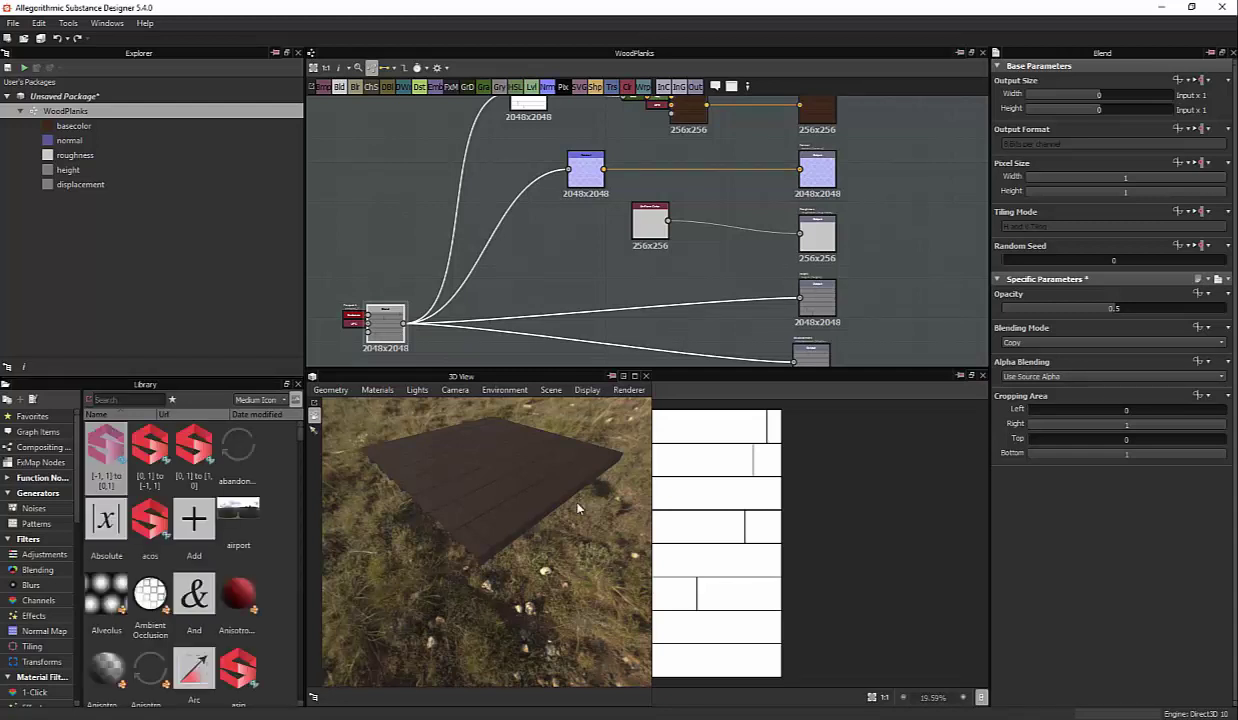
left_click(33, 615)
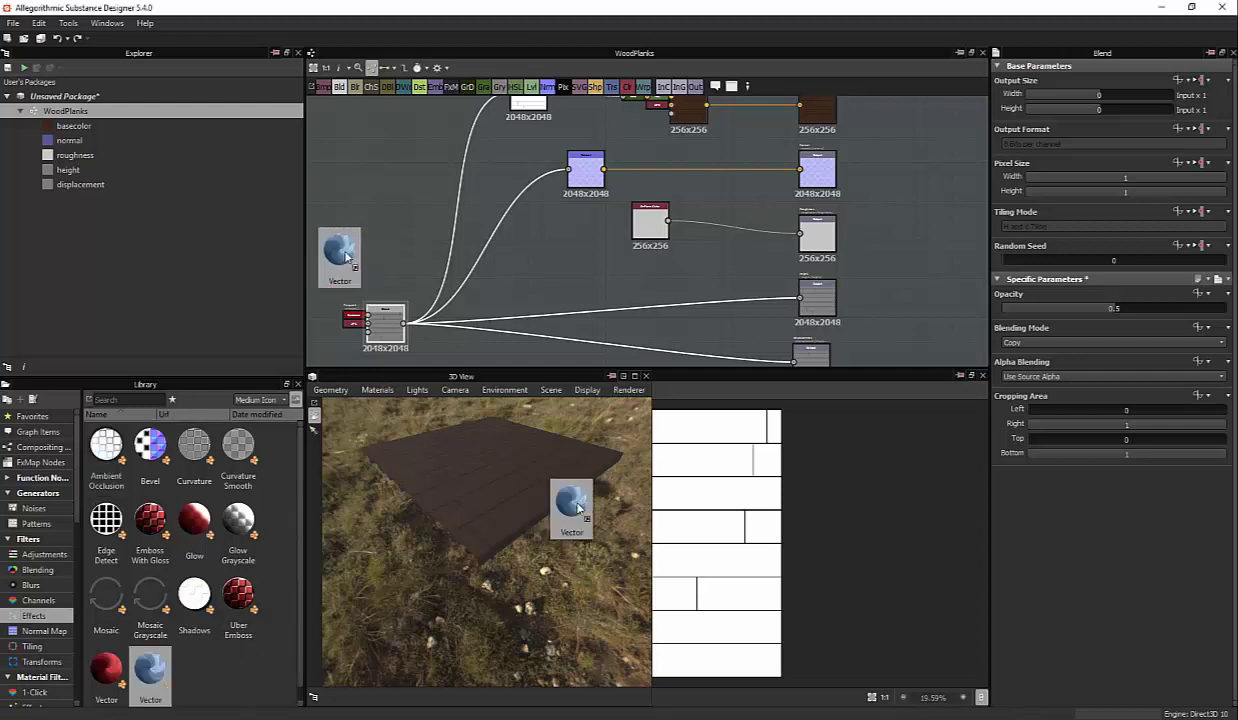
left_click_drag(150, 668, 393, 208)
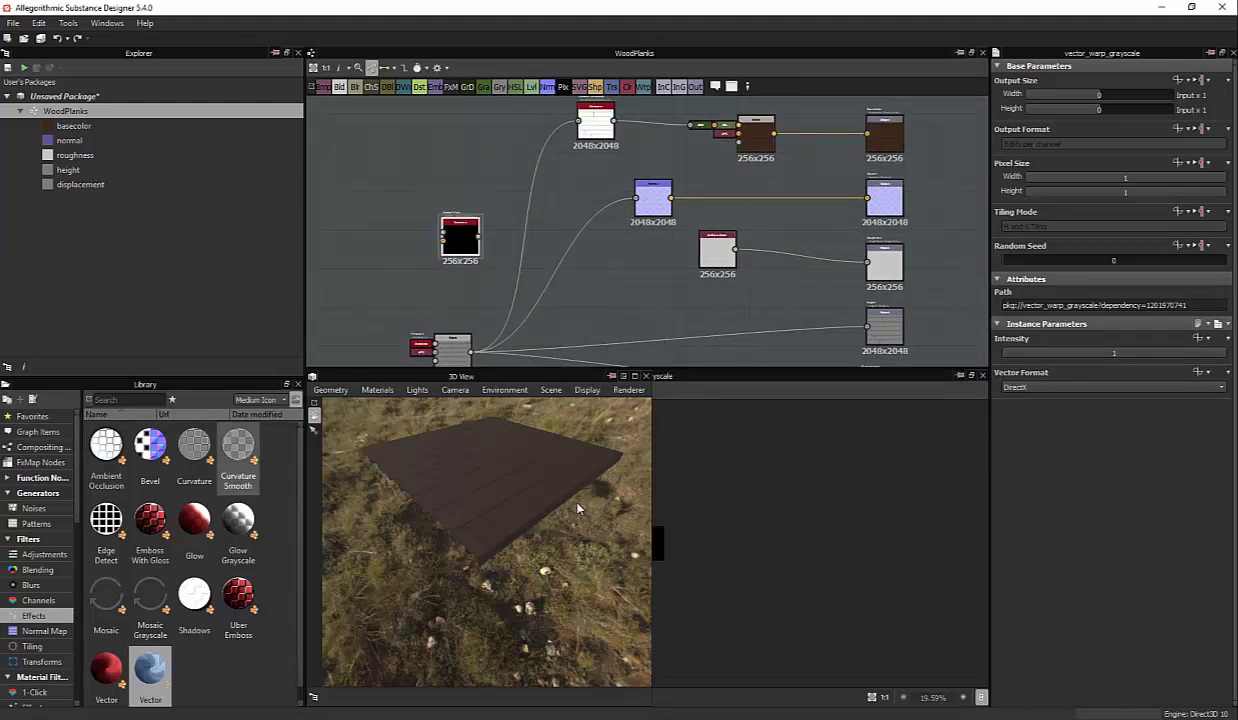
Search 'slope' and drop a Slope Blur Grayscale node into the graph
type("sl")
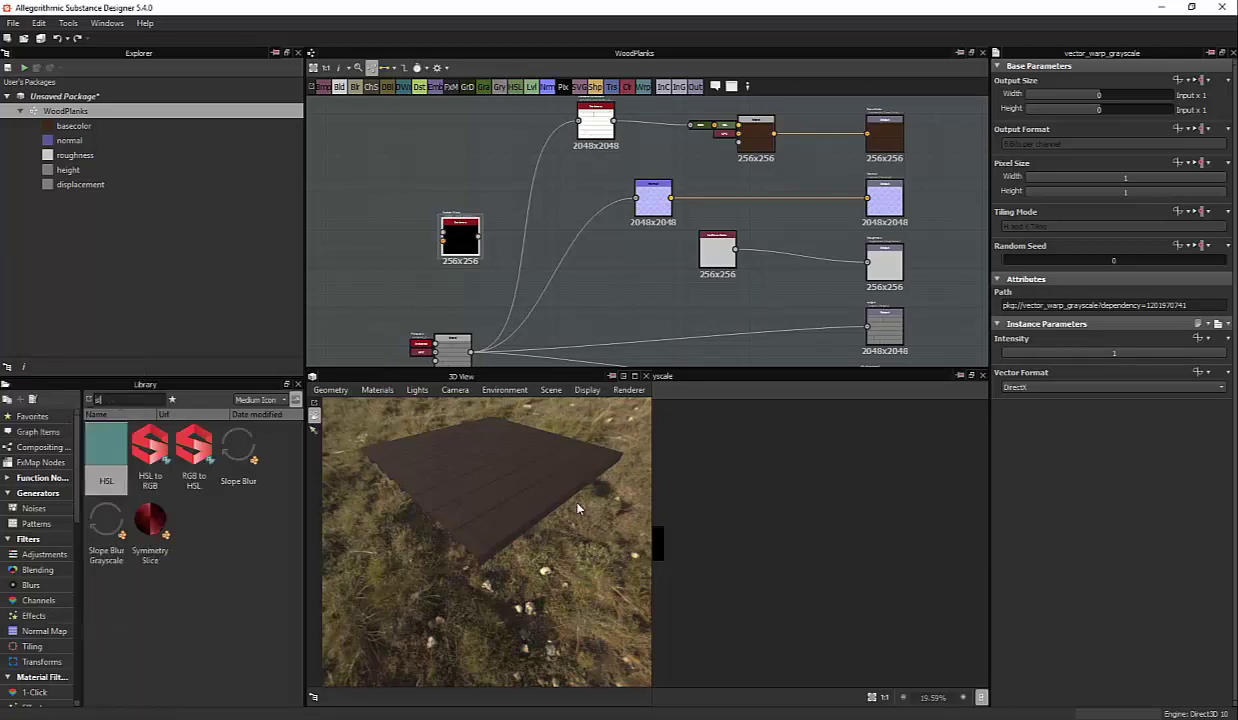
type("ope")
left_click_drag(150, 447, 396, 250)
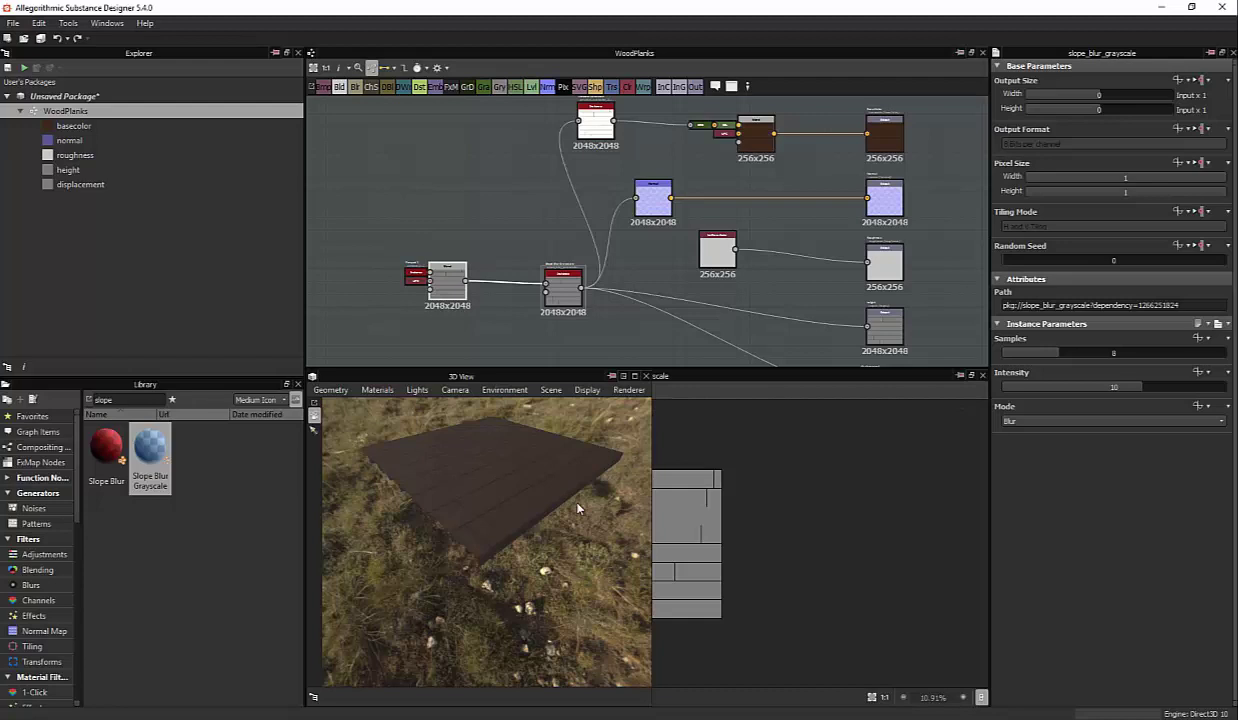
left_click_drag(577, 509, 577, 509)
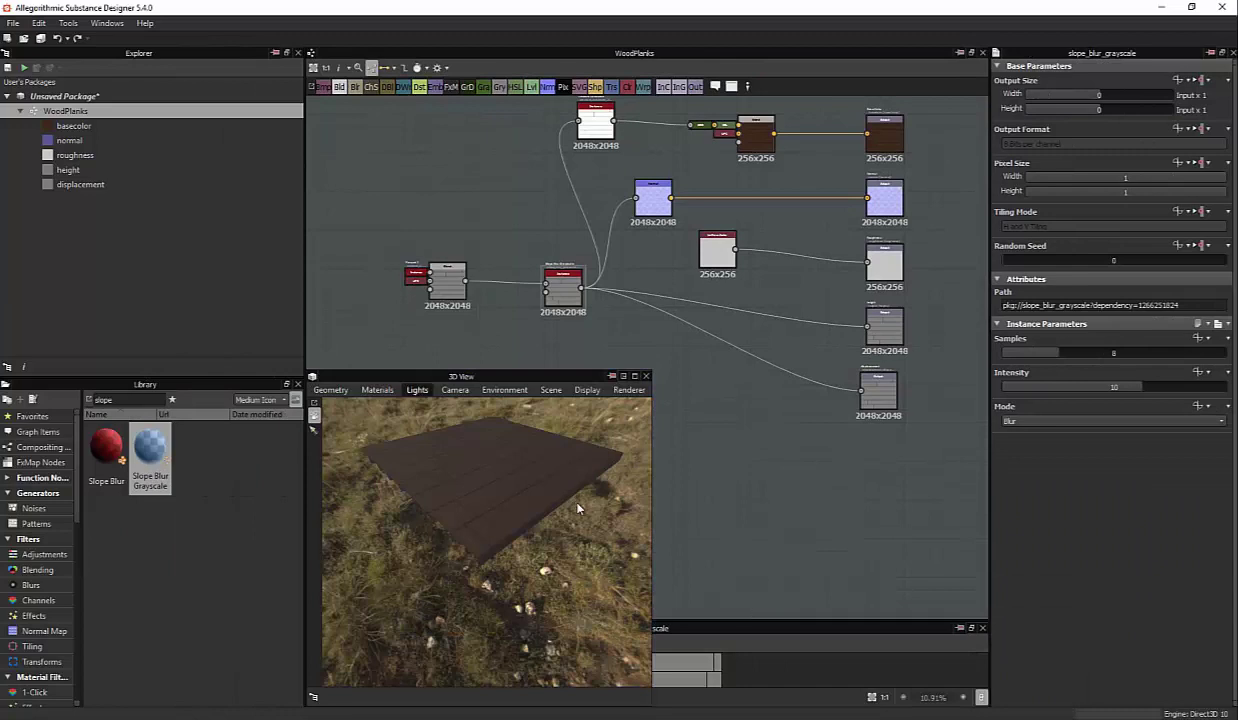
Dock the 3D preview over the graph area, then undock it so the graph shows again
left_click_drag(577, 509, 577, 509)
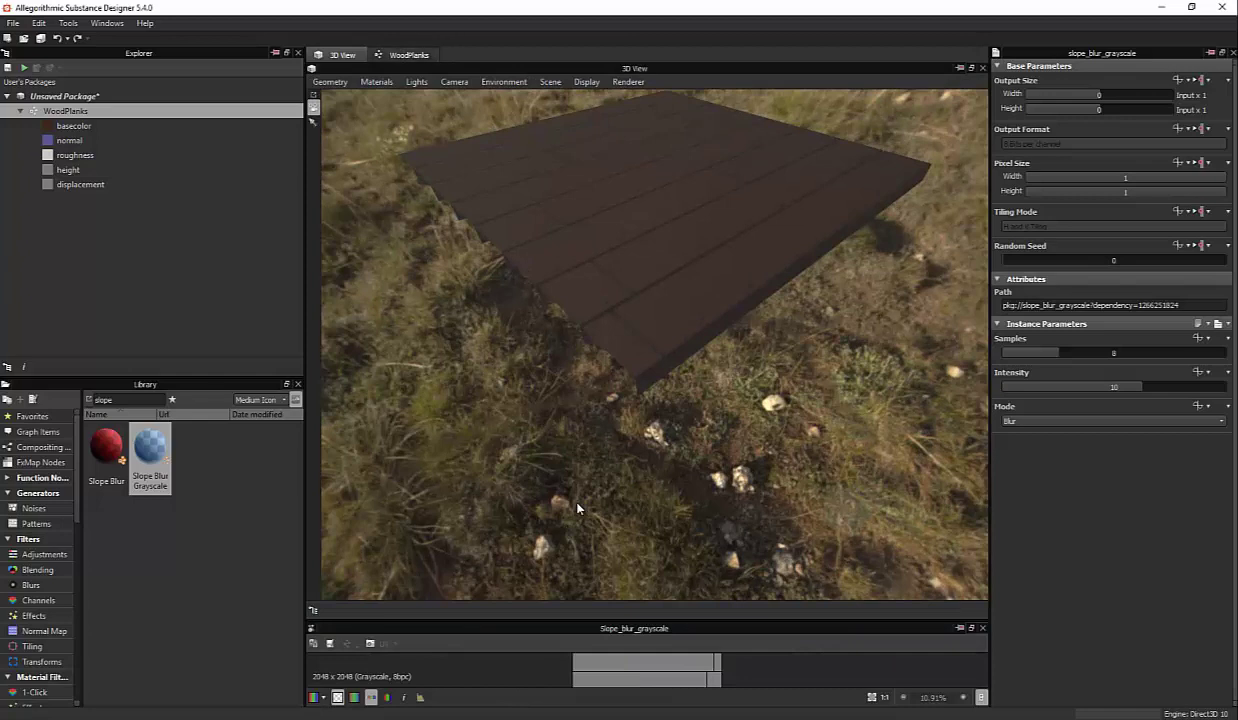
left_click_drag(577, 509, 577, 502)
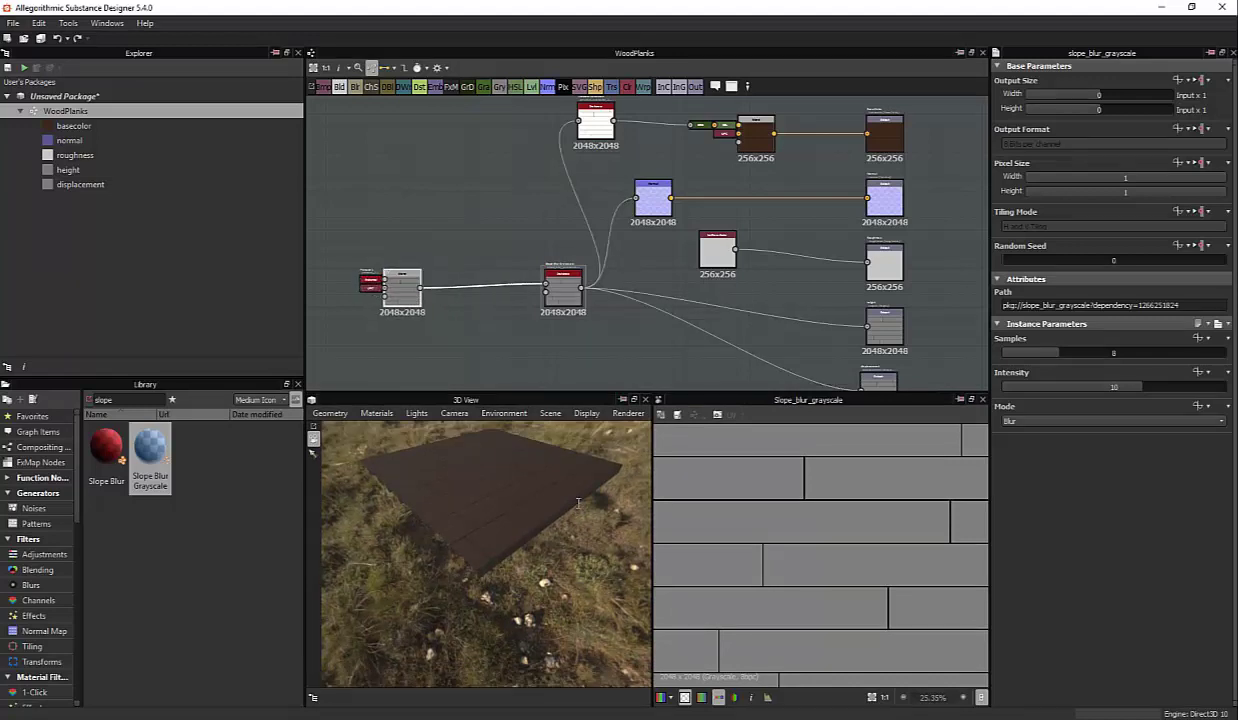
Search the Library for 'clou' and add a Clouds 1 noise to the graph
type("noi")
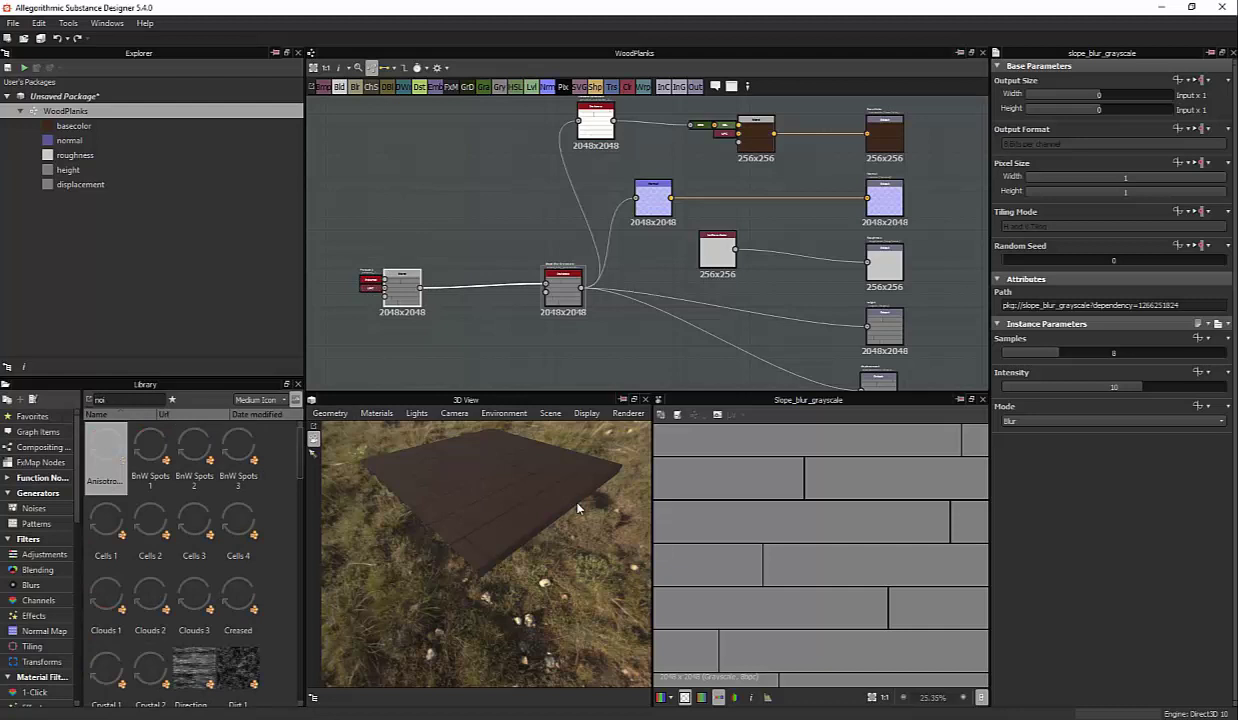
scroll(190, 550, "down", 2)
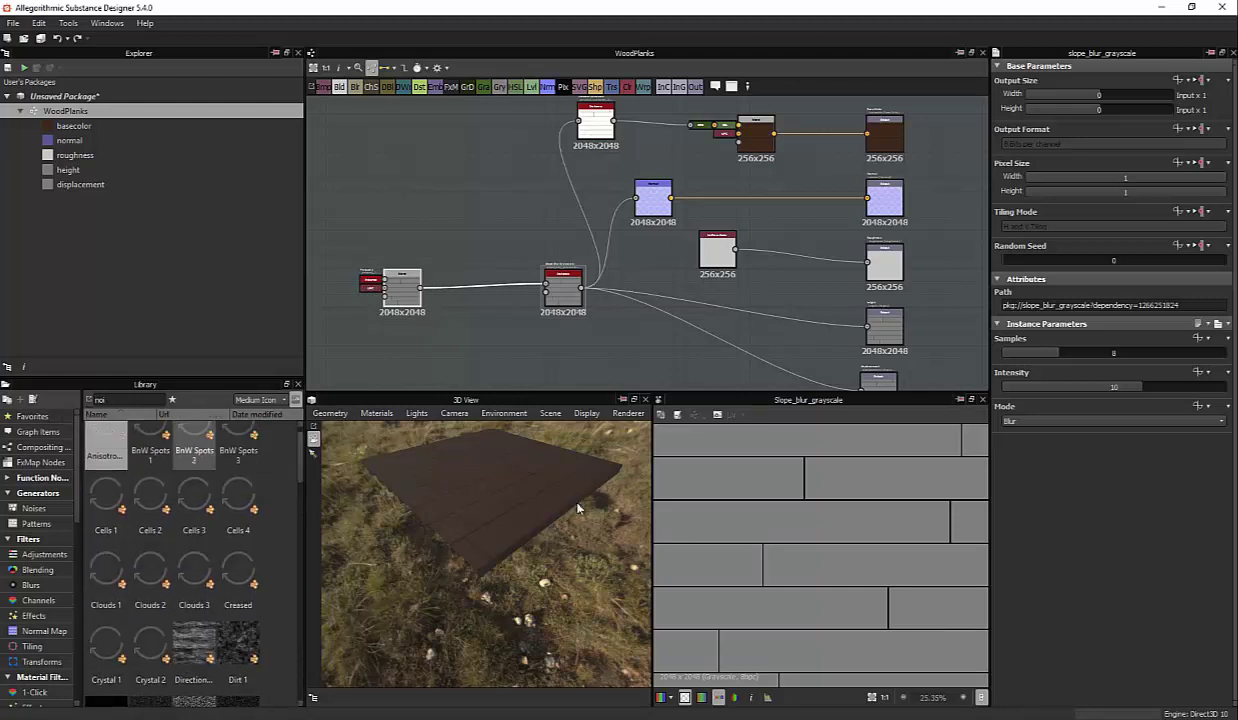
key("BackSpace")
key("BackSpace")
key("BackSpace")
type("clou")
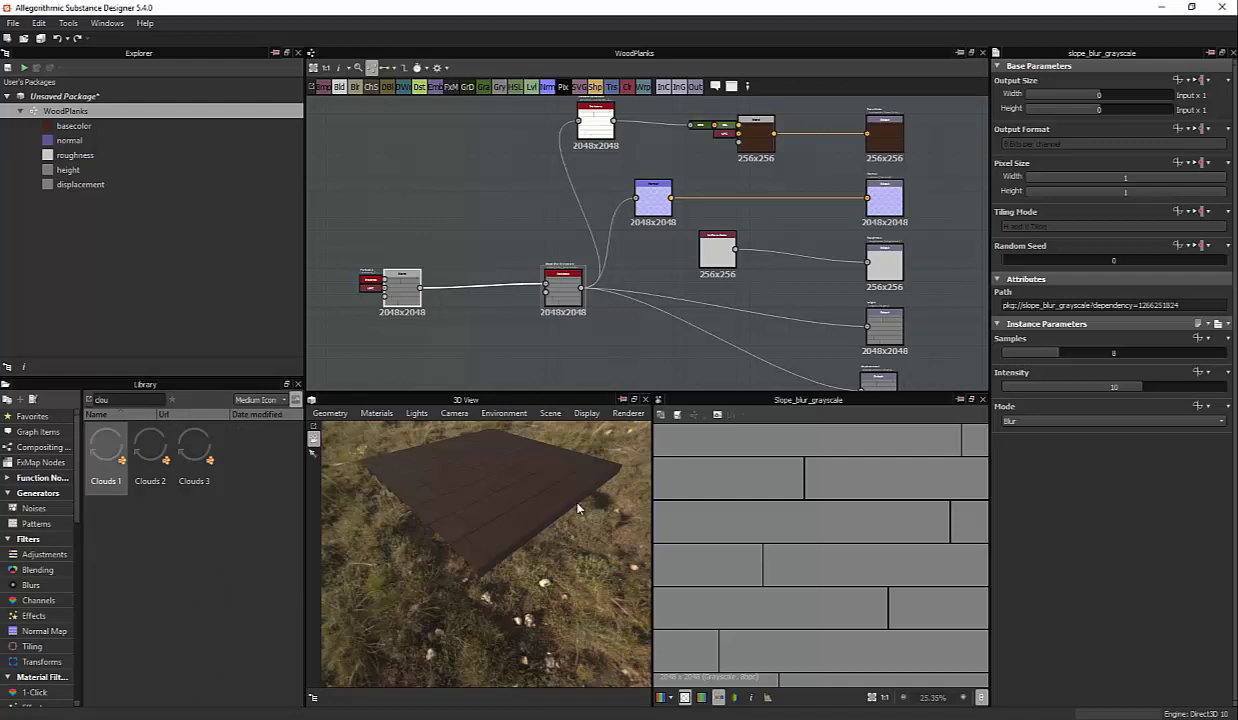
mouse_move(106, 455)
left_mouse_down()
mouse_move(292, 409)
mouse_move(460, 340)
left_mouse_up()
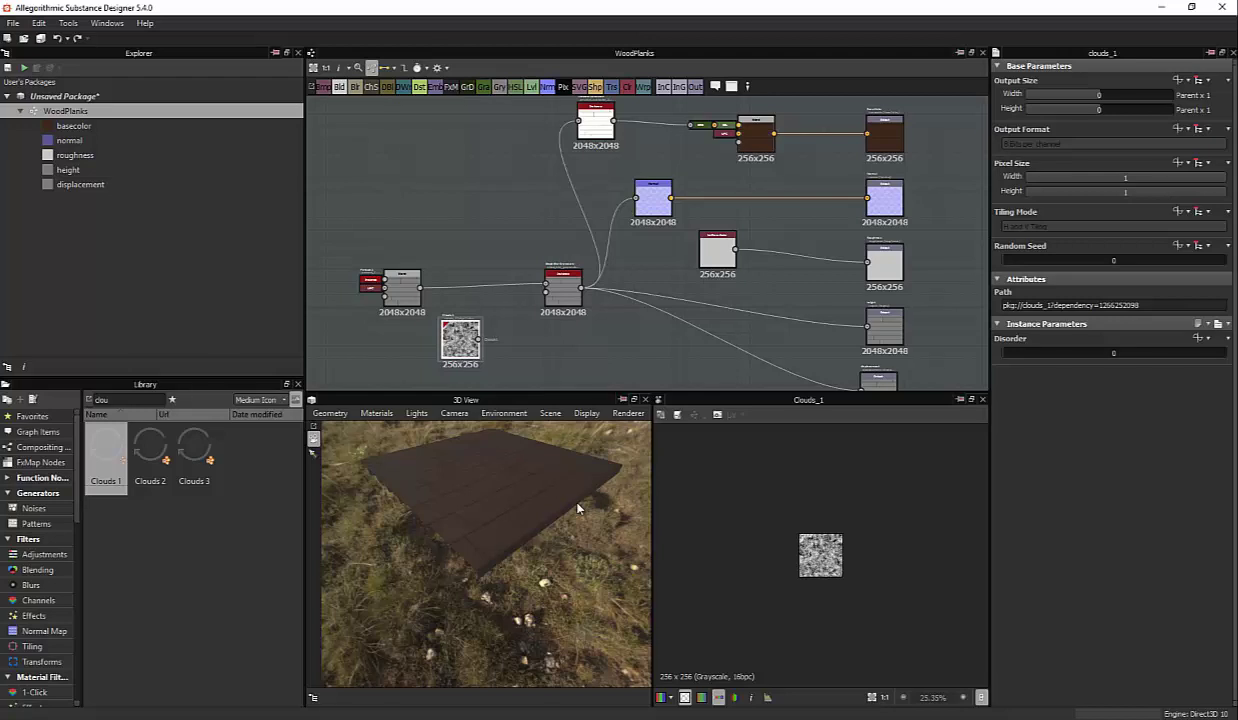
Set the Clouds 1 output size to 2048x2048
type("3")
key("Tab")
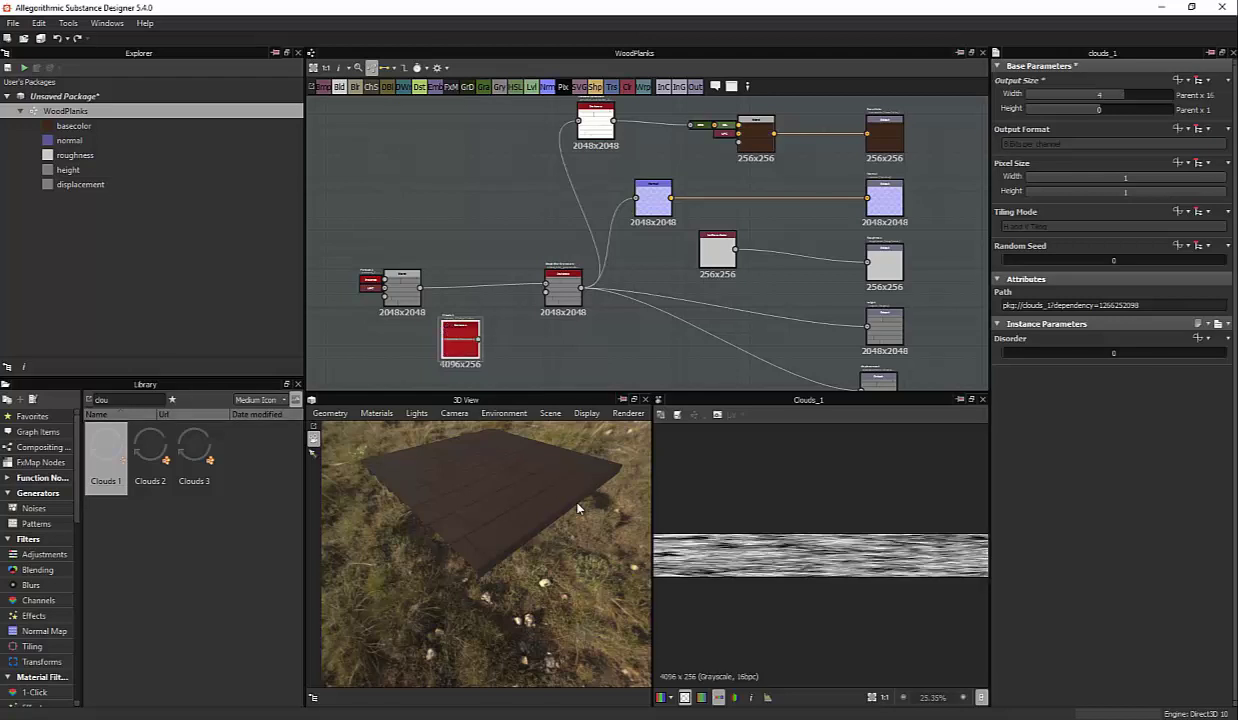
type("2")
key("Return")
type("3")
key("Return")
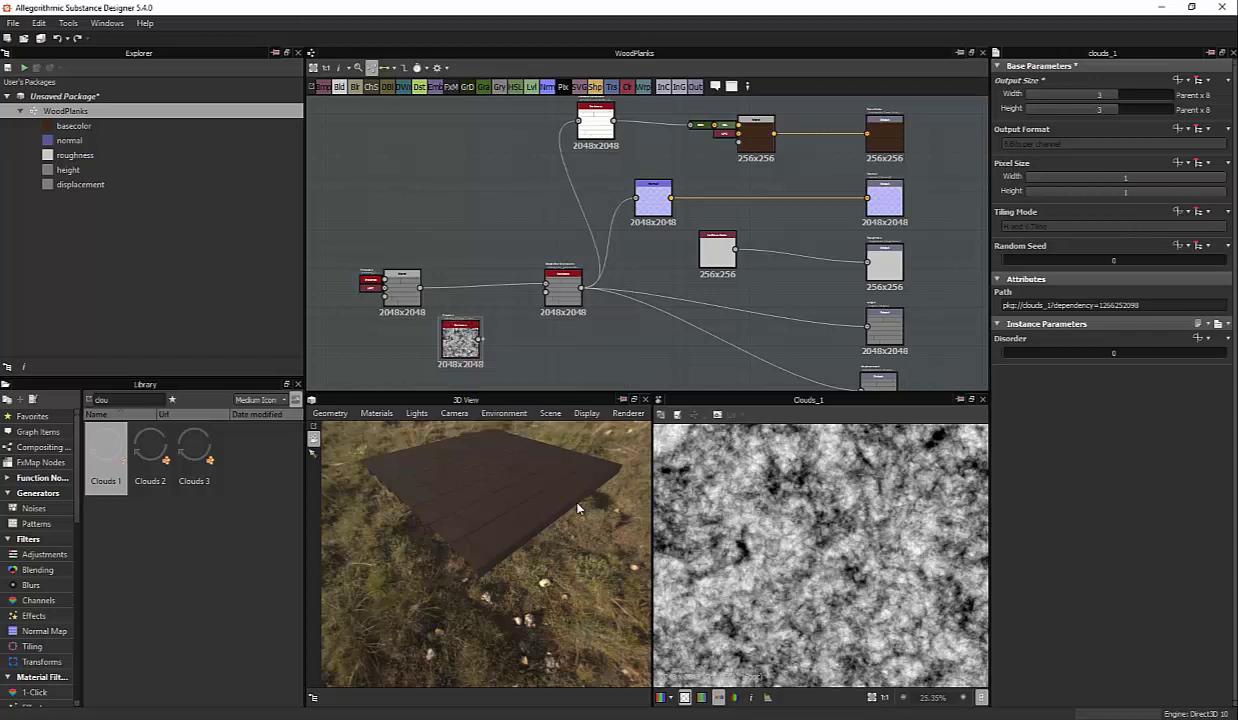
Plug the Clouds 1 noise into the Slope Blur and place it below the pattern node
left_click_drag(481, 340, 545, 297)
left_click_drag(481, 340, 545, 292)
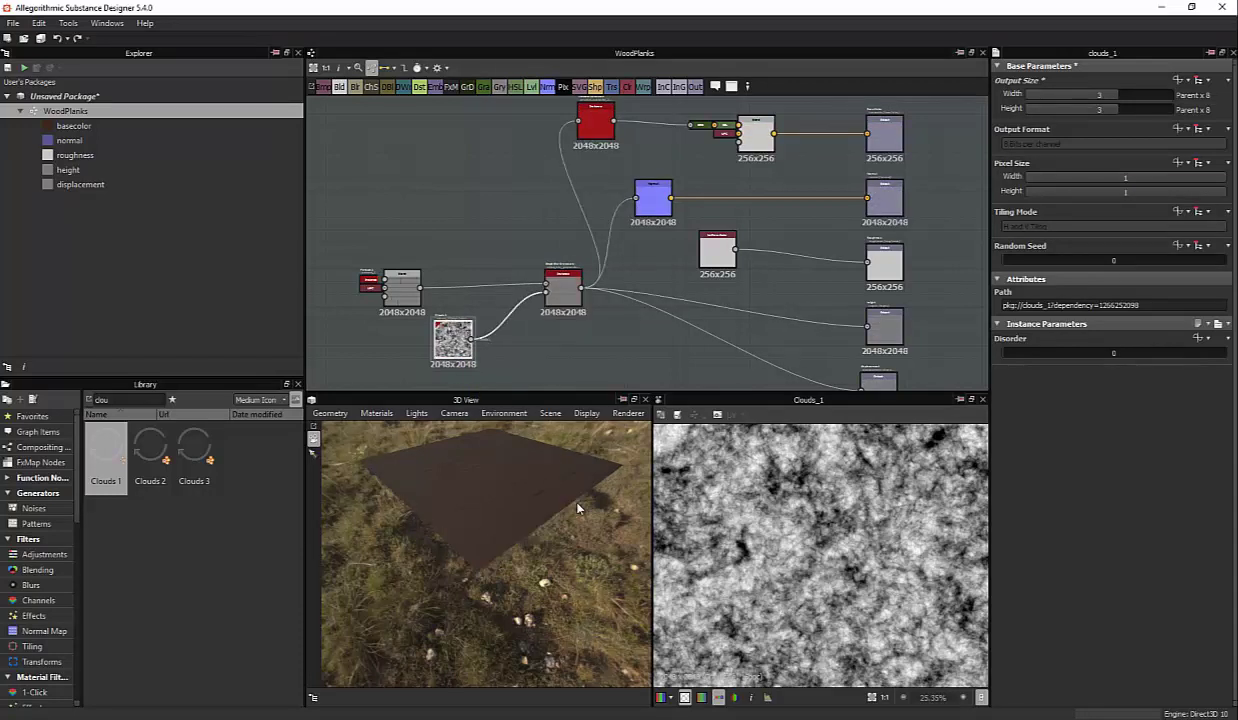
left_click_drag(460, 340, 396, 352)
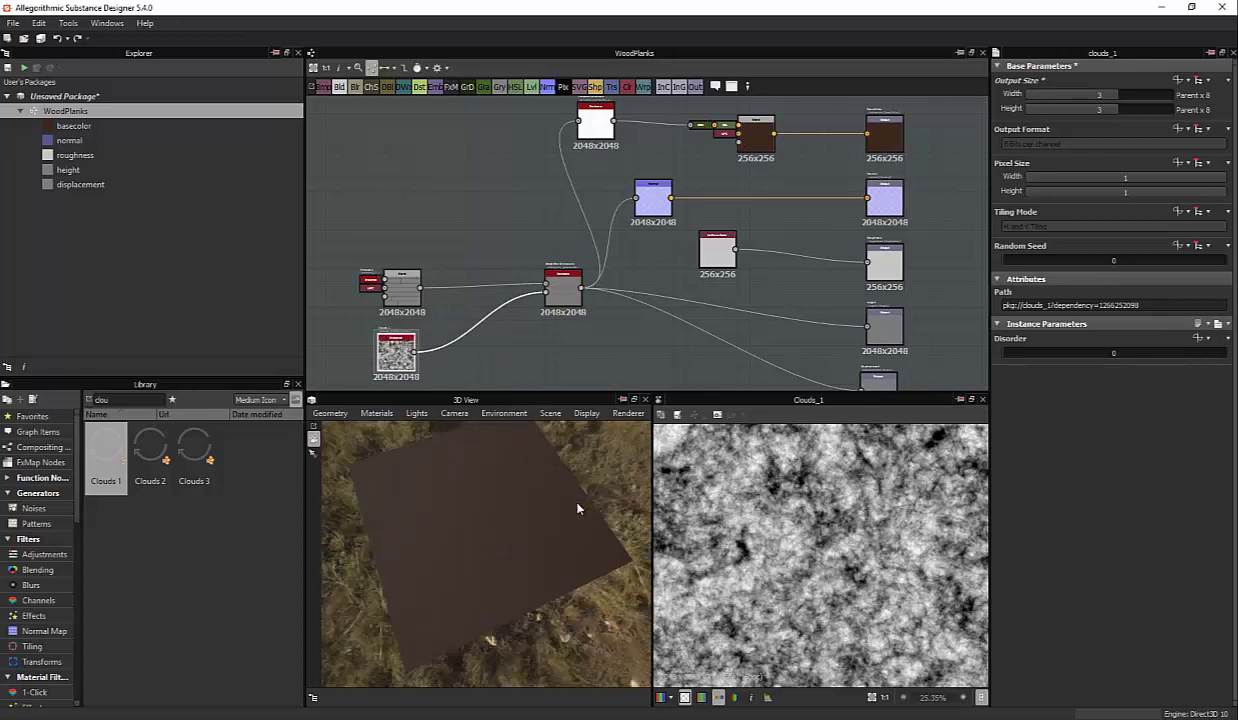
Set the Slope Blur to Min mode and raise its sample count
mouse_move(563, 287)
left_mouse_down()
mouse_move(576, 287)
mouse_move(511, 300)
left_mouse_up()
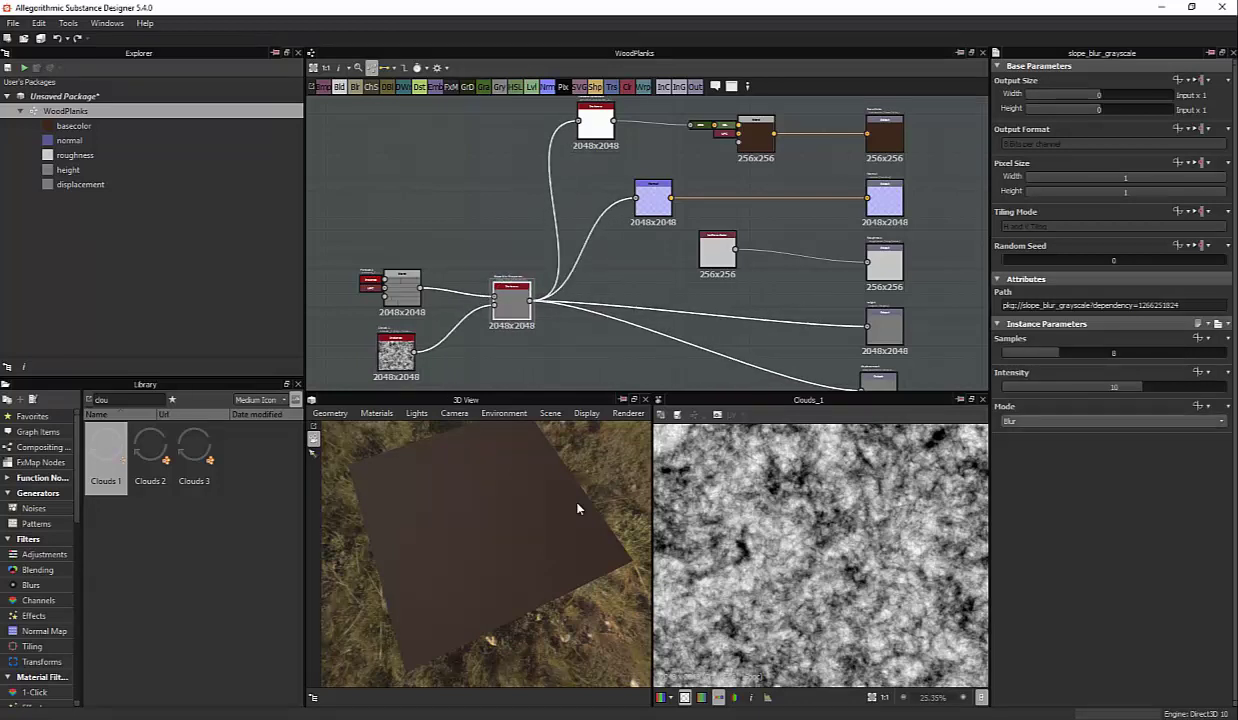
left_click(1113, 421)
key("Down")
key("Return")
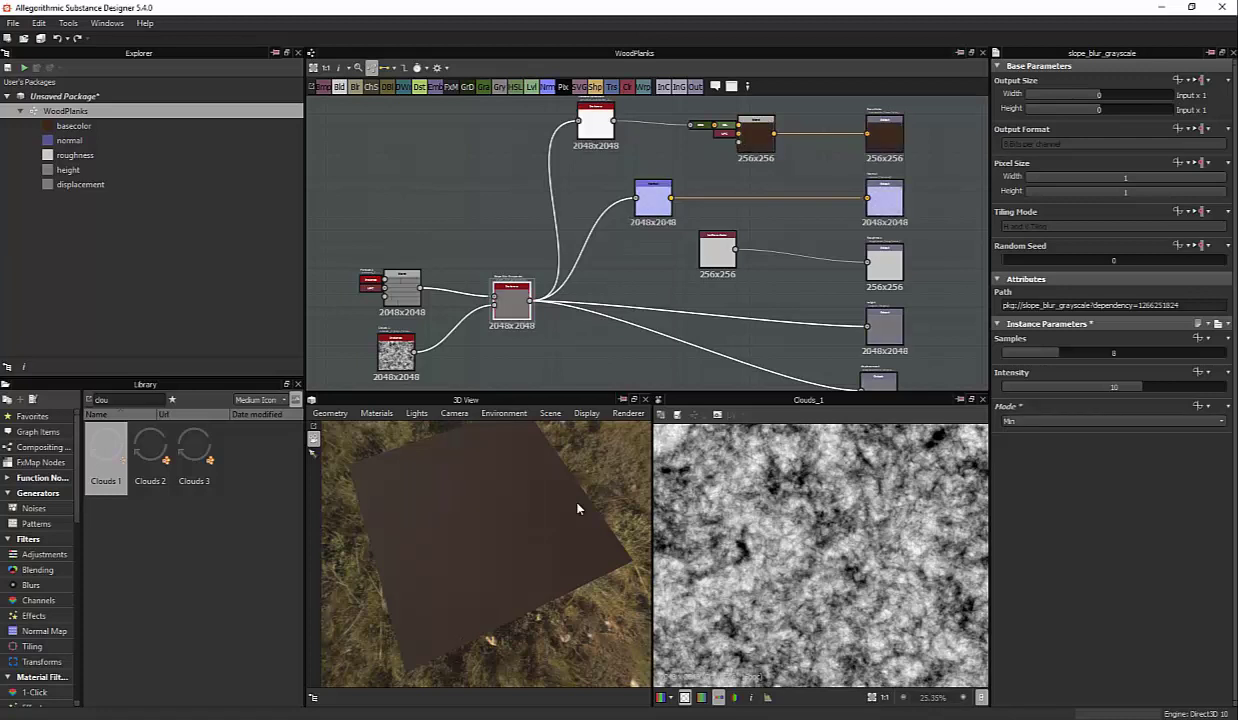
mouse_move(1059, 352)
left_mouse_down()
mouse_move(1156, 352)
mouse_move(1021, 386)
left_mouse_up()
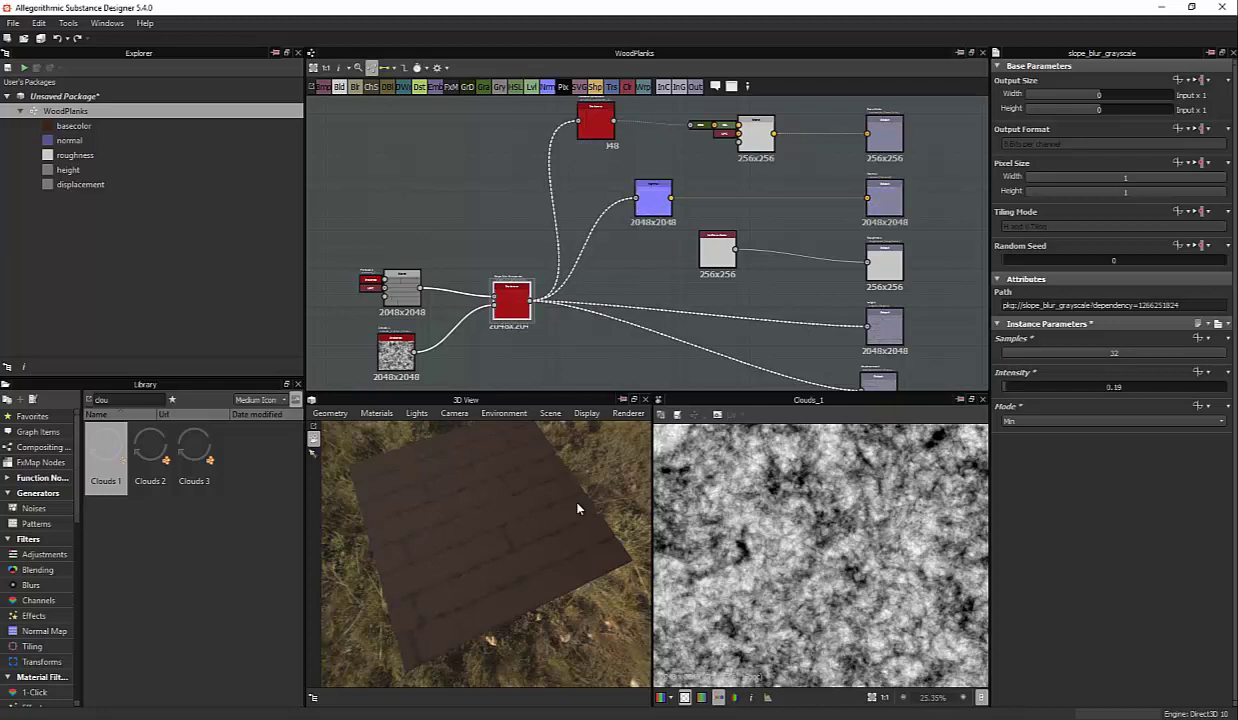
Compare Max mode on the Slope Blur, then settle back on Min
scroll(577, 509, "up", 5)
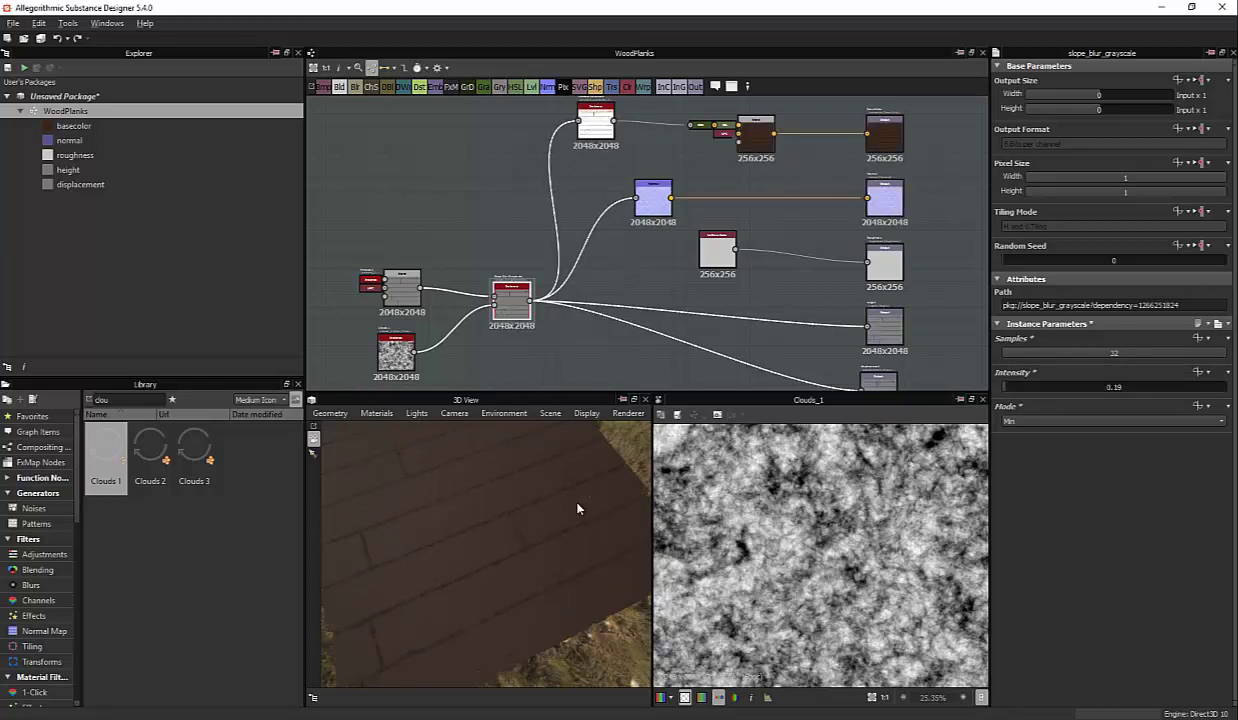
scroll(577, 509, "up", 3)
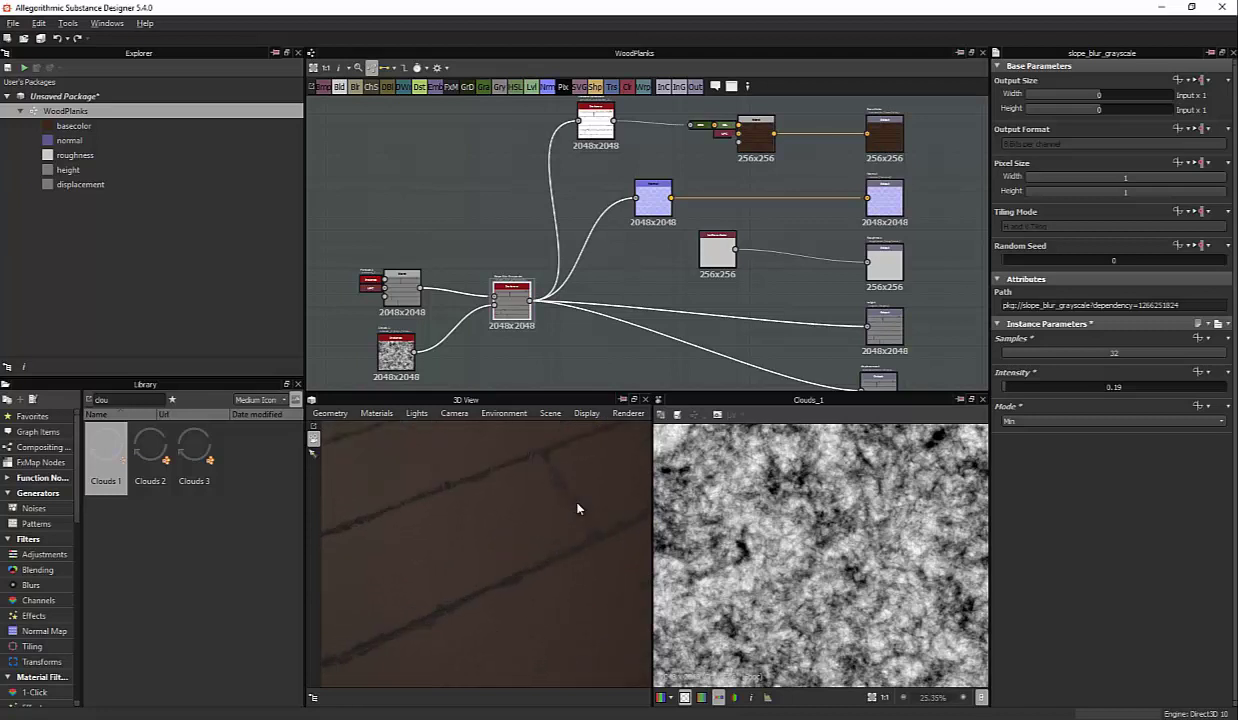
scroll(577, 509, "up", 2)
scroll(577, 509, "up", 2)
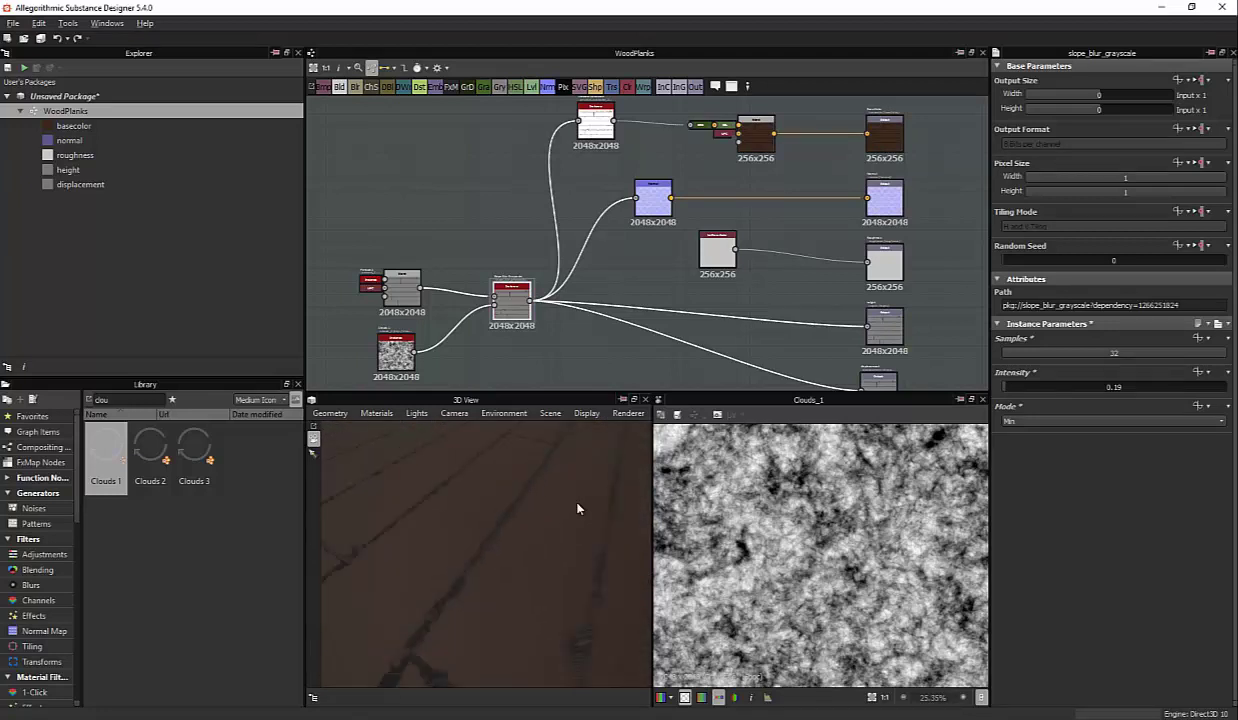
scroll(577, 509, "down", 2)
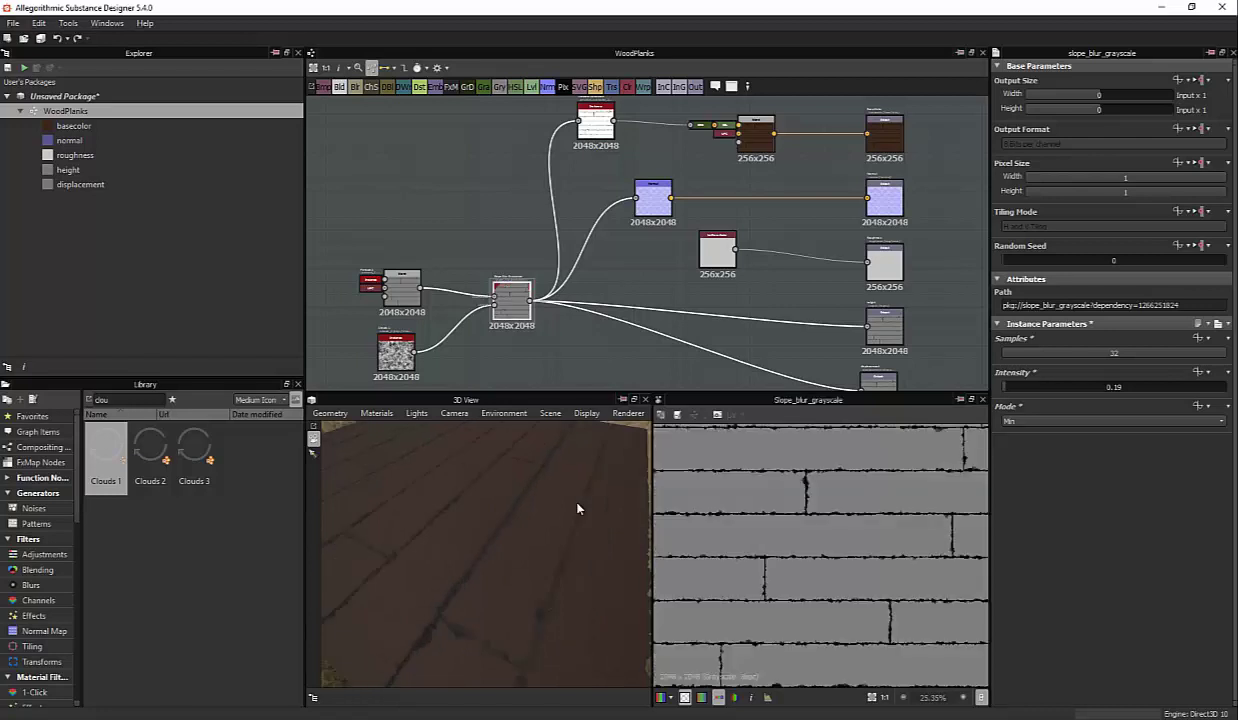
scroll(820, 555, "up", 2)
scroll(820, 555, "up", 2)
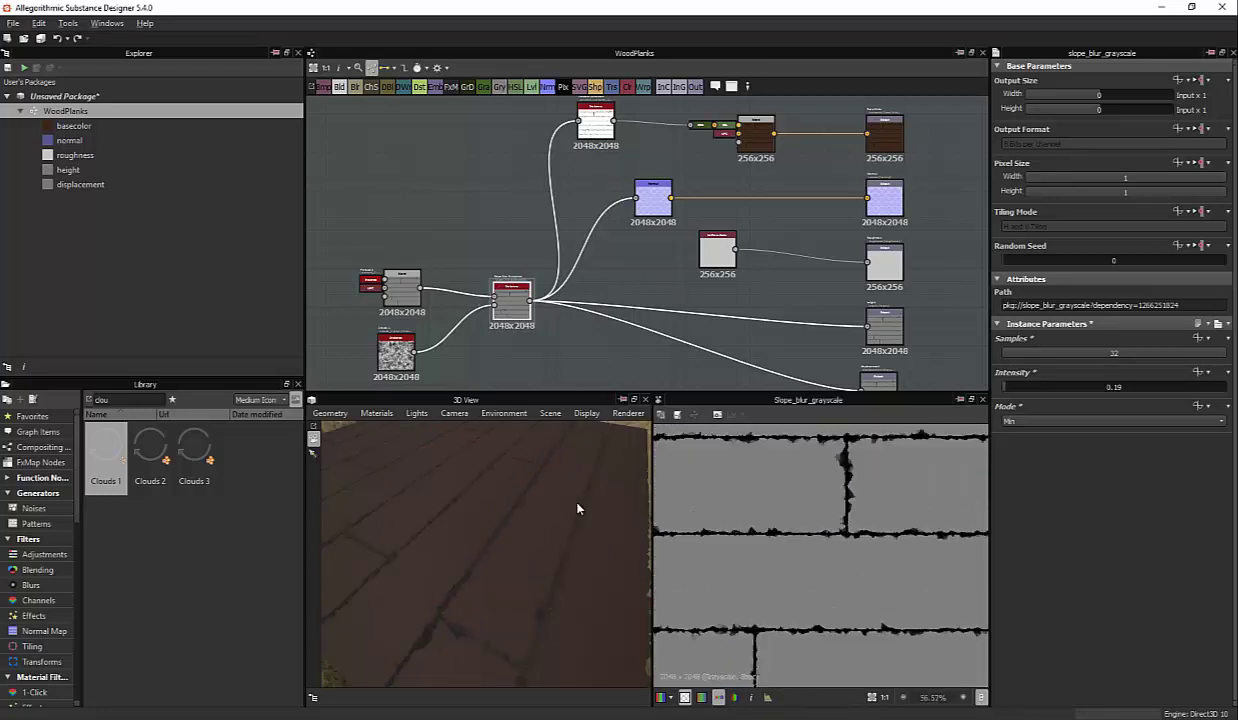
scroll(820, 555, "up", 2)
left_click(1113, 421)
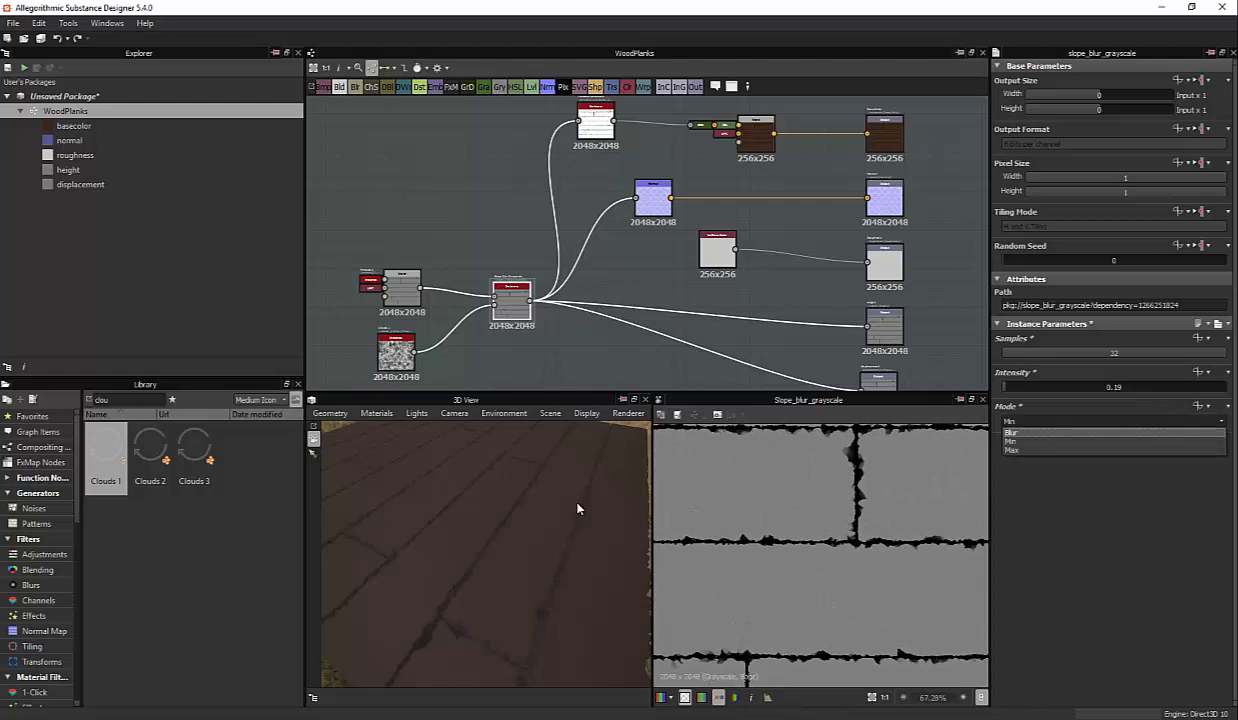
left_click(1030, 437)
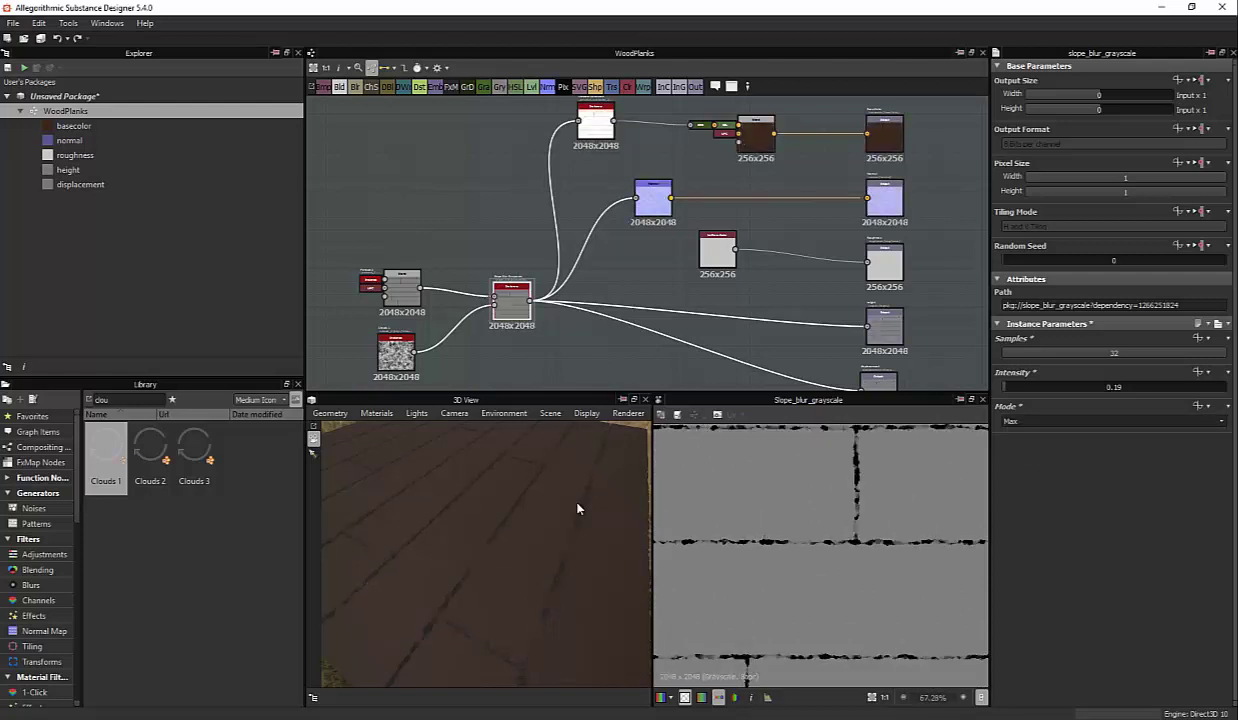
left_click(1113, 421)
key("Down")
key("Return")
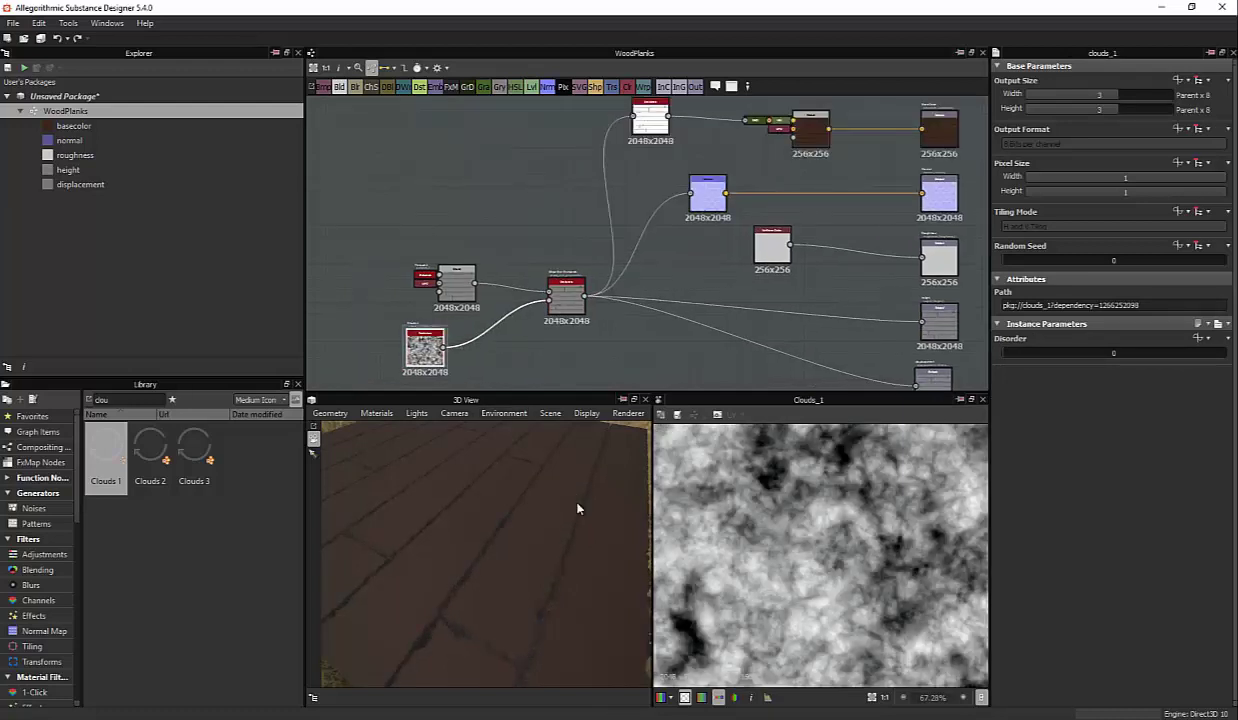
Insert a horizontally mirrored Transformation 2D after the clouds noise and preview the Slope Blur
key("ctrl+t")
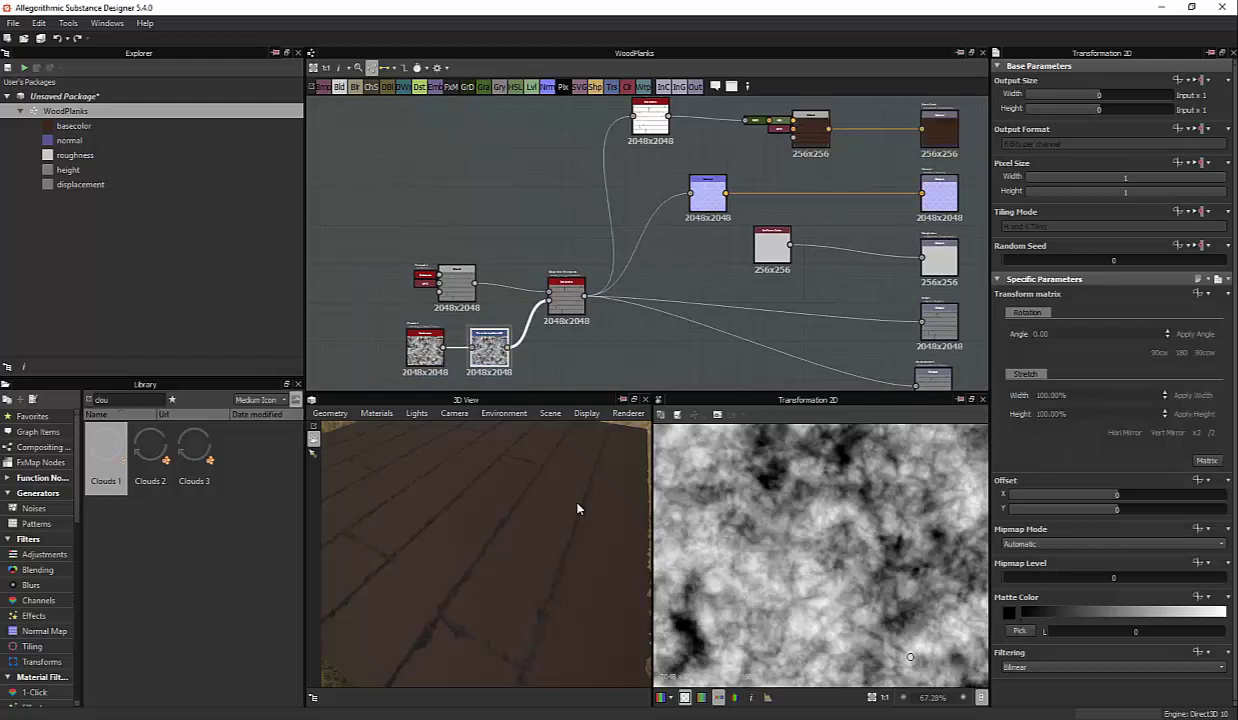
left_click(1125, 432)
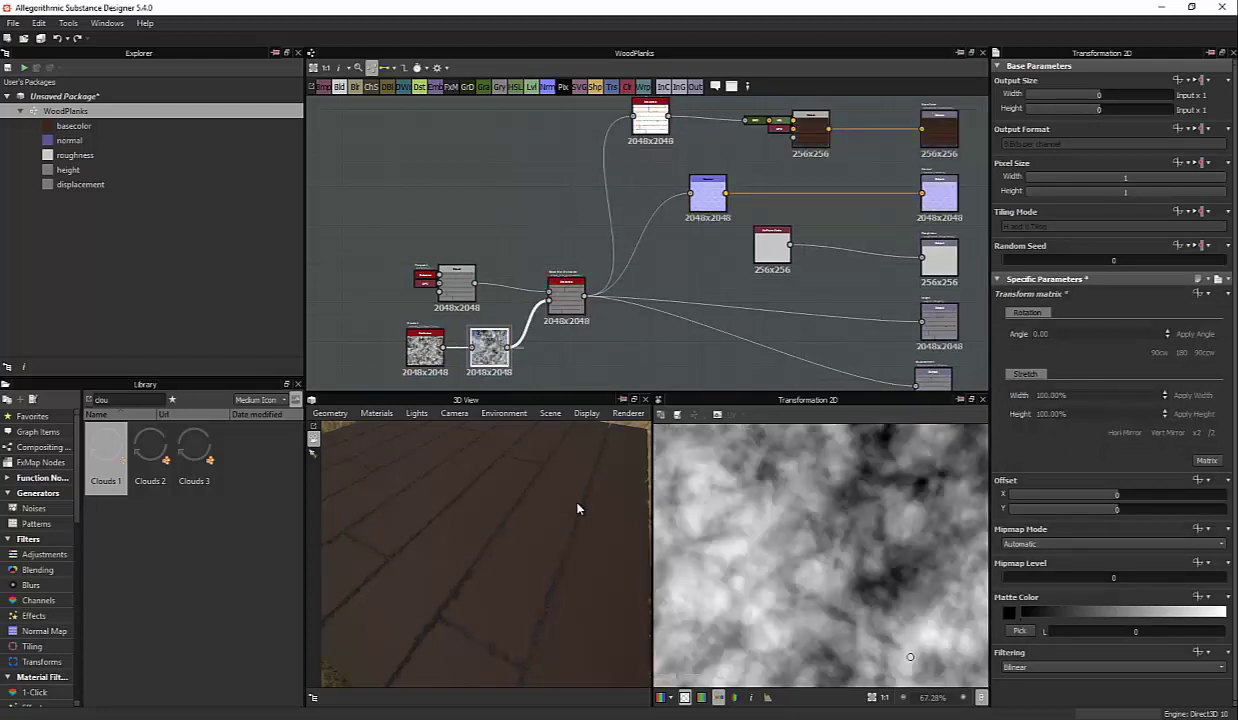
left_click(566, 292)
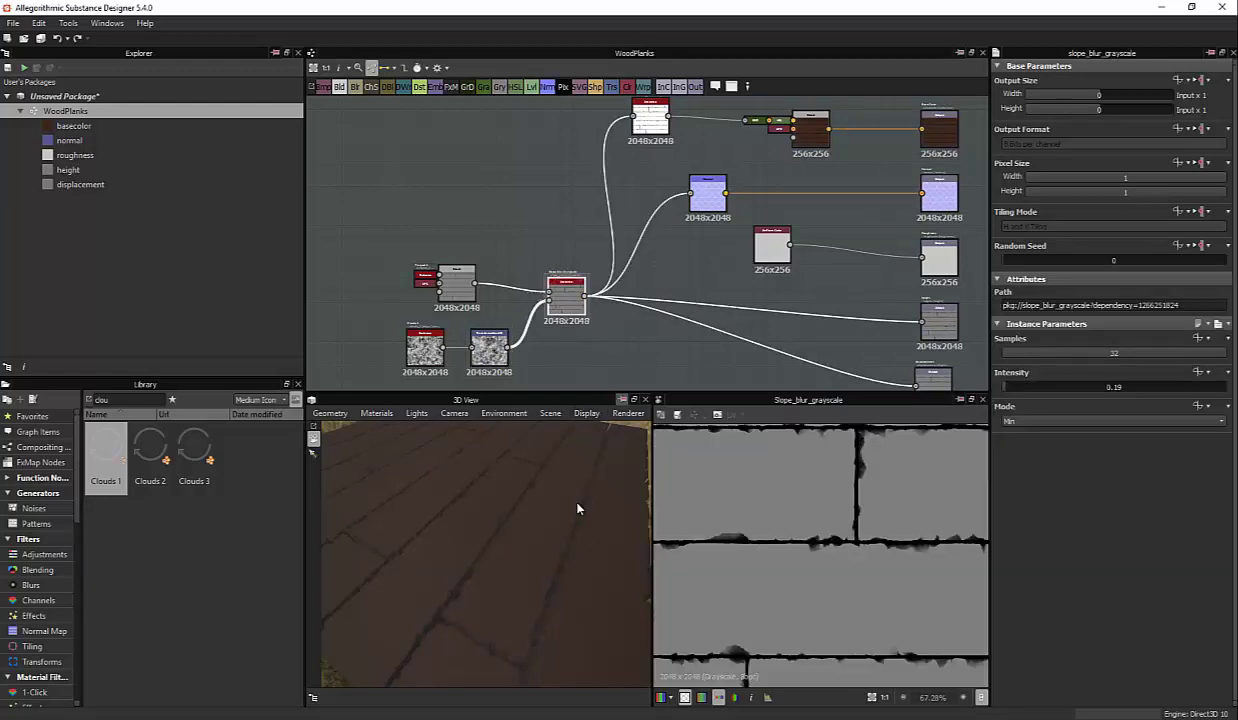
Reselect the Transformation 2D node and search the Library for 'woo'
key("ctrl+z")
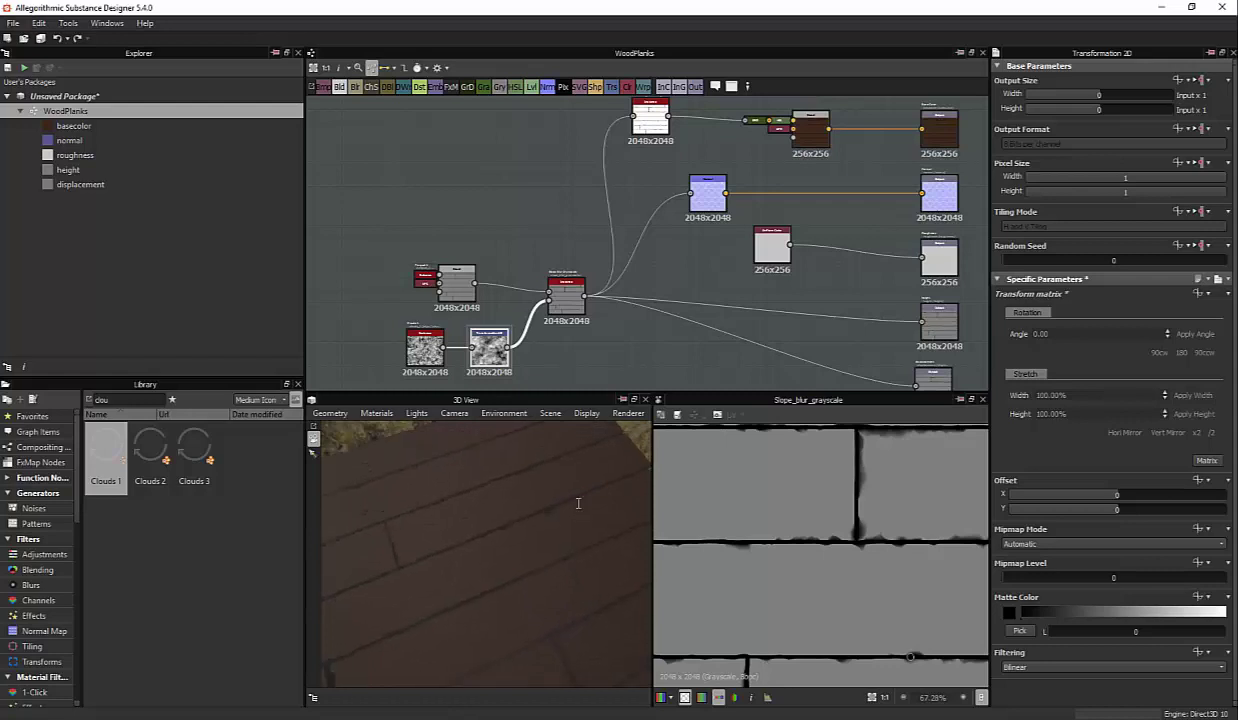
key("BackSpace")
key("BackSpace")
key("BackSpace")
type("woo")
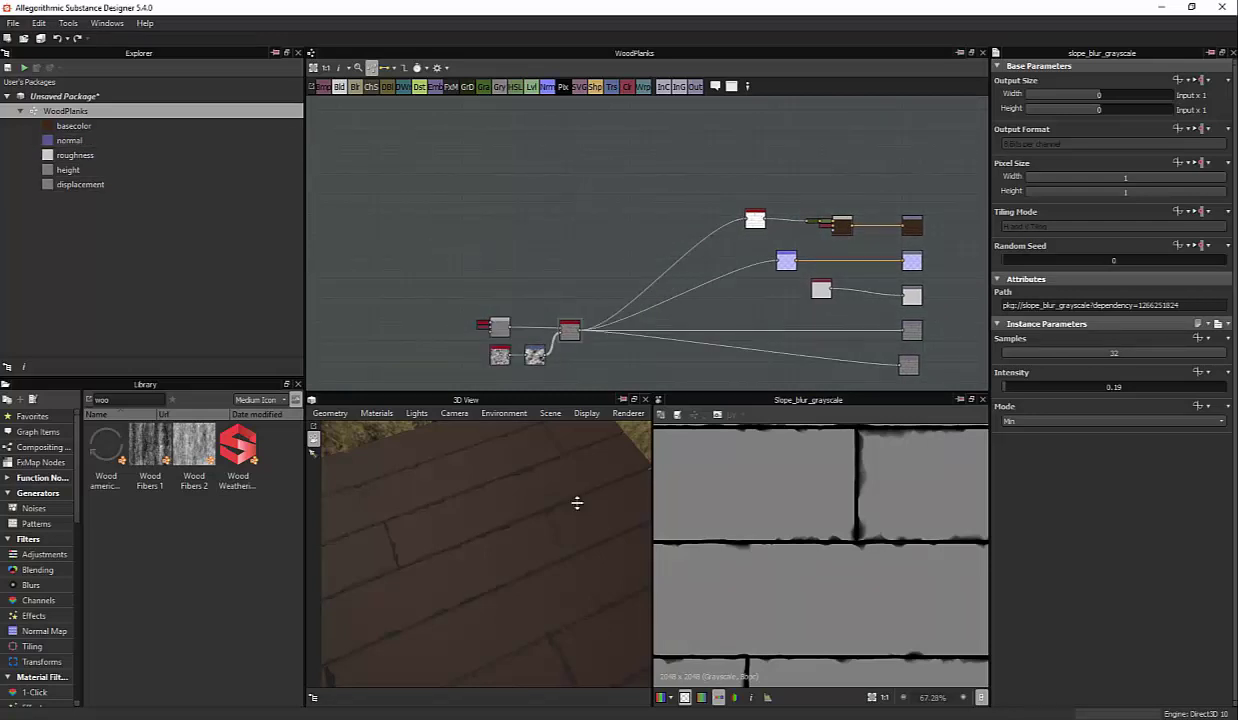
Add Wood Fibers 1 and Wood Fibers 2 generators, discarding a trial Wood American Cherry node
left_click_drag(150, 445, 493, 211)
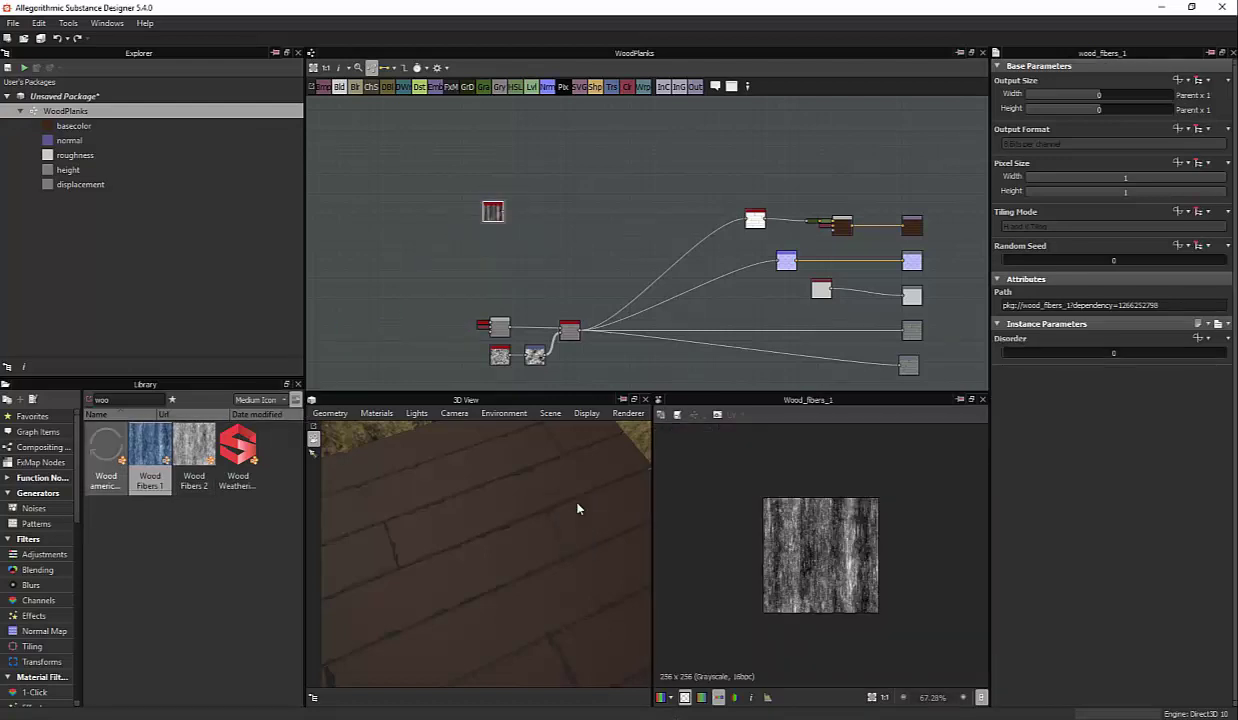
left_click_drag(577, 509, 392, 230)
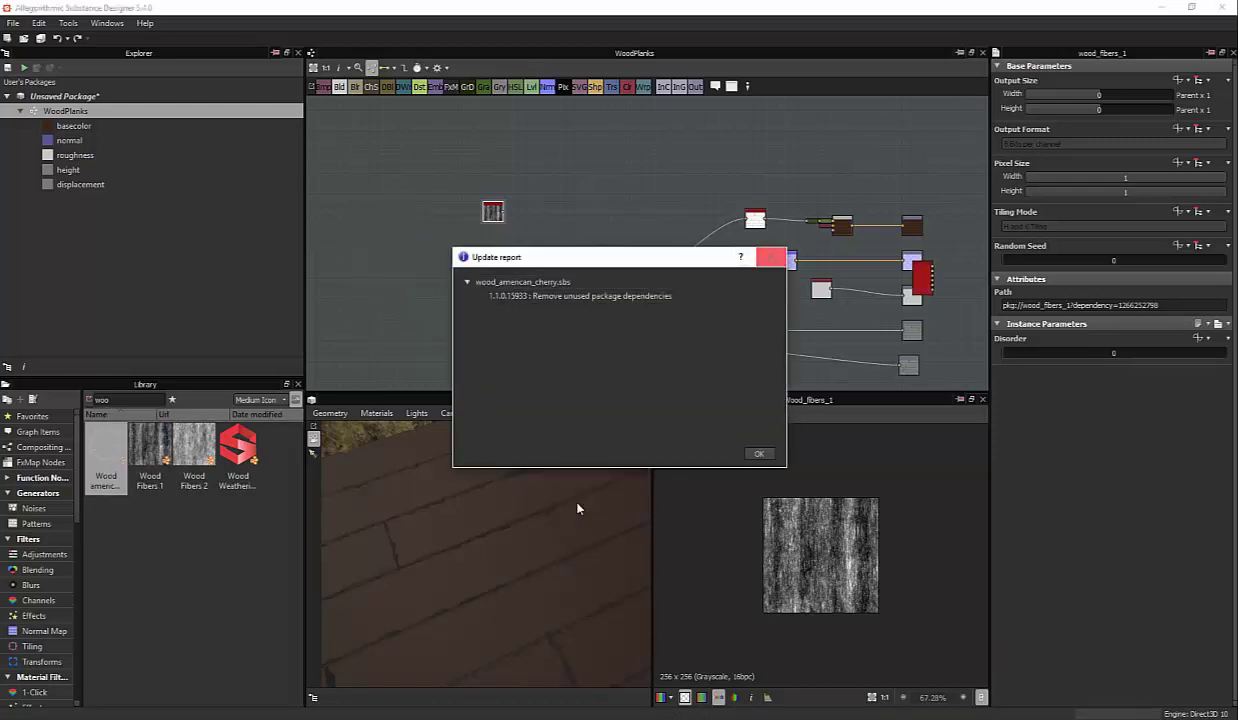
key("Return")
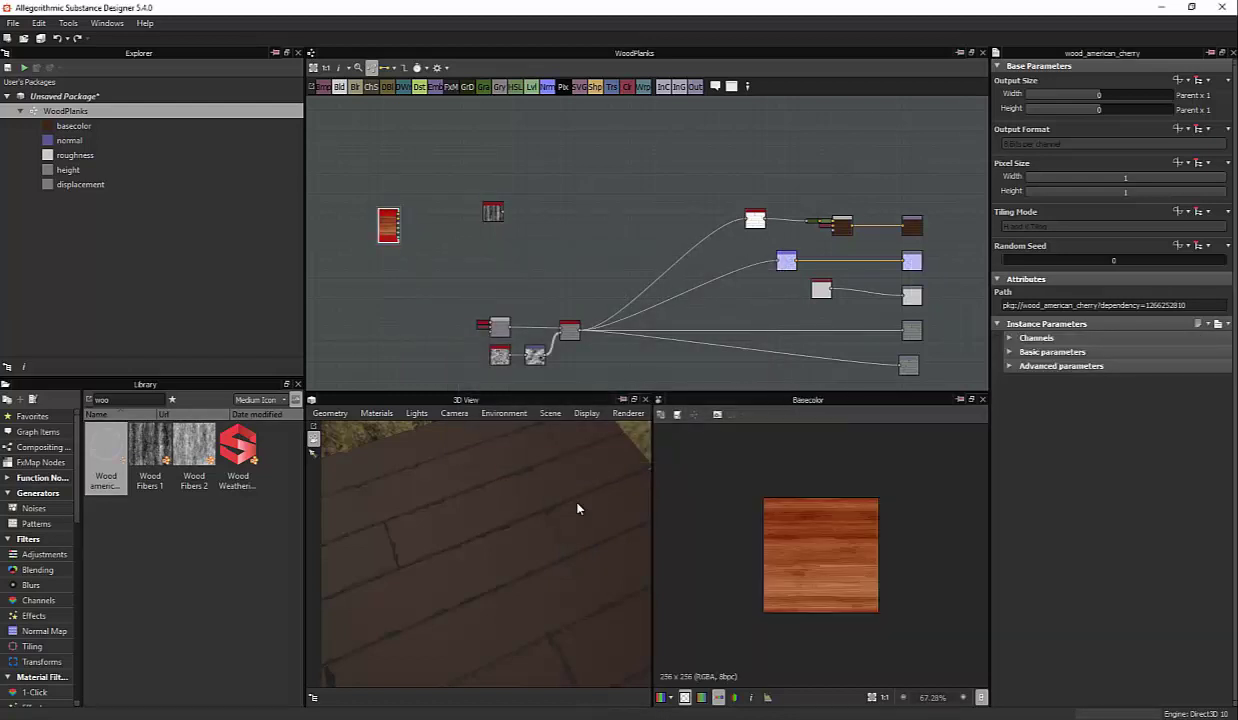
key("Delete")
left_click_drag(194, 455, 467, 237)
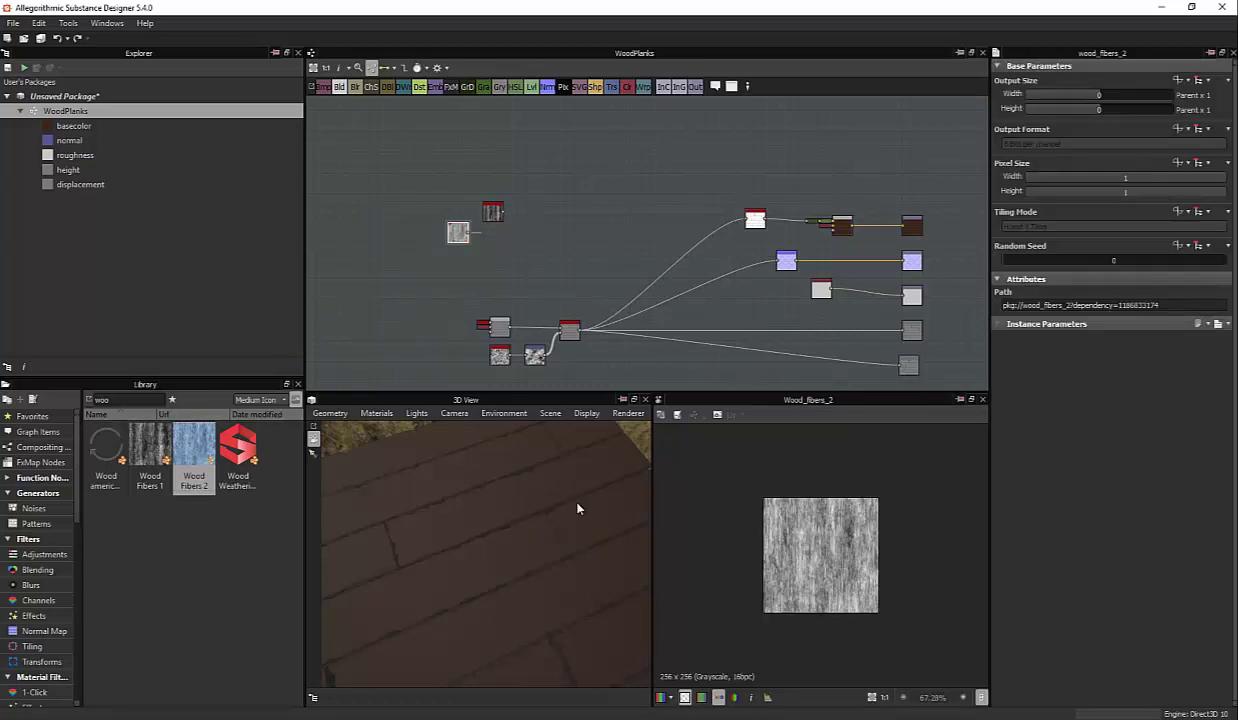
key("Right")
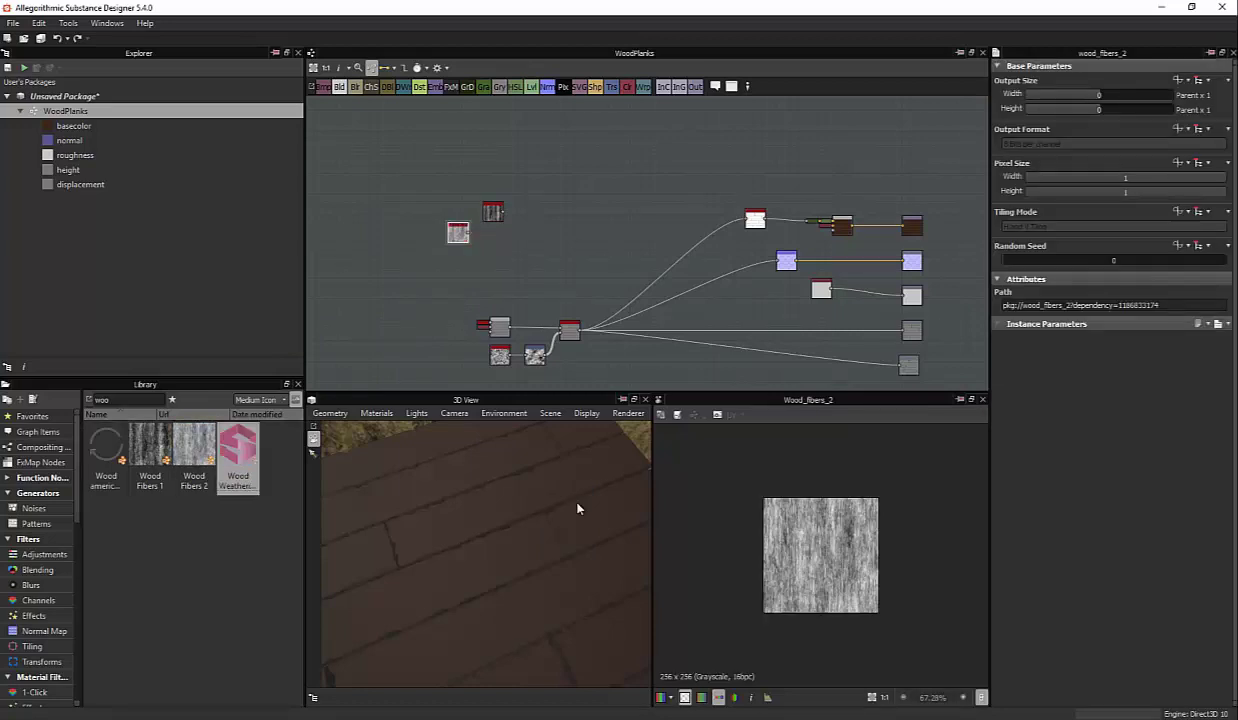
key("f")
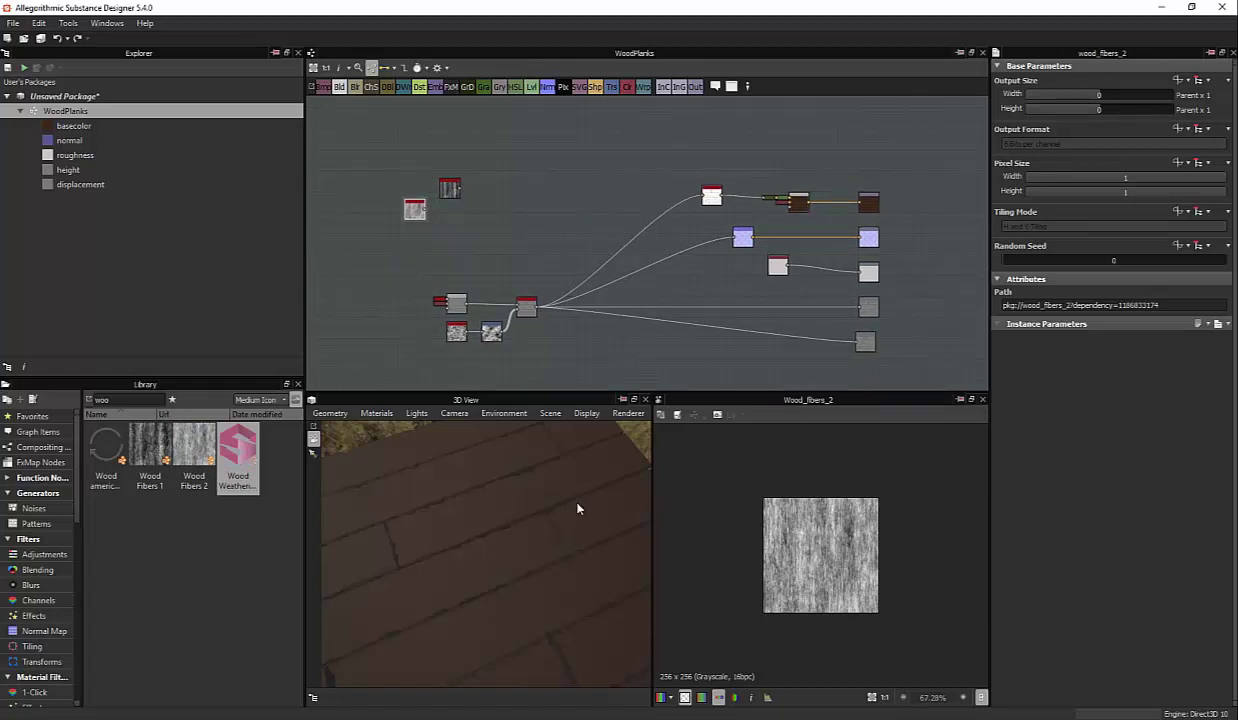
Paste a Blend node and connect the plank edge output into it
key("ctrl+v")
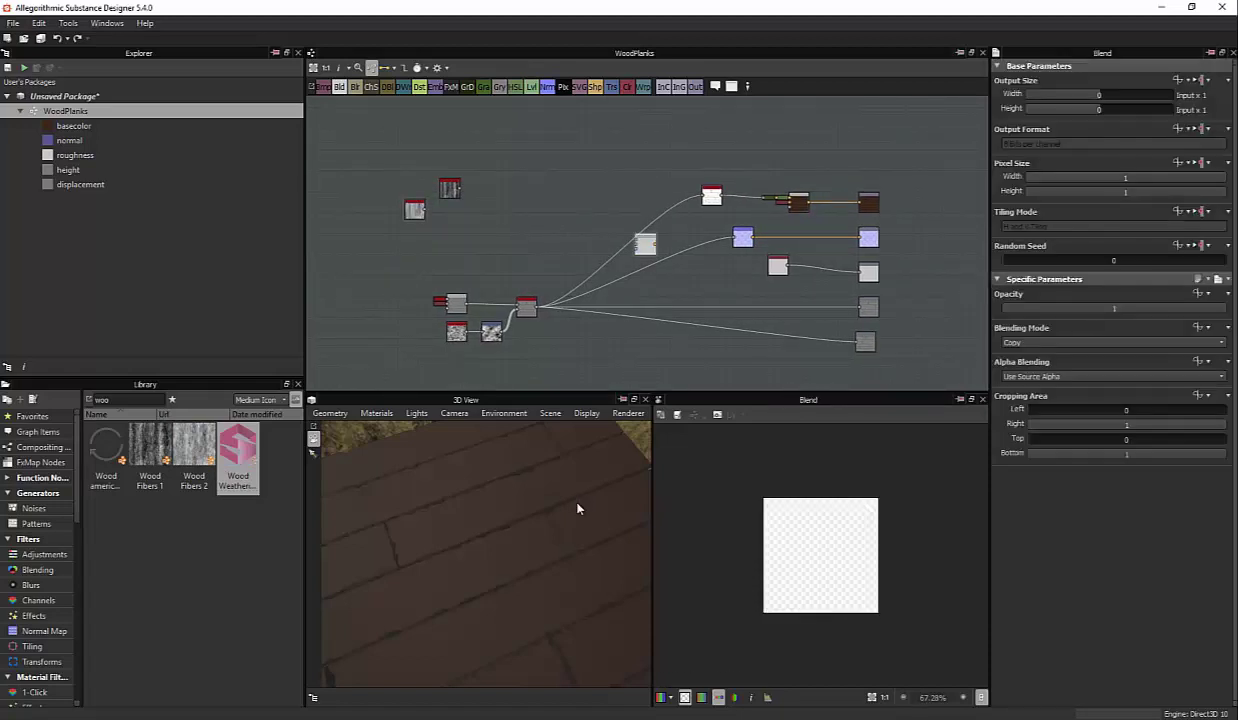
left_click_drag(645, 244, 559, 223)
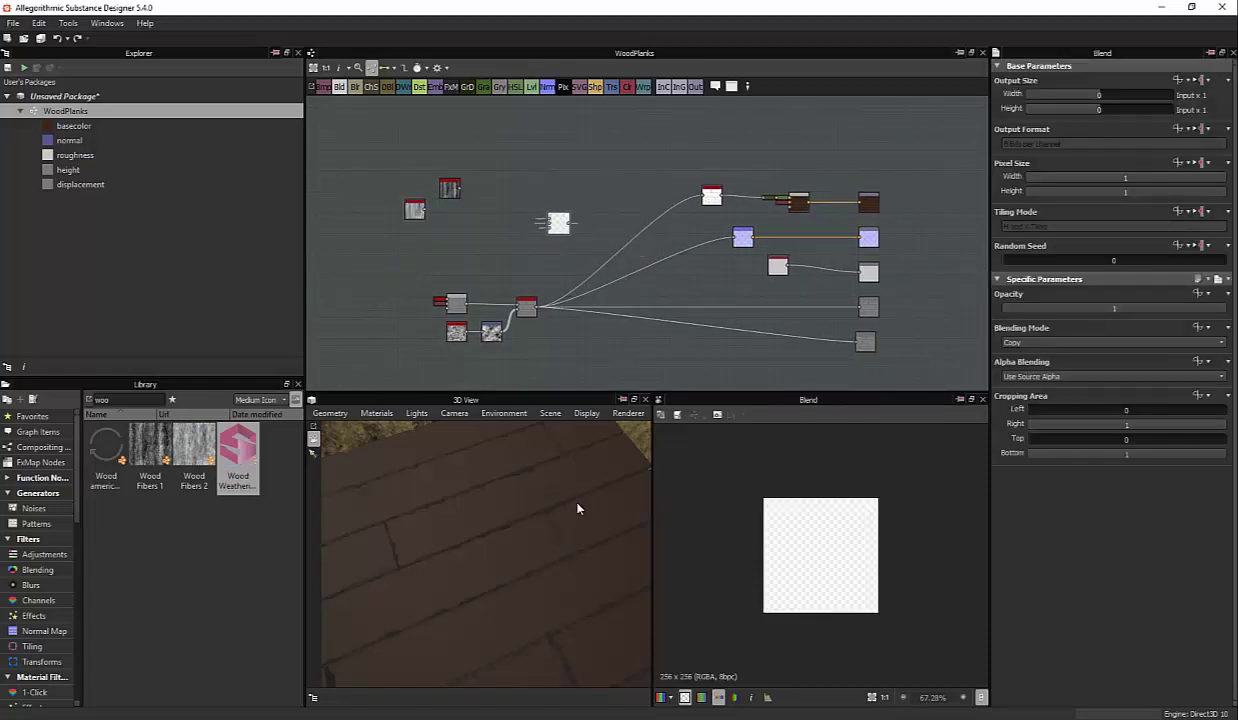
scroll(557, 265, "up", 3)
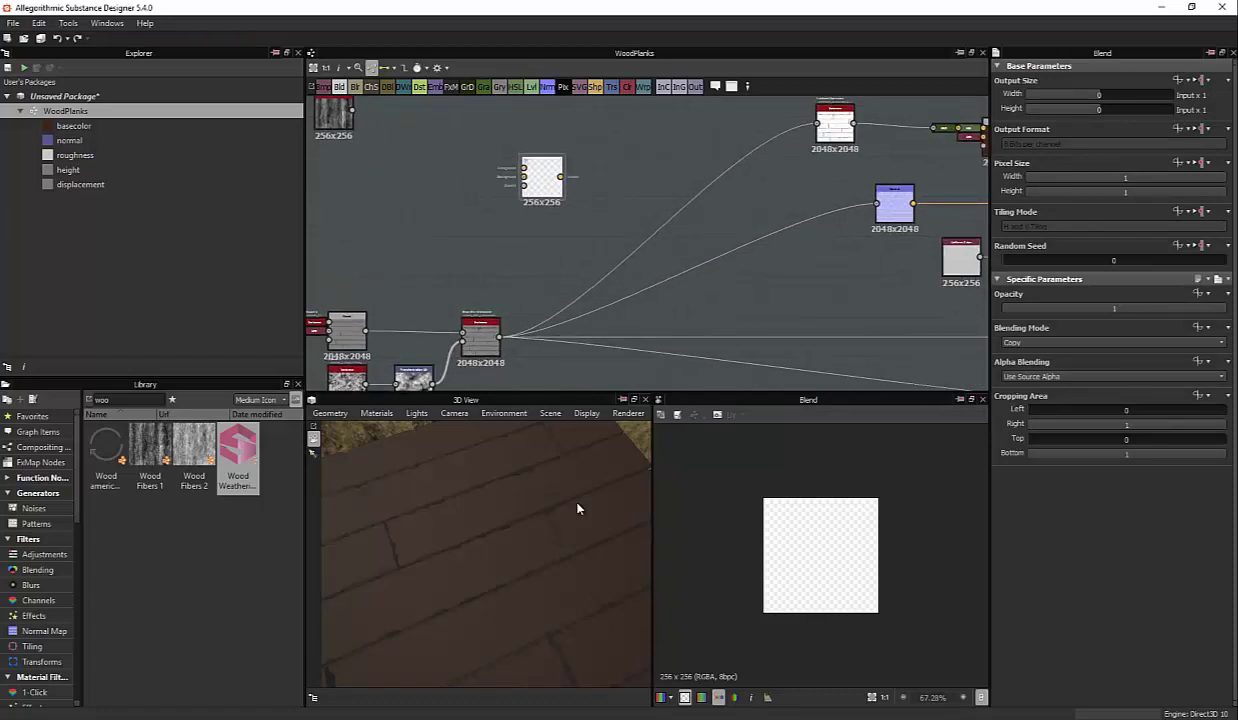
left_click_drag(561, 177, 555, 177)
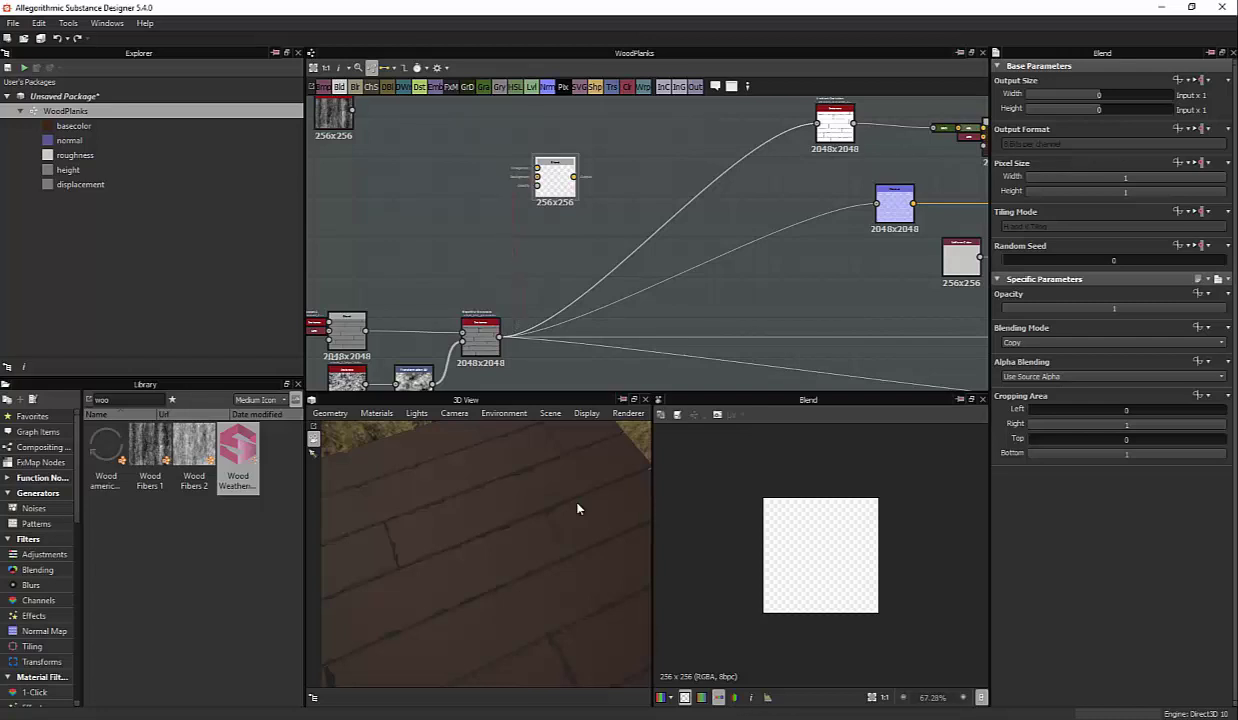
left_click_drag(500, 336, 537, 177)
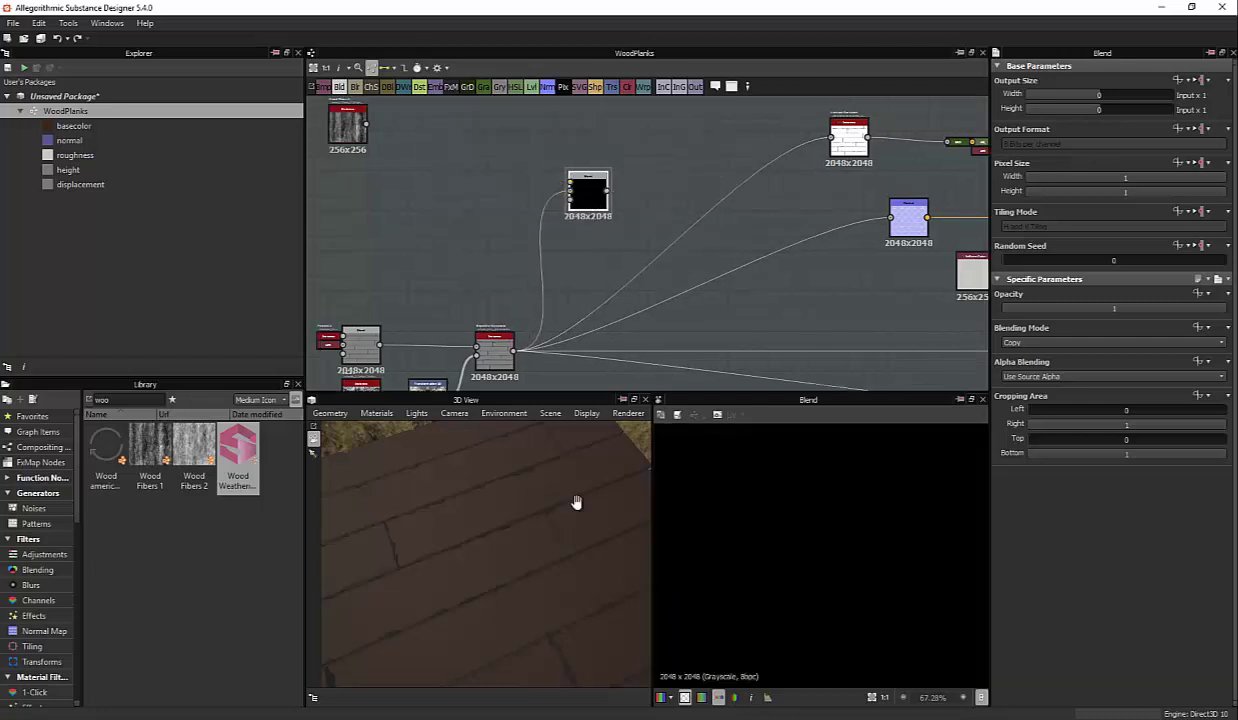
Plug Wood Fibers 1 into the Blend and raise its output to 2048x2048
left_click_drag(369, 150, 436, 137)
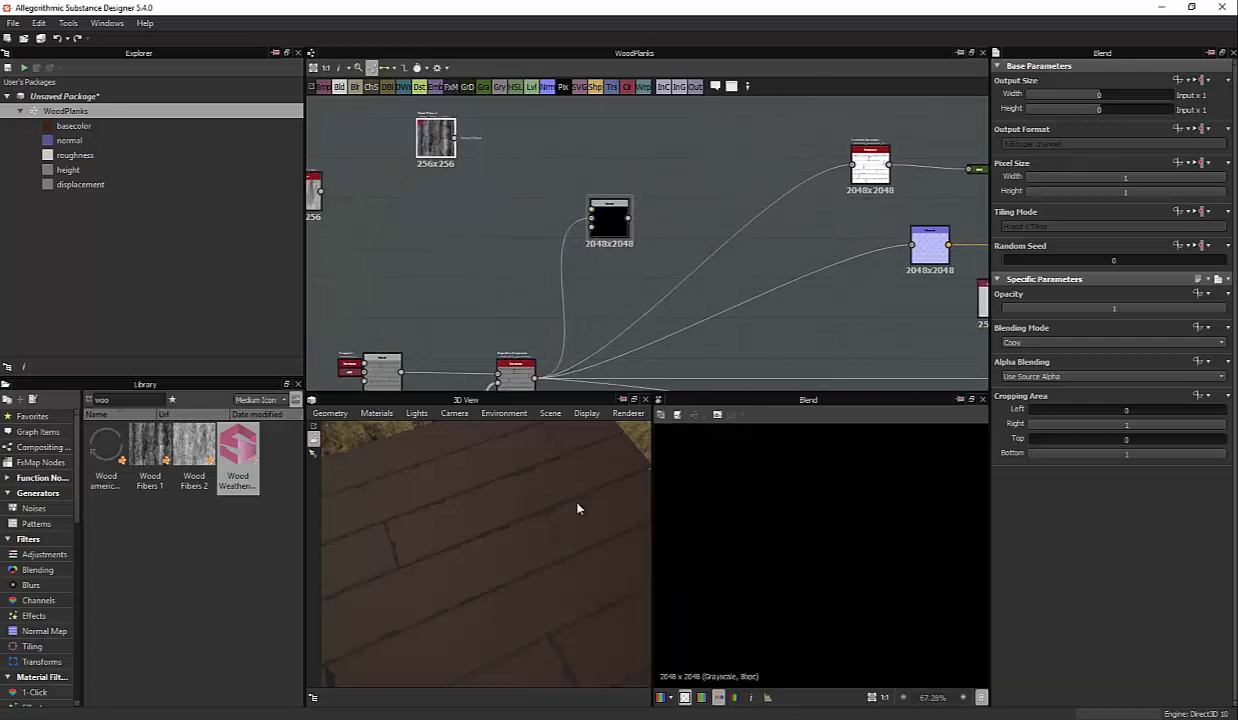
left_click_drag(583, 192, 591, 210)
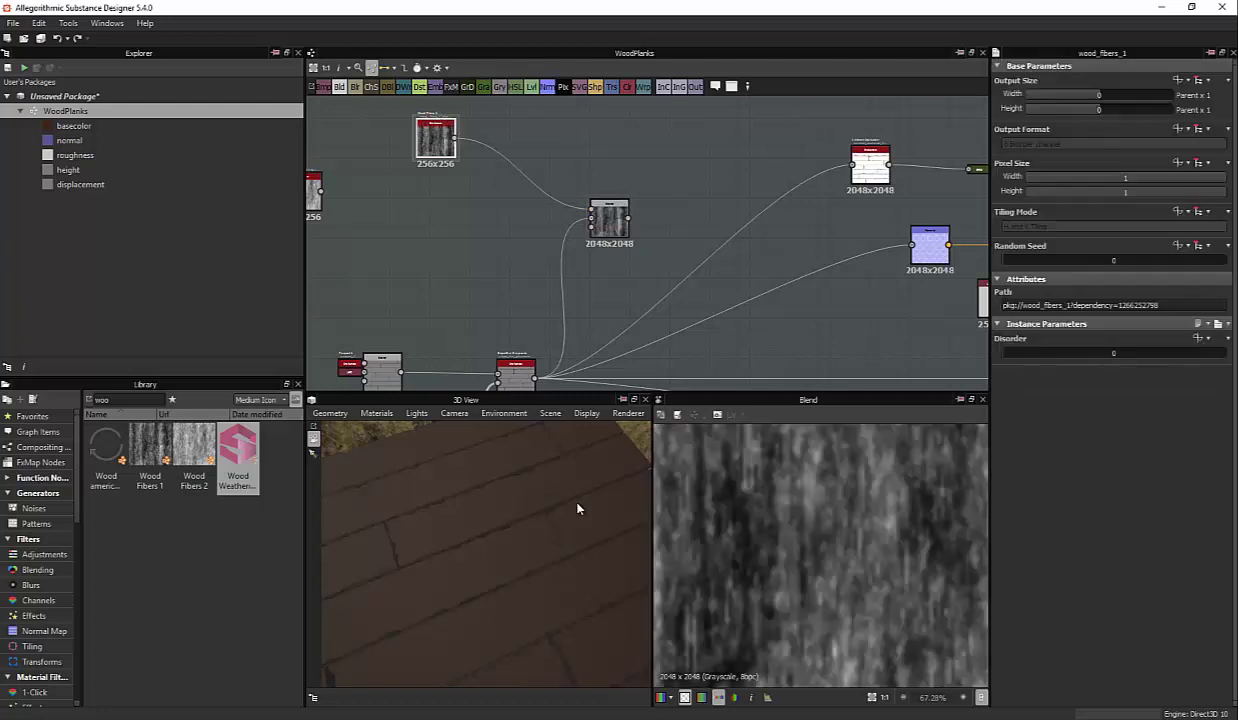
double_click(436, 137)
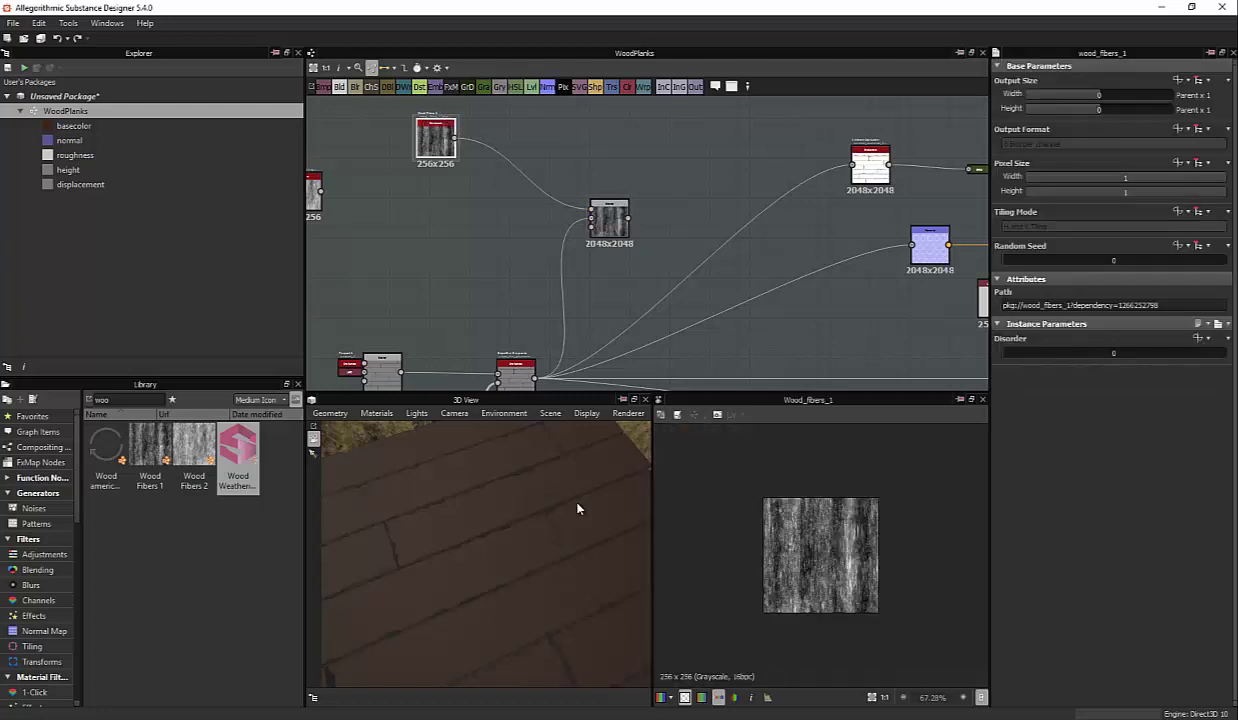
mouse_move(1060, 93)
left_mouse_down()
mouse_move(1120, 93)
mouse_move(1100, 108)
left_mouse_up()
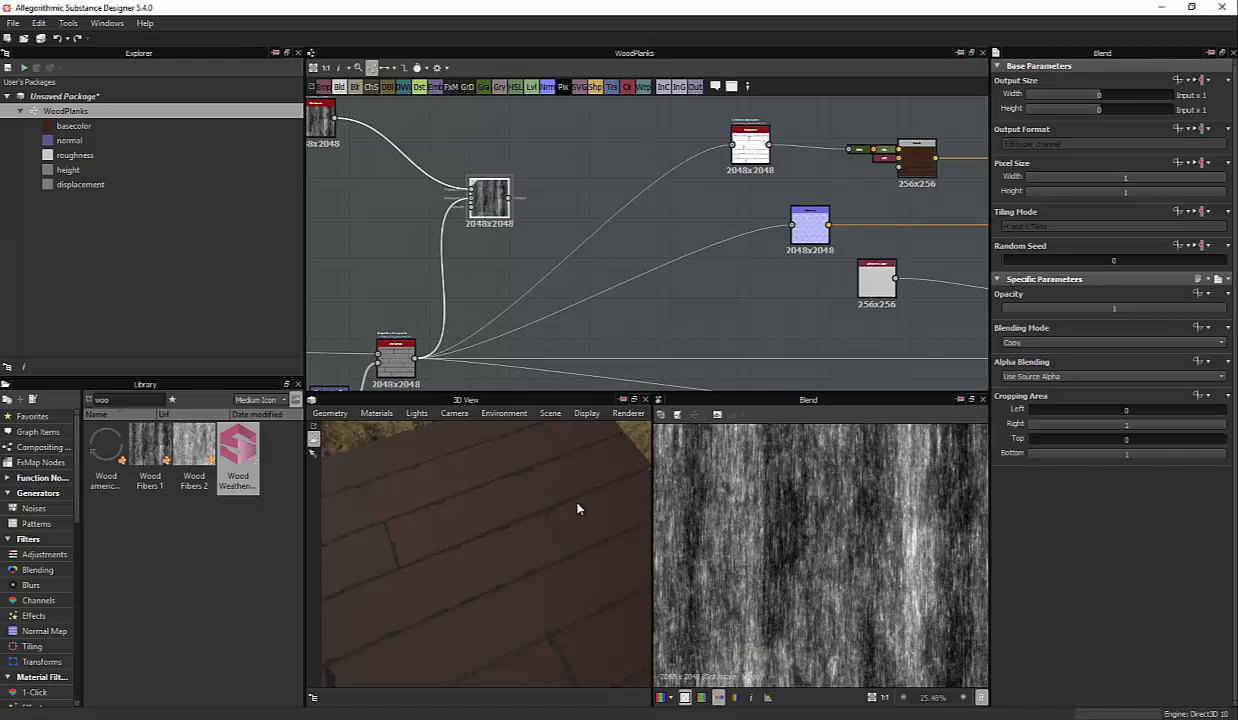
Add a Safe Transform node rotating the wood grain by 90 degrees
type("safe")
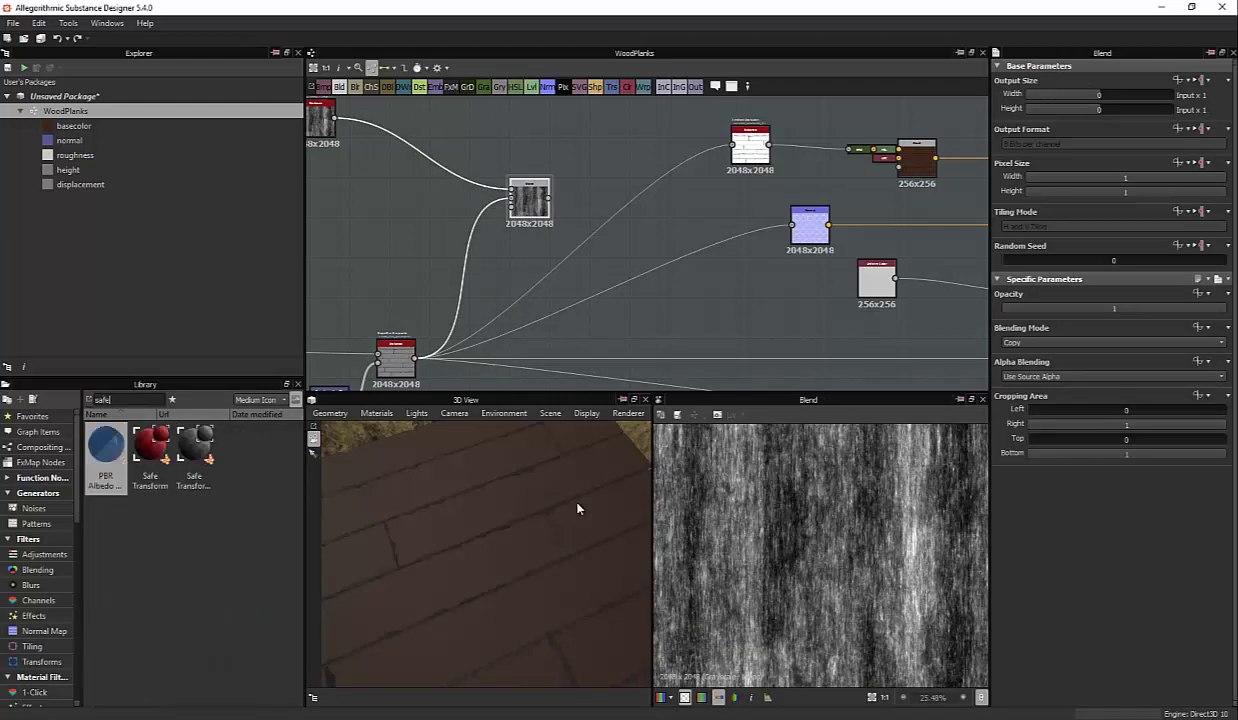
left_click_drag(194, 450, 420, 155)
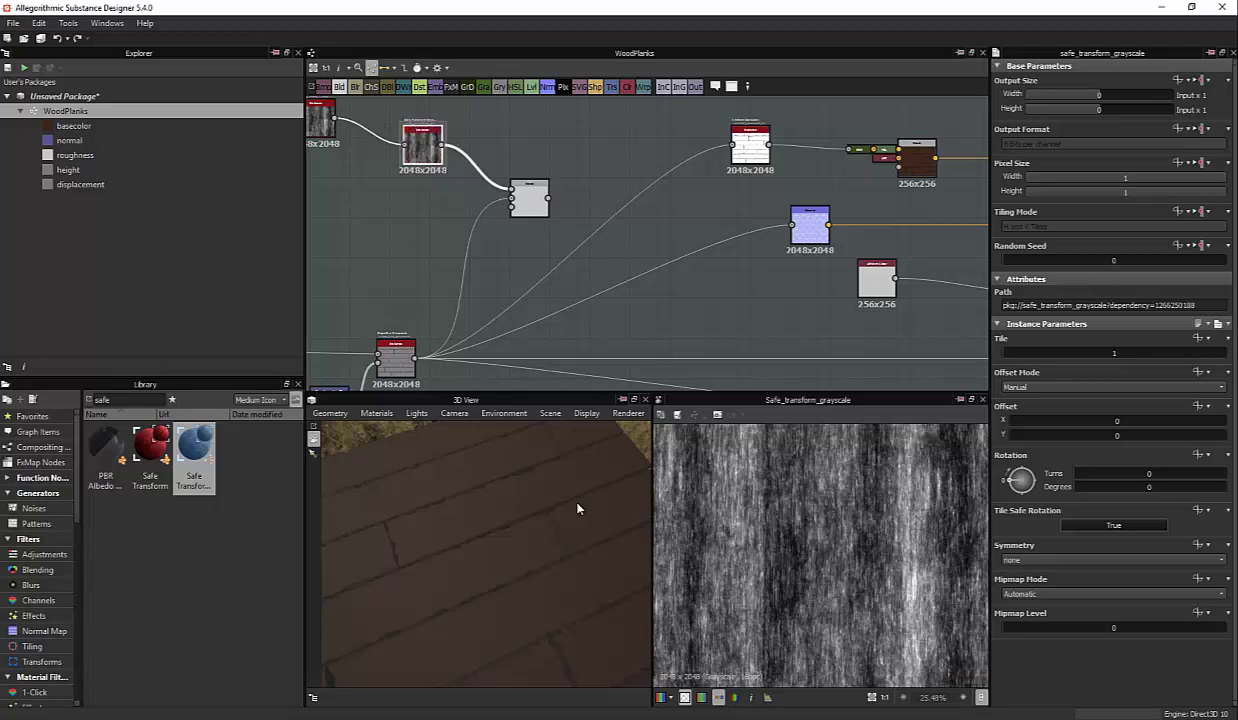
type("188")
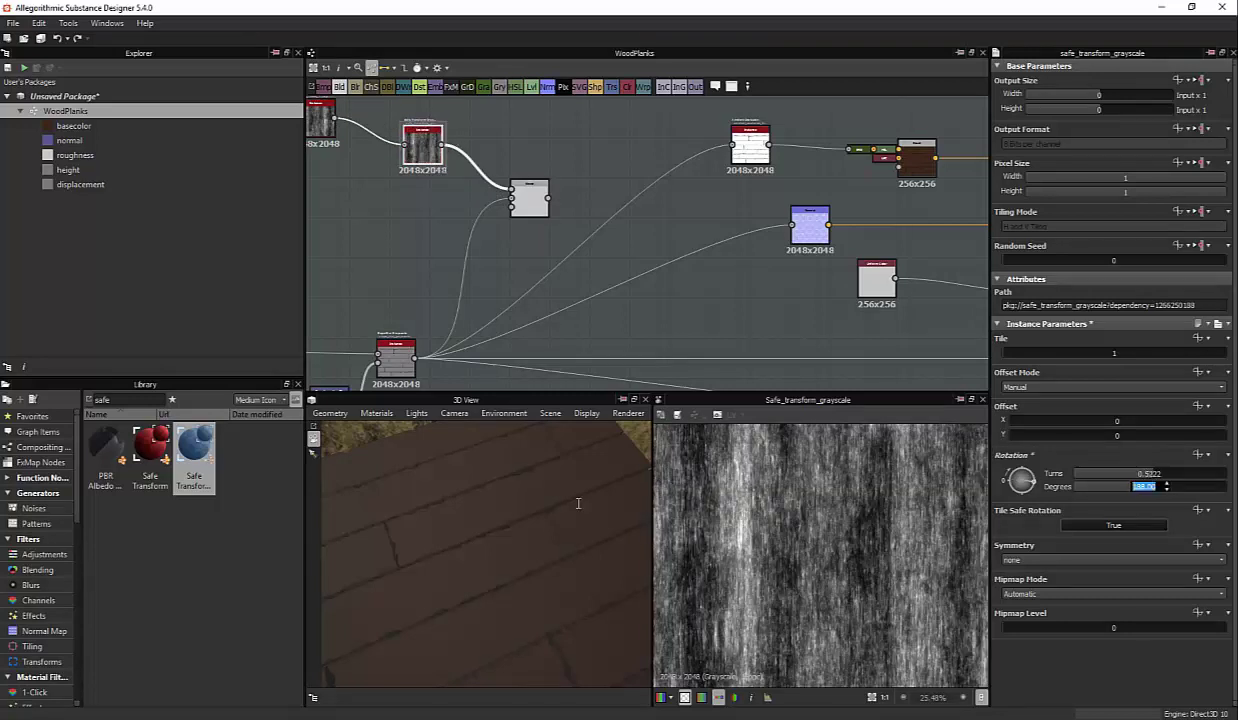
type("0")
key("Return")
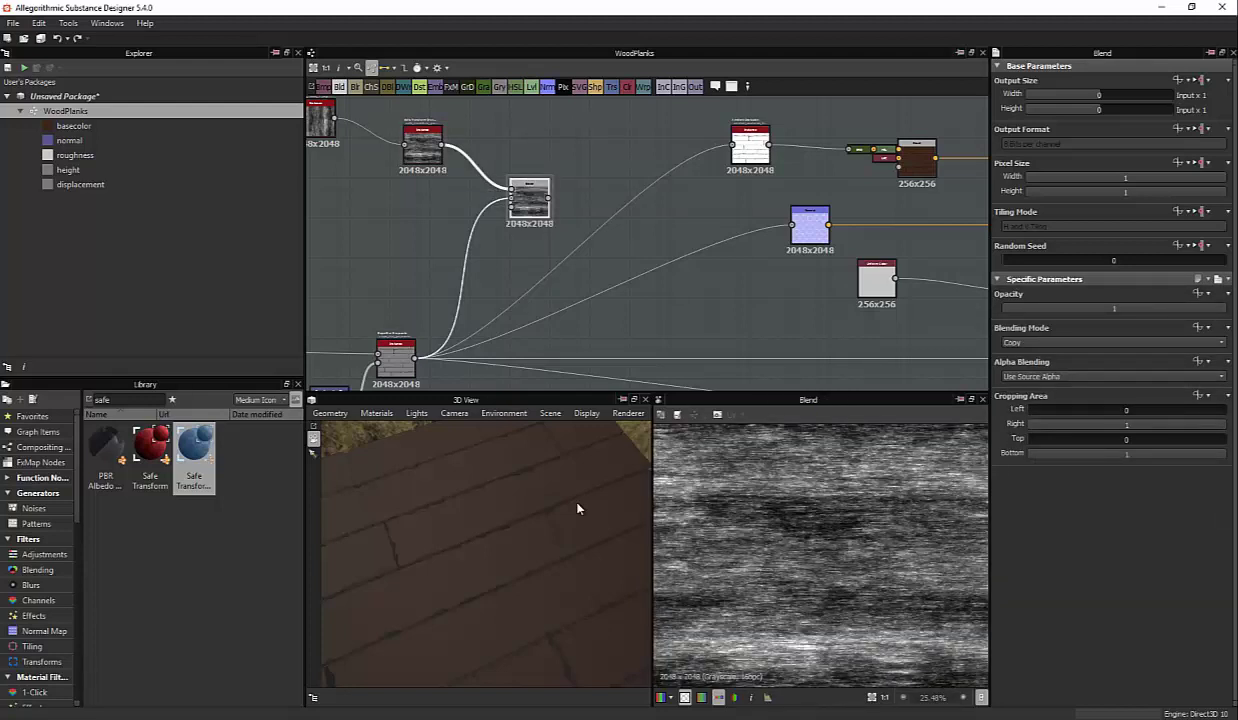
Set the Blend to Overlay mode with opacity 0.79
left_click(1061, 308)
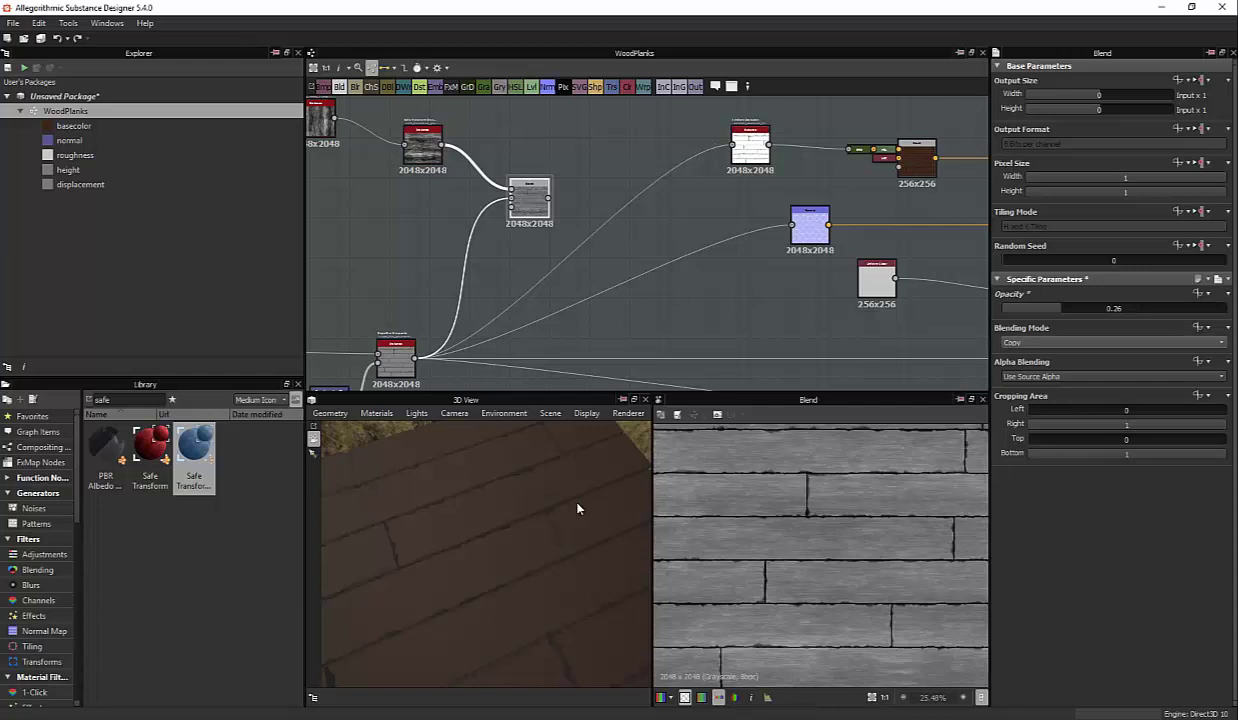
left_click(1112, 342)
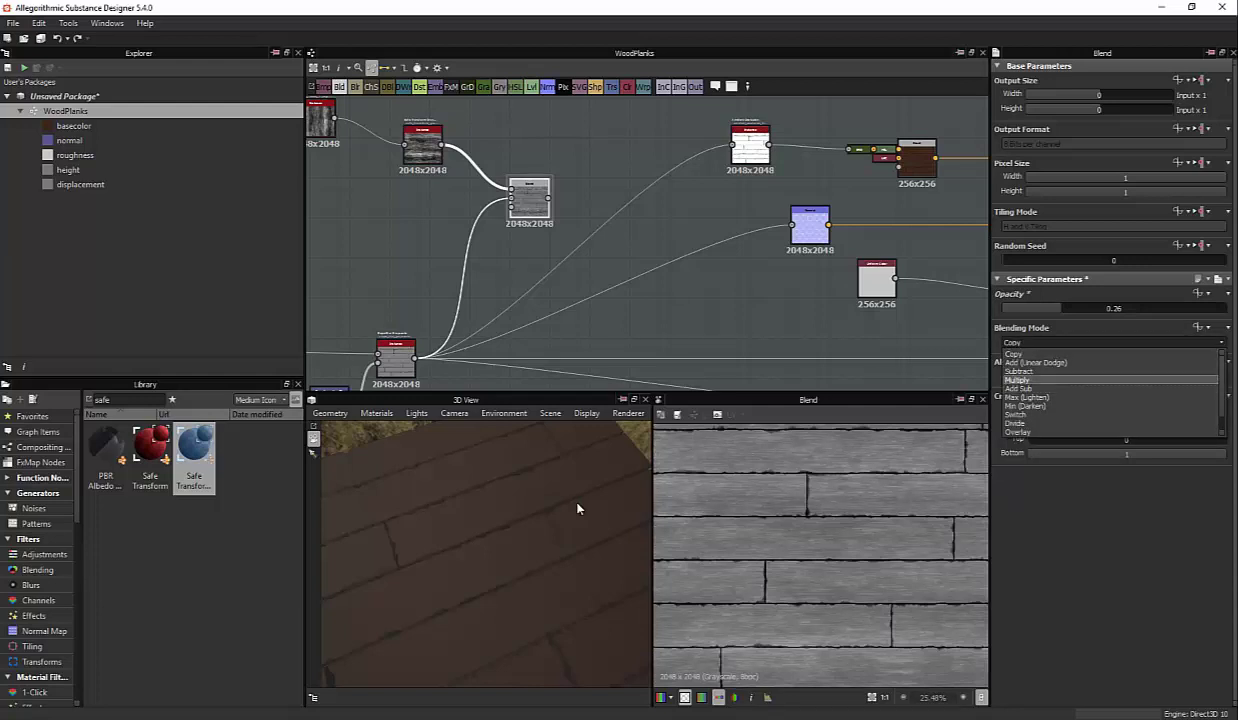
left_click(1017, 432)
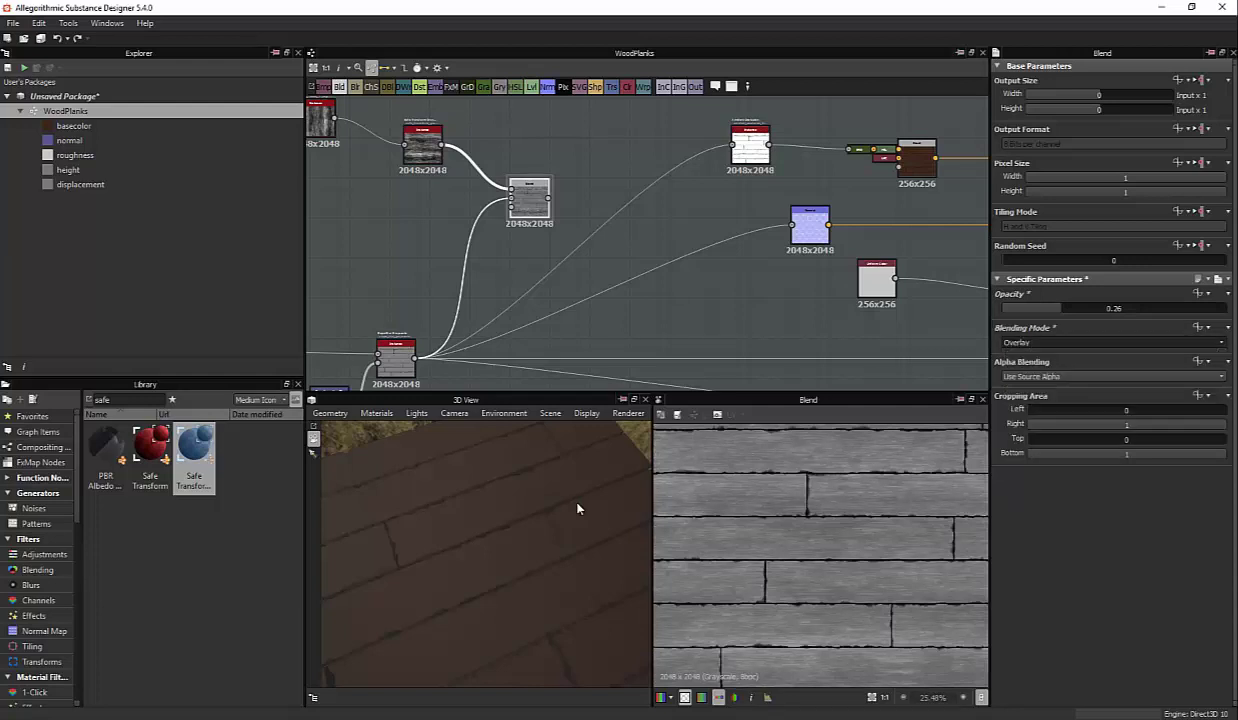
left_click_drag(1061, 307, 1178, 307)
Connect the Blend result into the Normal node and tidy the node layout
middle_click_drag(529, 198, 487, 254)
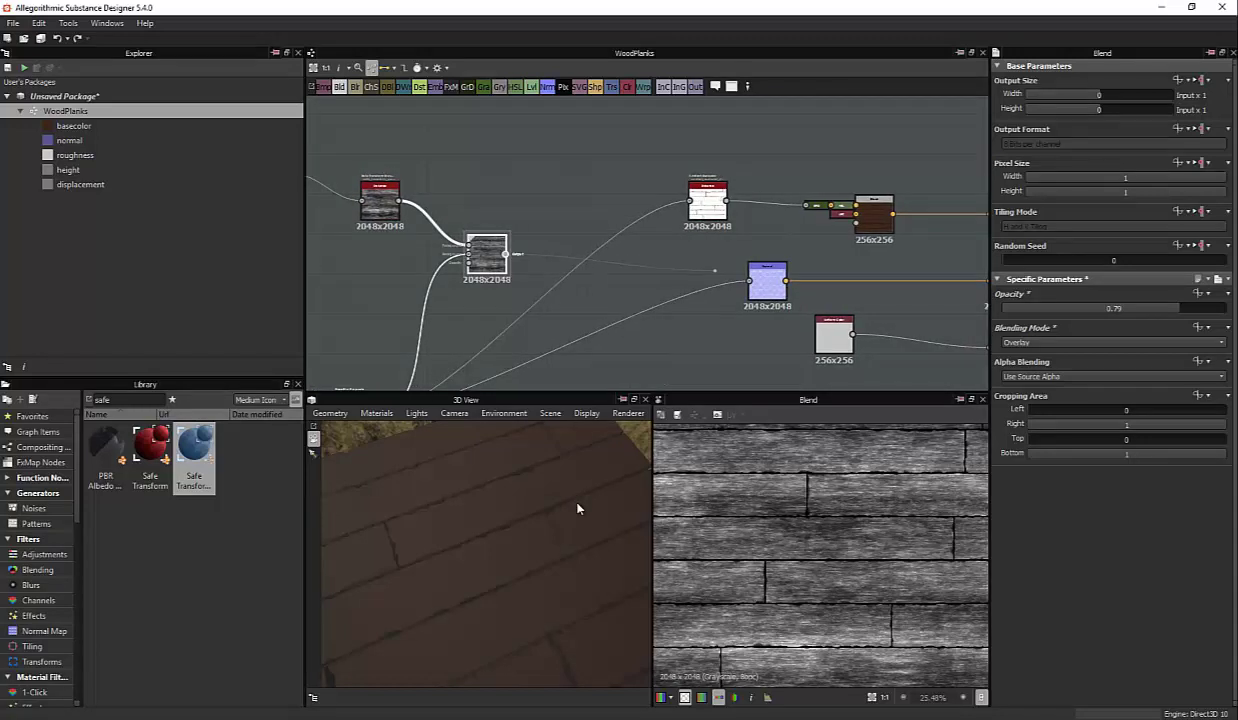
left_click_drag(714, 270, 749, 280)
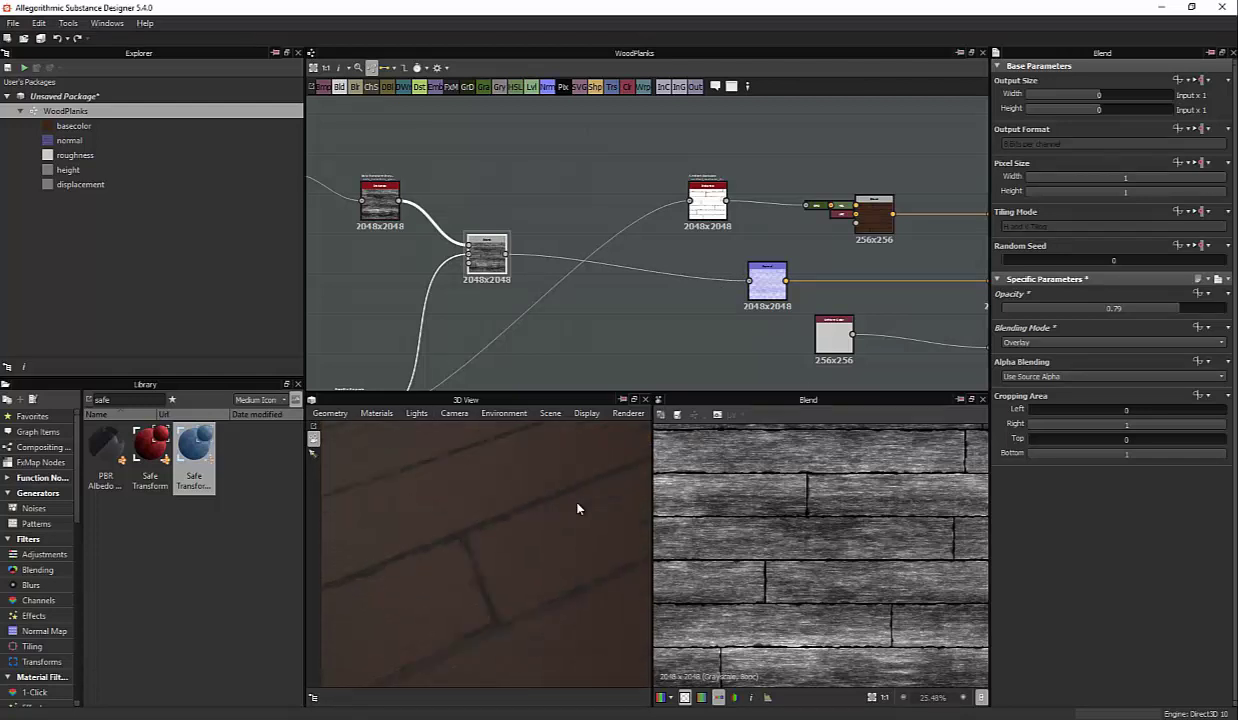
left_click_drag(486, 255, 685, 278)
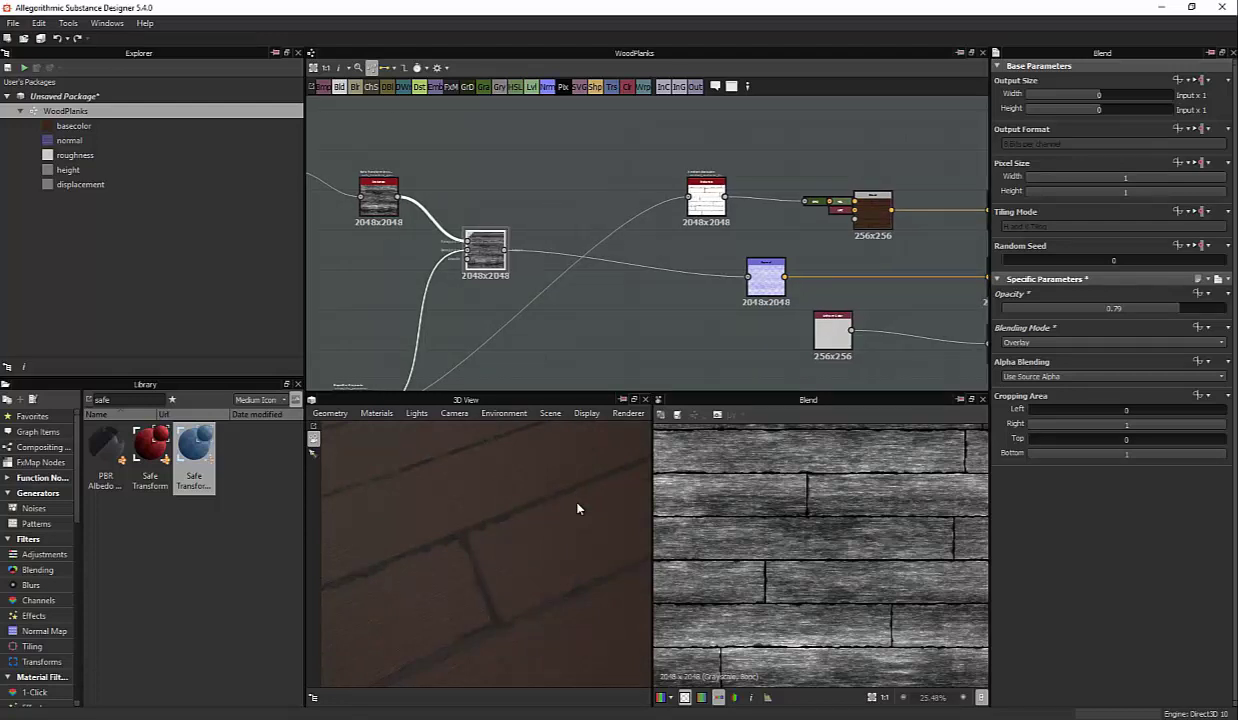
mouse_move(640, 250)
middle_mouse_down()
mouse_move(695, 193)
mouse_move(722, 184)
middle_mouse_up()
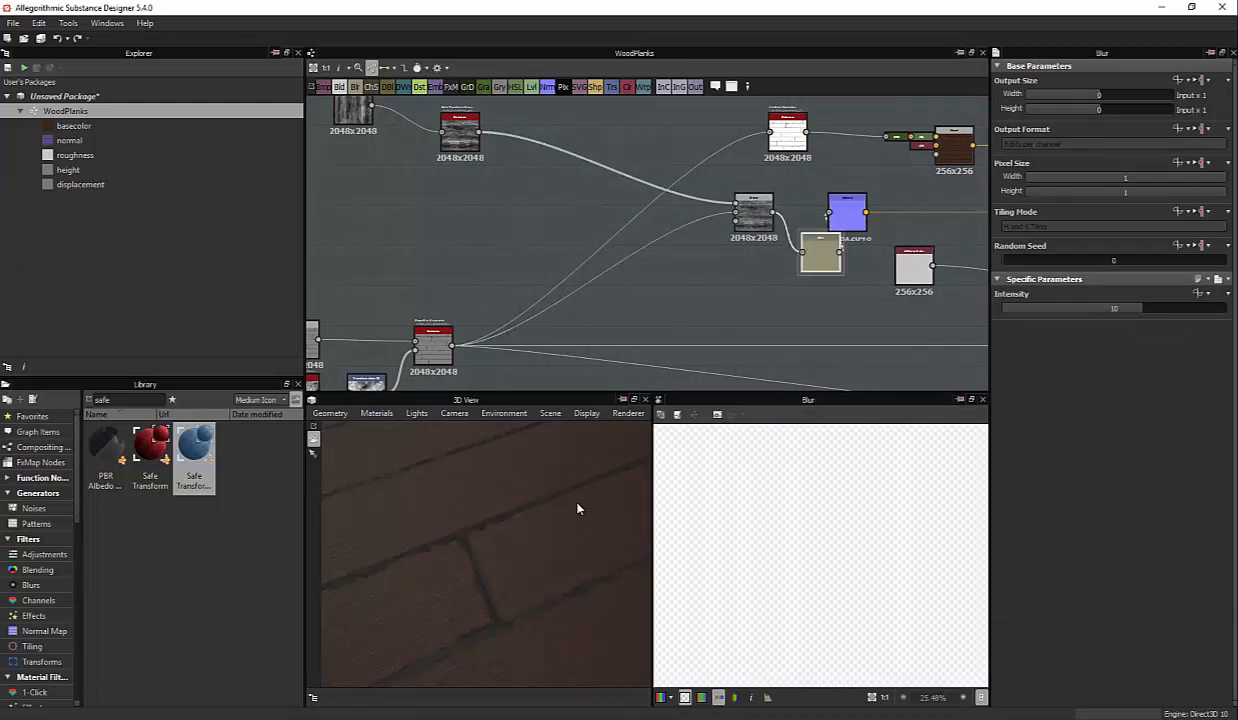
Add a Blur node between the planks output and the Blend input
mouse_move(818, 254)
left_mouse_down()
mouse_move(794, 280)
mouse_move(807, 286)
mouse_move(773, 293)
left_mouse_up()
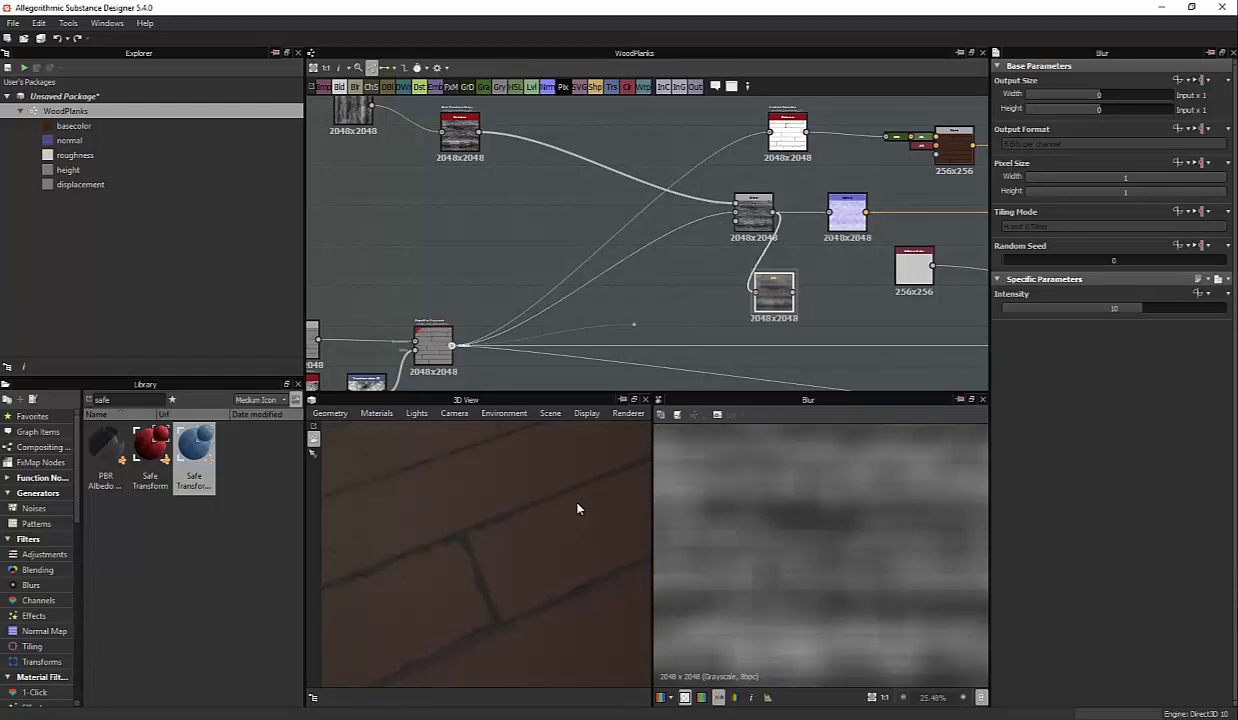
mouse_move(451, 345)
left_mouse_down()
mouse_move(752, 293)
mouse_move(640, 305)
mouse_move(736, 212)
left_mouse_up()
left_click_drag(640, 300, 668, 265)
Set the Blur intensity to exactly 0.1
left_click(1005, 308)
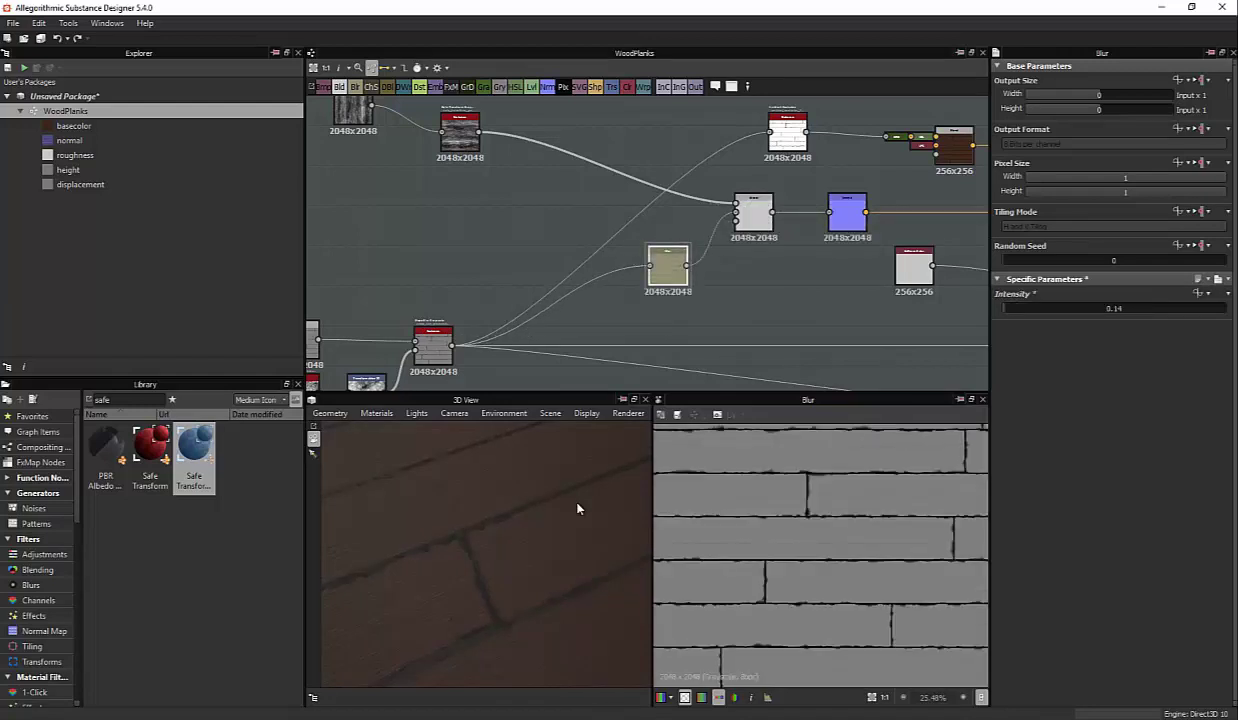
left_click_drag(1005, 308, 1008, 308)
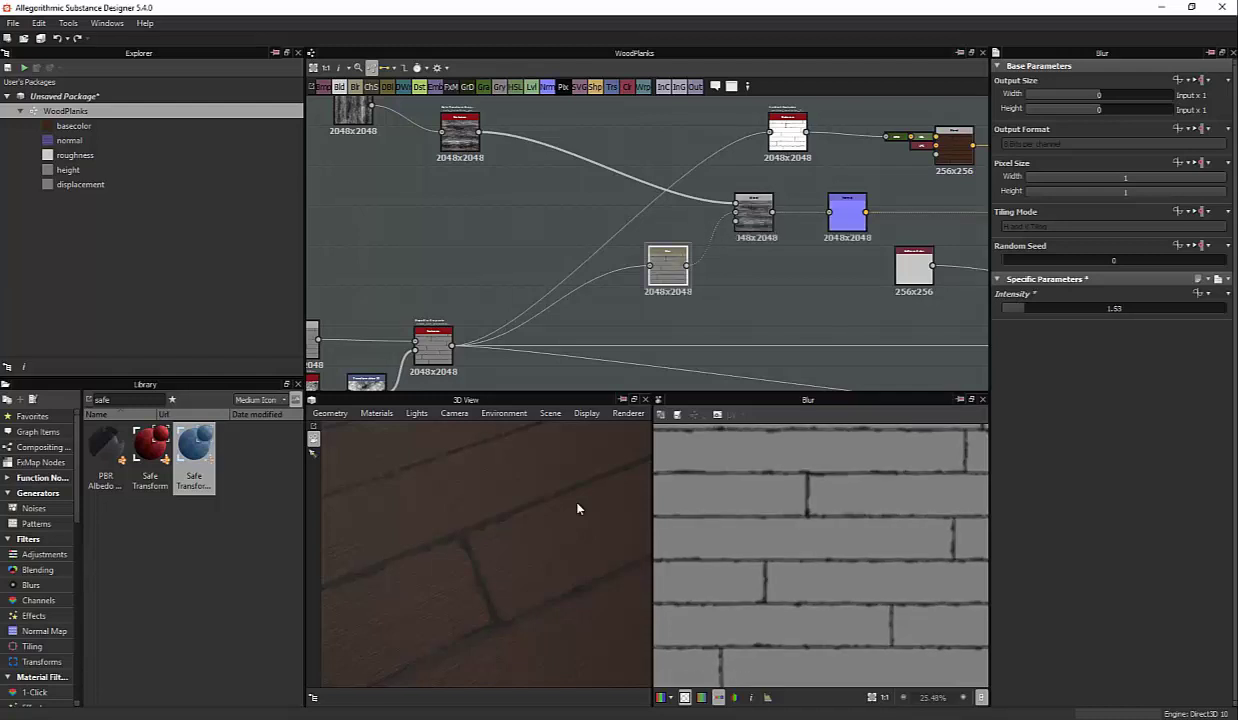
key("ctrl+z")
key("ctrl+z")
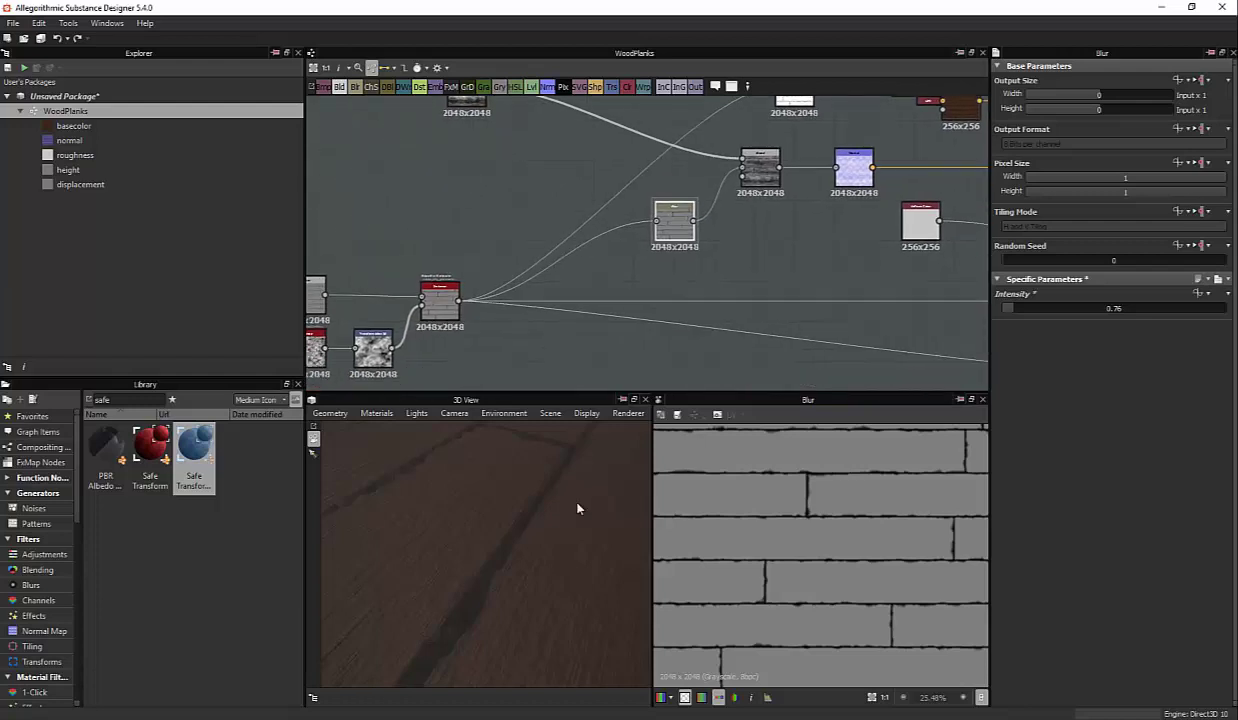
key("Tab")
key("BackSpace")
key("BackSpace")
key("BackSpace")
key("BackSpace")
type("0.1")
key("Return")
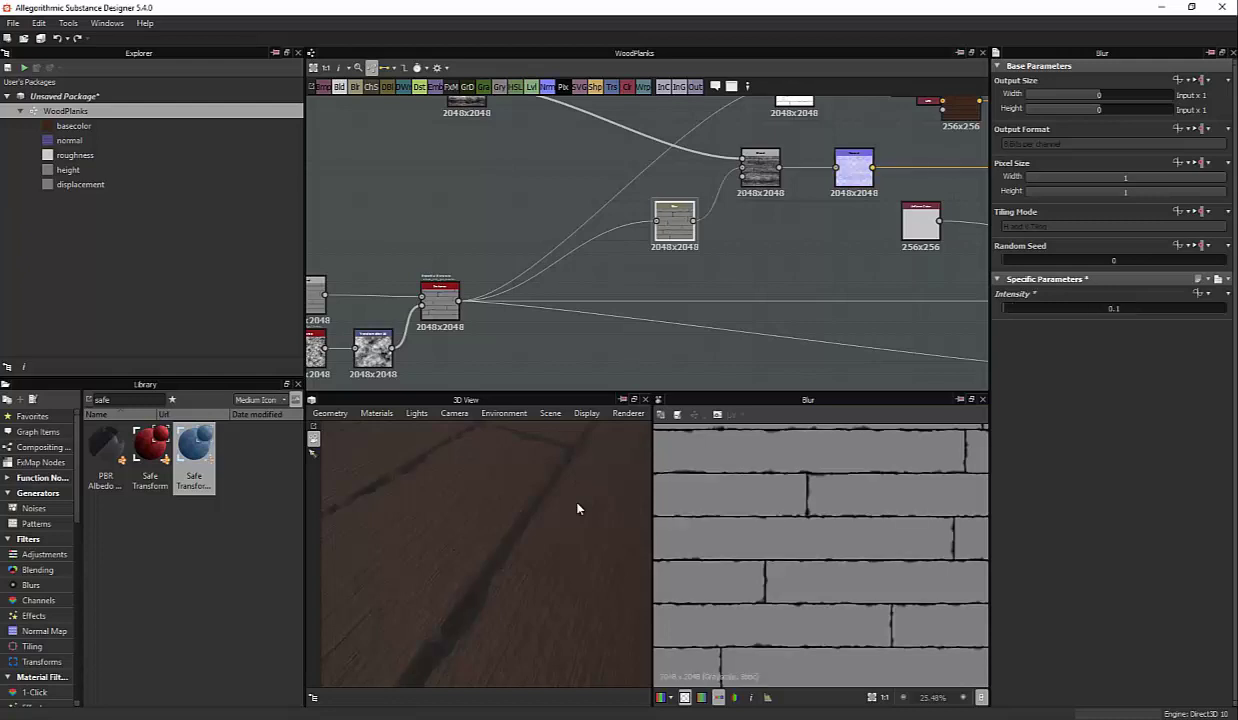
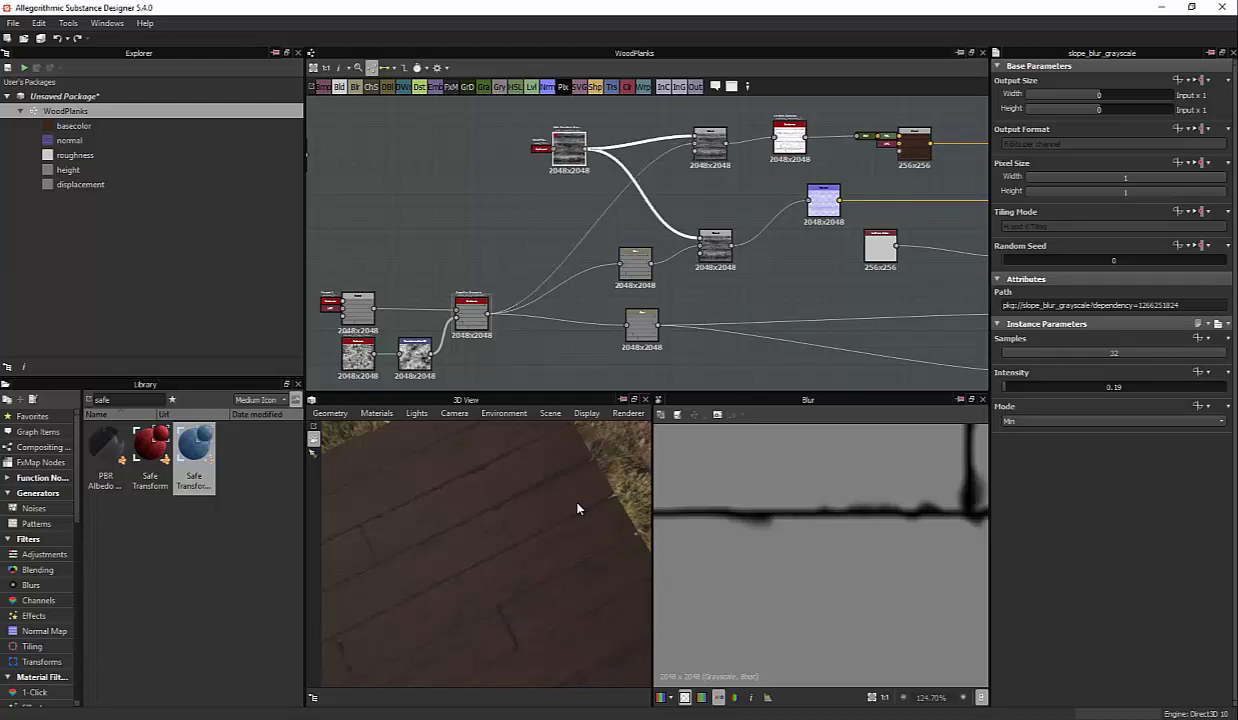
Zoom the 3D View in close on the wood planks
scroll(577, 509, "up", 2)
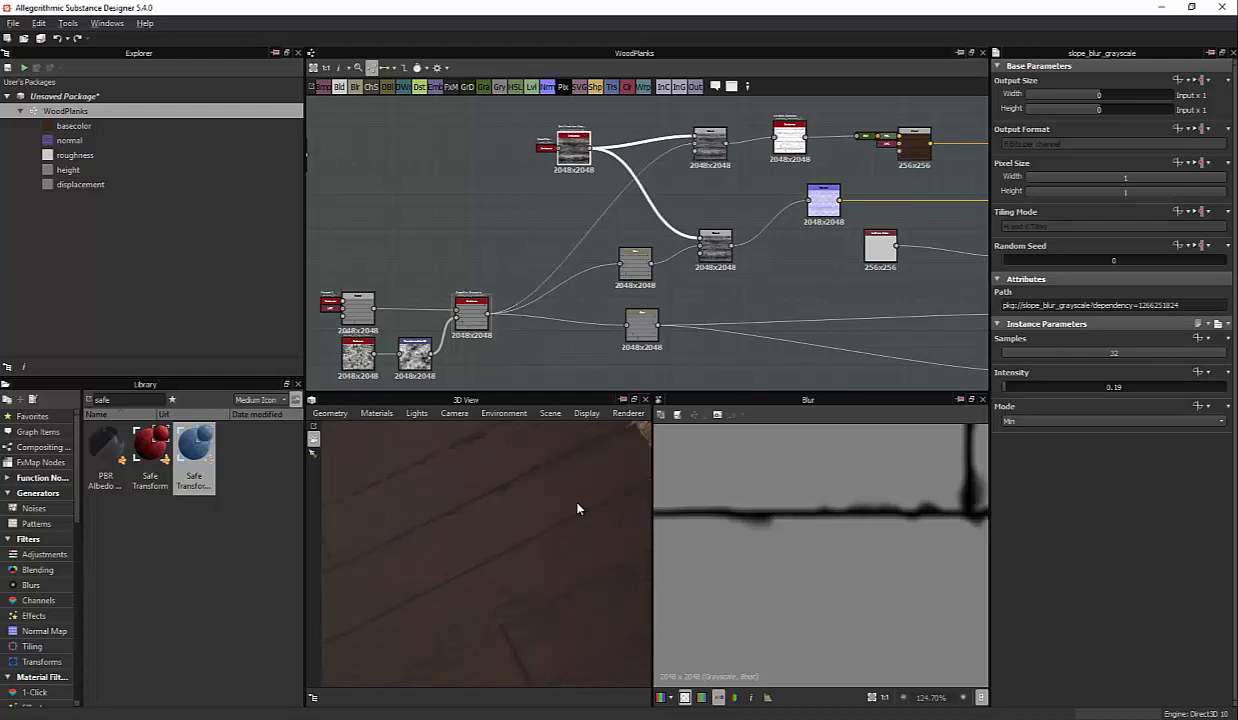
scroll(577, 509, "up", 1)
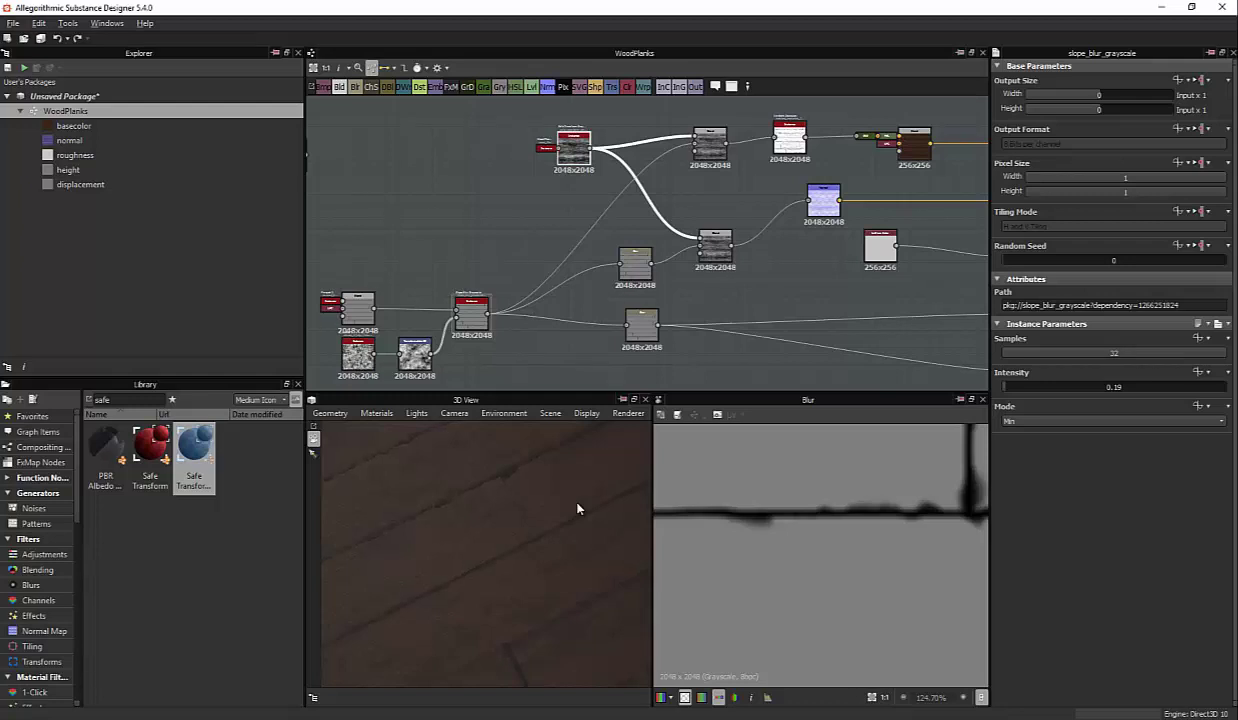
scroll(577, 509, "up", 2)
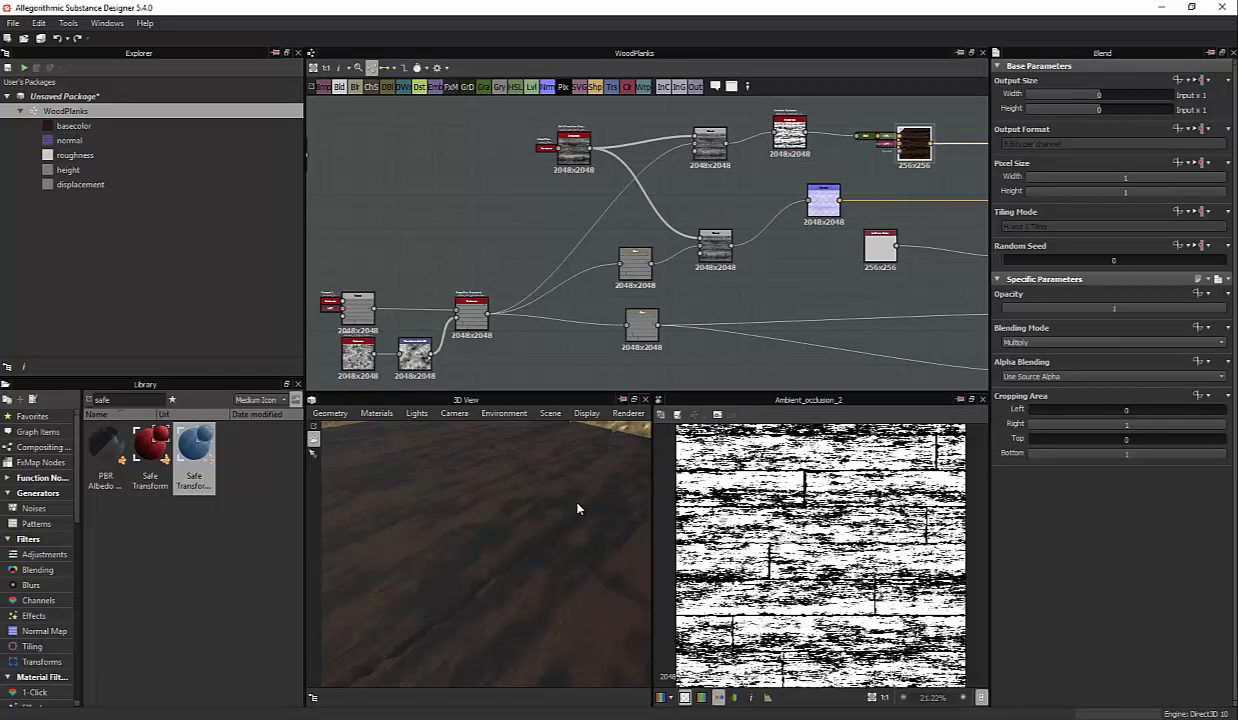
Frame the Blend node, delete the Gradient Map, and connect a Uniform Color into the Blend
key("f")
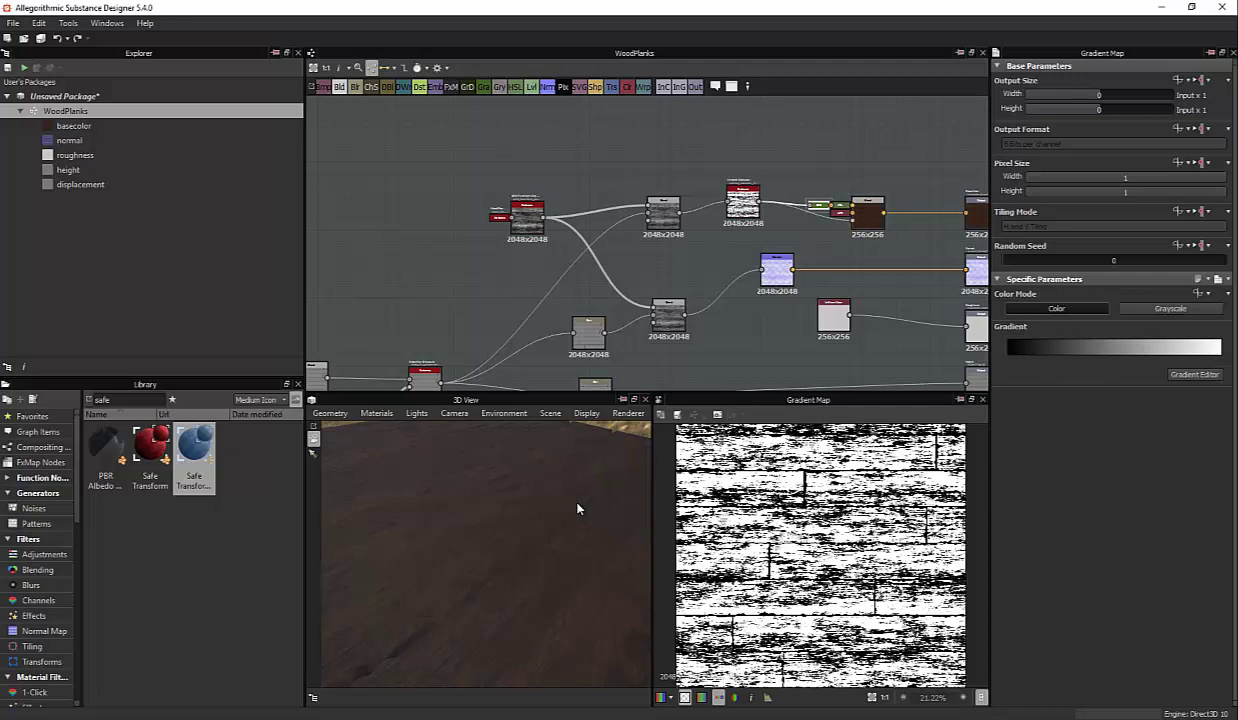
key("Delete")
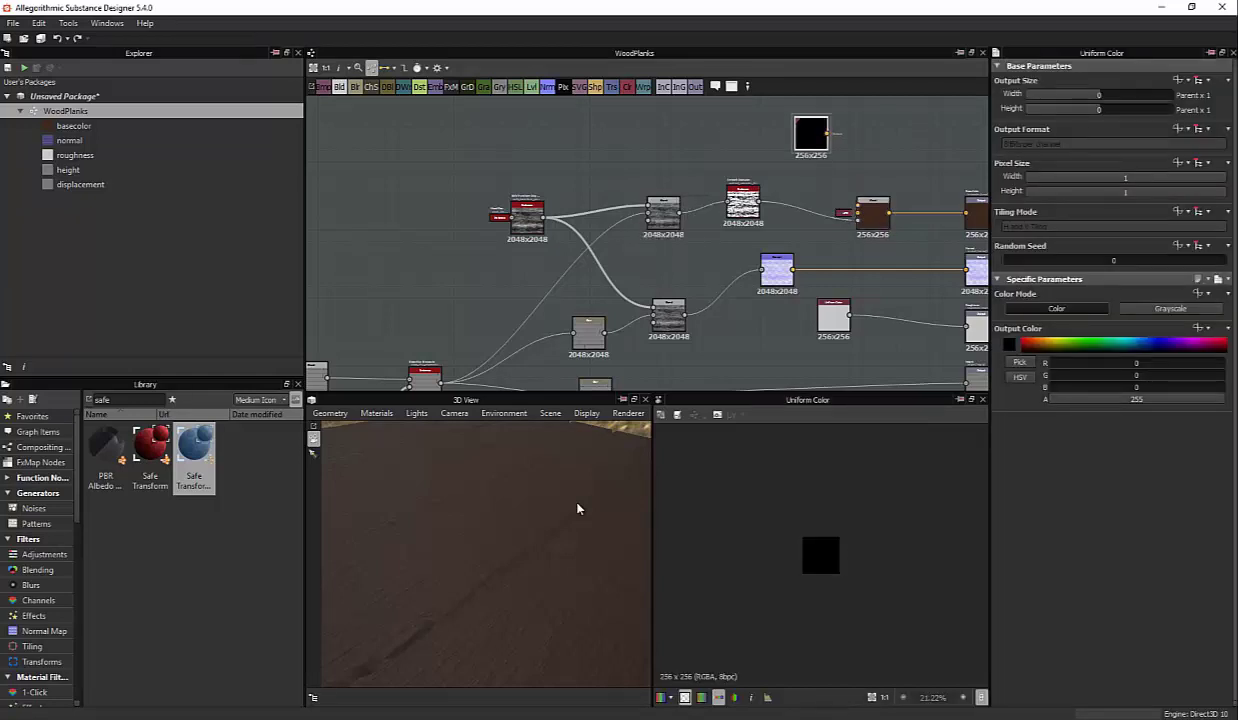
left_click_drag(829, 132, 857, 206)
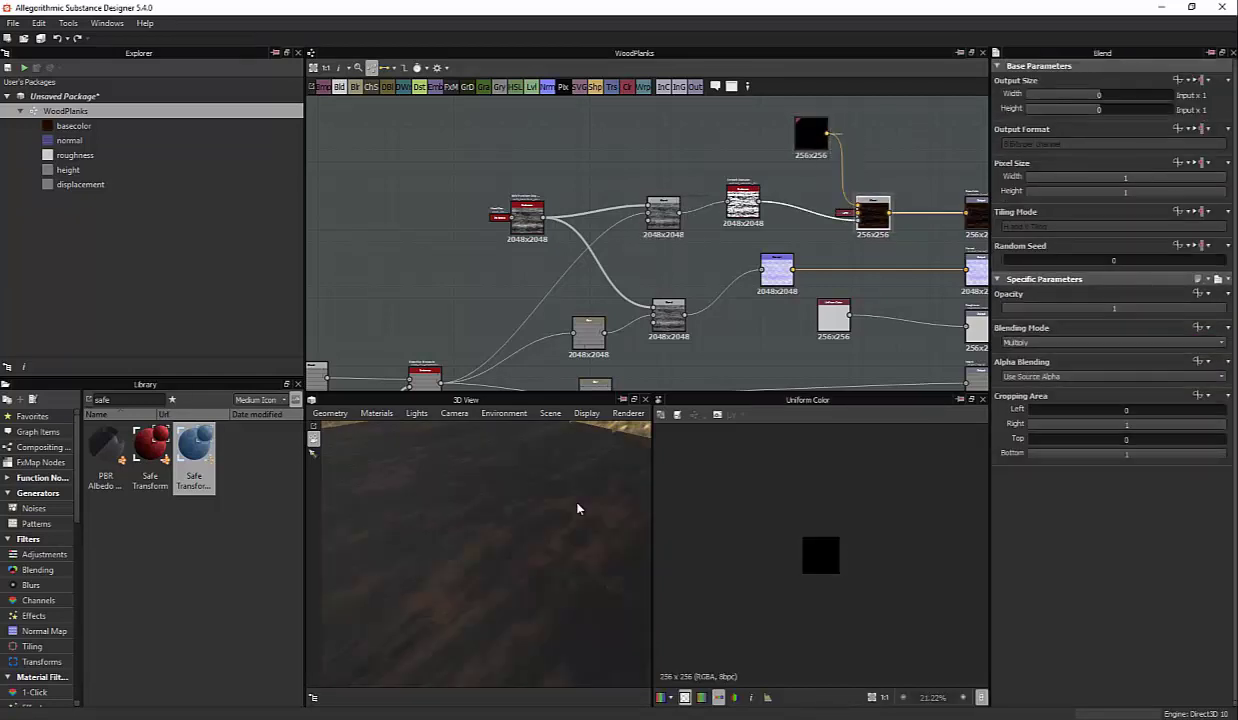
key("ctrl+z")
key("ctrl+z")
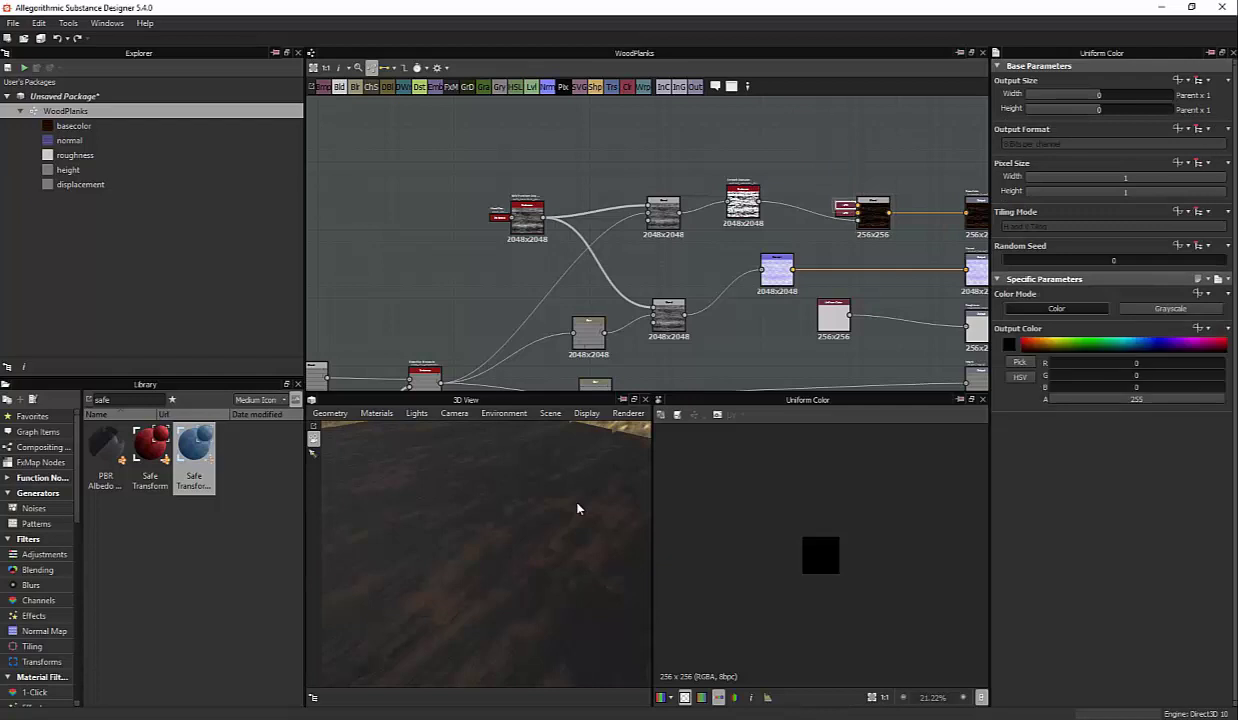
Make the Uniform Color orange (127, 57, 0) and lower the Blend opacity to 0.56
left_click(576, 504)
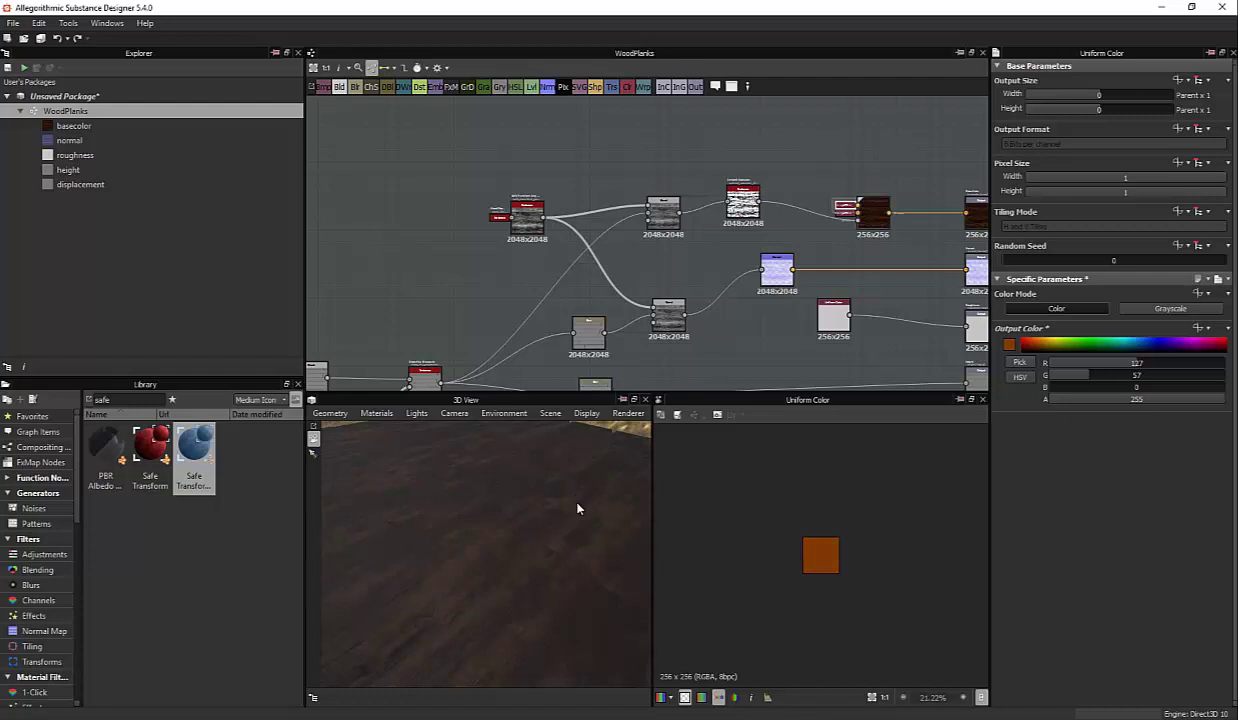
key("ctrl+z")
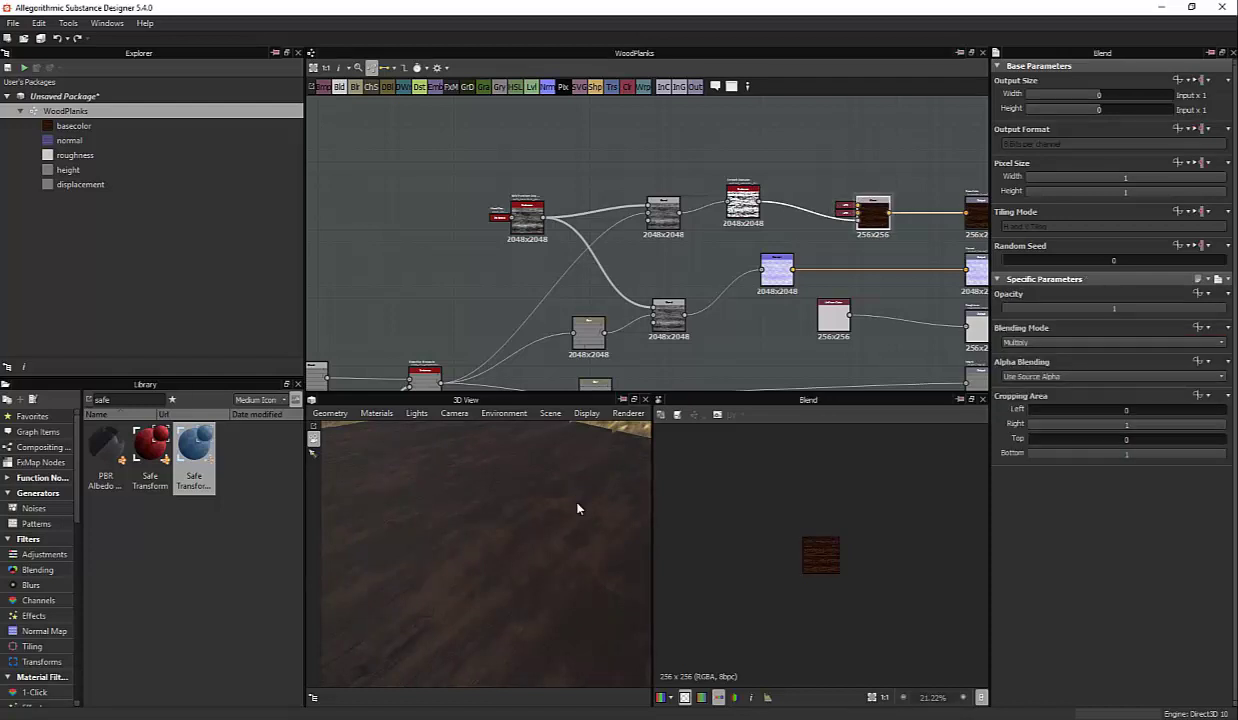
key("ctrl+z")
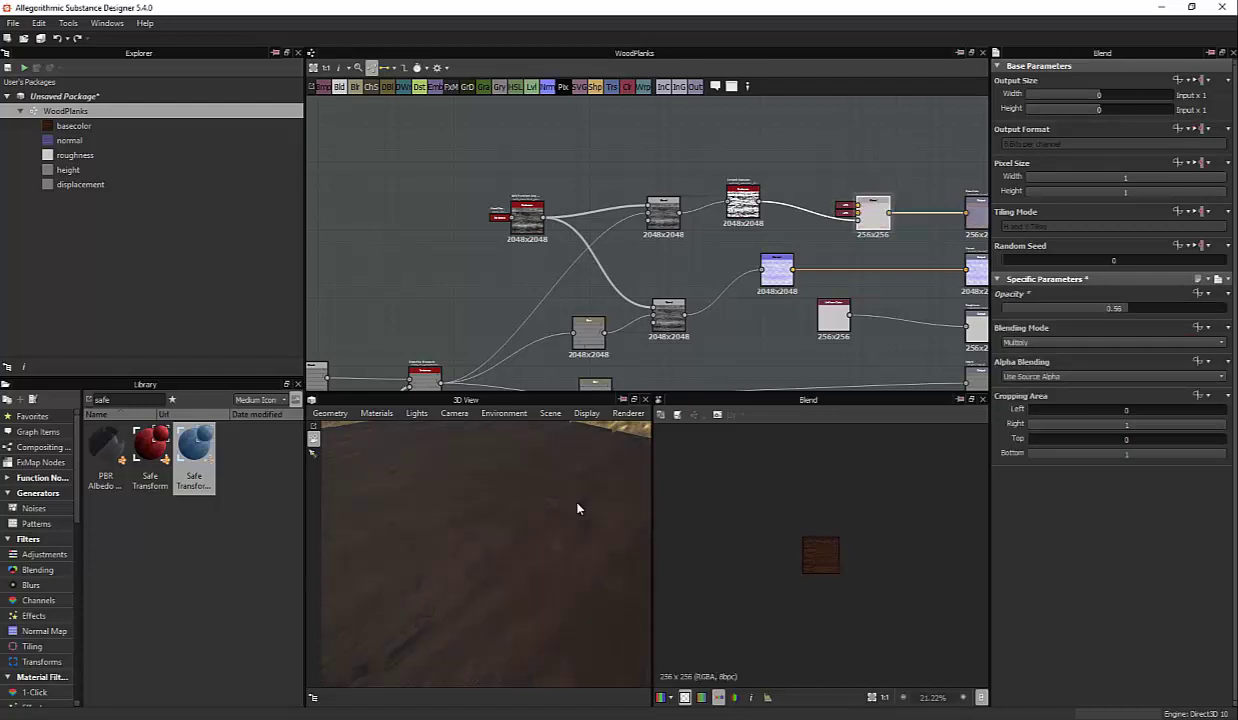
Raise the Blend opacity to 0.61 and try the Overlay blending mode
key("ctrl+z")
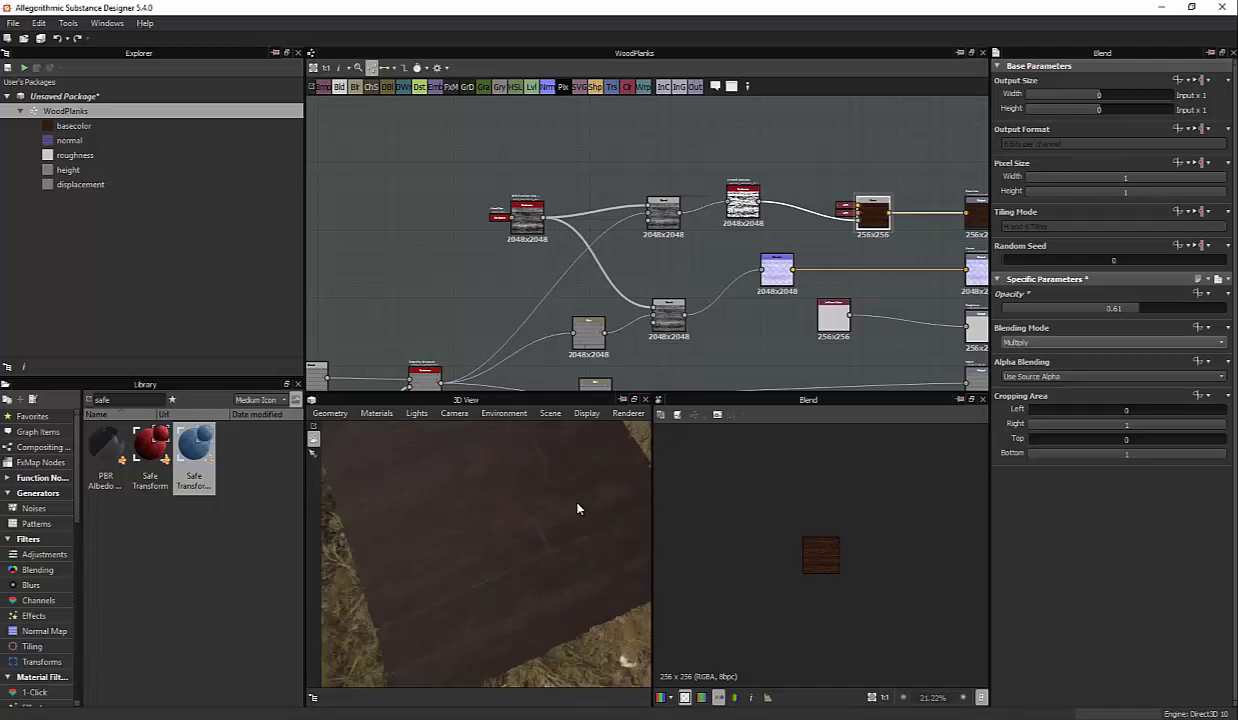
left_click(1112, 342)
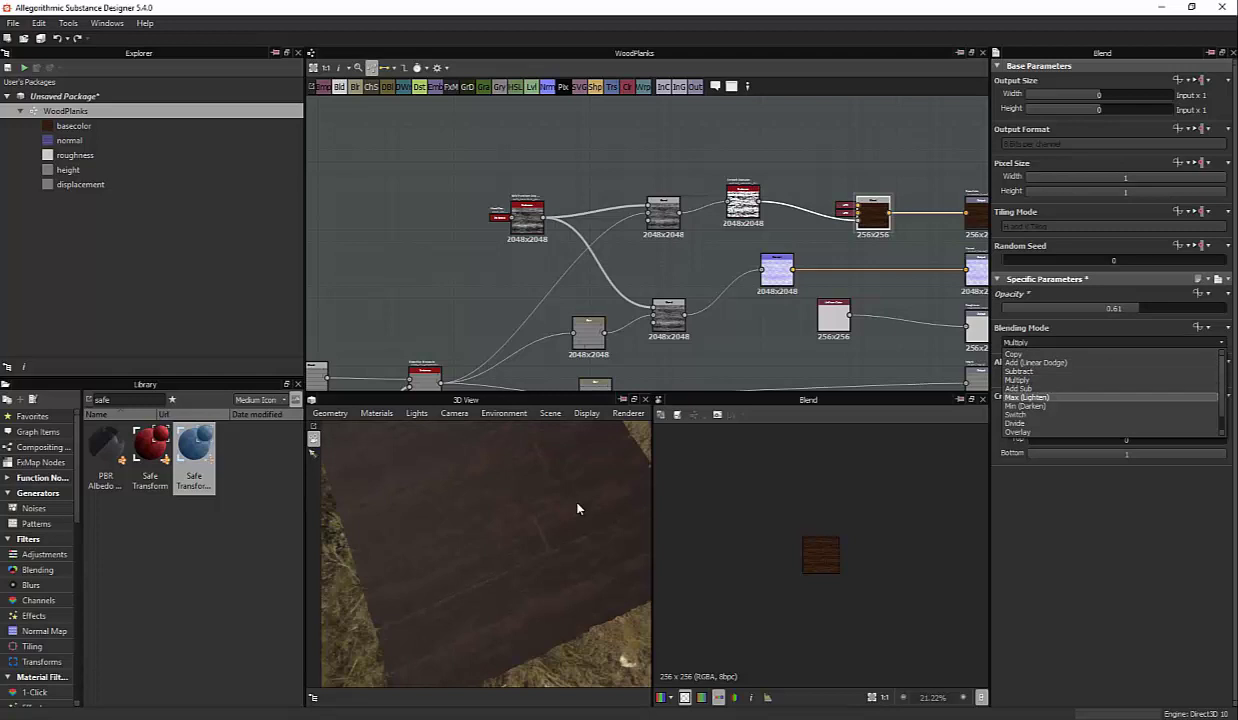
key("Down")
key("Return")
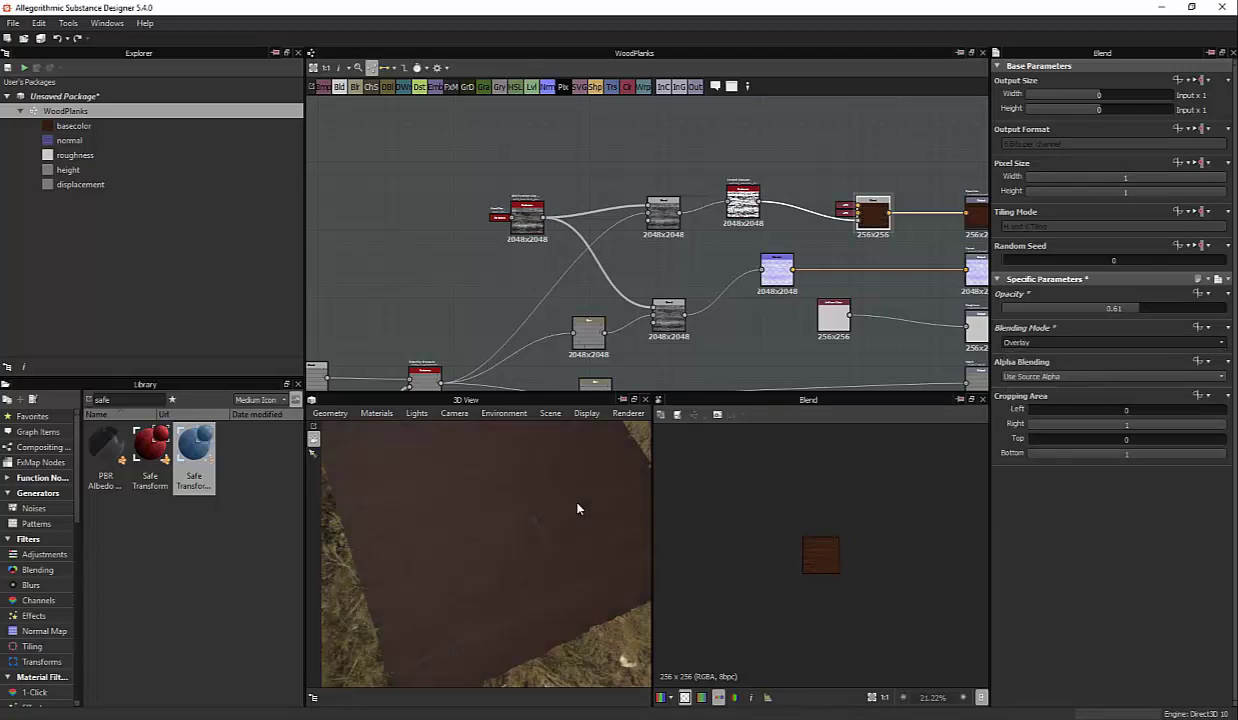
Set the Blend to Max (Lighten) at opacity 0.58, then select the Uniform Color node
left_click(1112, 342)
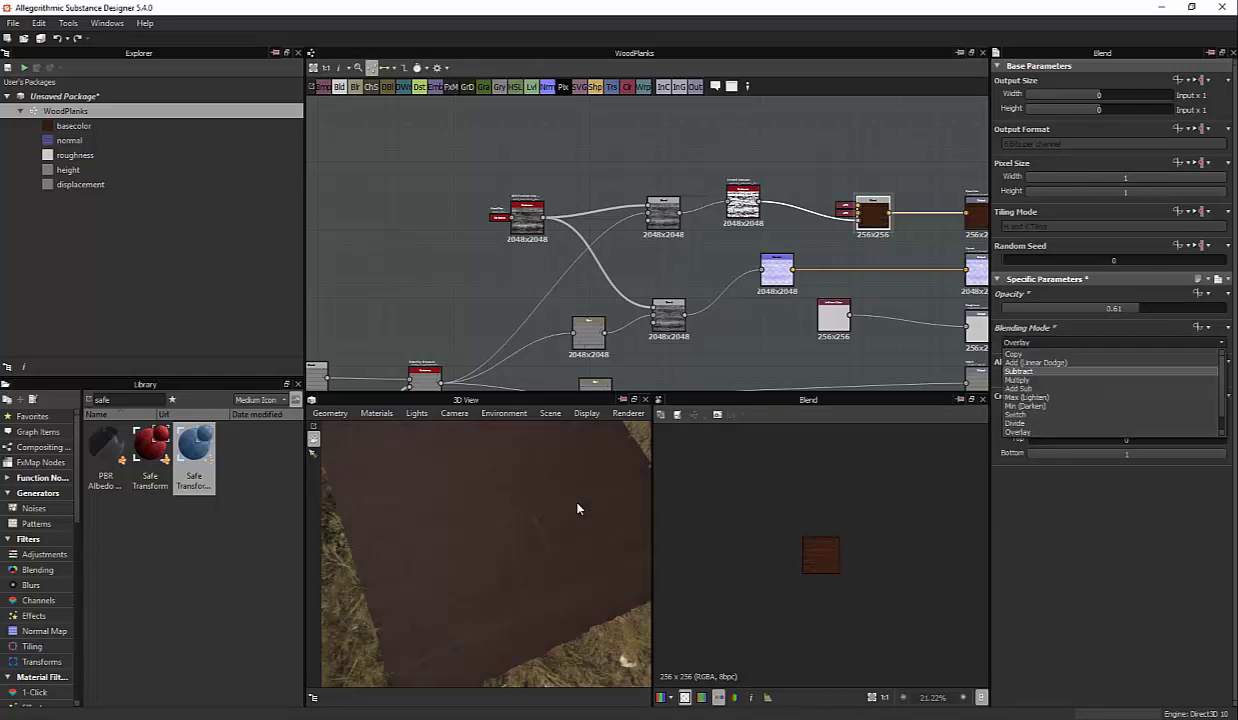
key("Return")
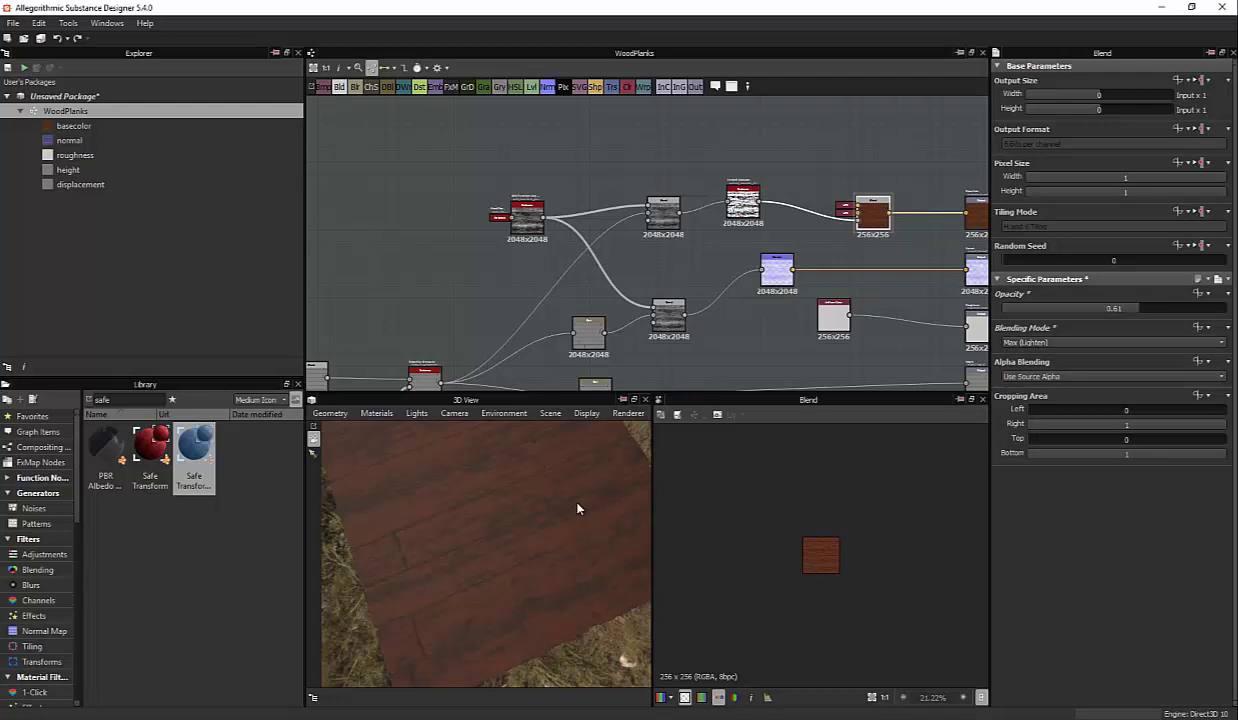
key("Left")
key("Left")
key("Left")
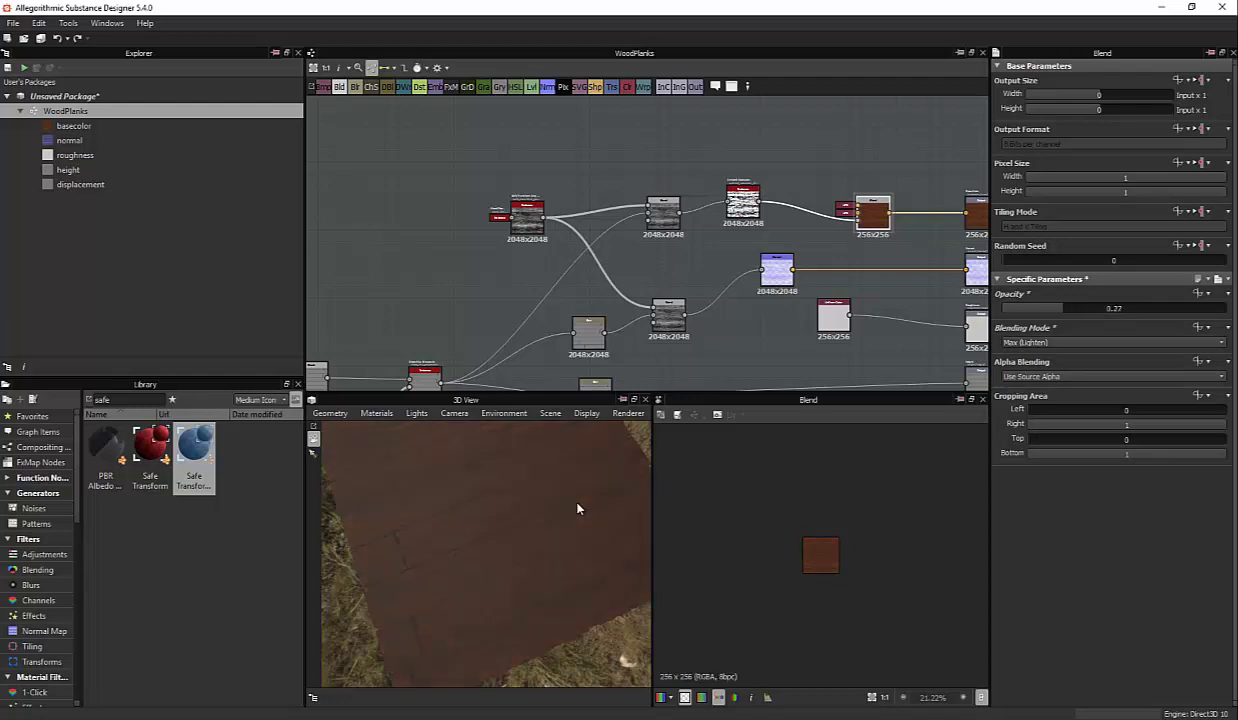
key("ctrl+z")
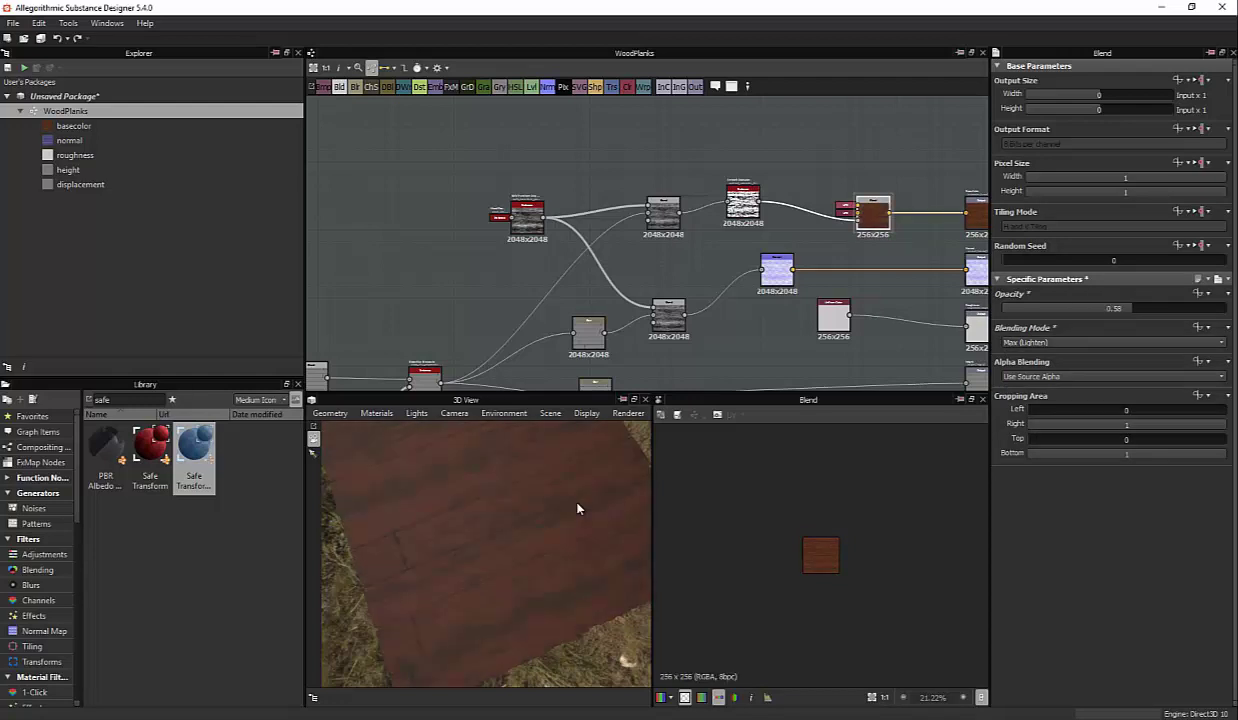
key("ctrl+z")
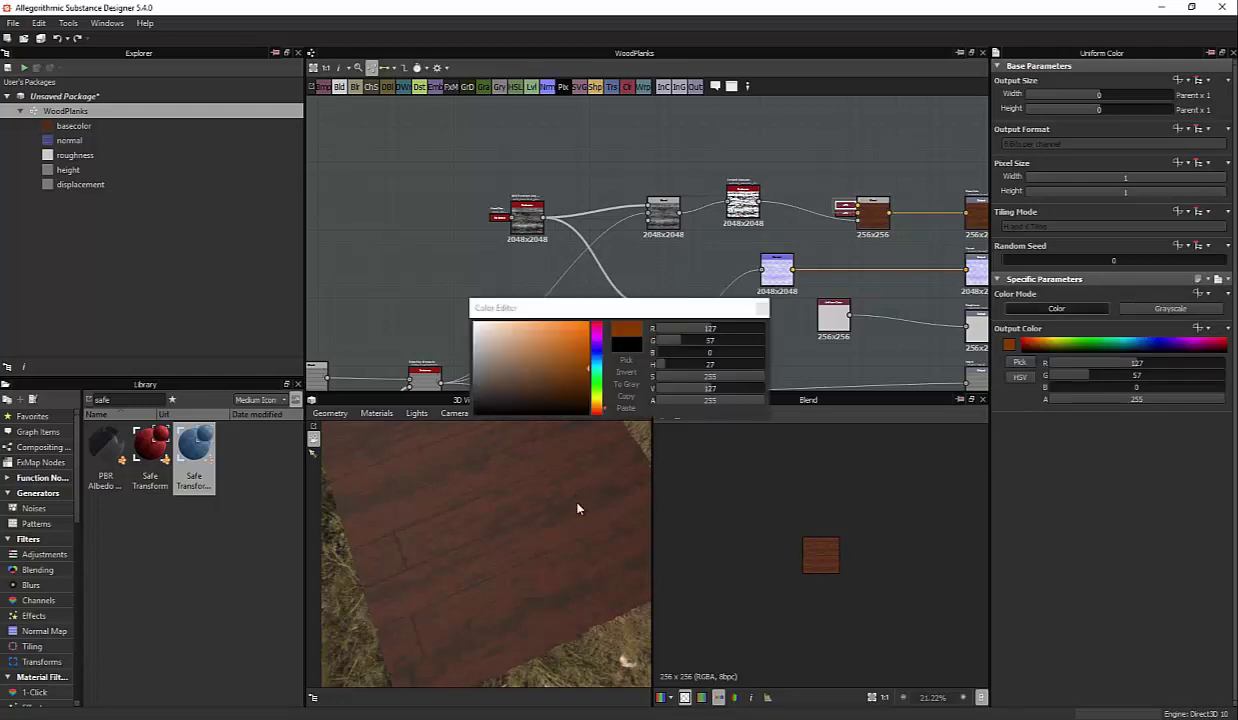
Tune the Uniform Color in the Color Editor until it reads RGB 100, 81, 54
left_click(576, 503)
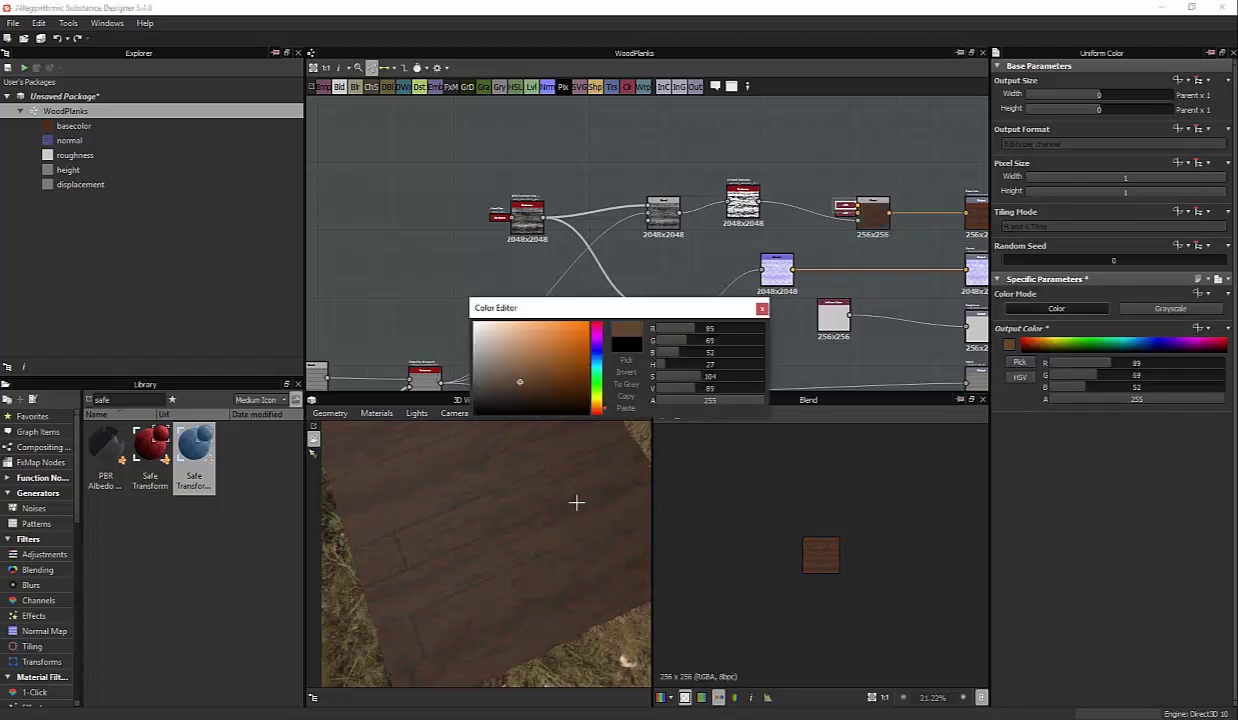
left_click(576, 503)
left_click(576, 503)
left_click(576, 503)
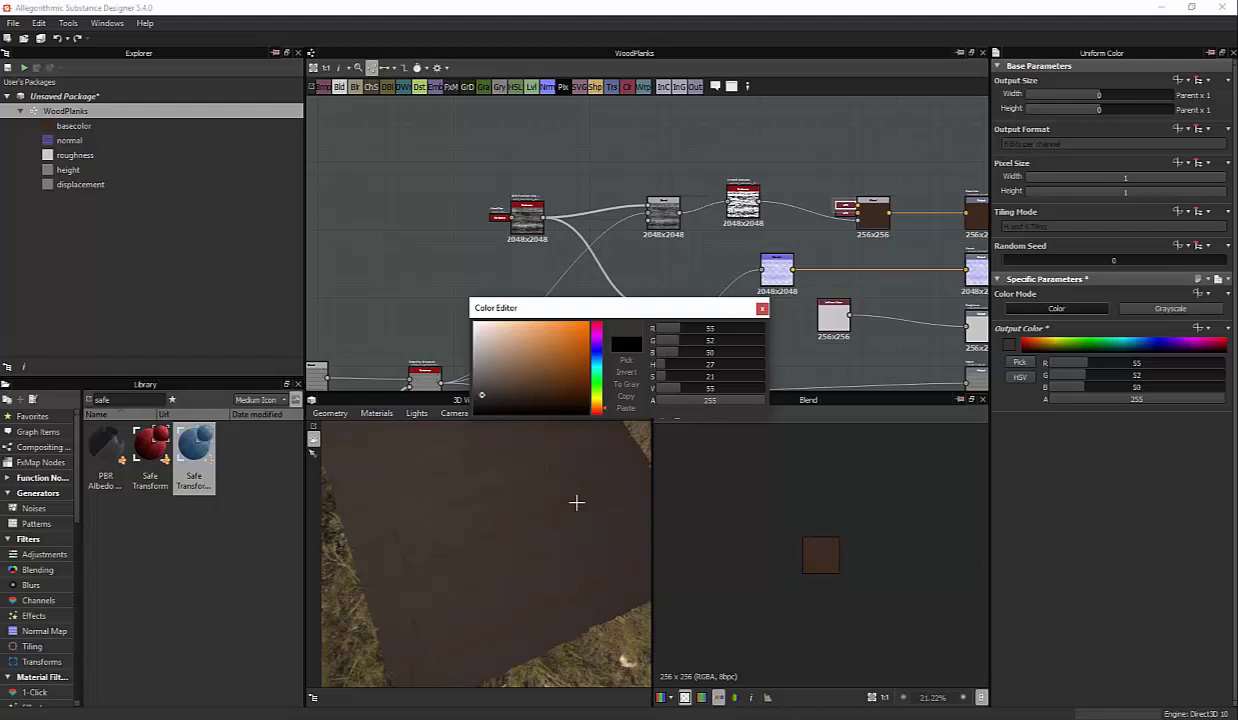
left_click(576, 503)
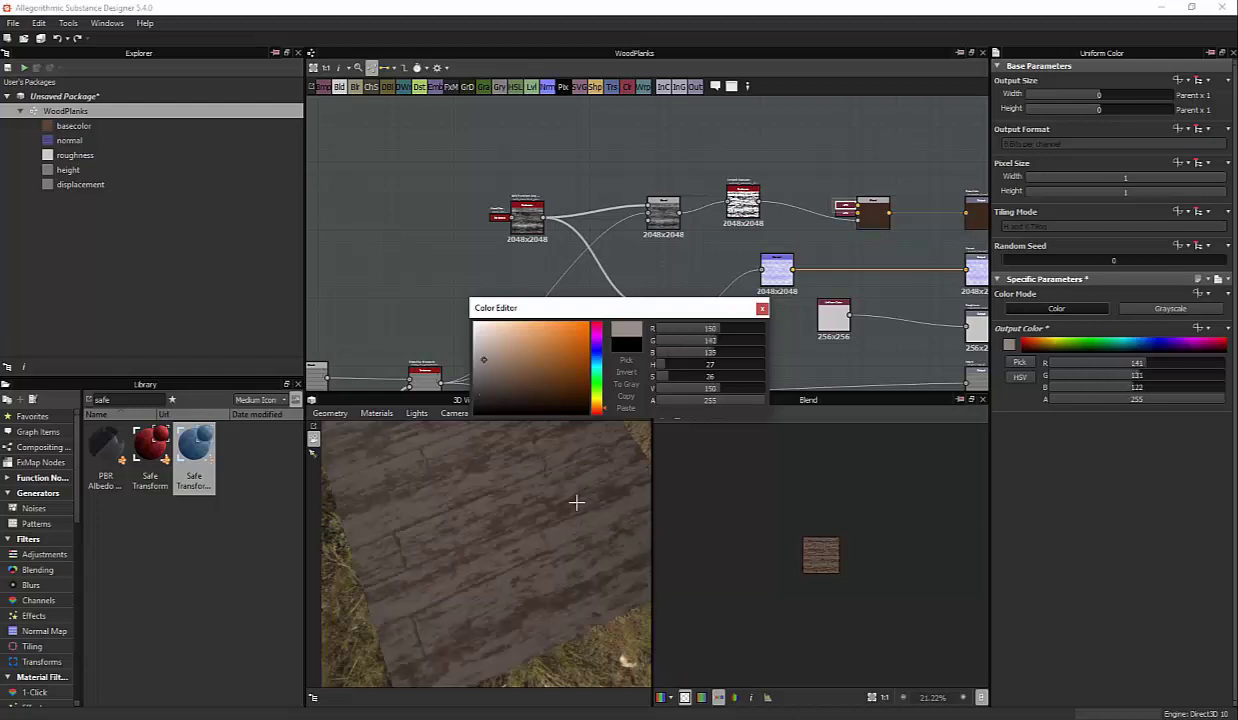
left_click(576, 503)
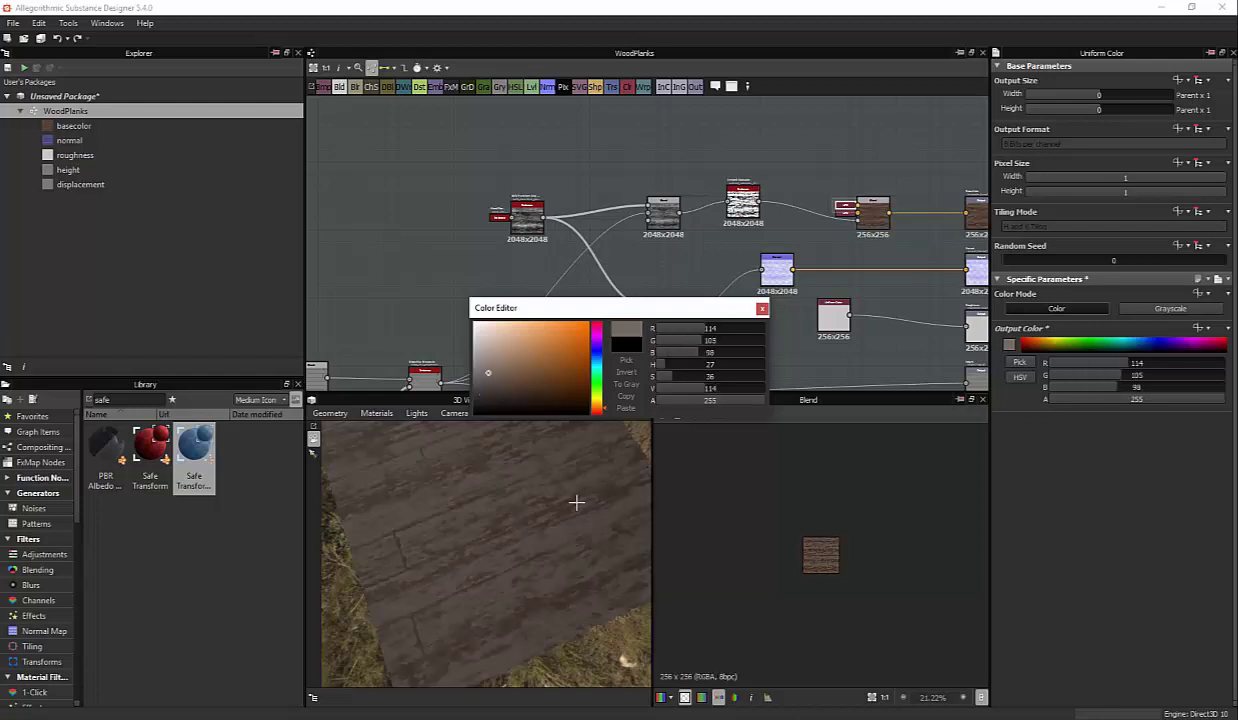
left_click(576, 503)
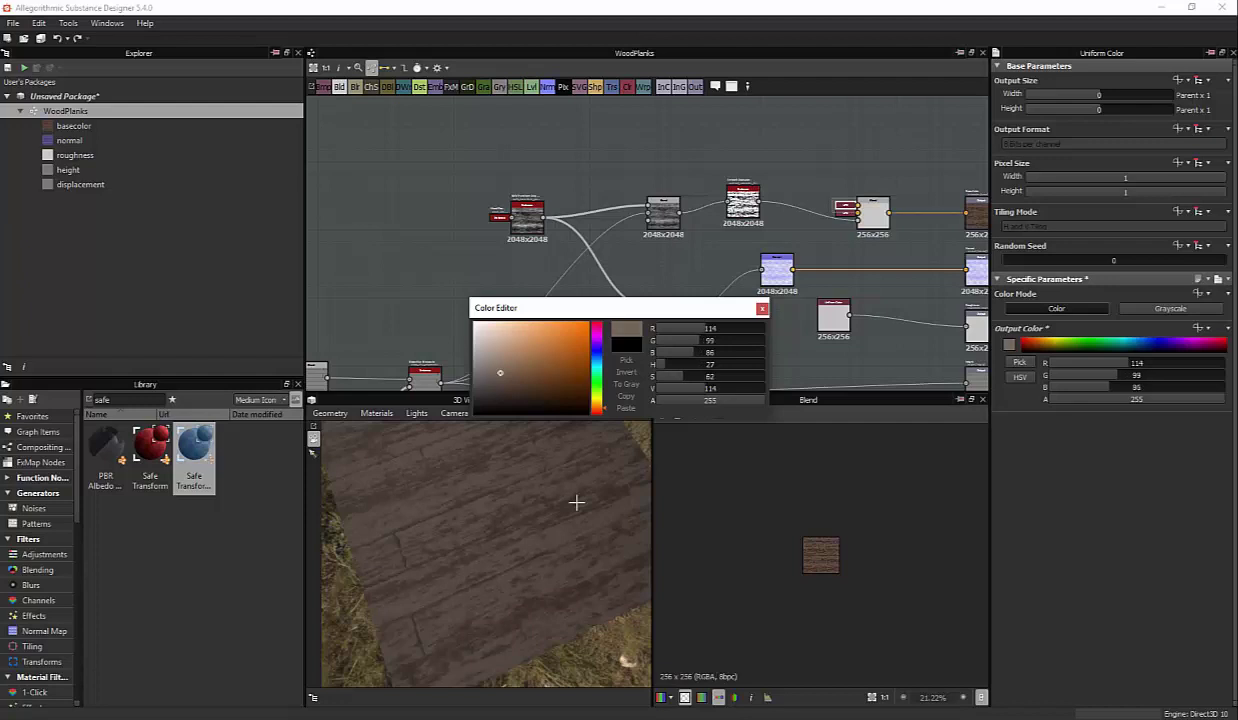
left_click(576, 503)
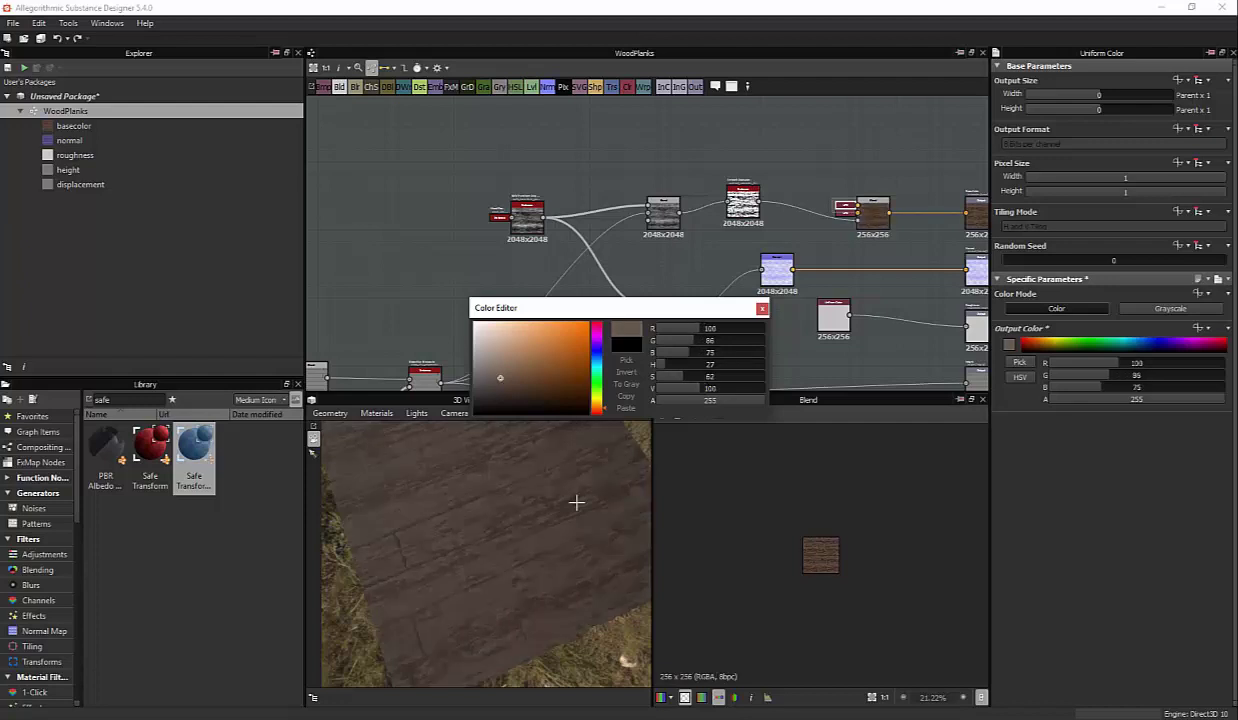
left_click(576, 503)
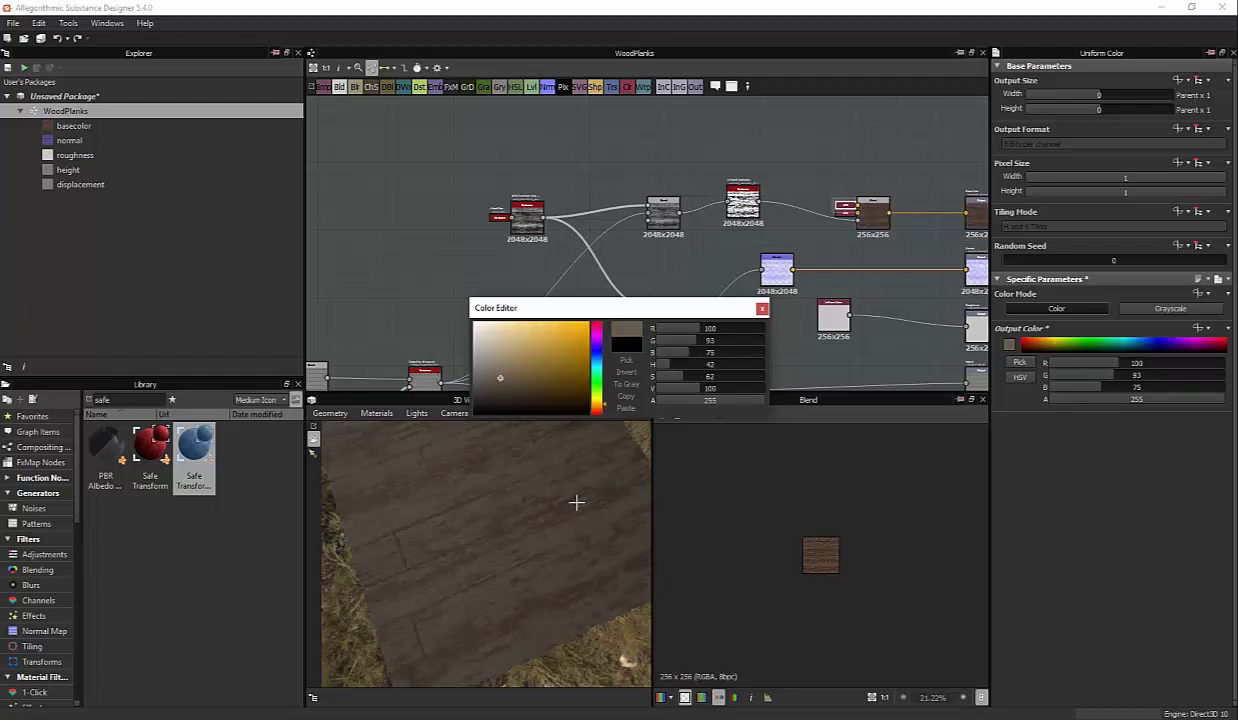
left_click(576, 503)
left_click(576, 503)
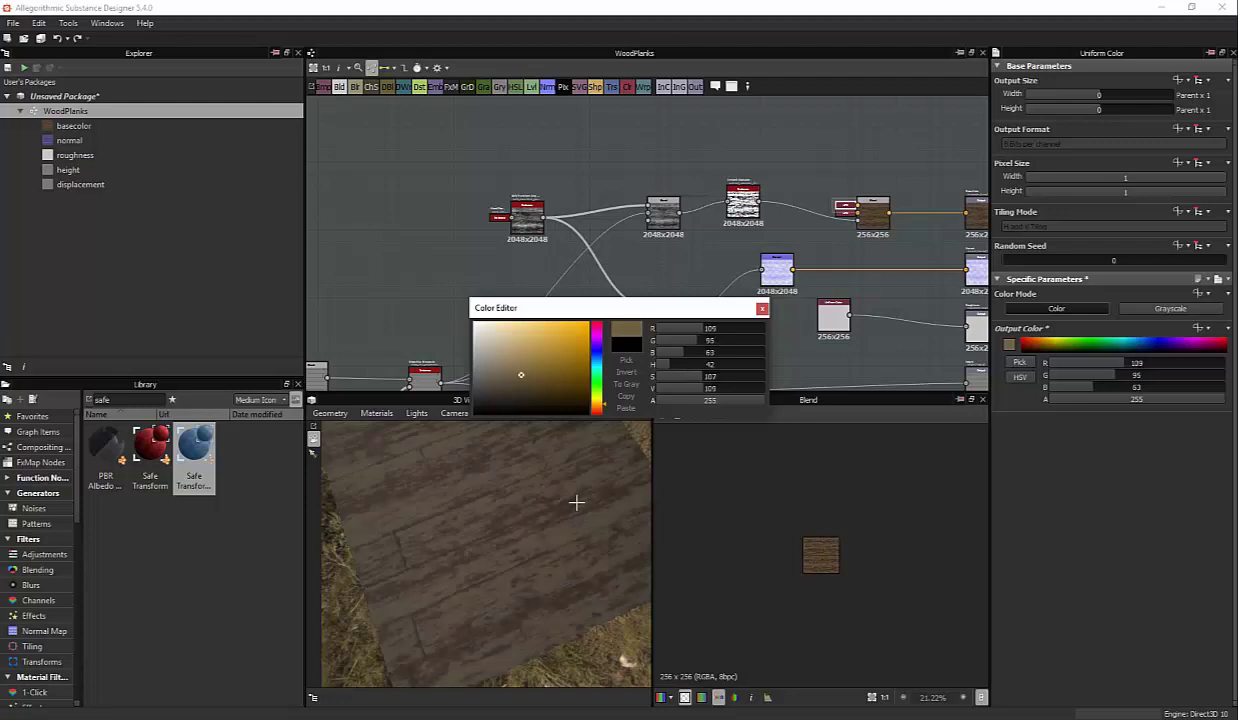
left_click_drag(520, 374, 525, 378)
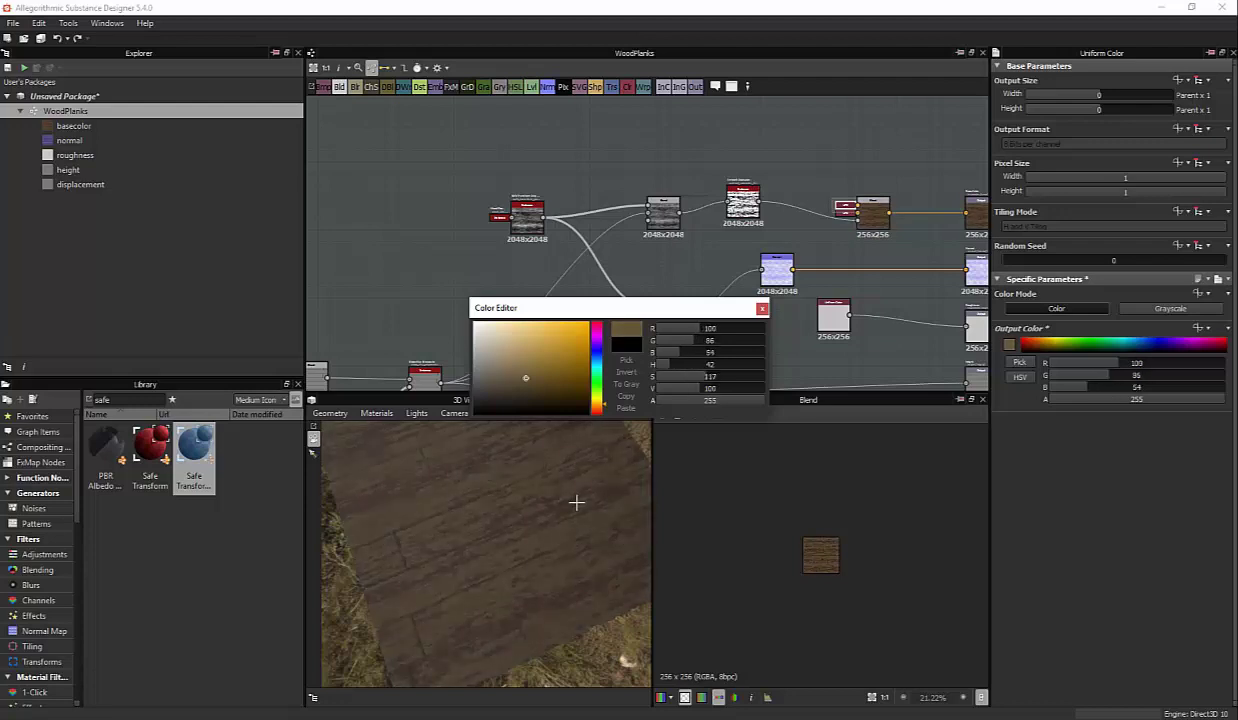
left_click(576, 503)
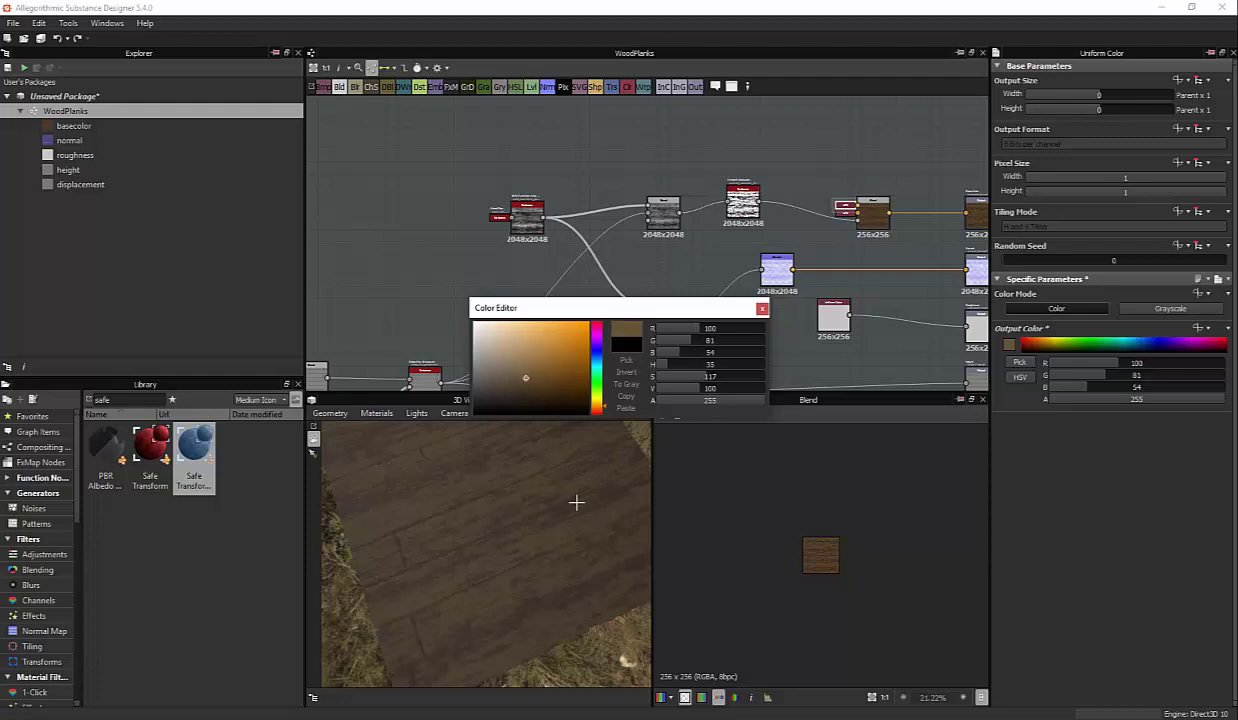
Keep the darker brown tint (61, 40, 29) and enter 23 in the Output Size Width field
key("Escape")
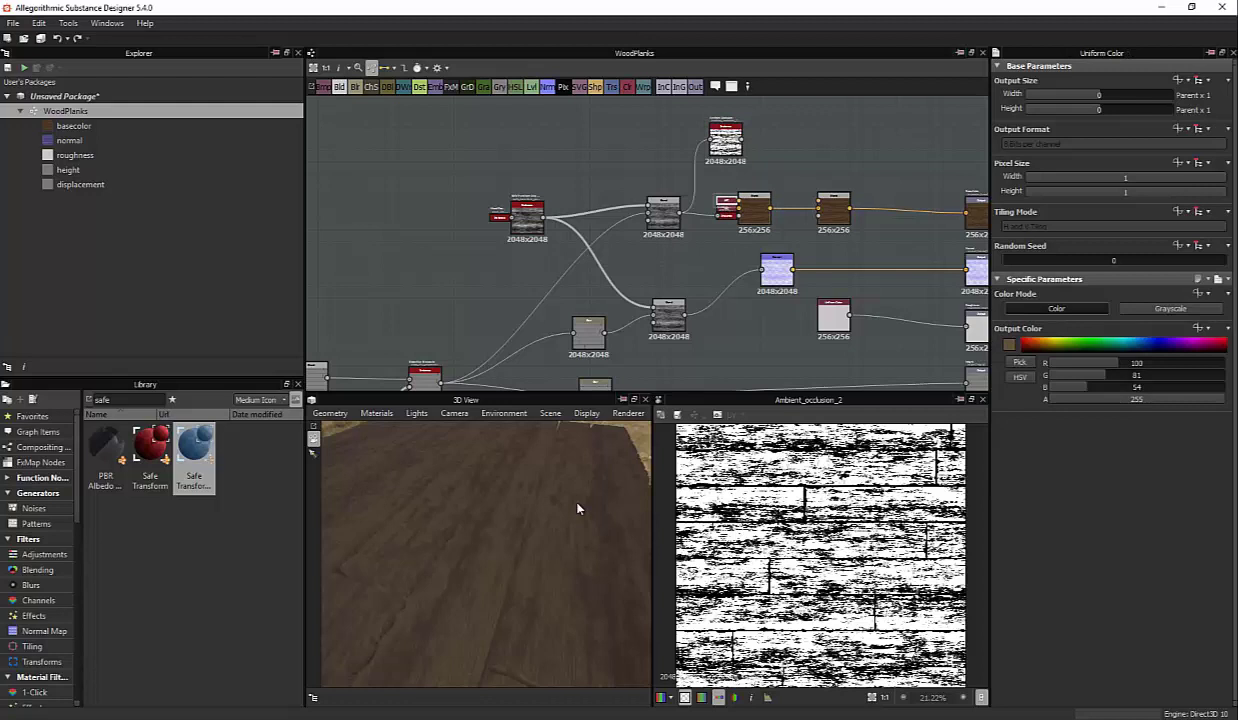
left_click(1100, 94)
type("3")
key("Return")
key("ctrl+z")
key("ctrl+z")
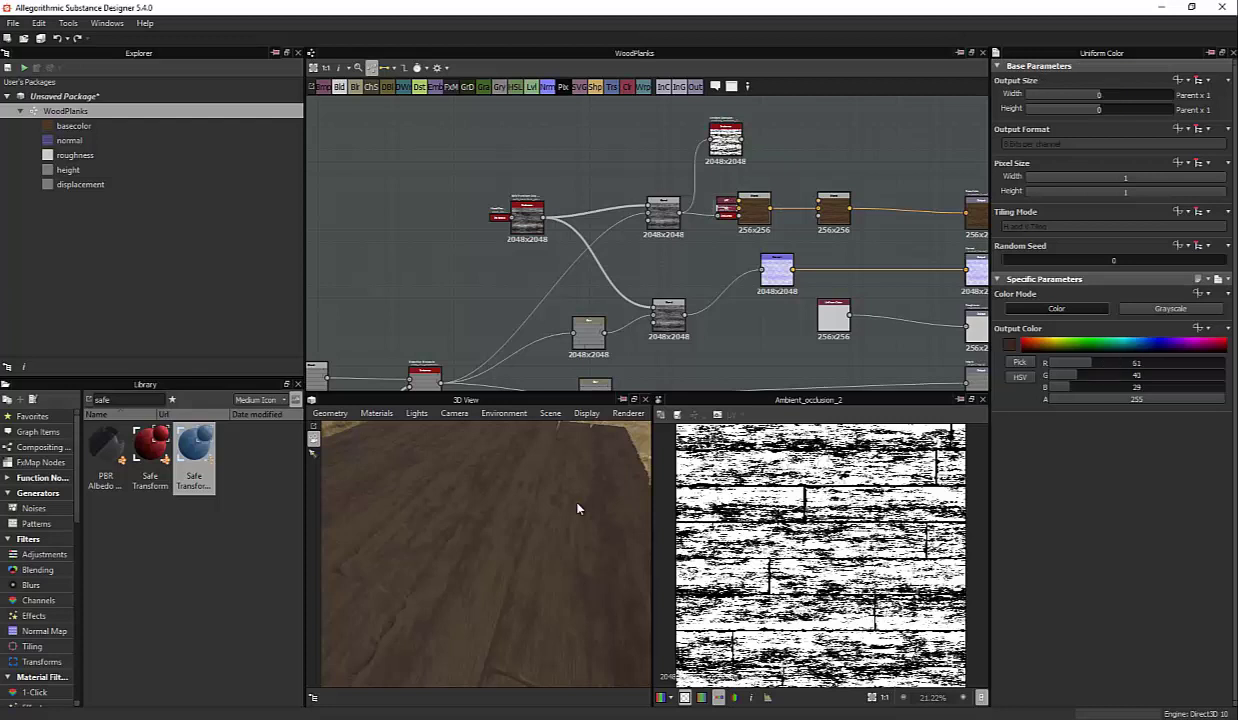
type("2")
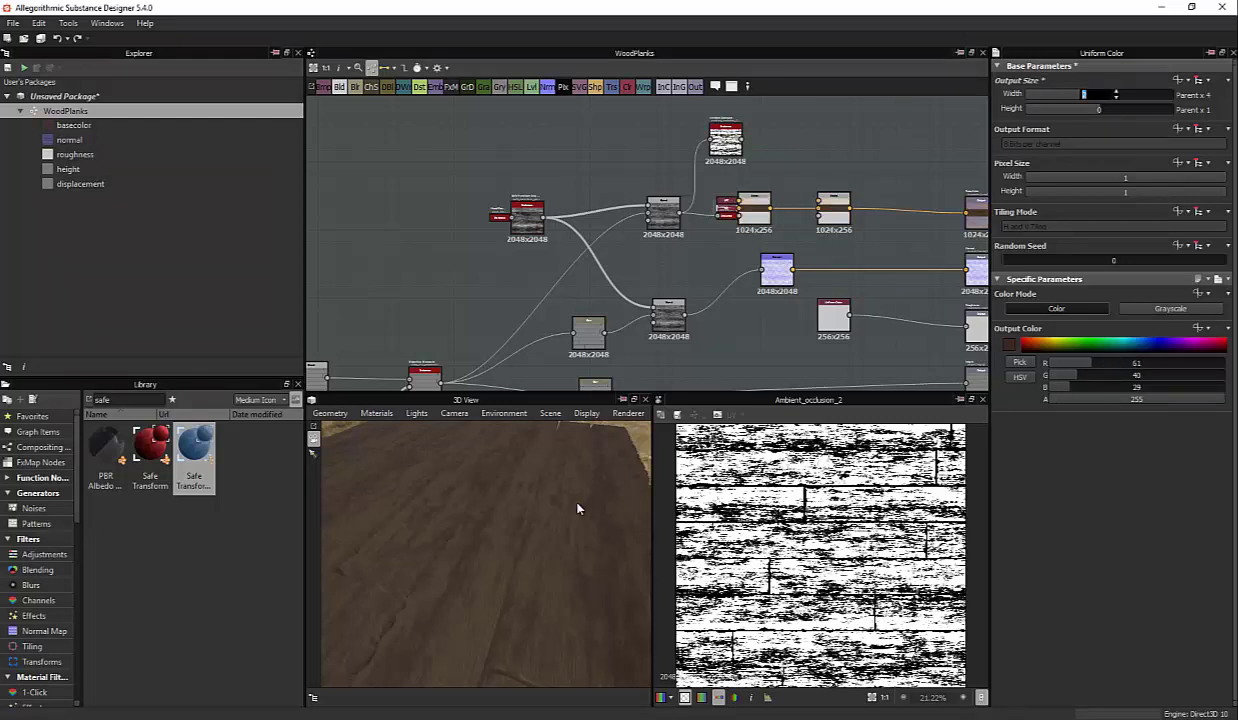
type("3")
Apply the Parent x 8 (2048×2048) output size to the Uniform Color node
key("Return")
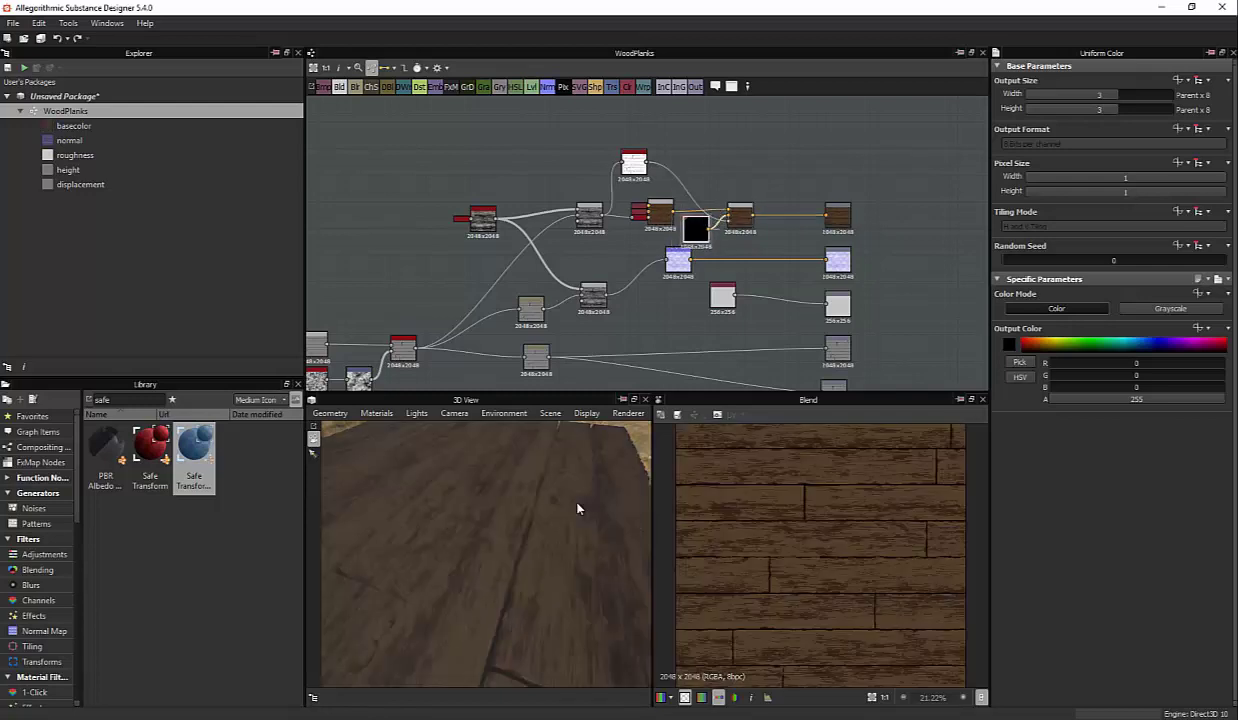
Delete the black and white Uniform Color nodes and link ambient_occlusion_2 into the Blend
key("ctrl+z")
key("ctrl+z")
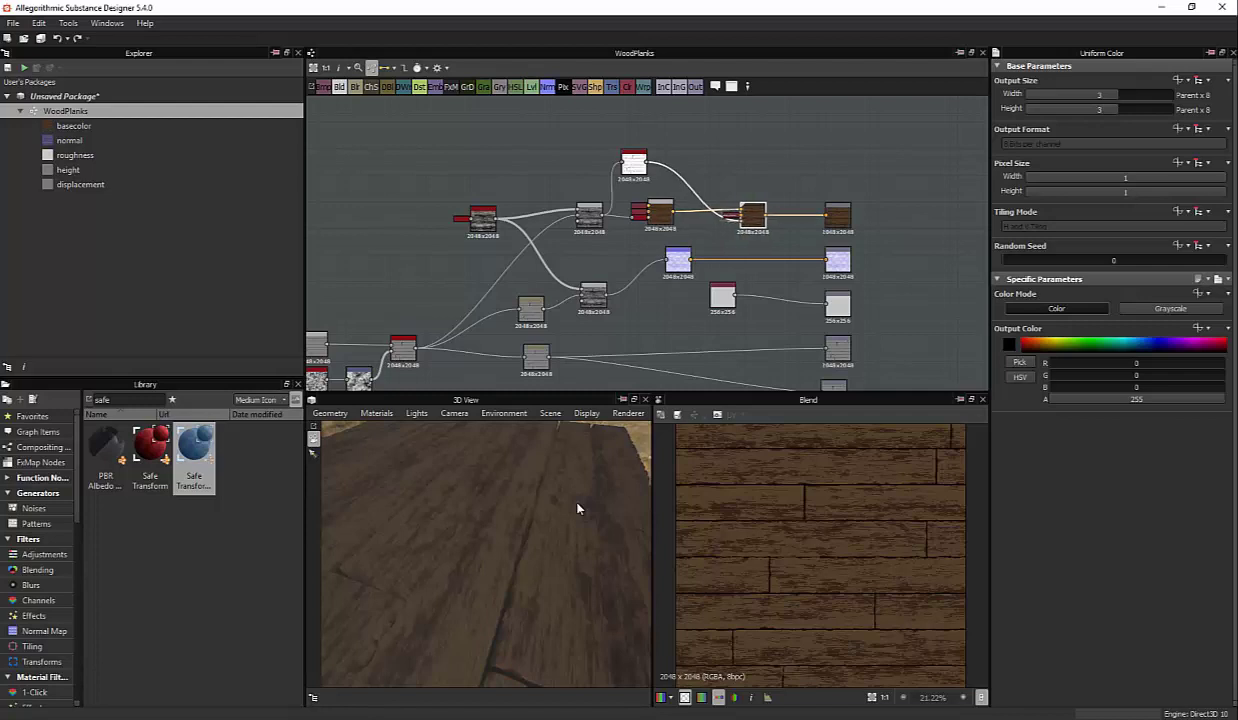
key("ctrl+z")
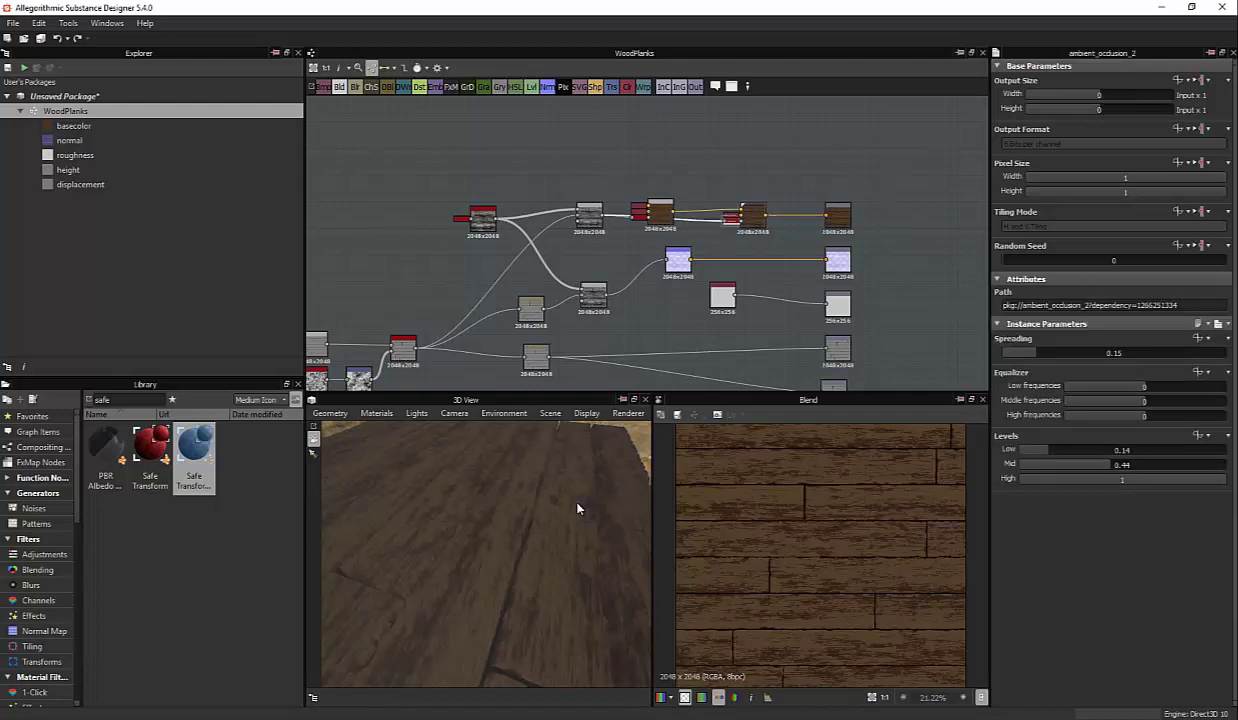
key("ctrl+z")
key("ctrl+z")
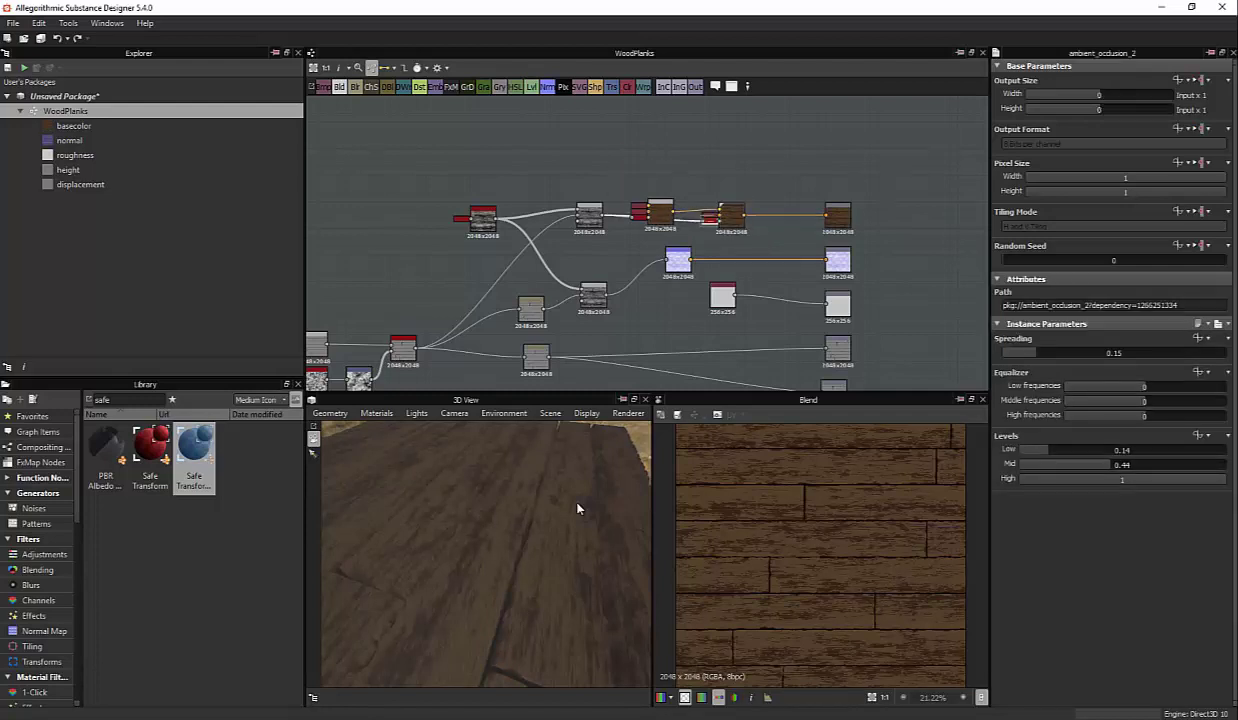
key("ctrl+z")
Raise the ambient occlusion Spreading to 0.83 and look down at the plank in 3D
key("ctrl+z")
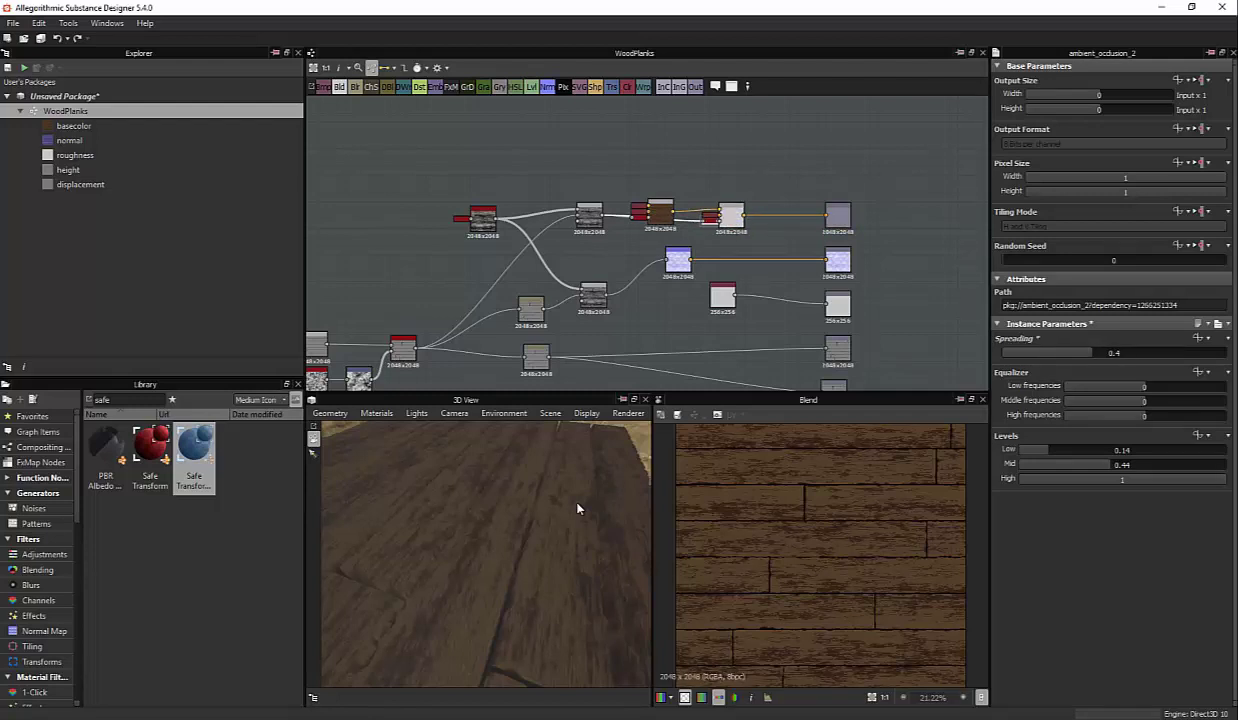
key("ctrl+z")
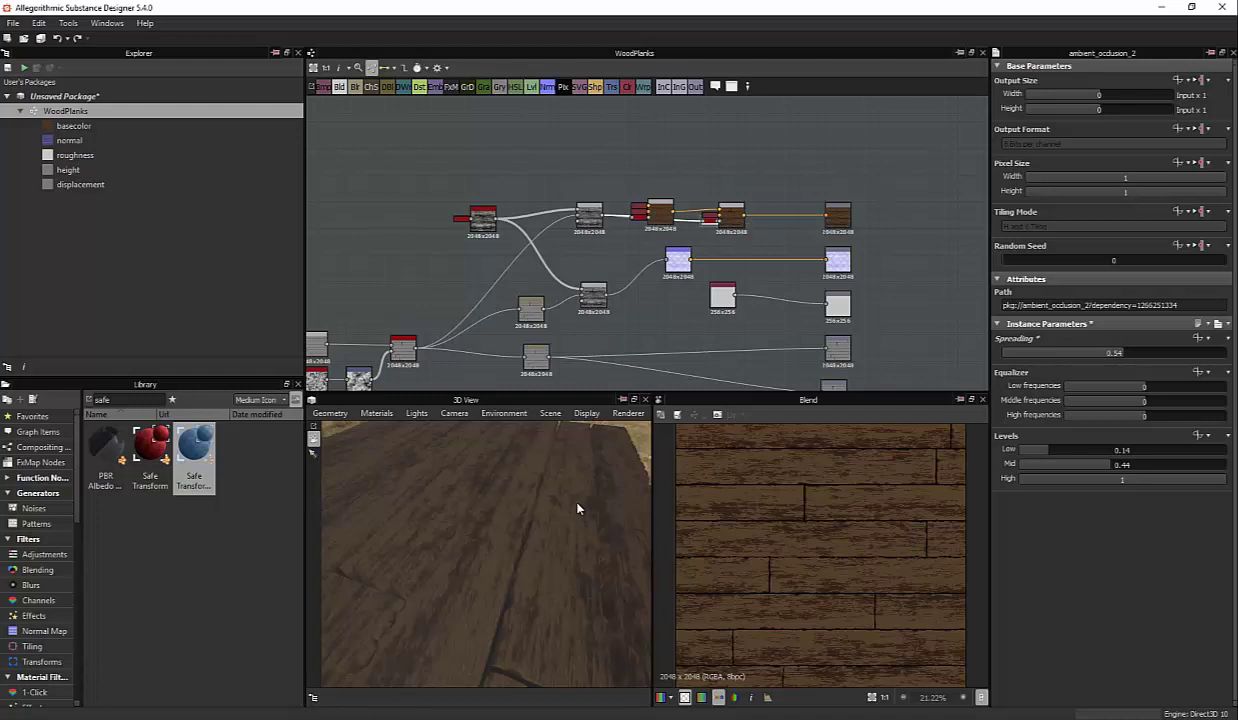
key("ctrl+z")
key("ctrl+z")
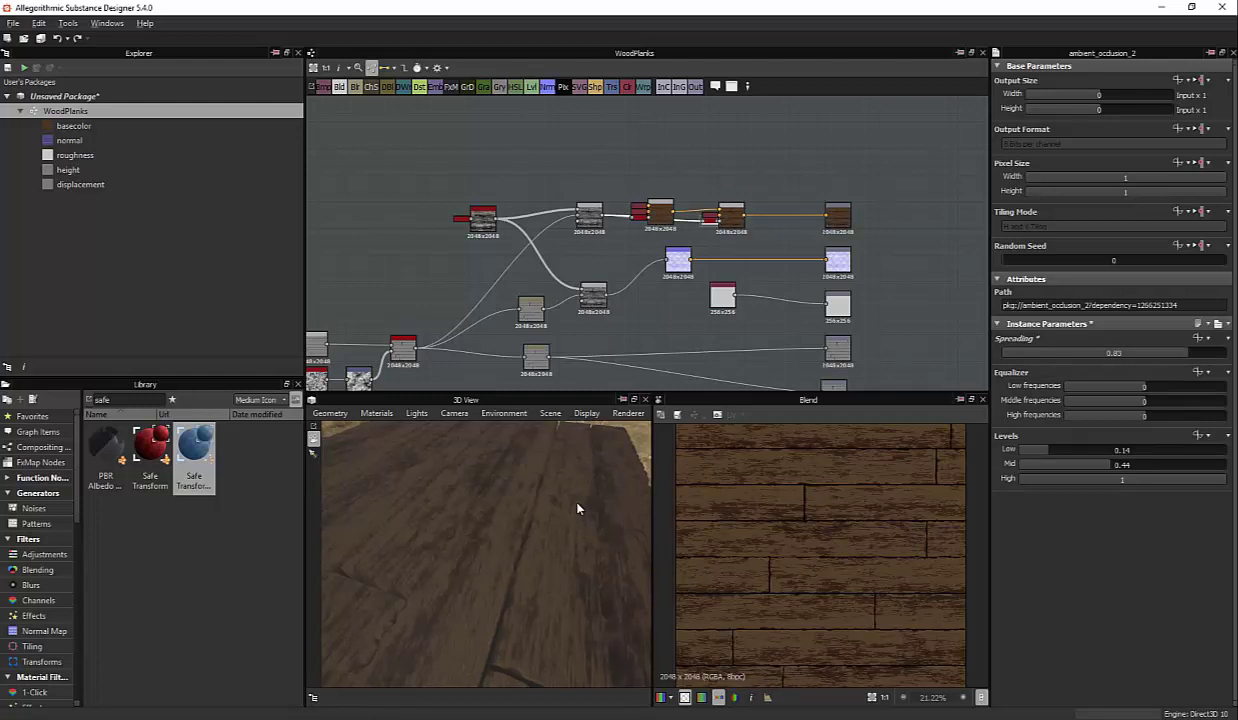
left_click_drag(577, 509, 576, 502, "alt")
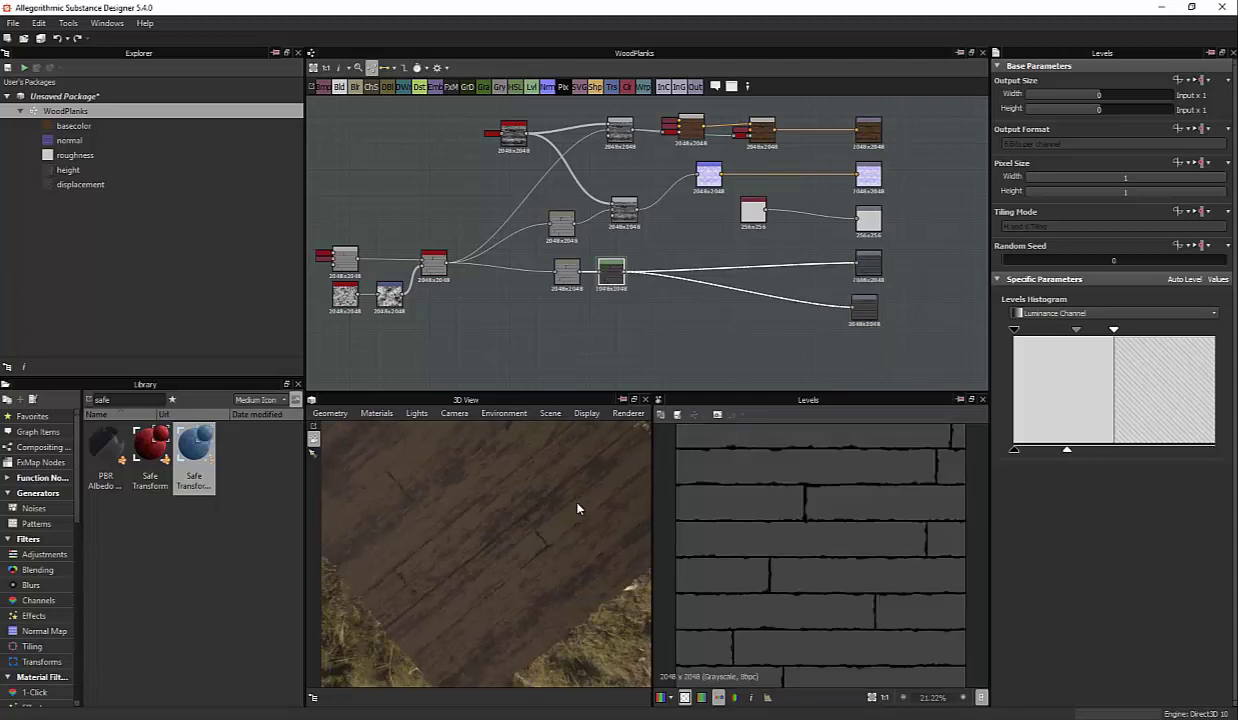
Orbit the 3D View to check the darkened plank mask from a tilted angle
left_click_drag(577, 509, 577, 509, "alt")
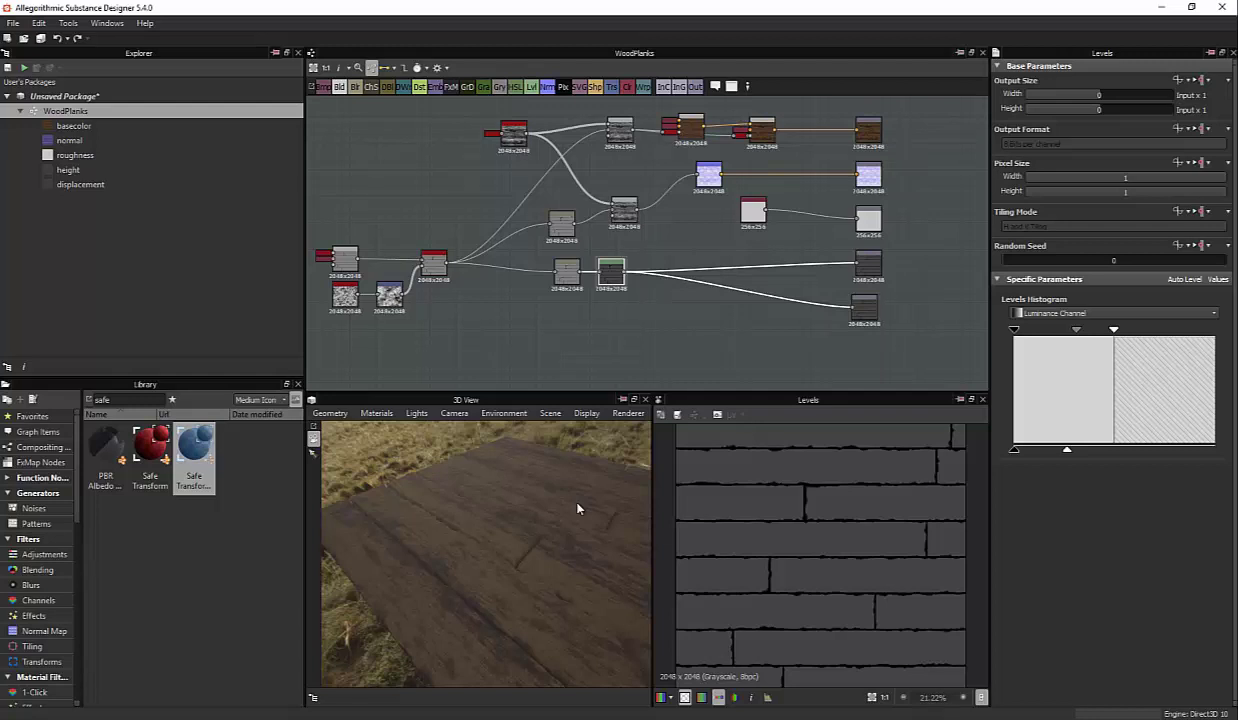